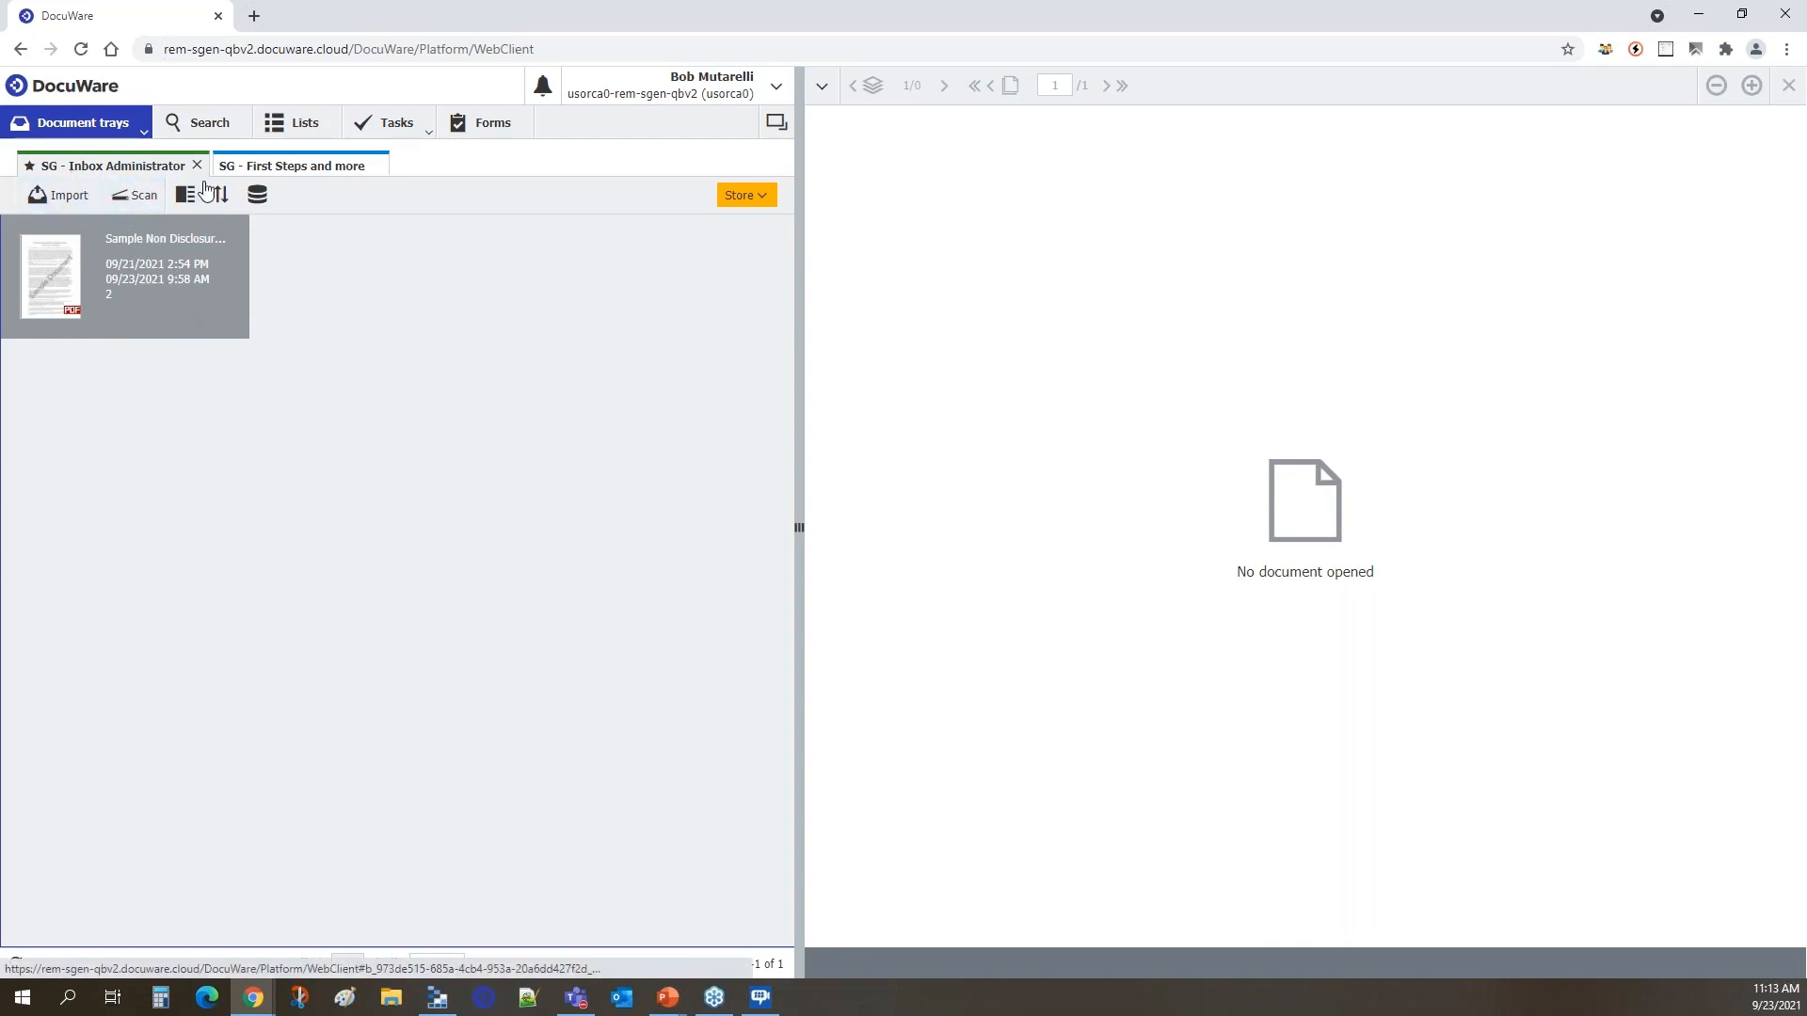
Look through the SG - First Steps and more and Inbox Administrator trays and the list of available file cabinet searches.
click(302, 176)
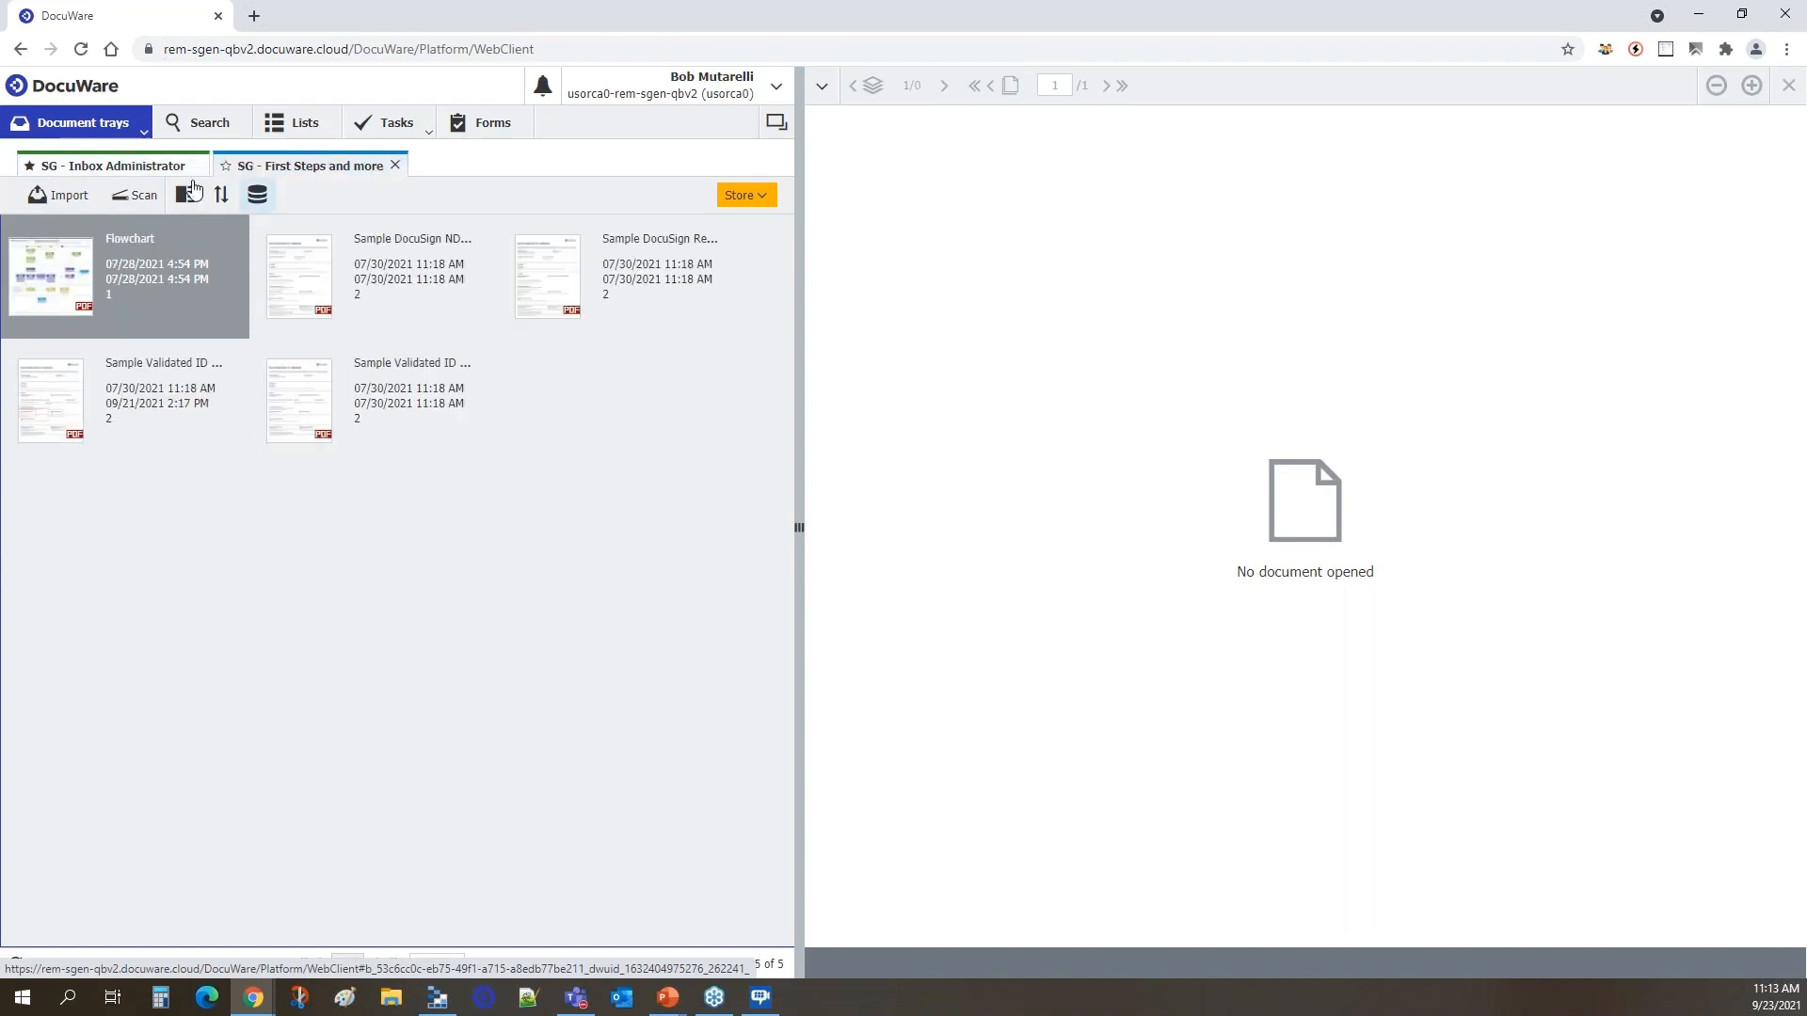
click(130, 175)
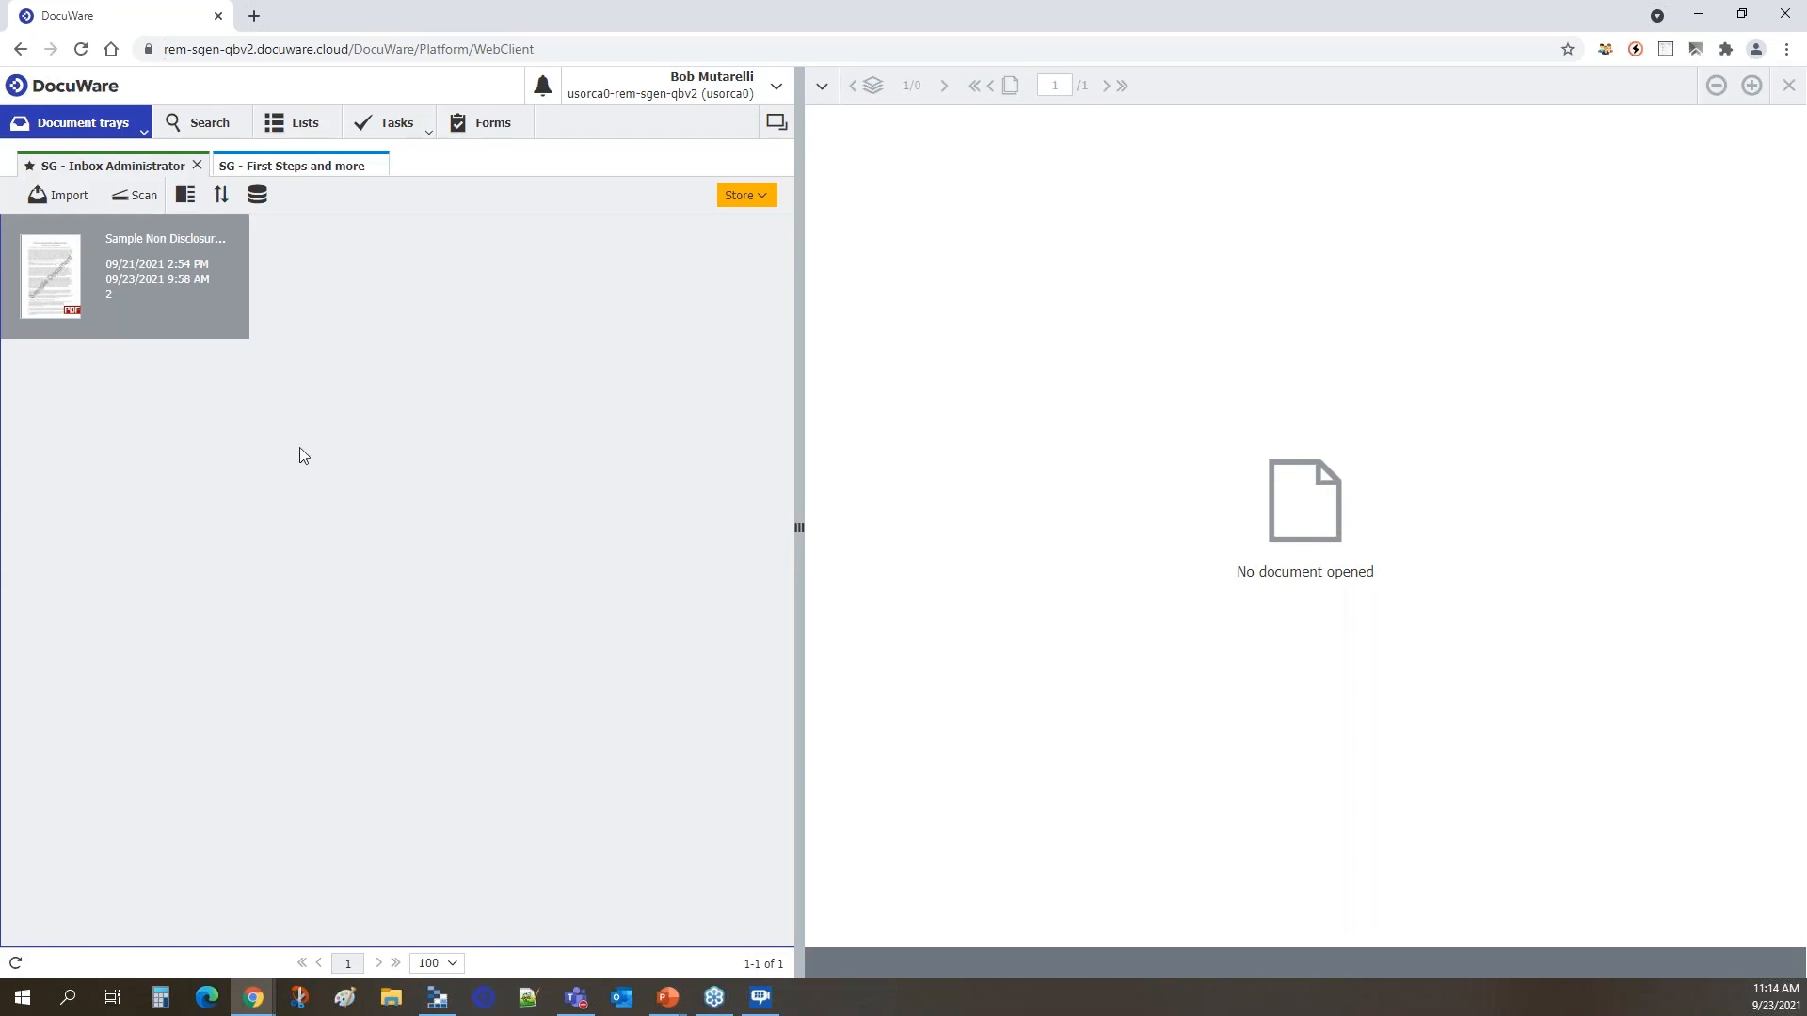
click(215, 134)
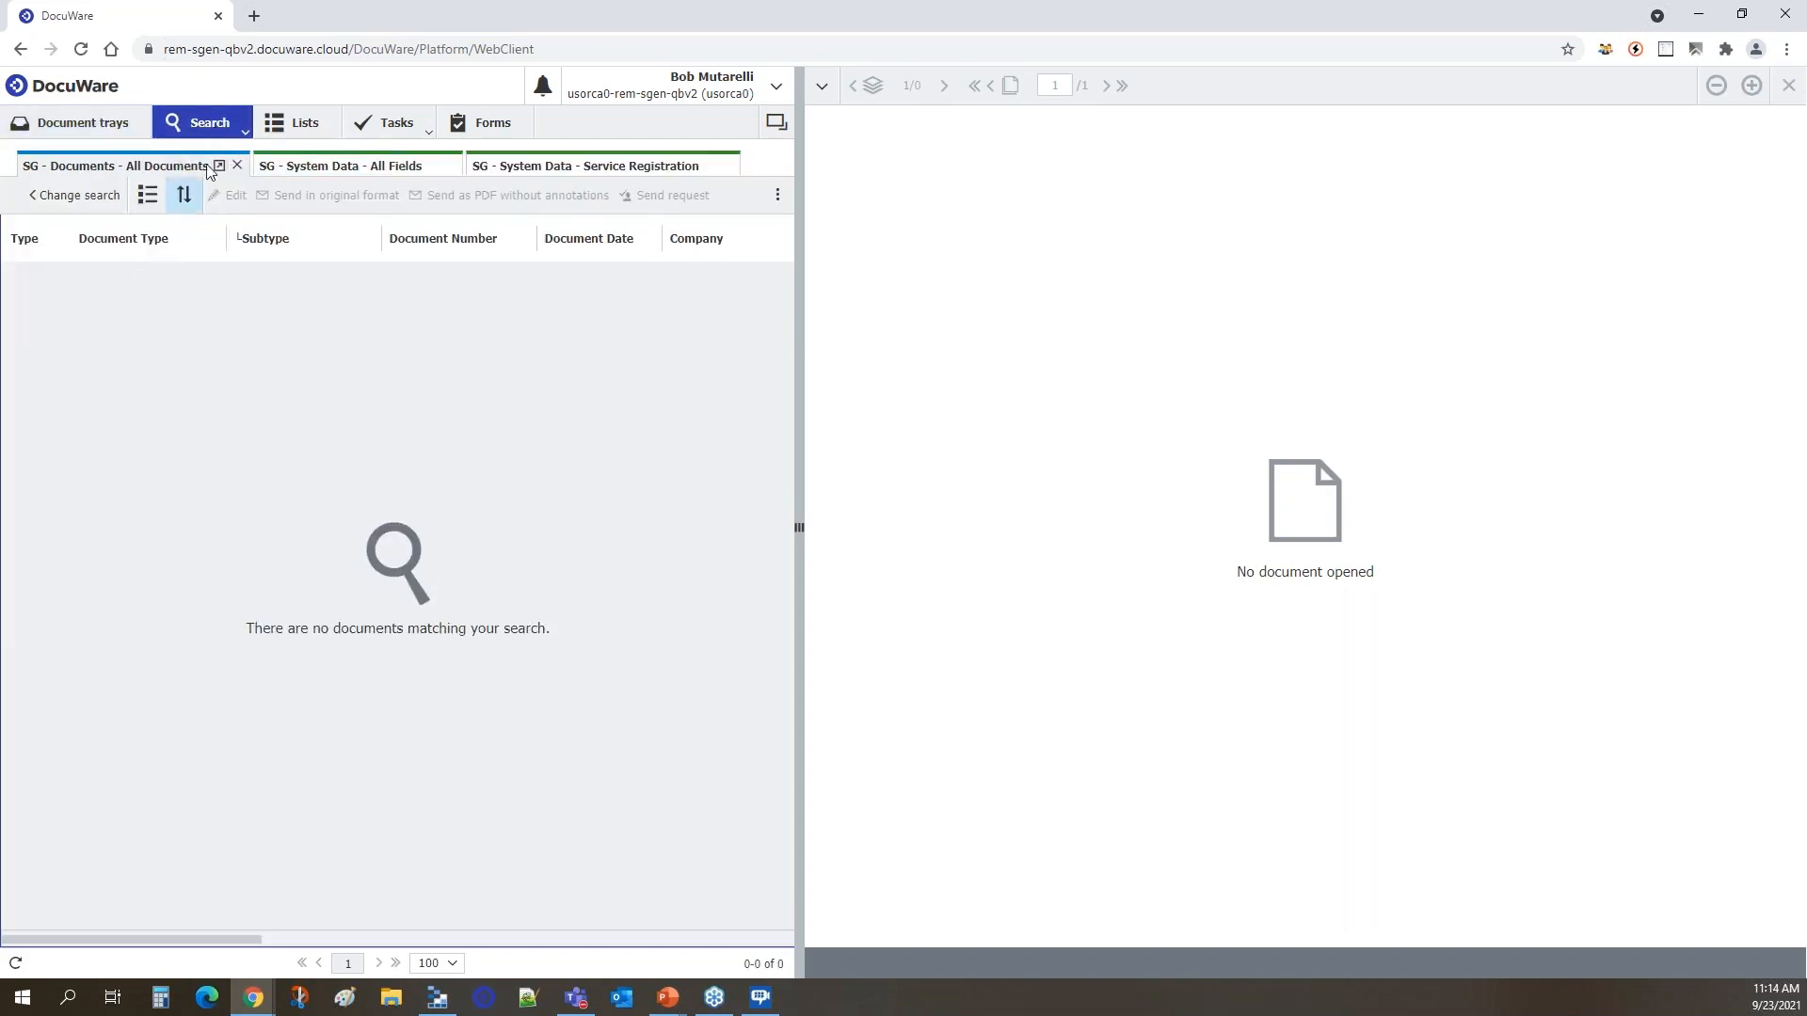
click(244, 132)
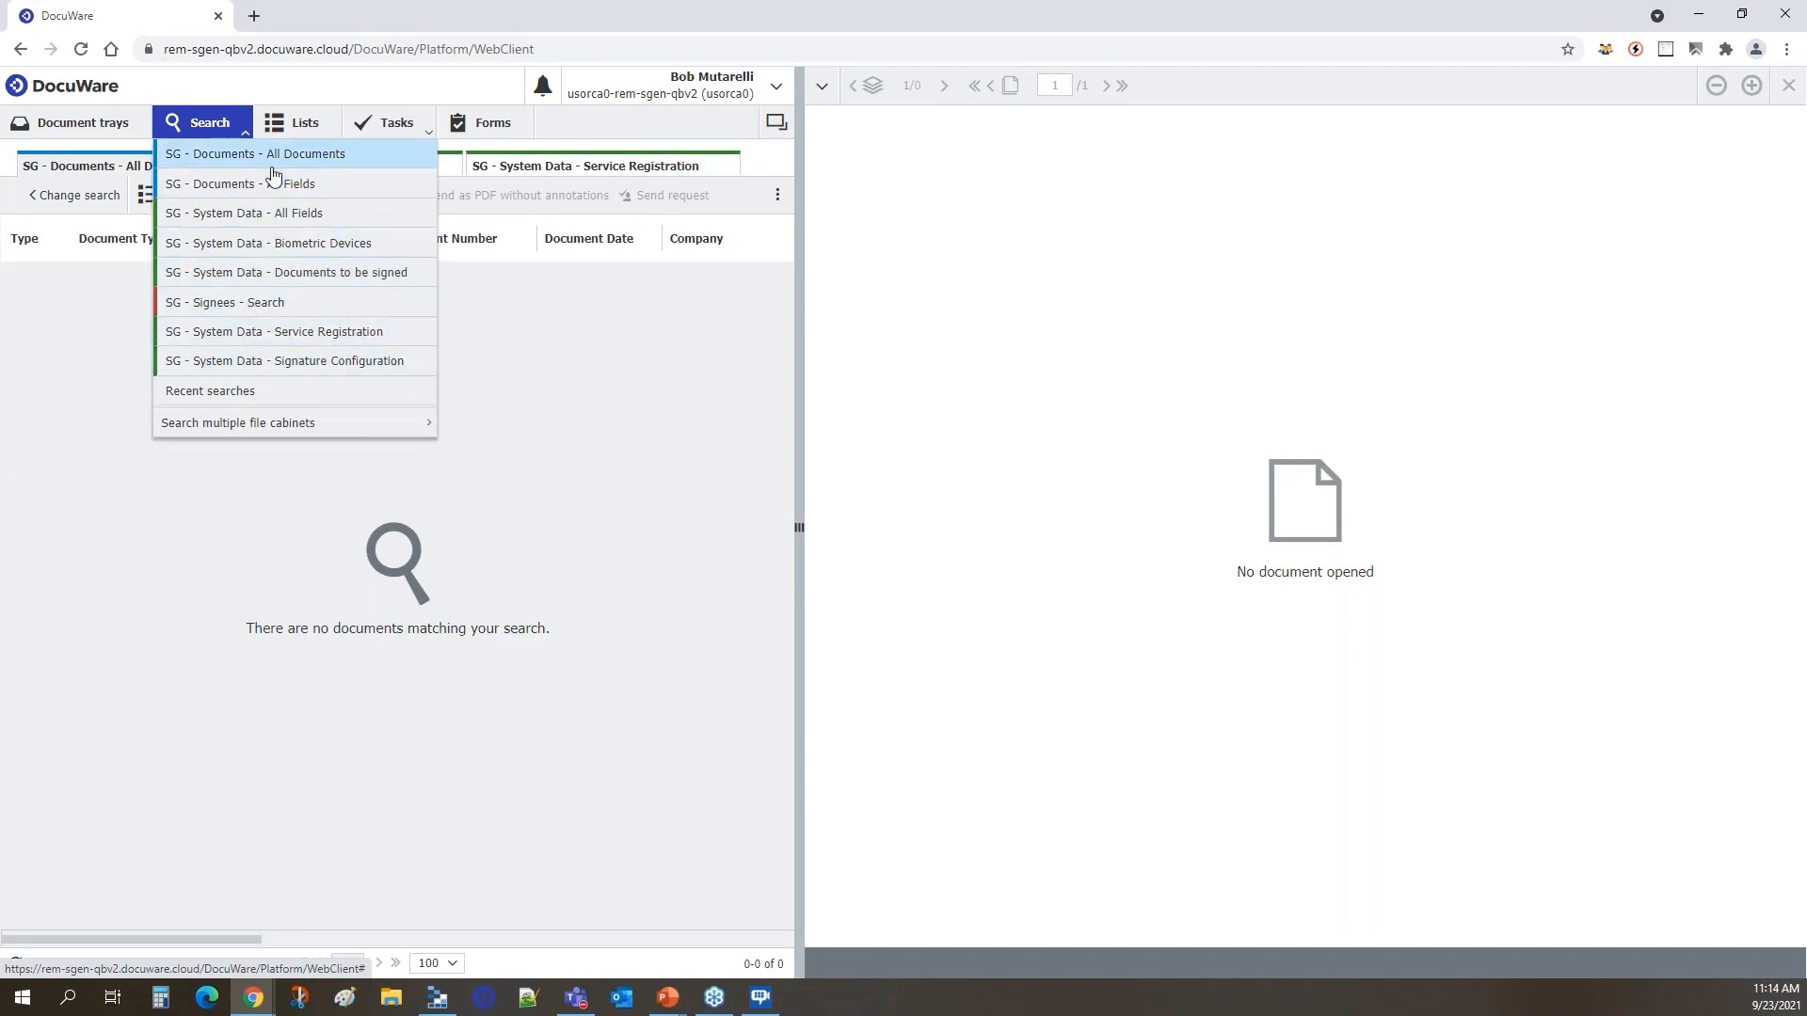
click(499, 329)
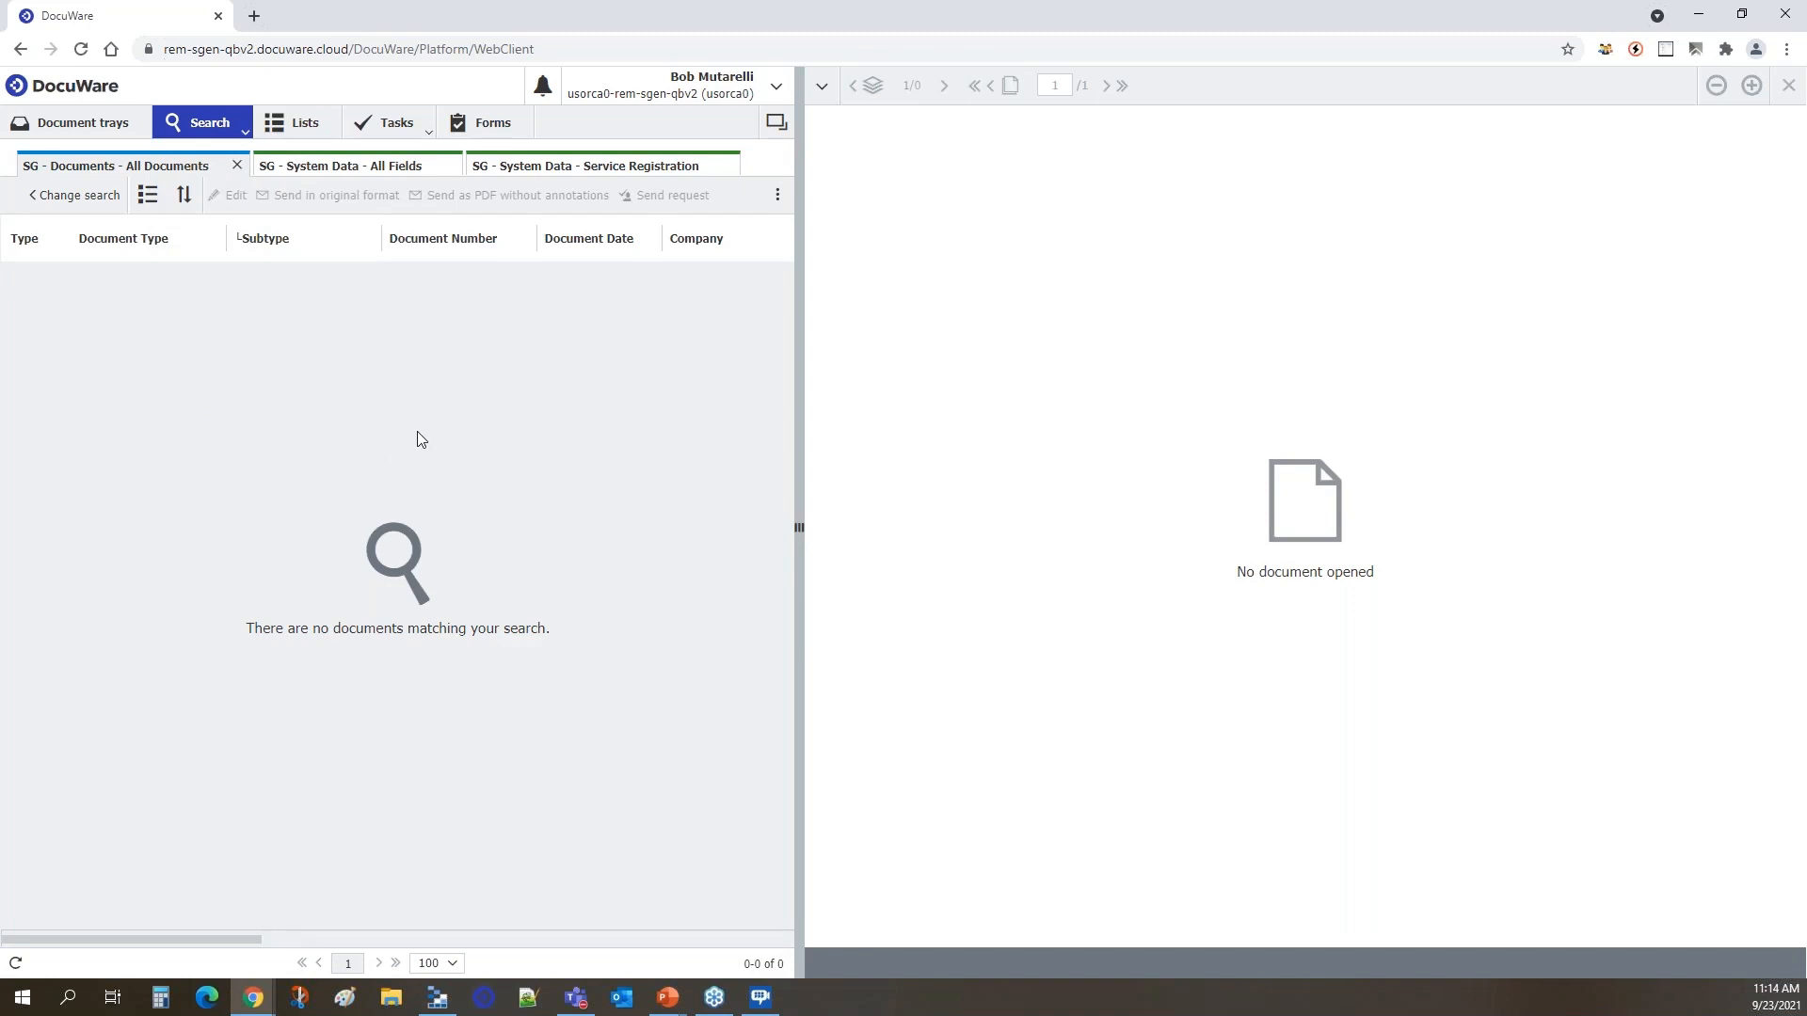
Examine the search fields of All Documents, System Data - All Fields and Service Registration, and run the Service Registration search.
click(108, 209)
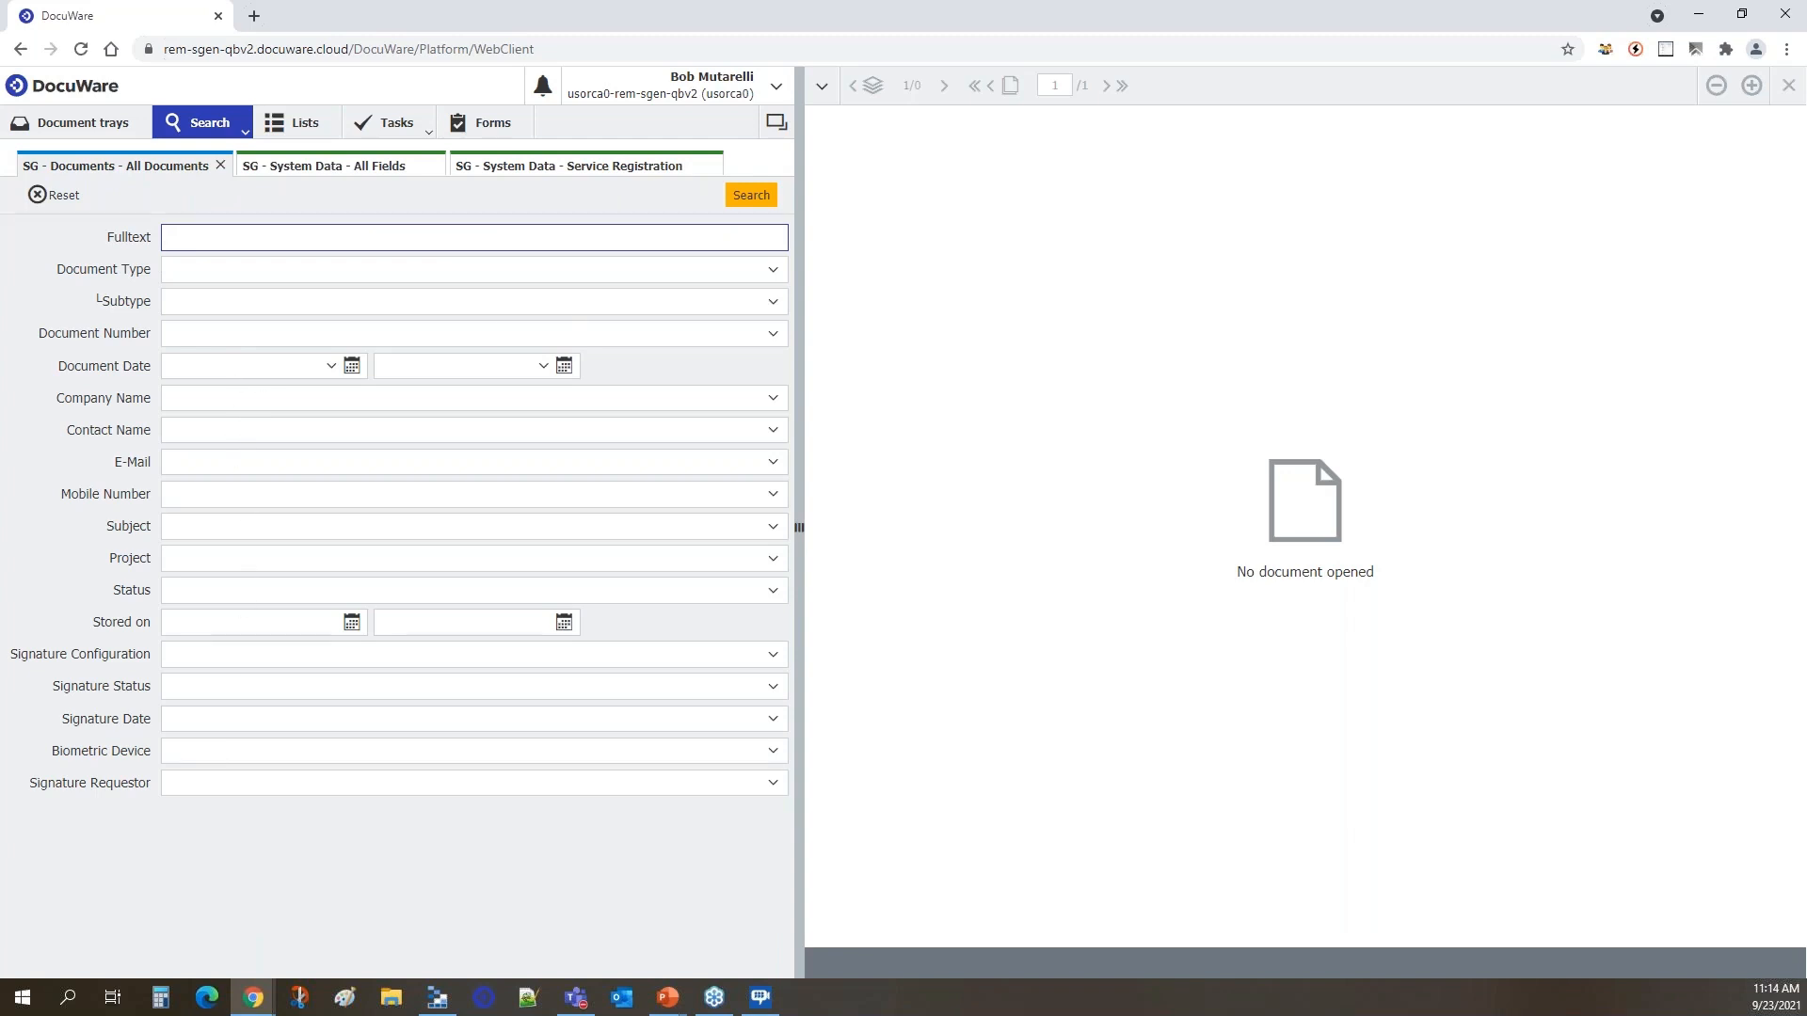
click(381, 170)
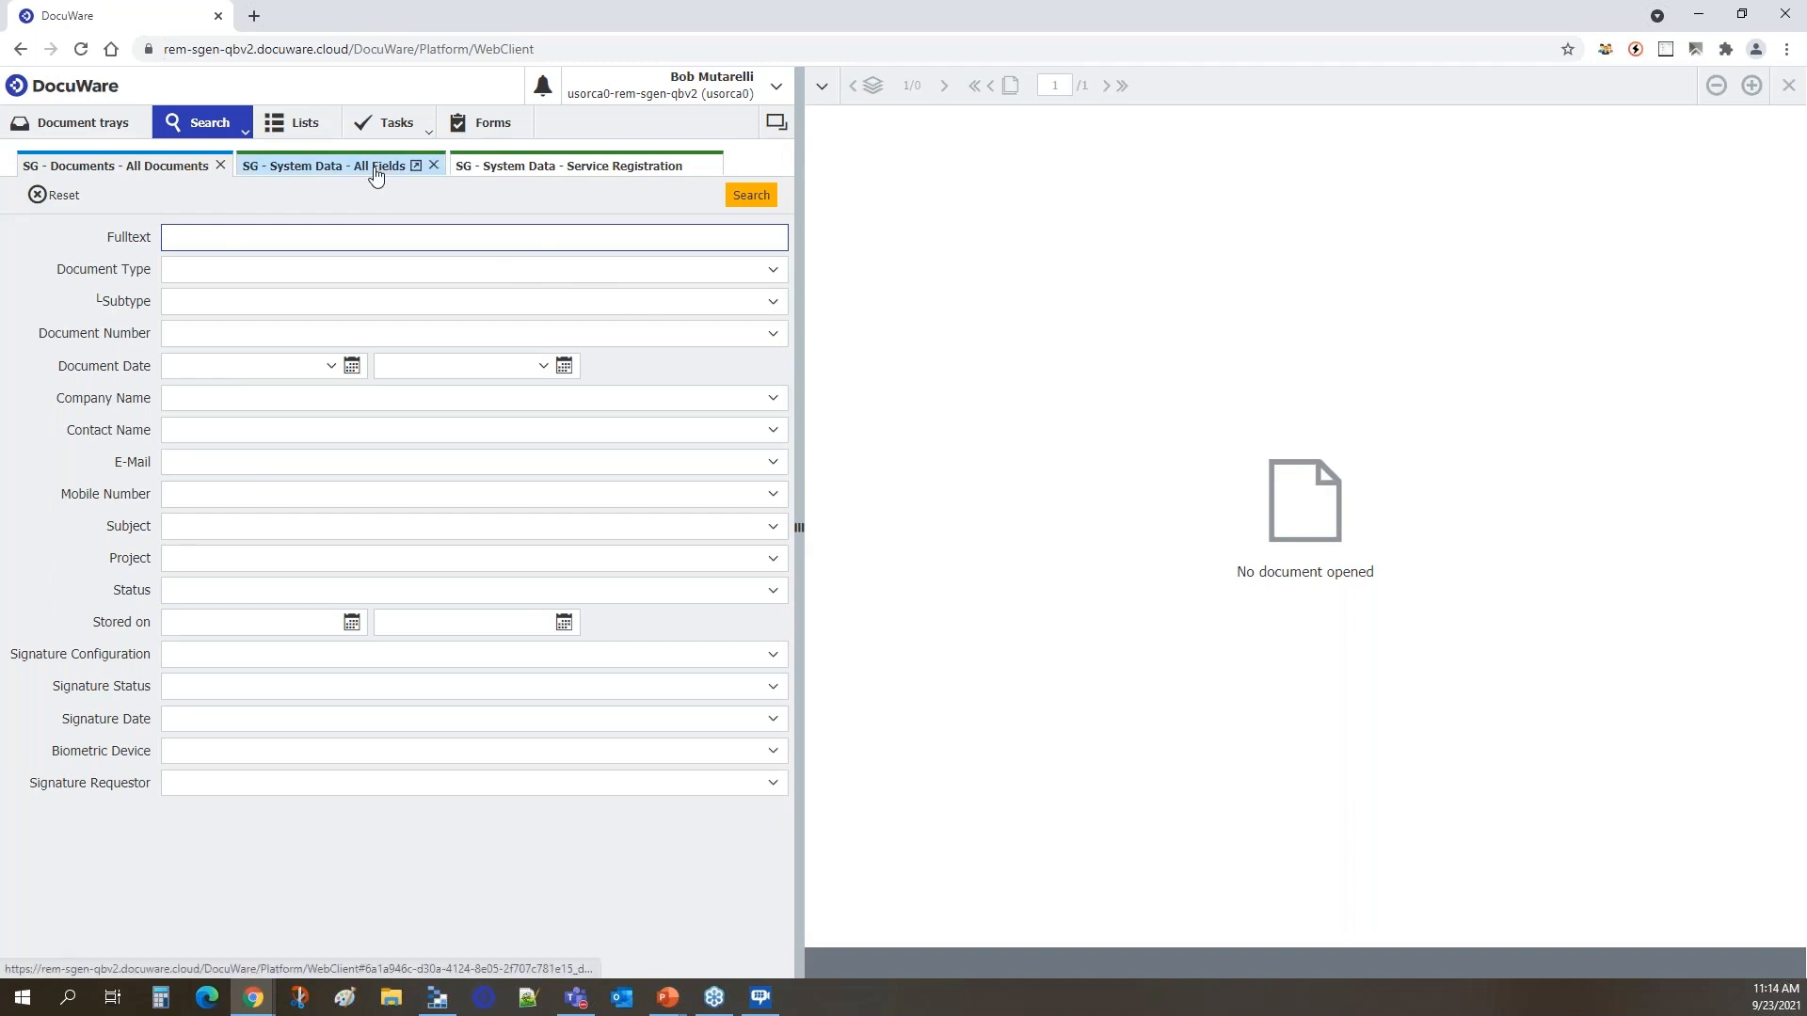
click(84, 200)
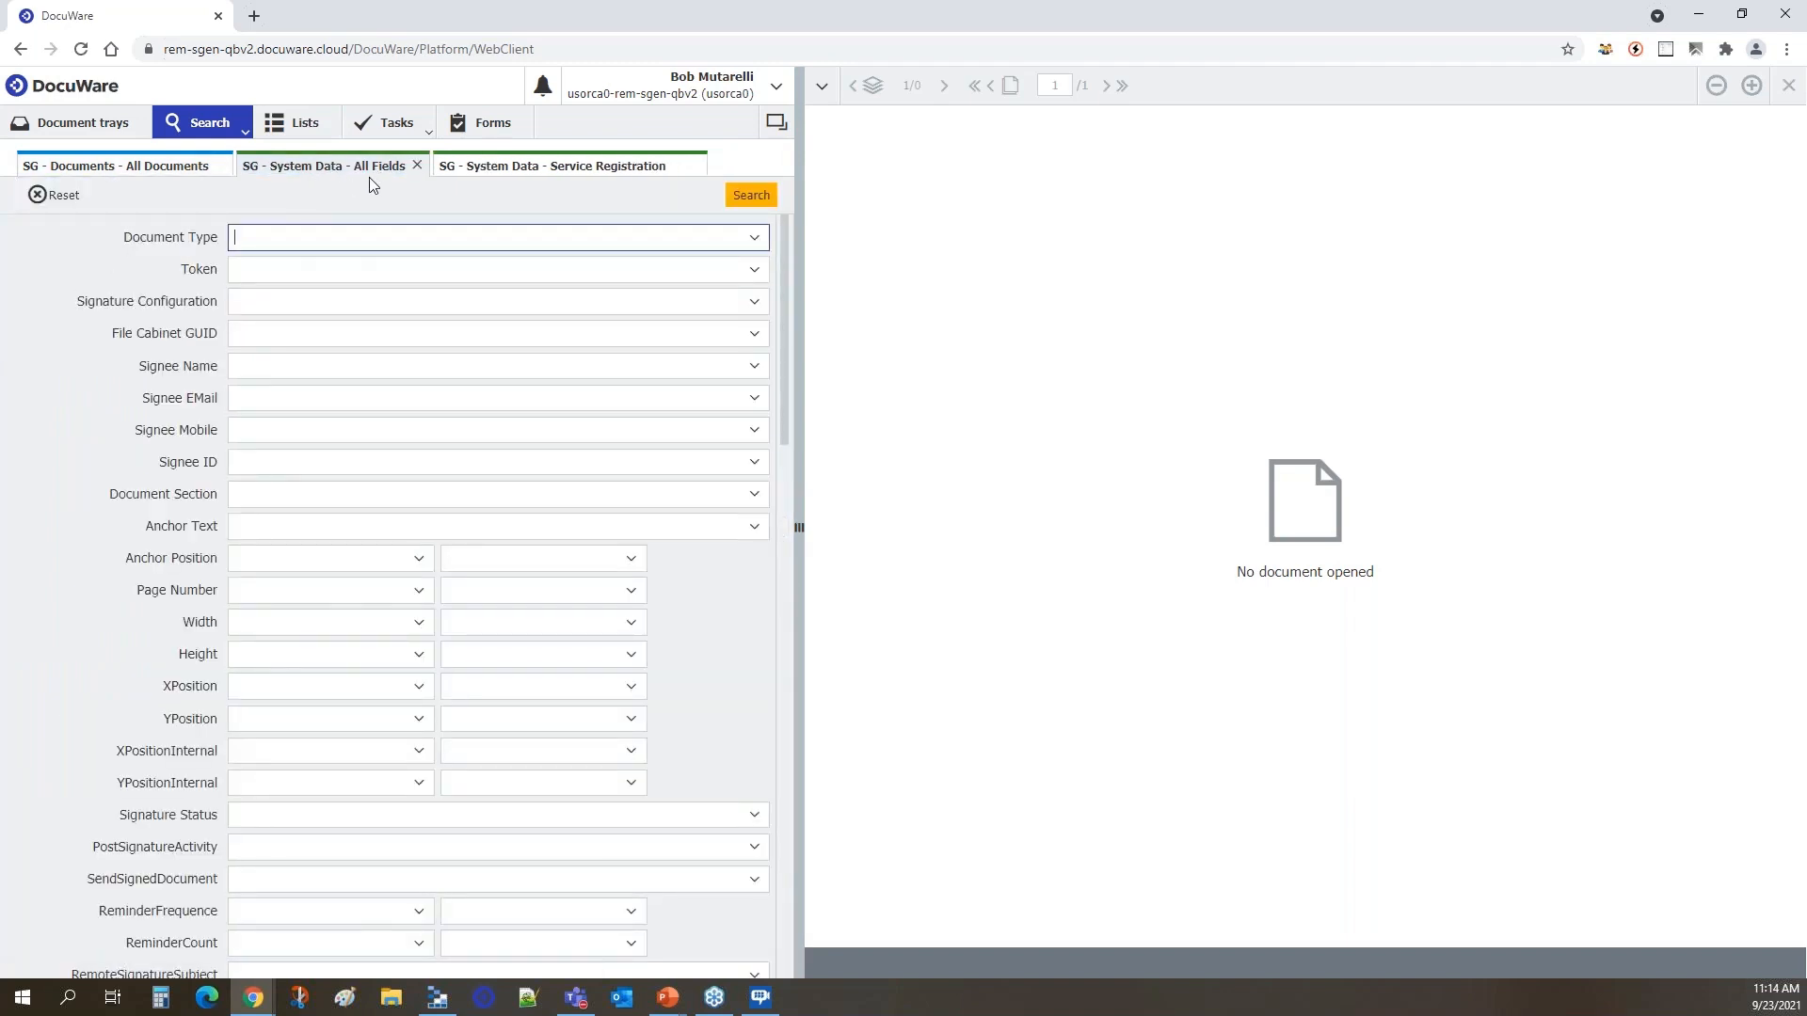
click(531, 171)
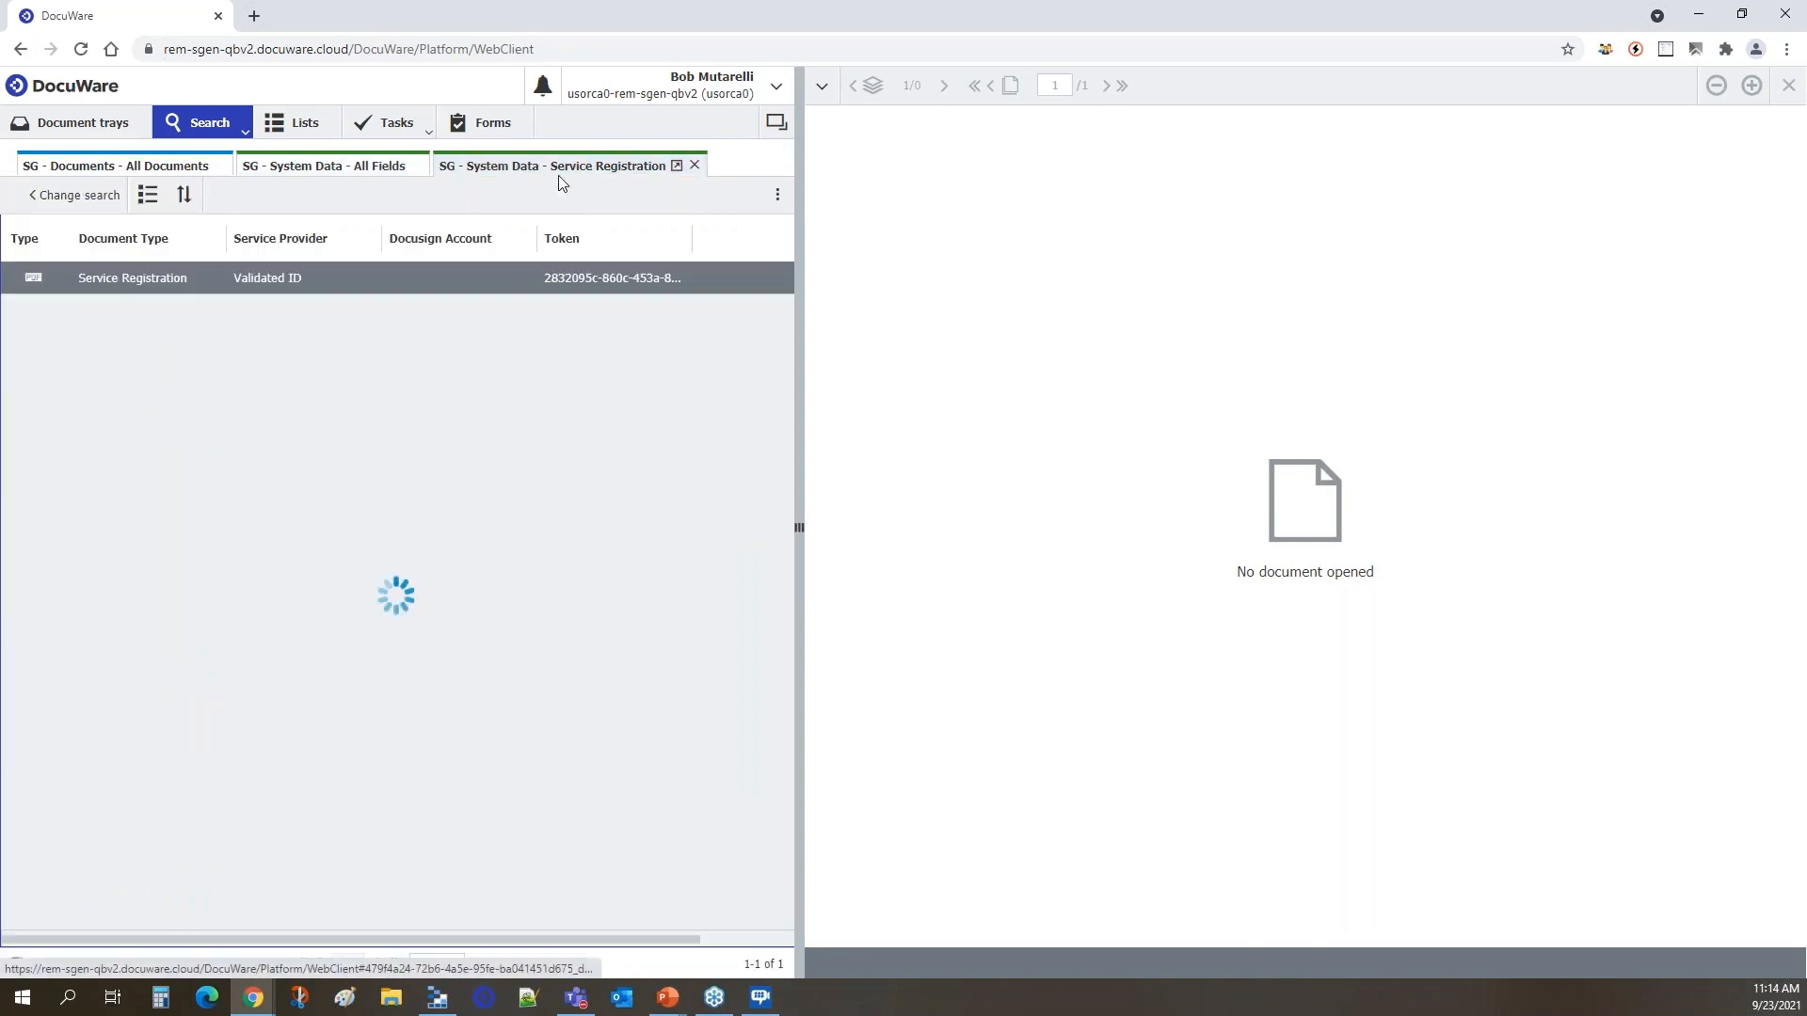
click(129, 189)
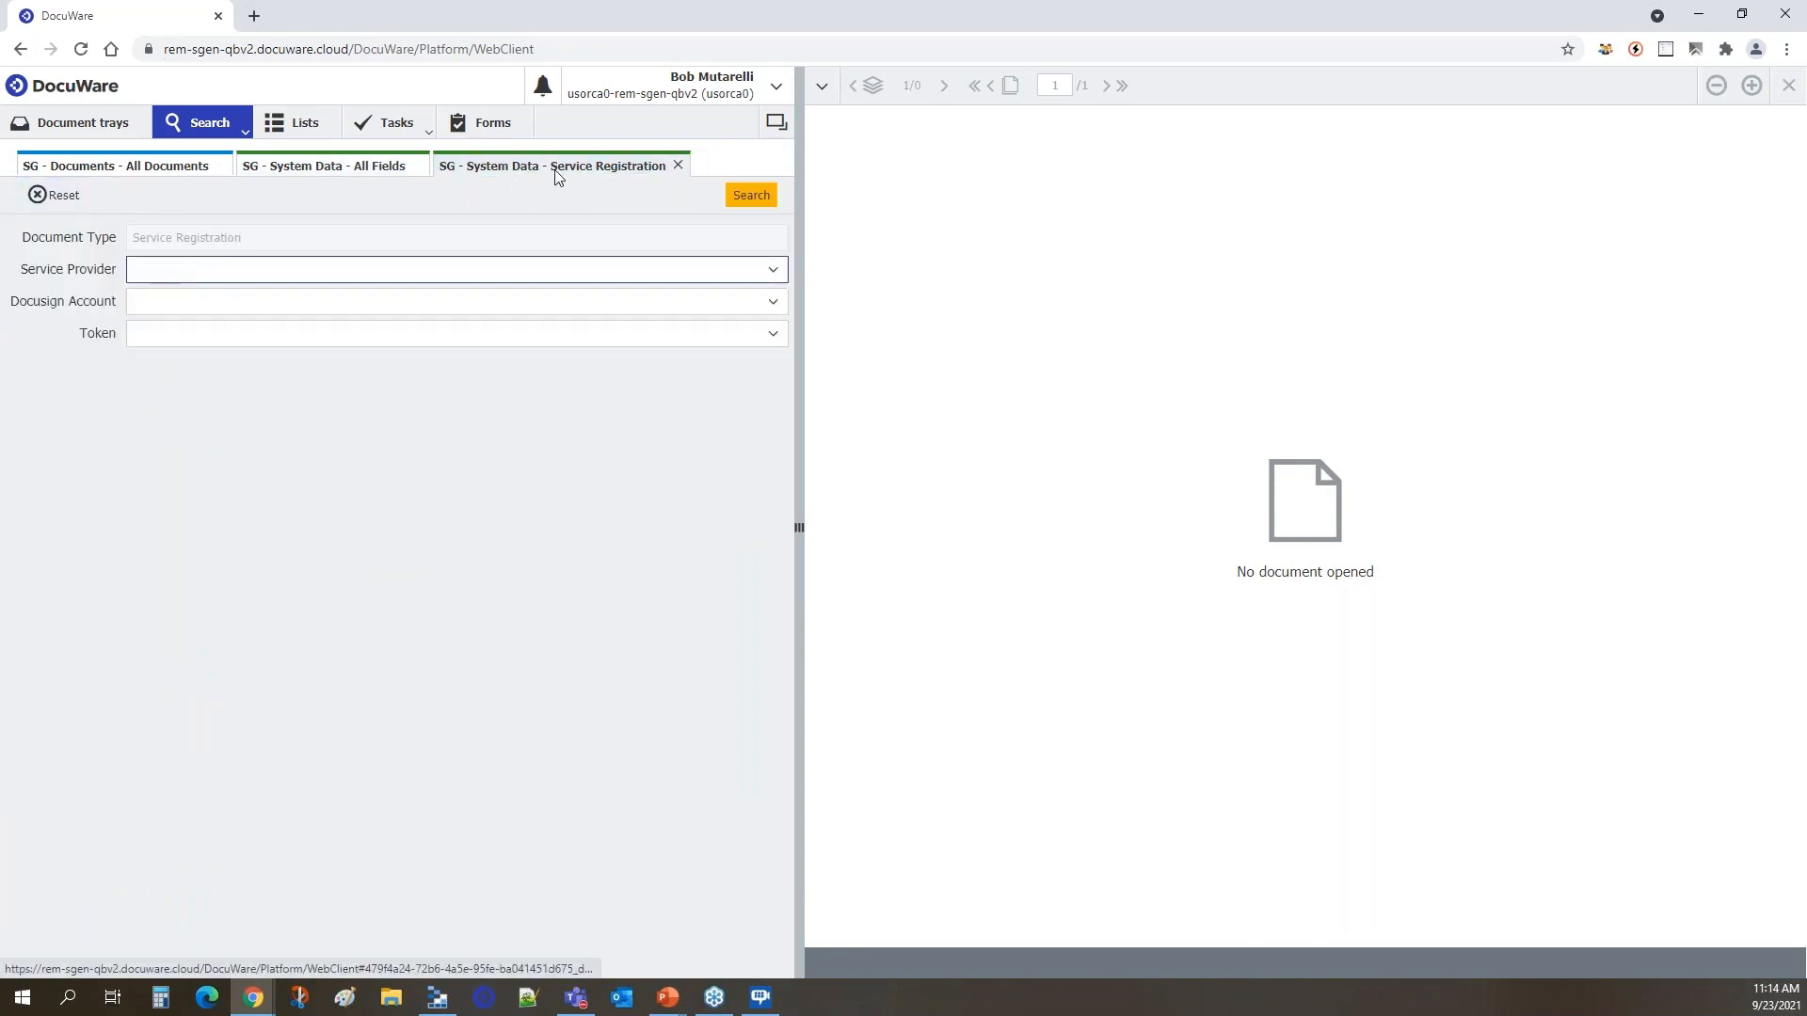
click(751, 195)
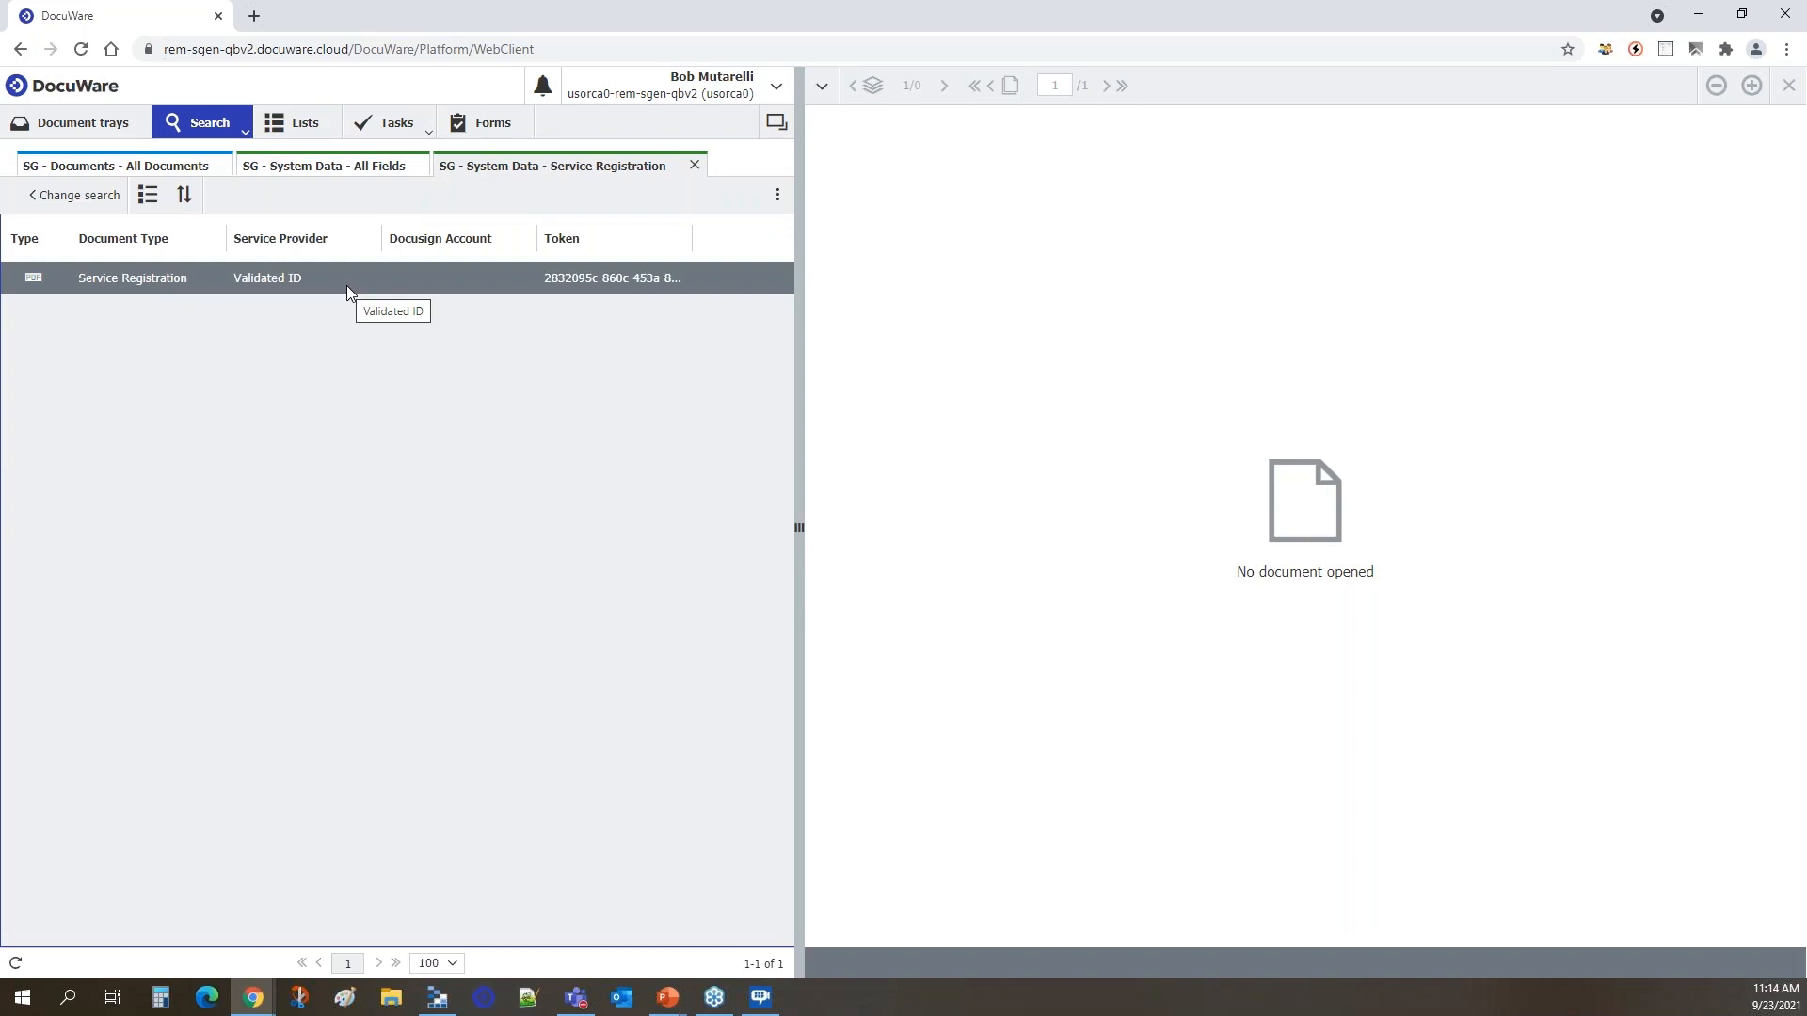
Check the Signed documents list and the tasks area.
click(300, 136)
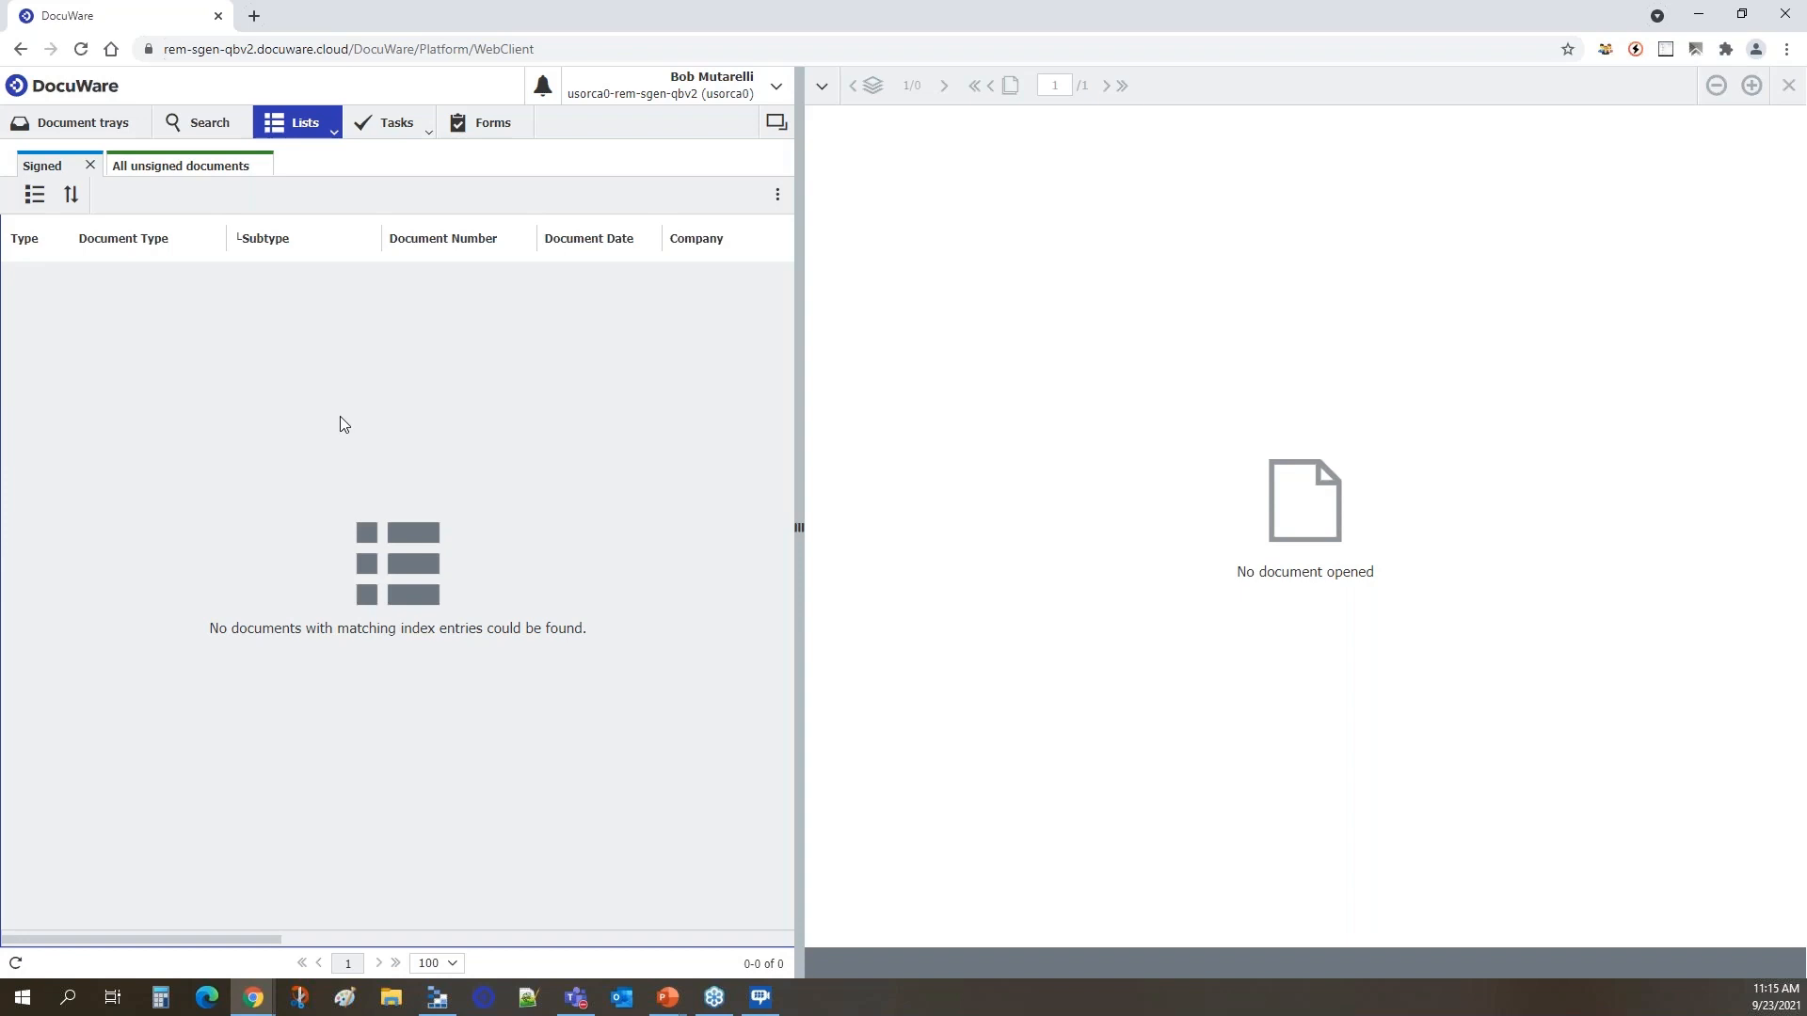
click(402, 140)
click(402, 140)
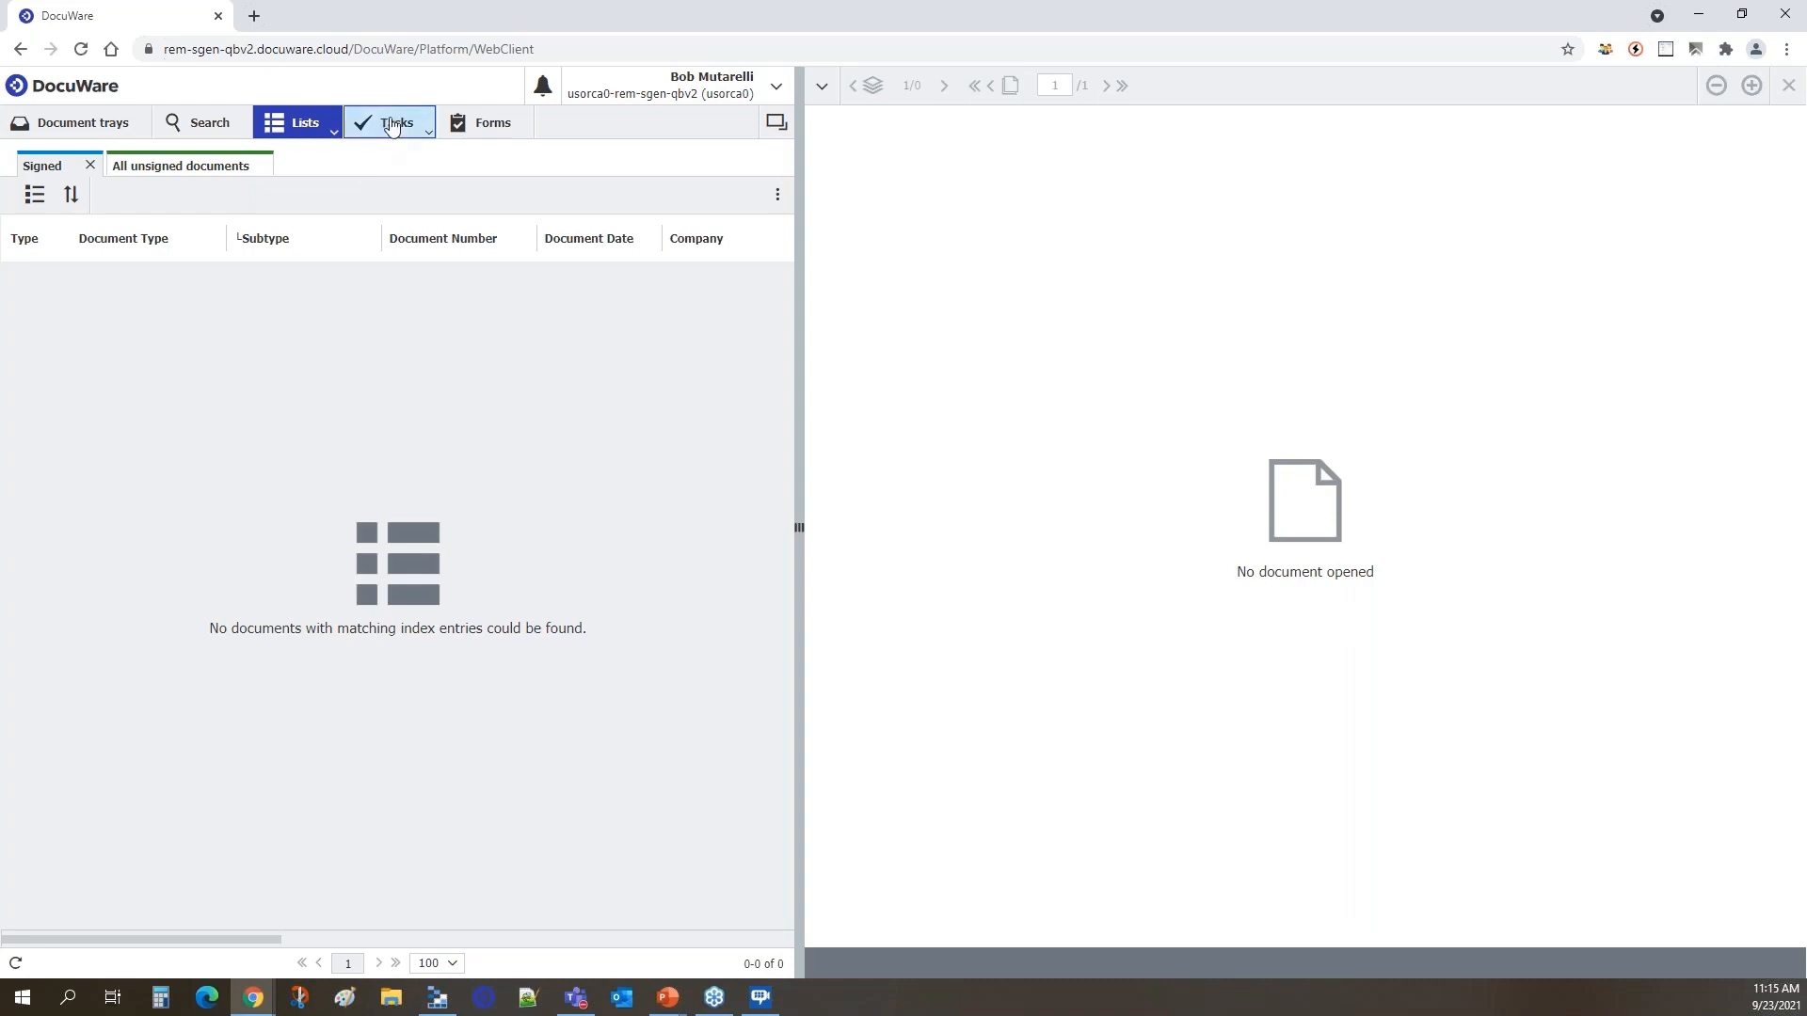
Show the published forms and open the SG - Service Registration form.
click(490, 123)
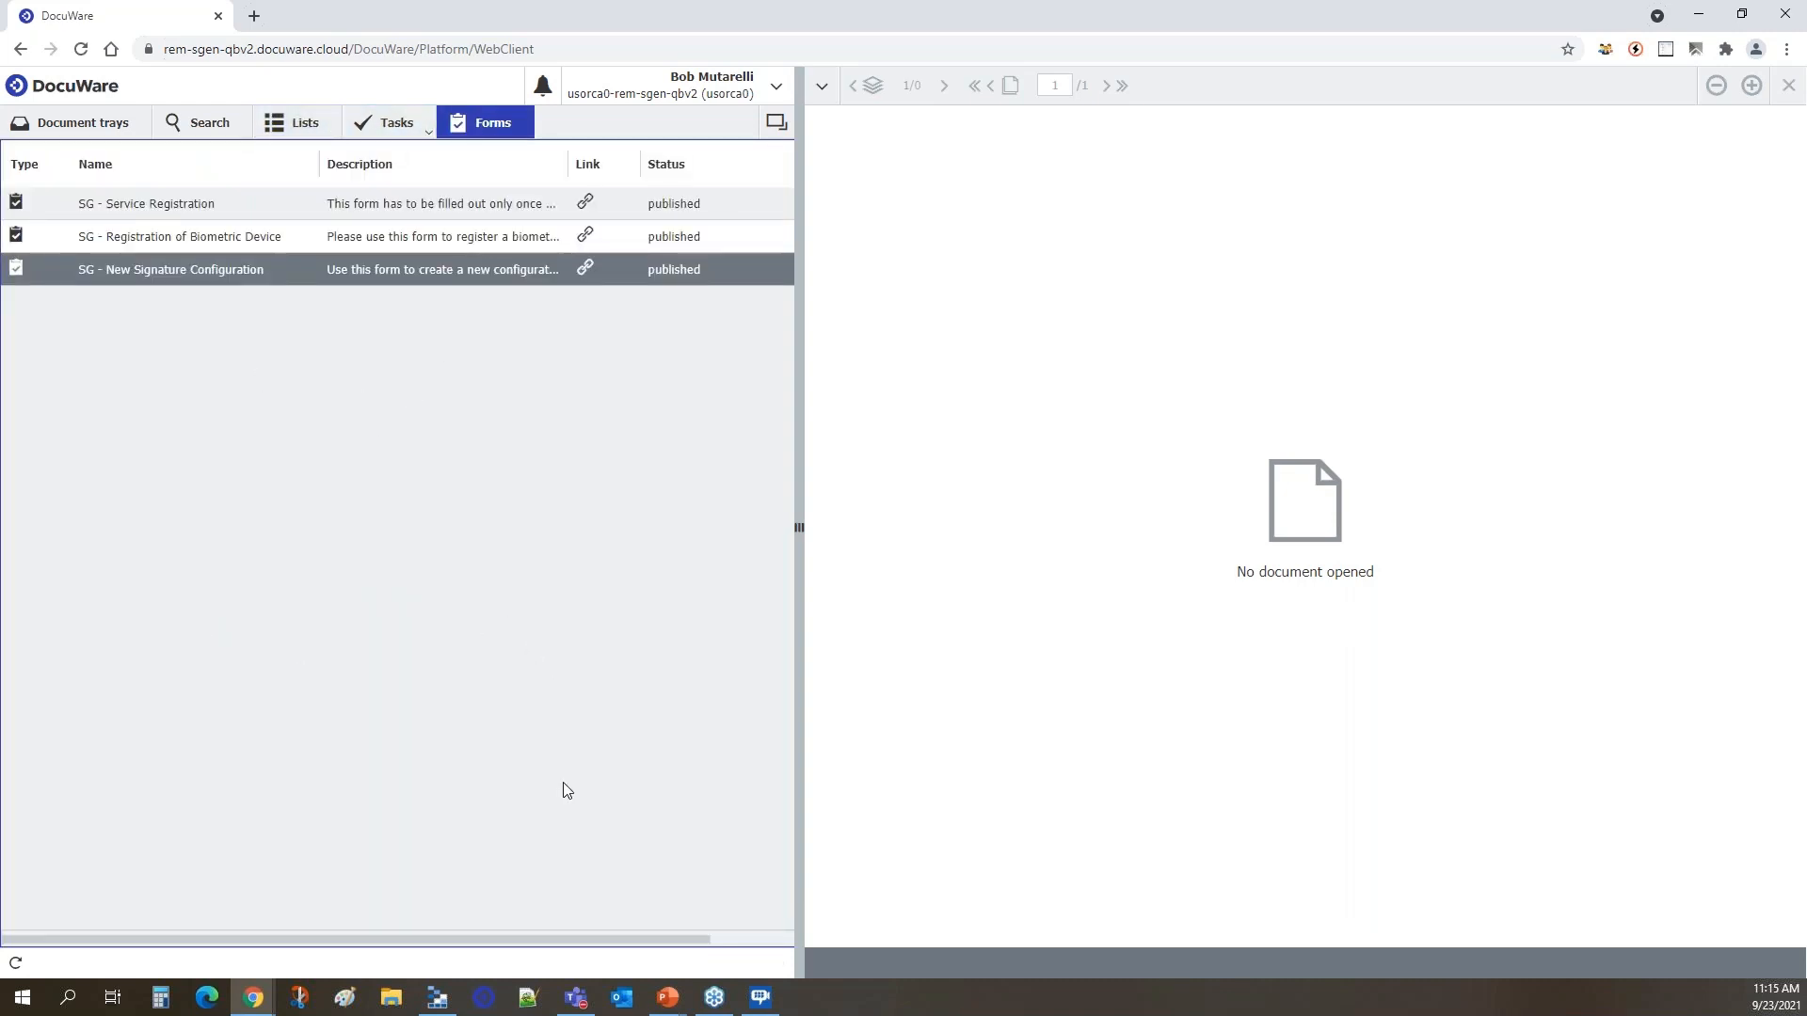
drag(797, 527, 856, 527)
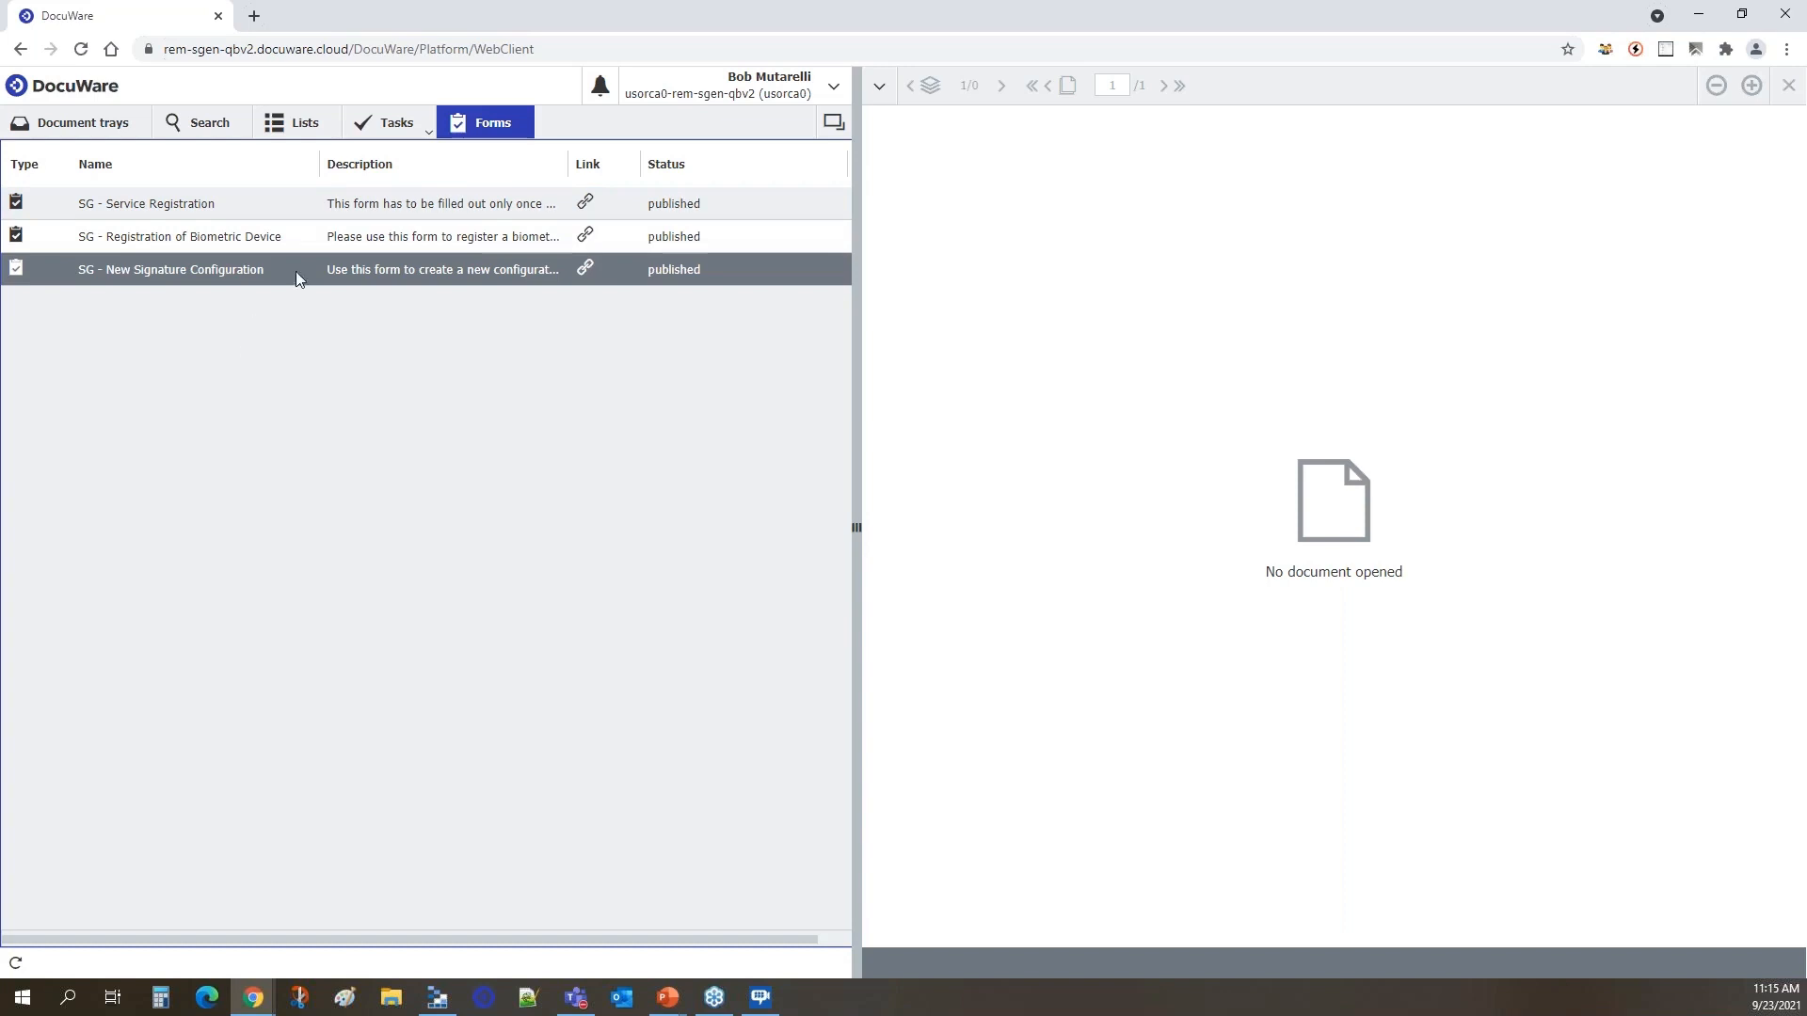
click(151, 207)
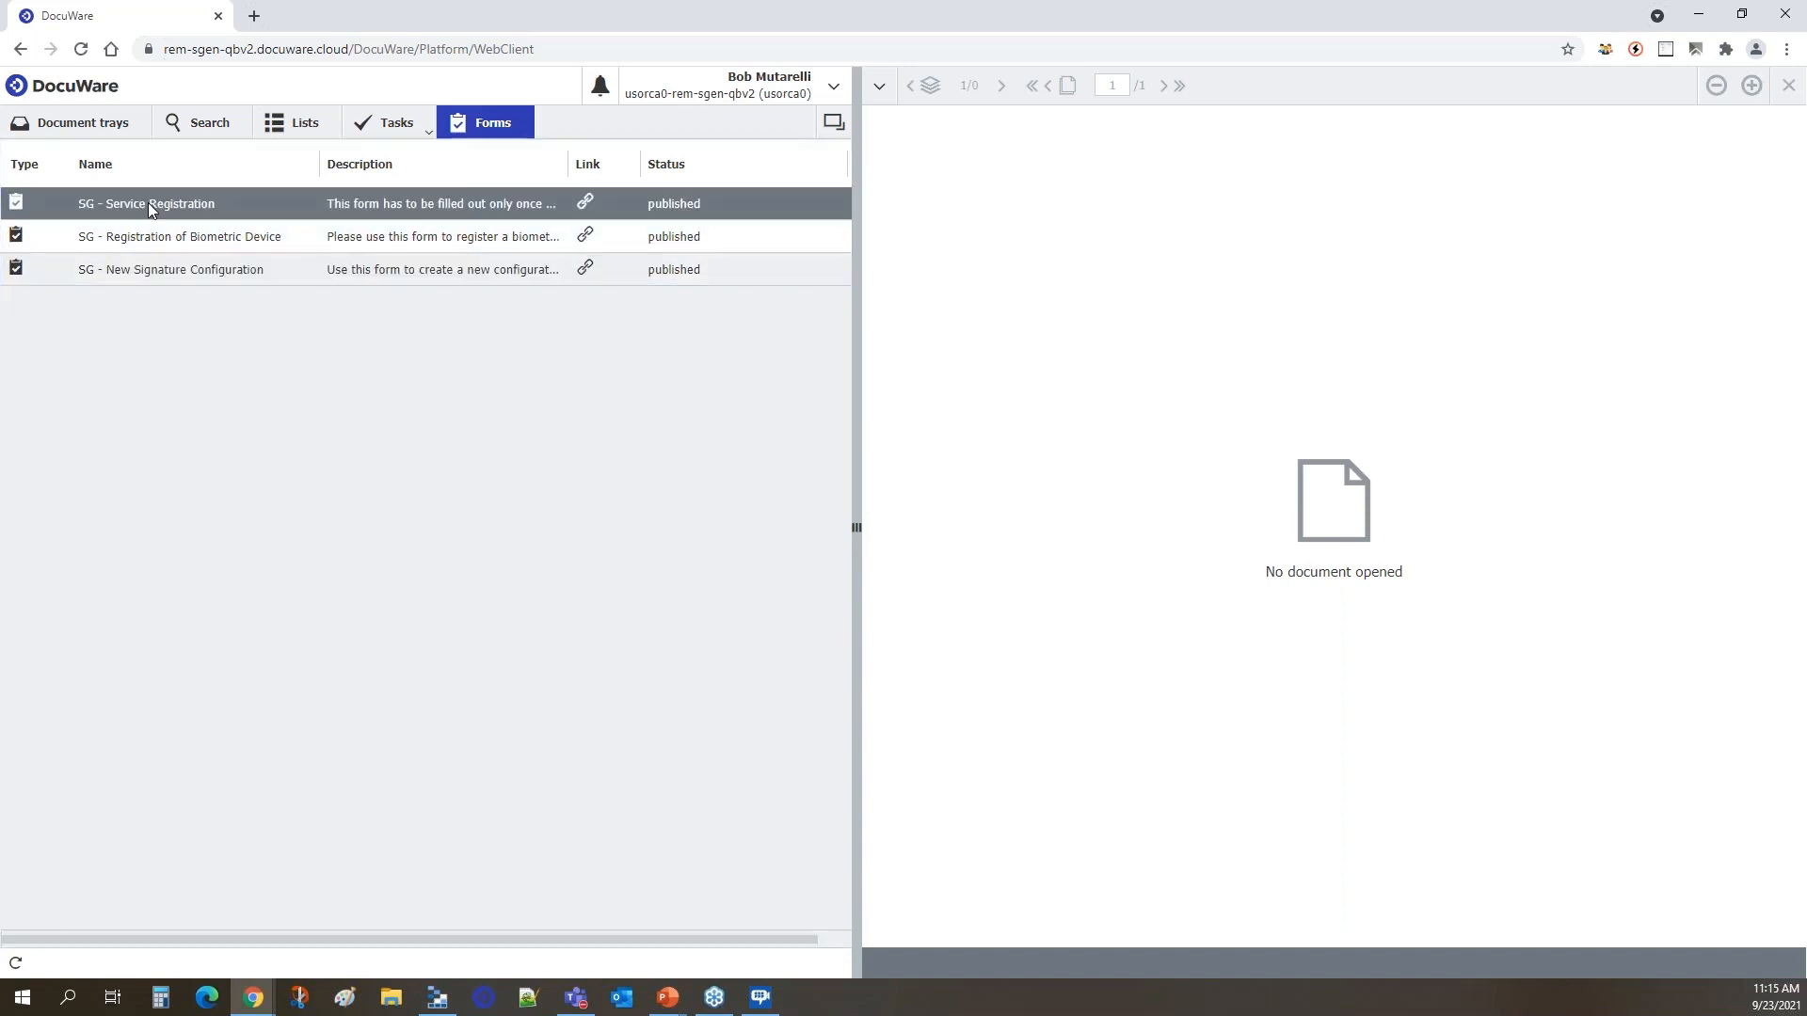
double_click(150, 207)
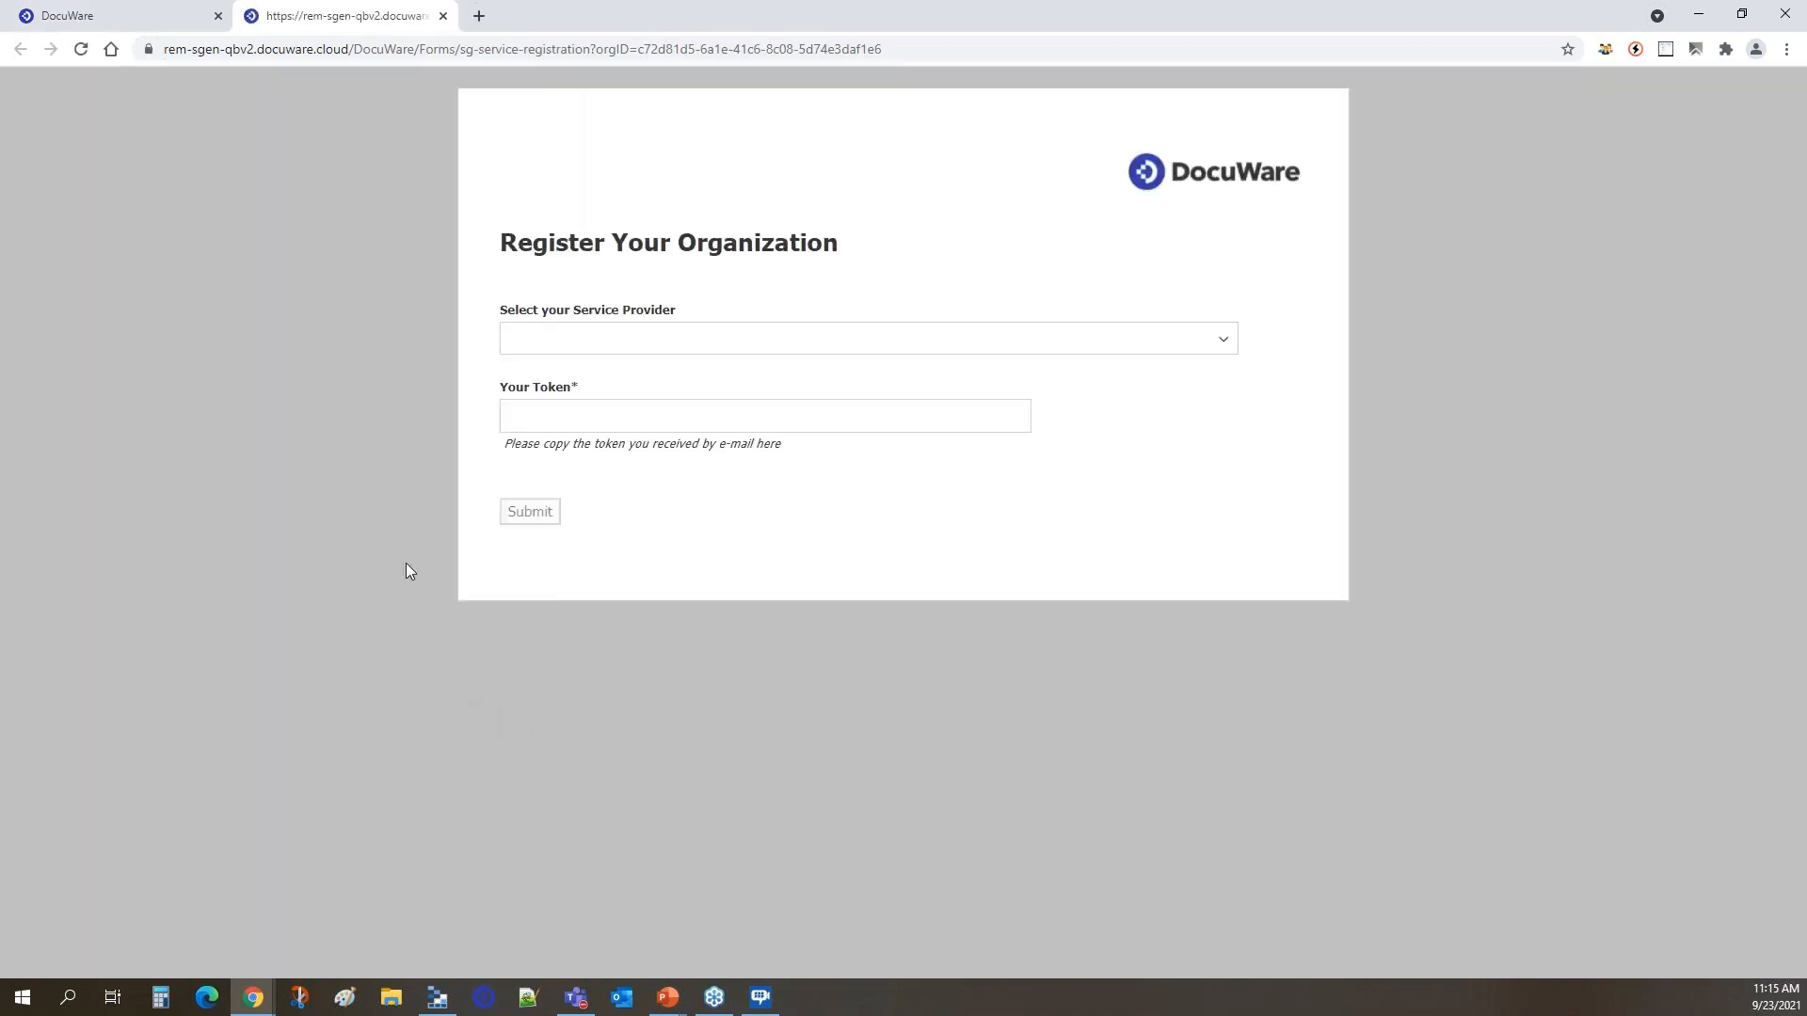
Select DocuSign as the service provider and view its linked free trial and account login pages.
click(1225, 343)
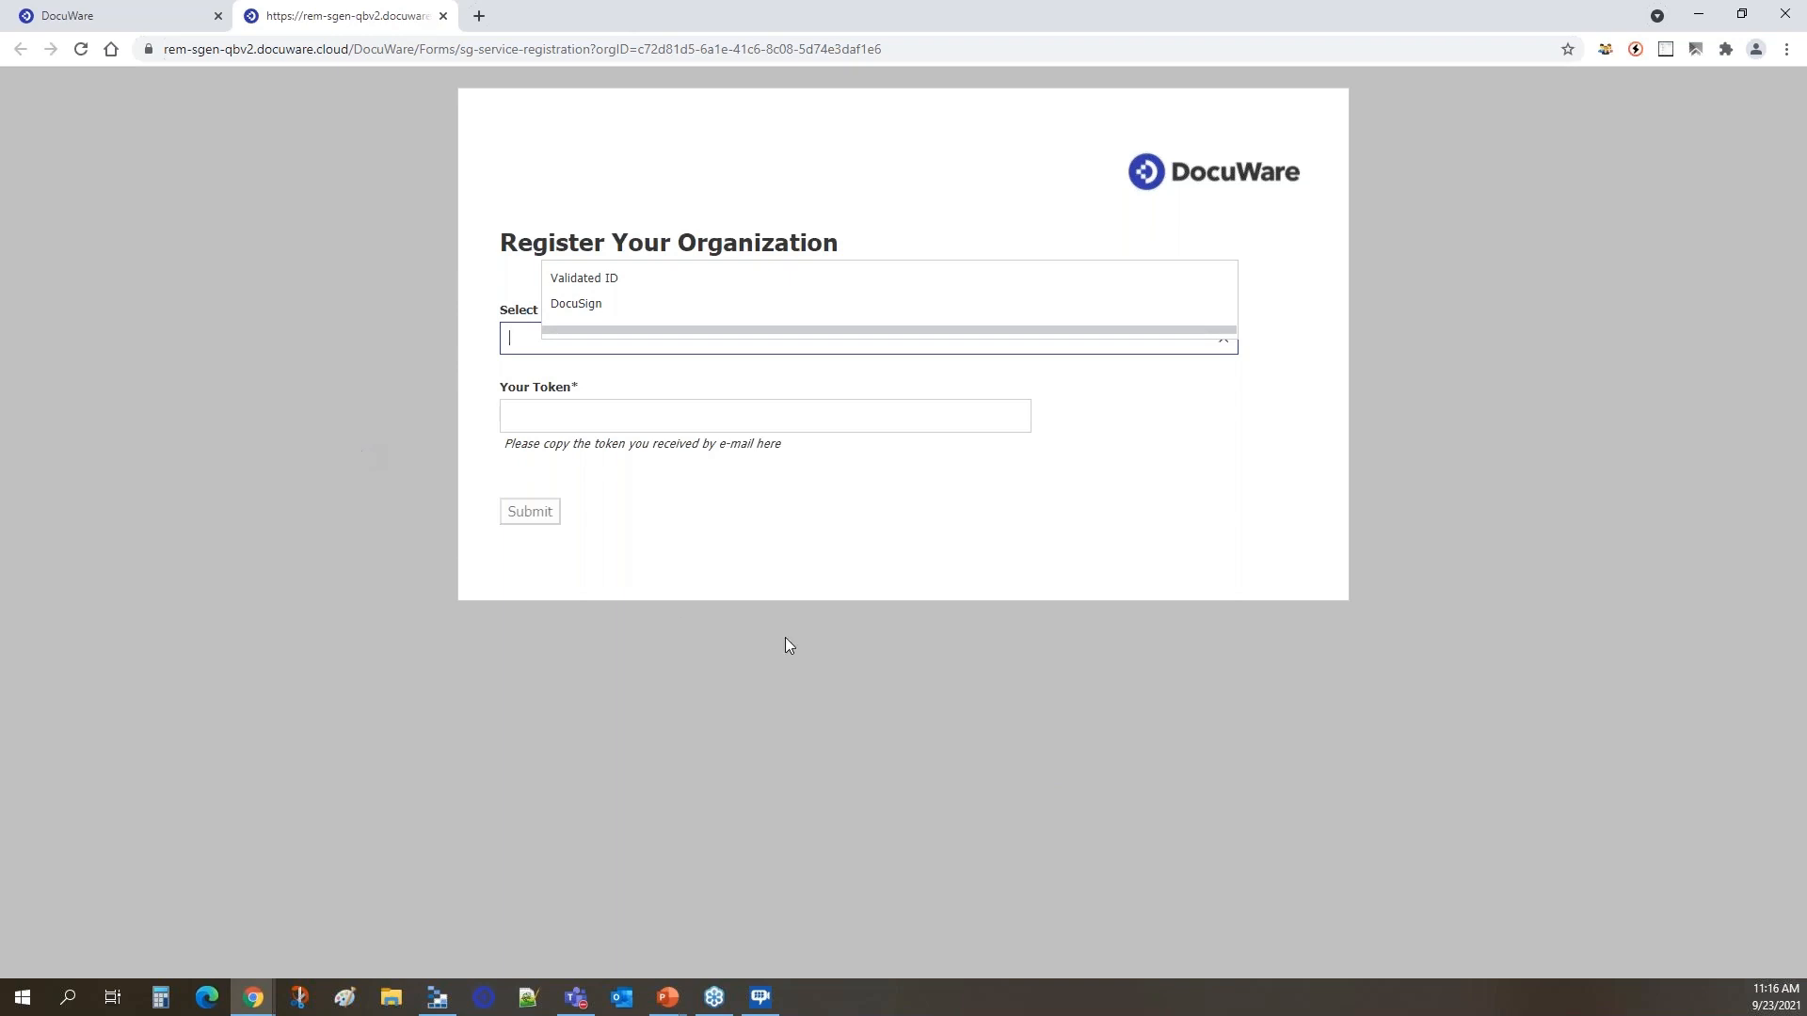
click(587, 305)
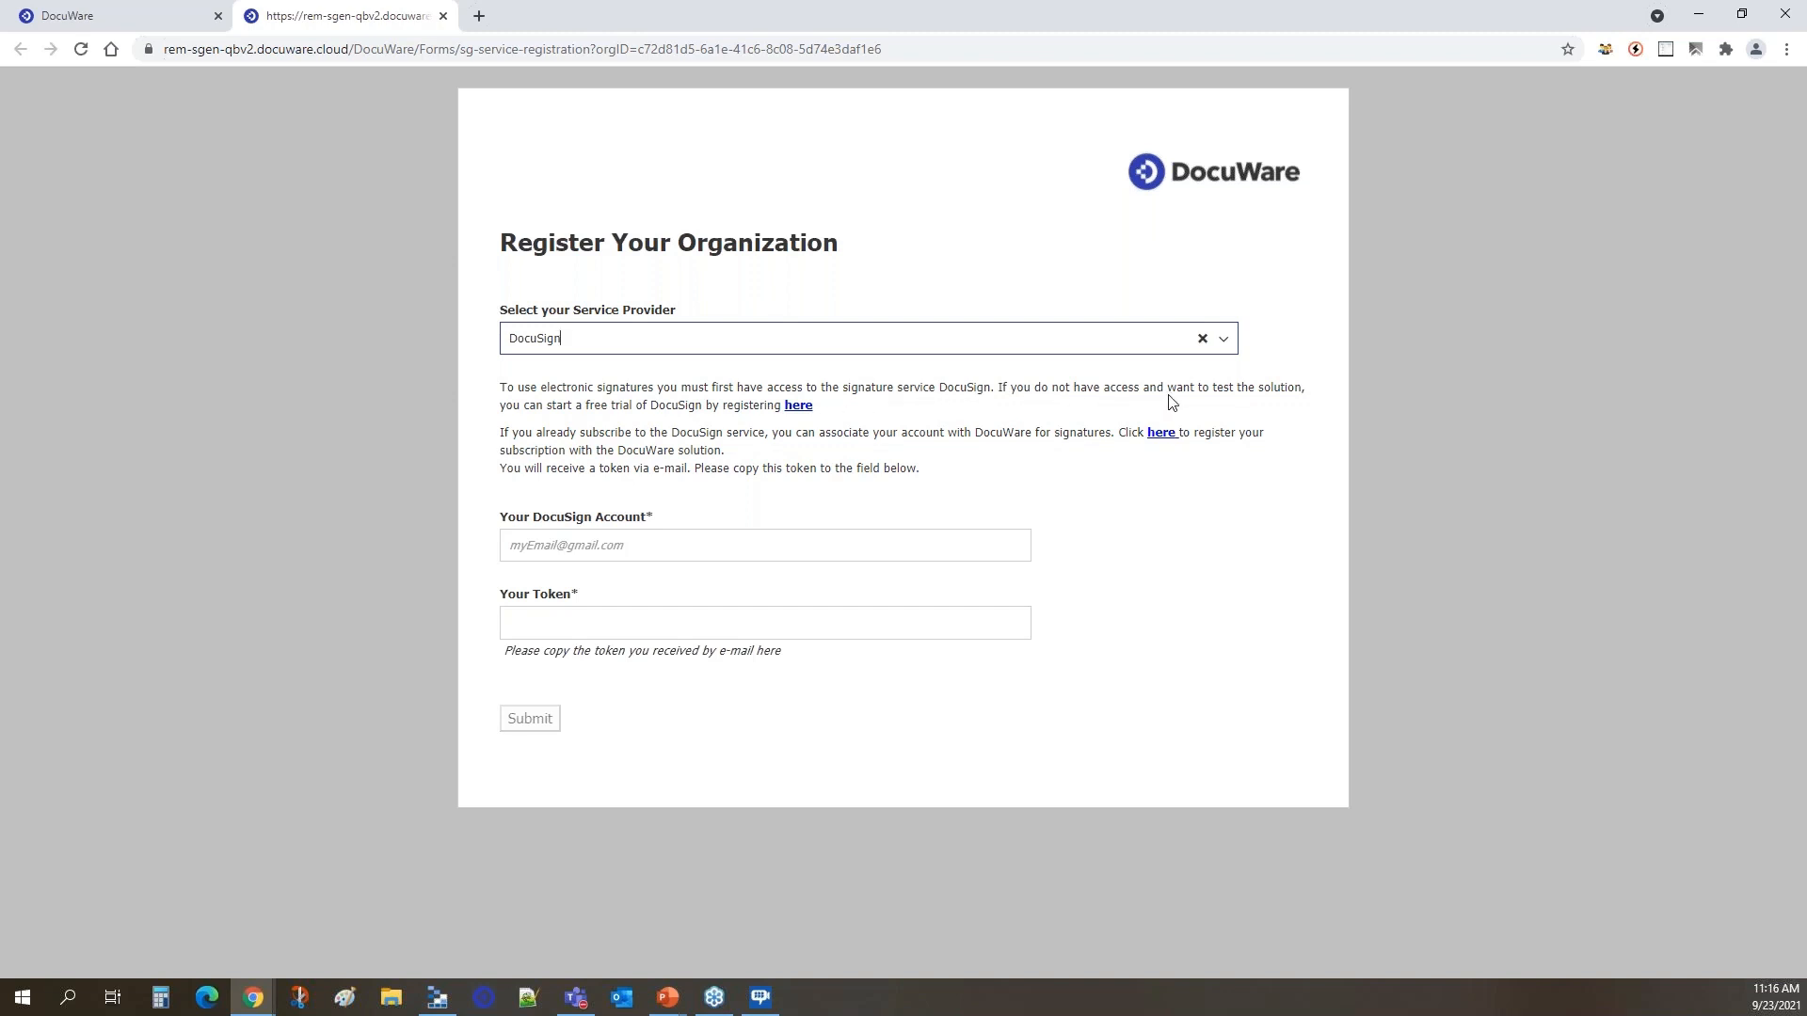
click(798, 406)
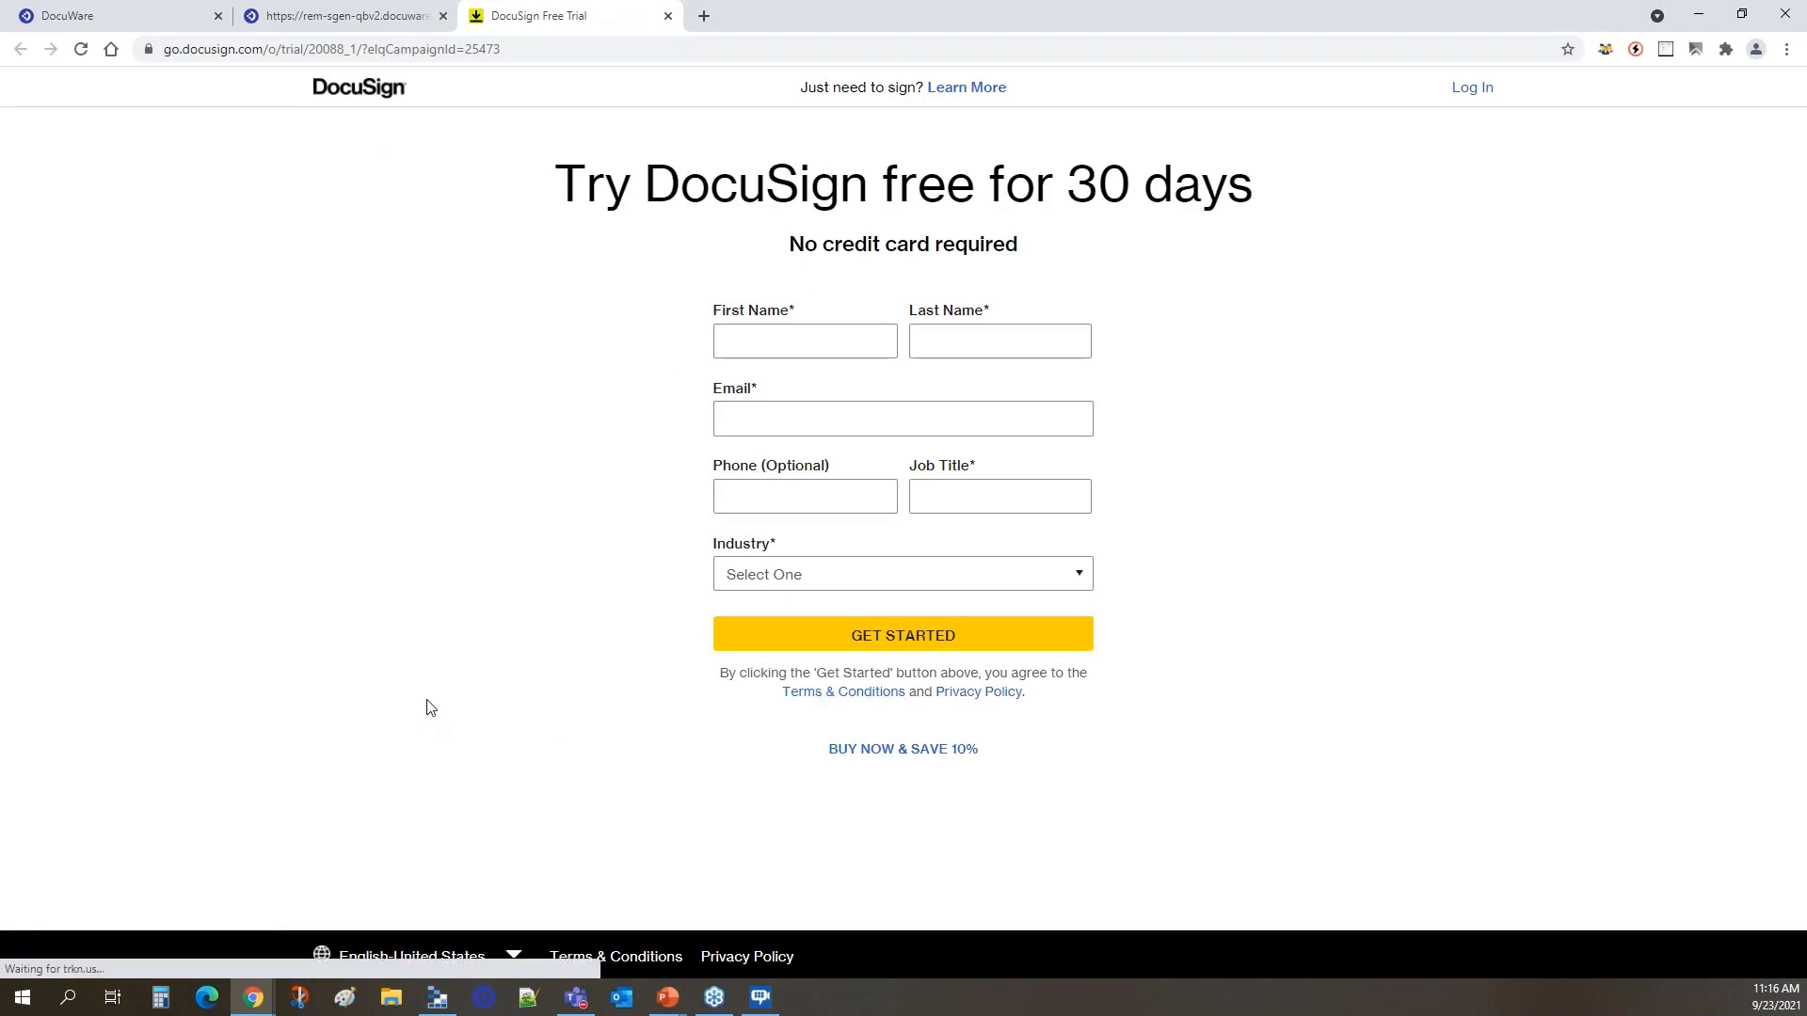
click(668, 16)
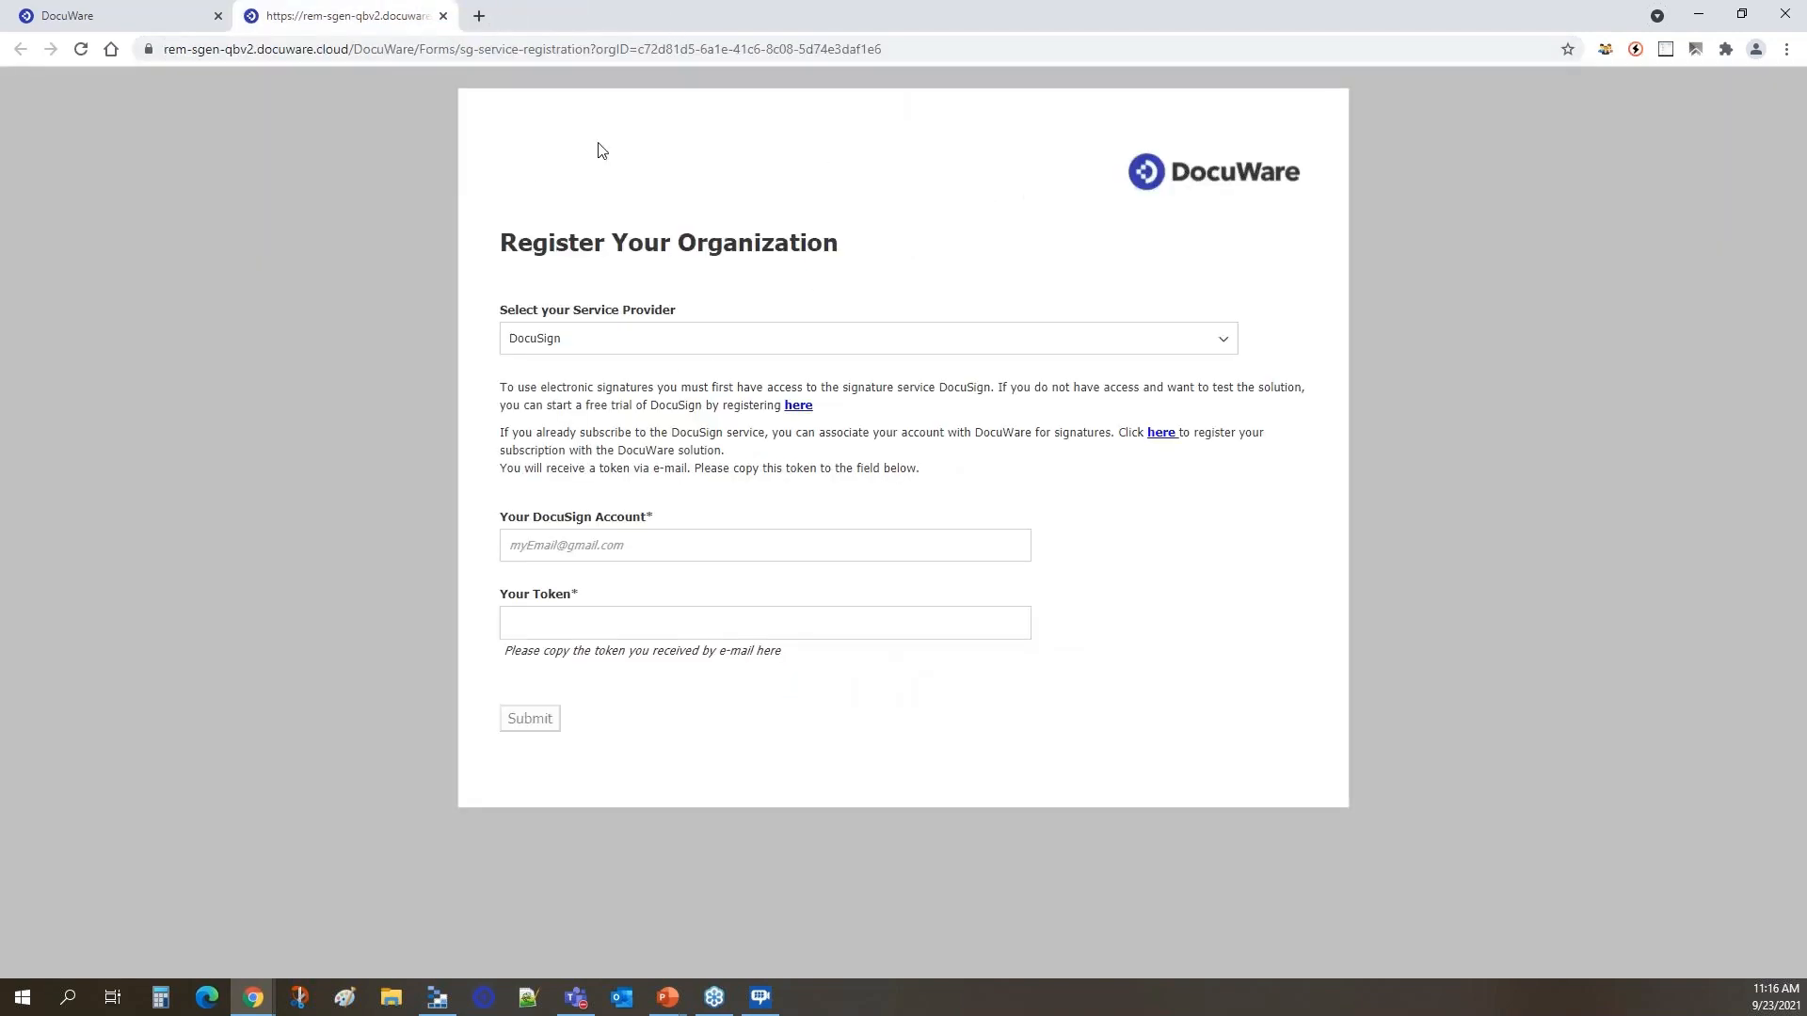
click(1159, 434)
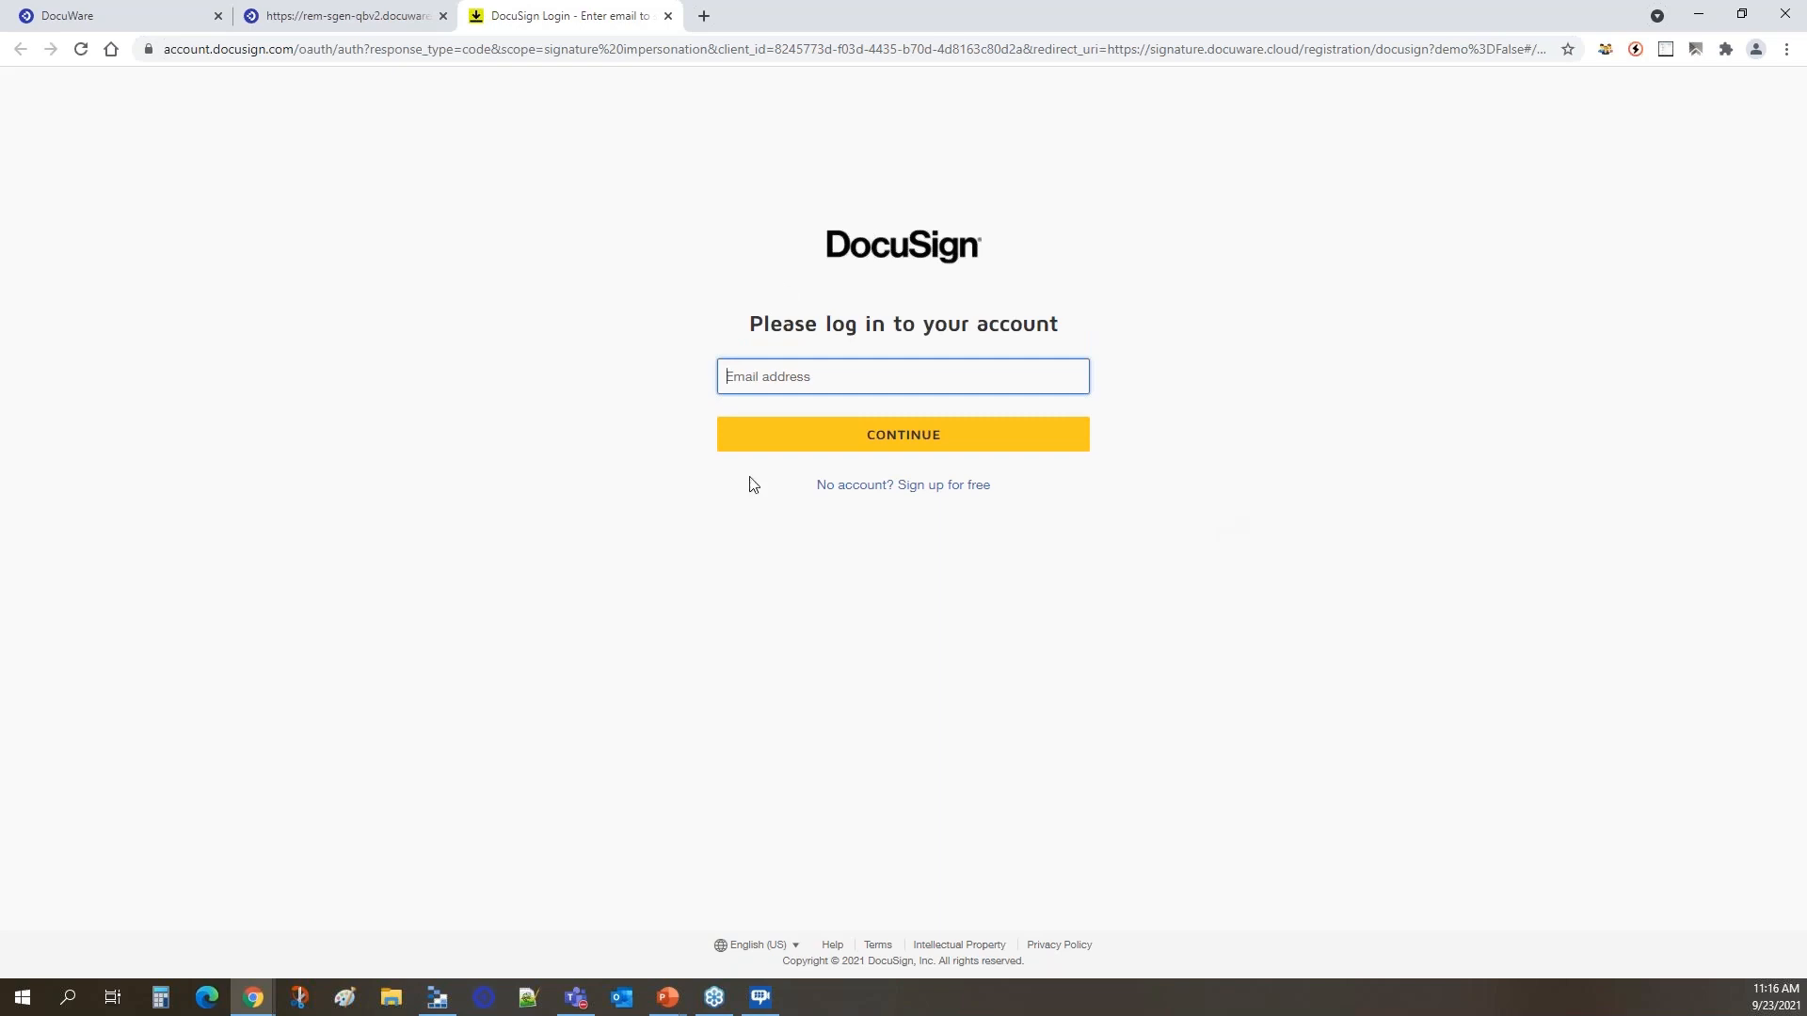
click(668, 17)
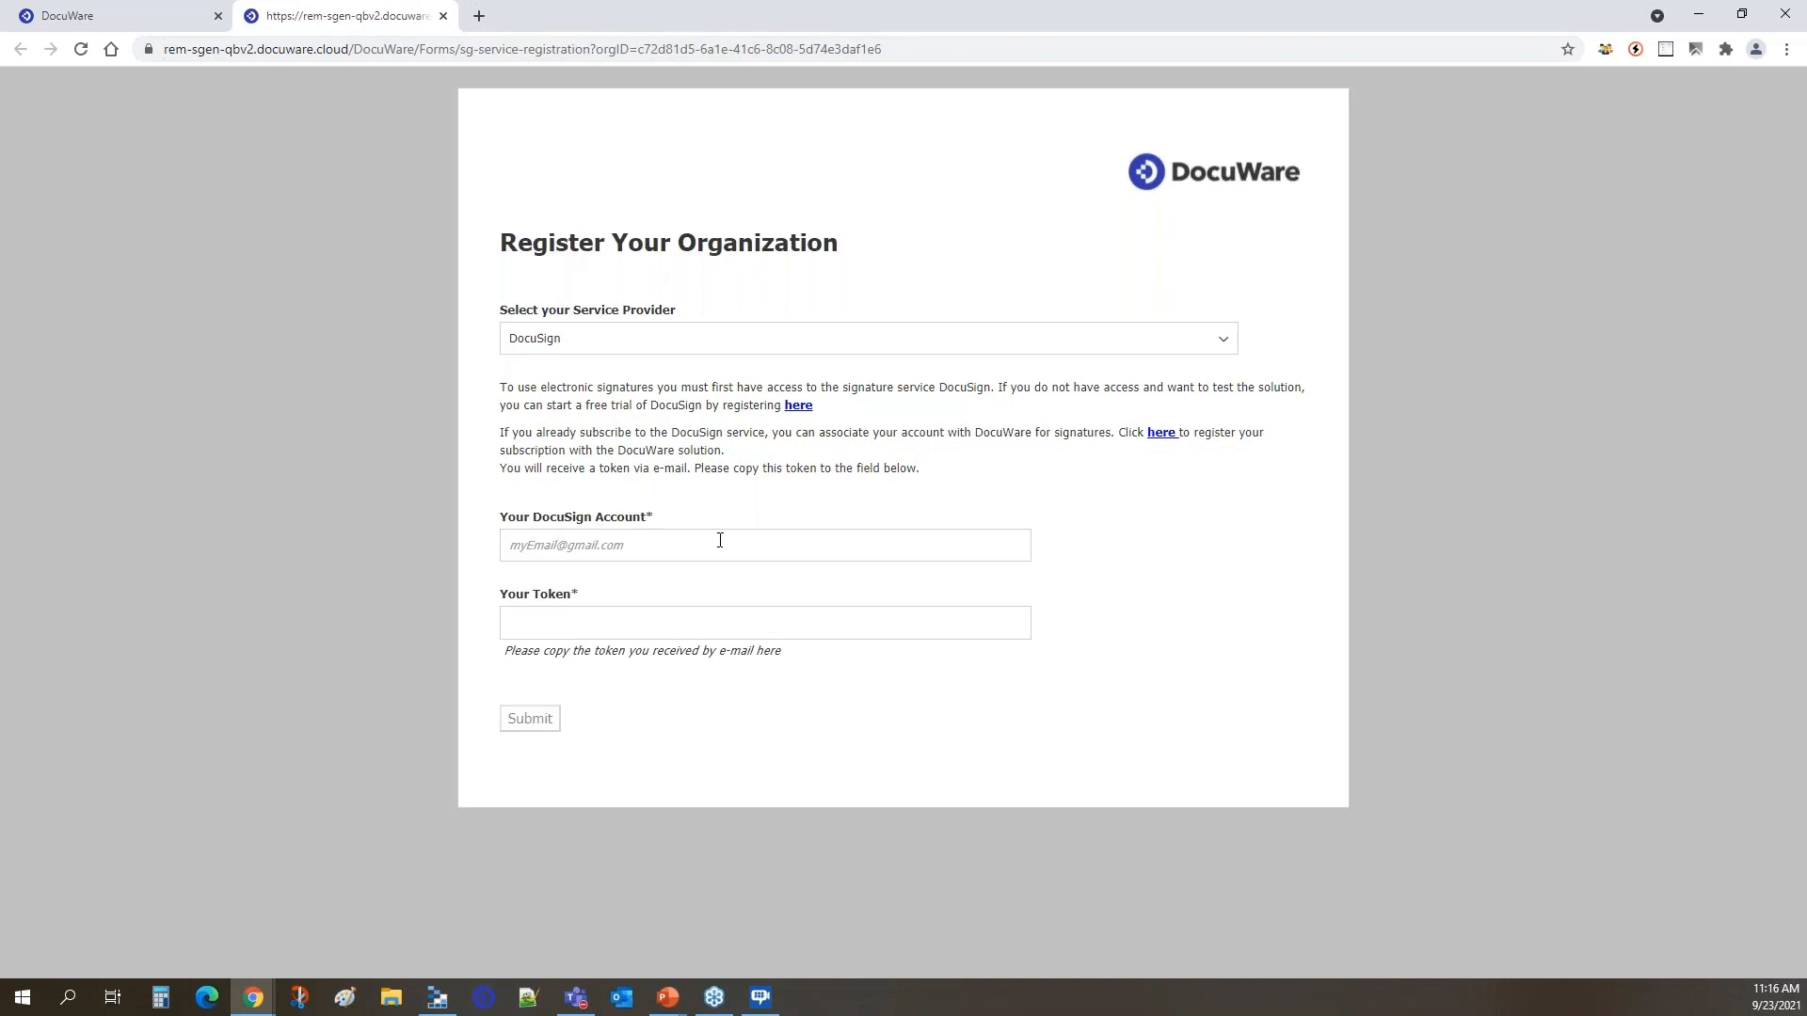
Change the service provider to Validated ID and close the registration form without submitting it.
click(1201, 341)
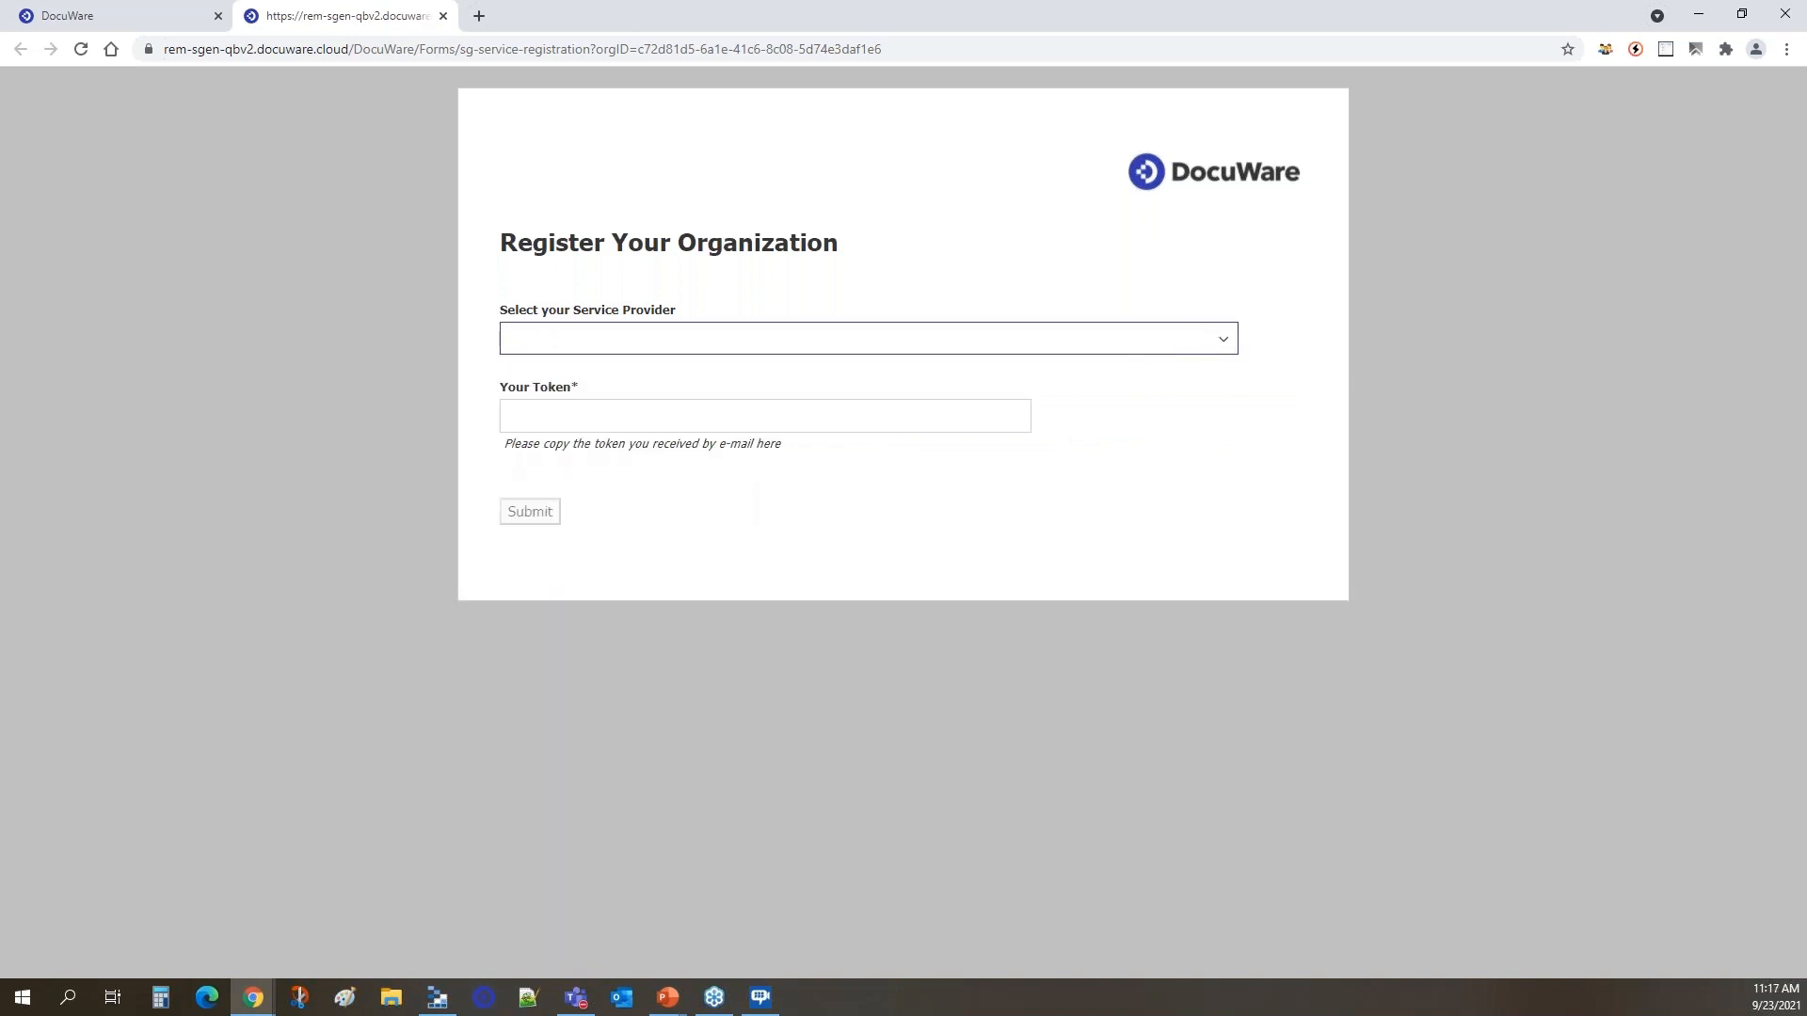
click(1222, 340)
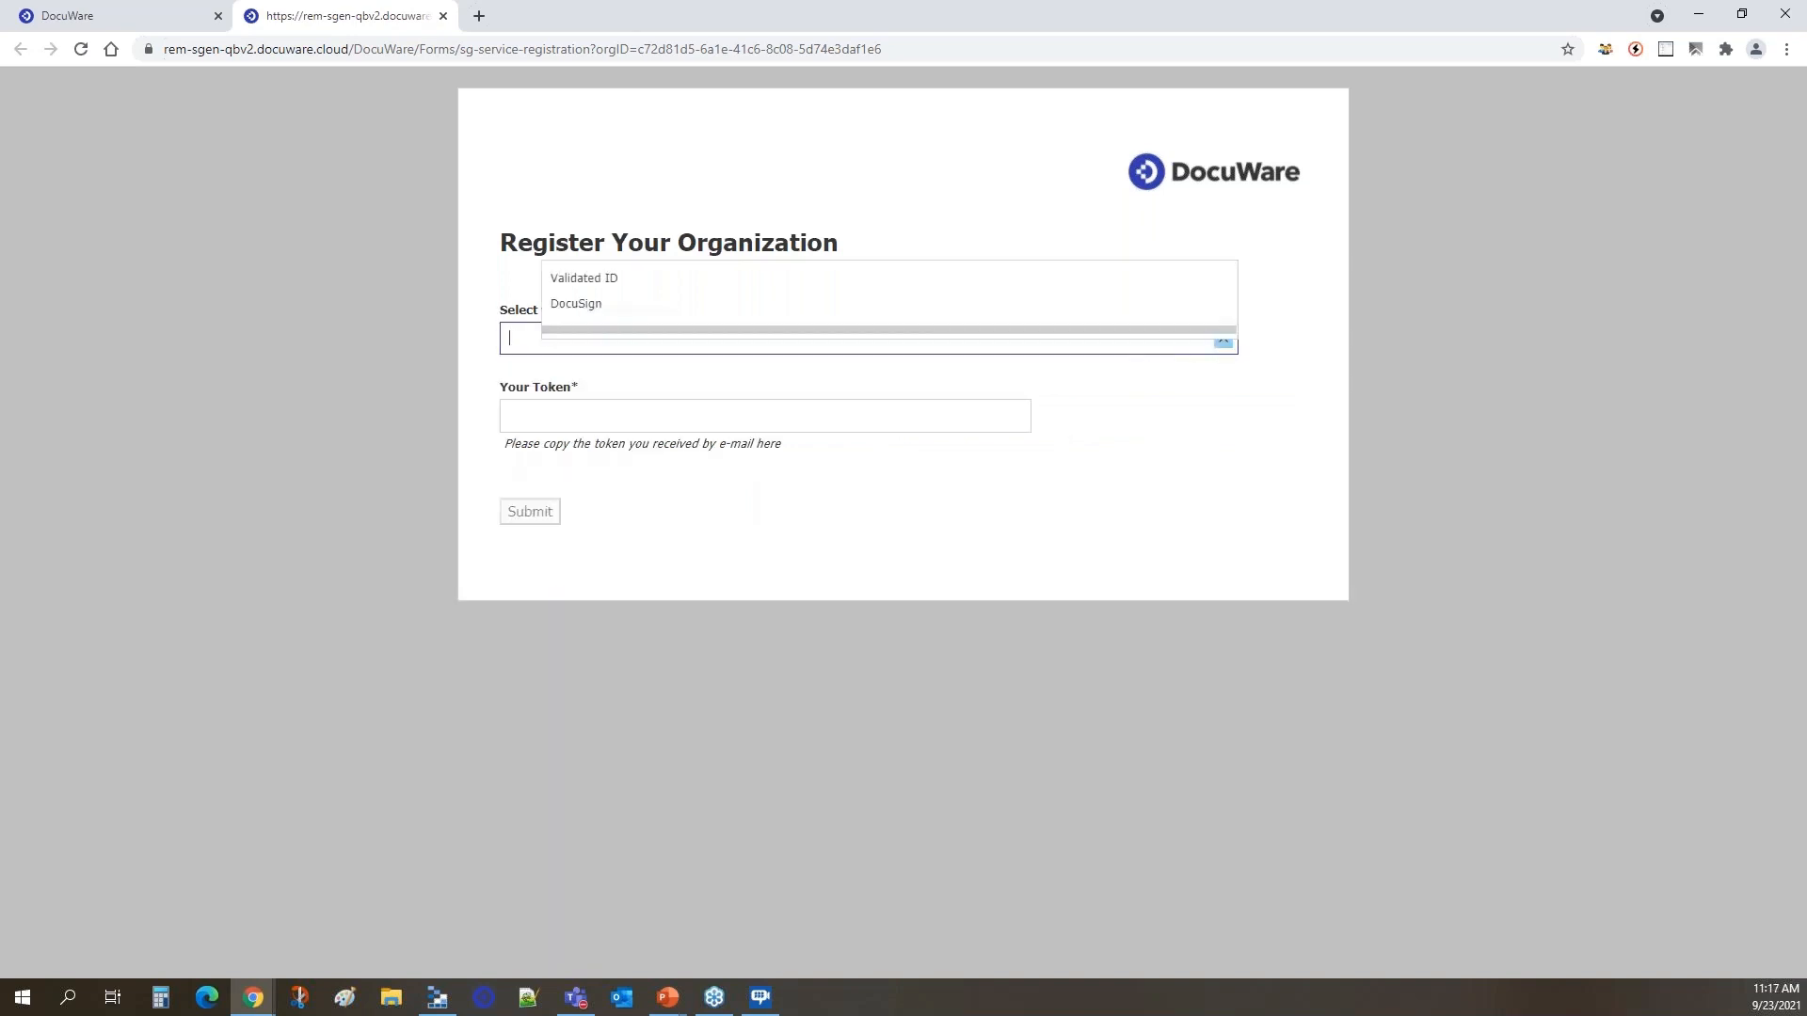
click(914, 279)
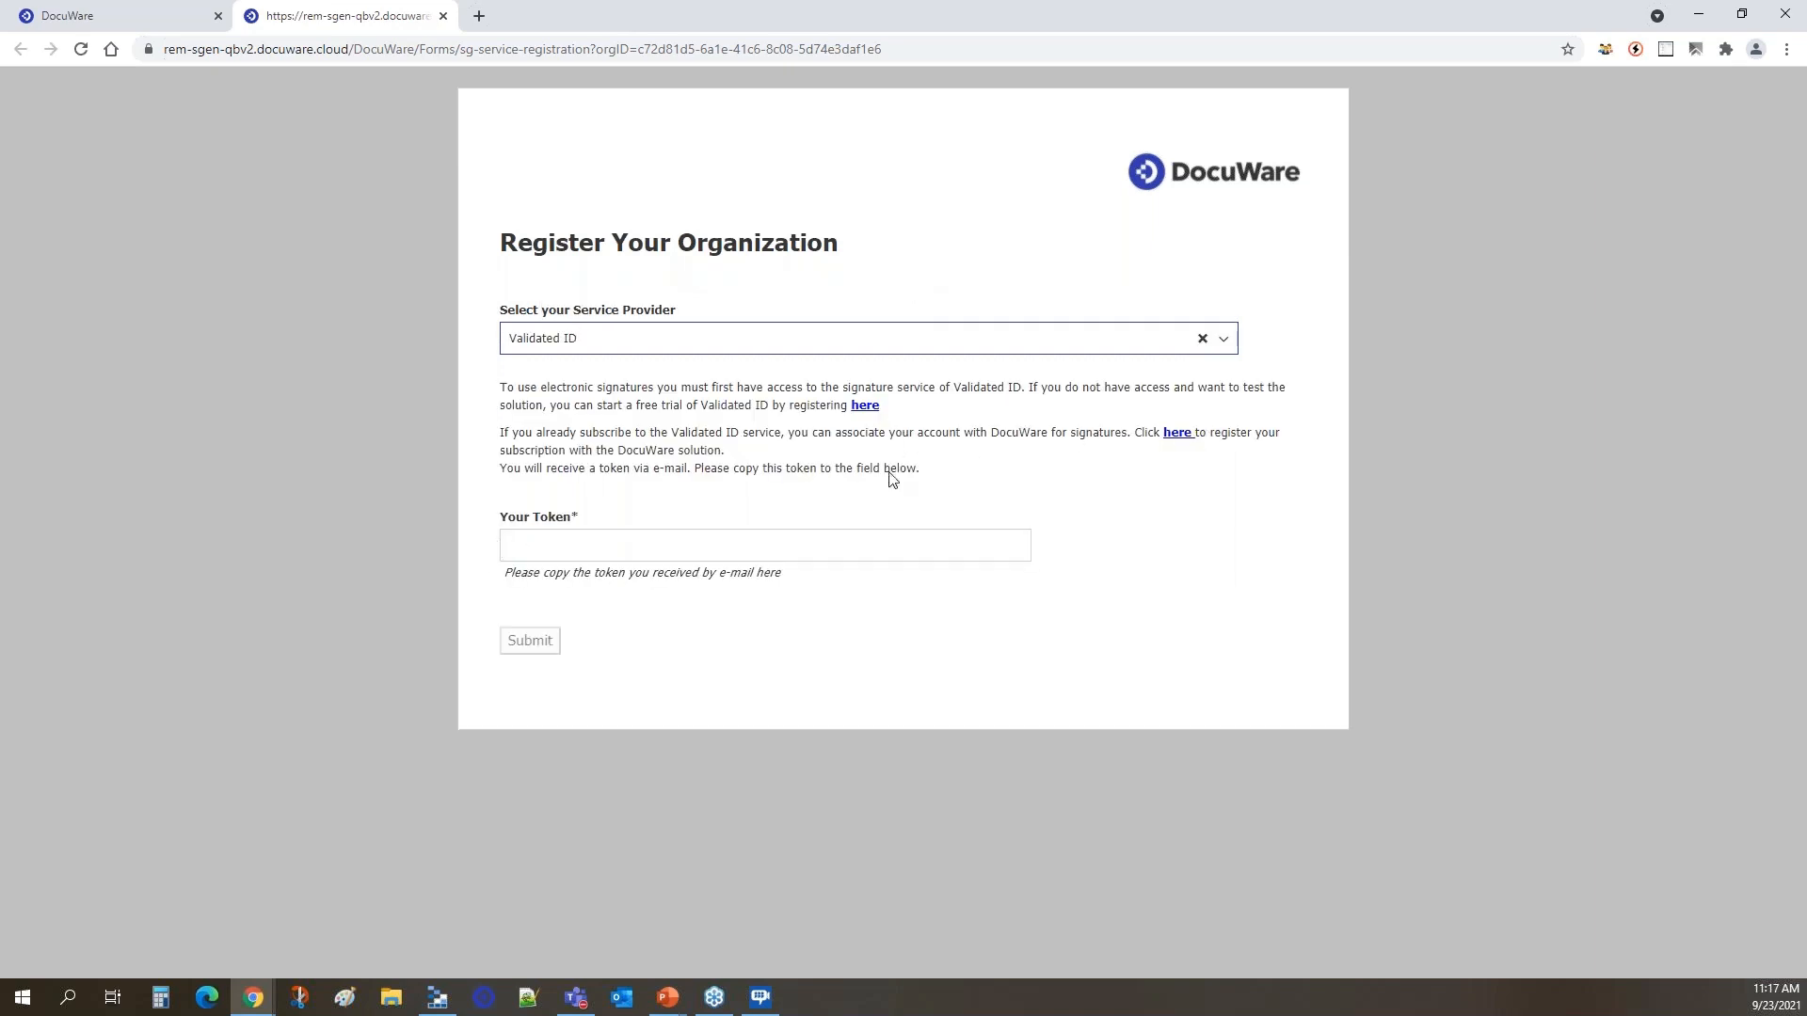
click(444, 16)
Review the provider and token recorded in the stored Service Registration document.
click(210, 132)
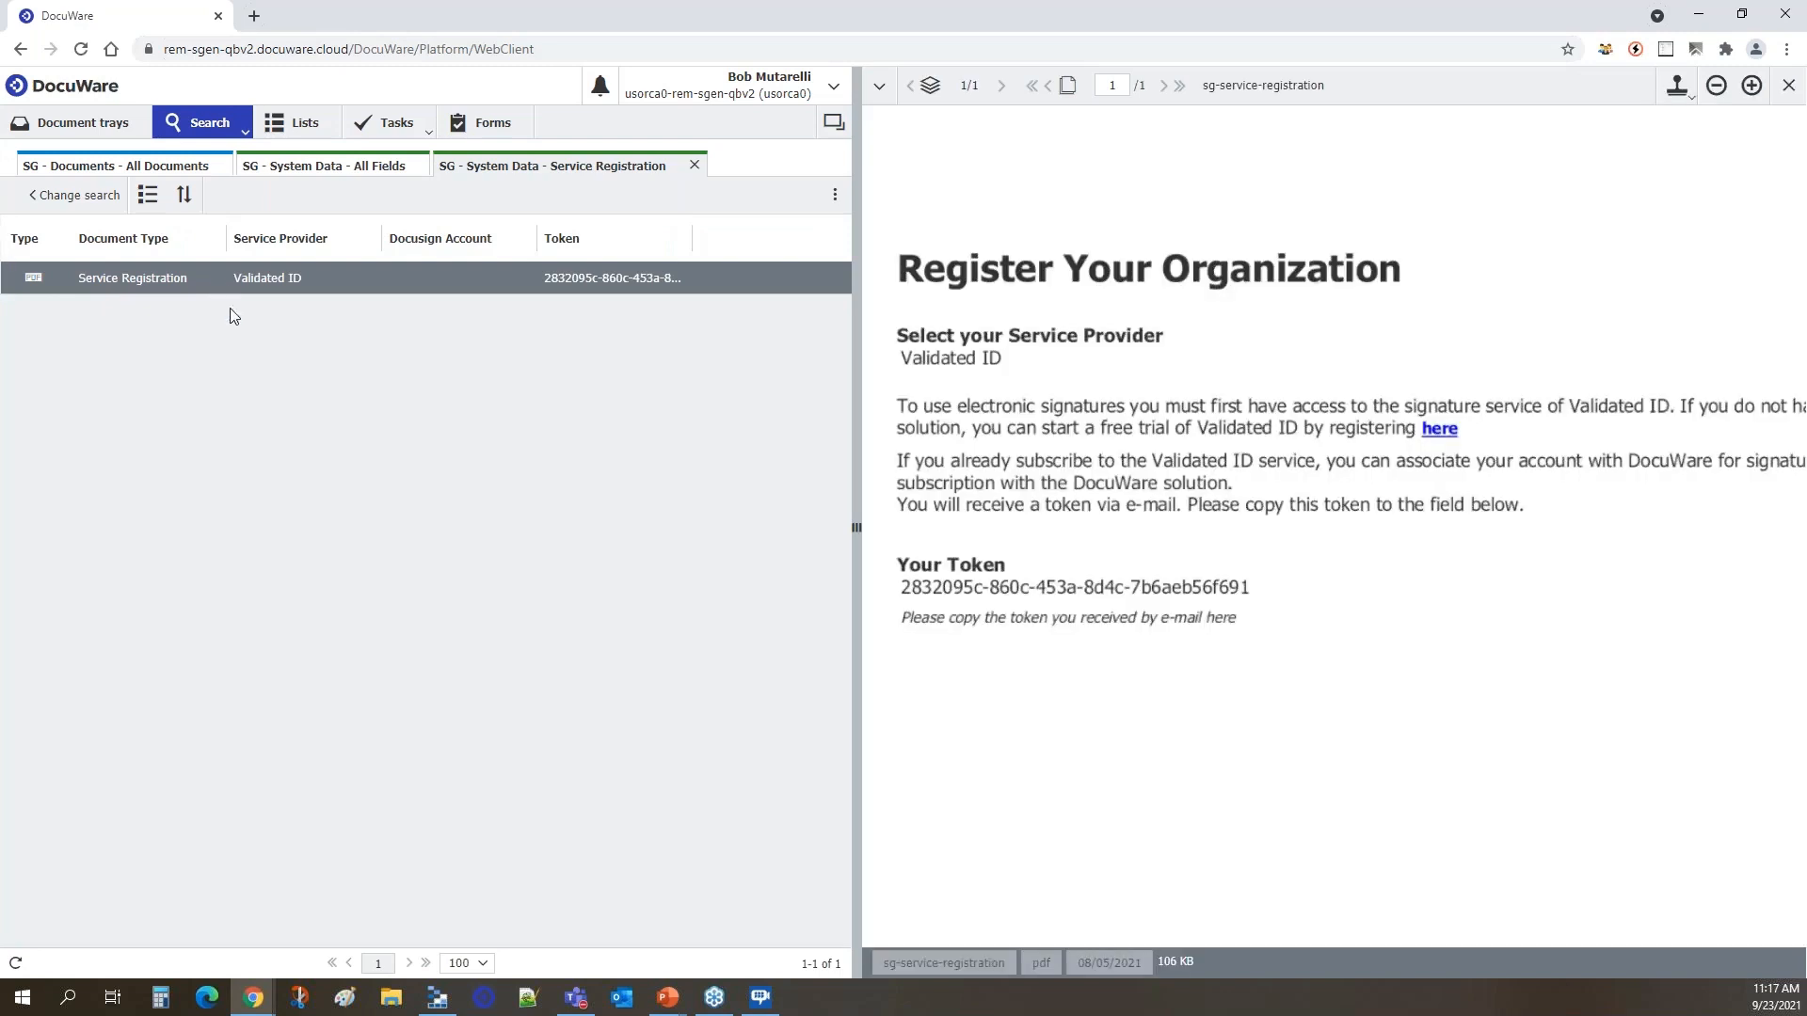
drag(901, 589, 1238, 600)
drag(712, 247, 800, 248)
Start a new signature configuration named Demo Non Disclosure Agreement with Validated ID as the service provider.
click(488, 128)
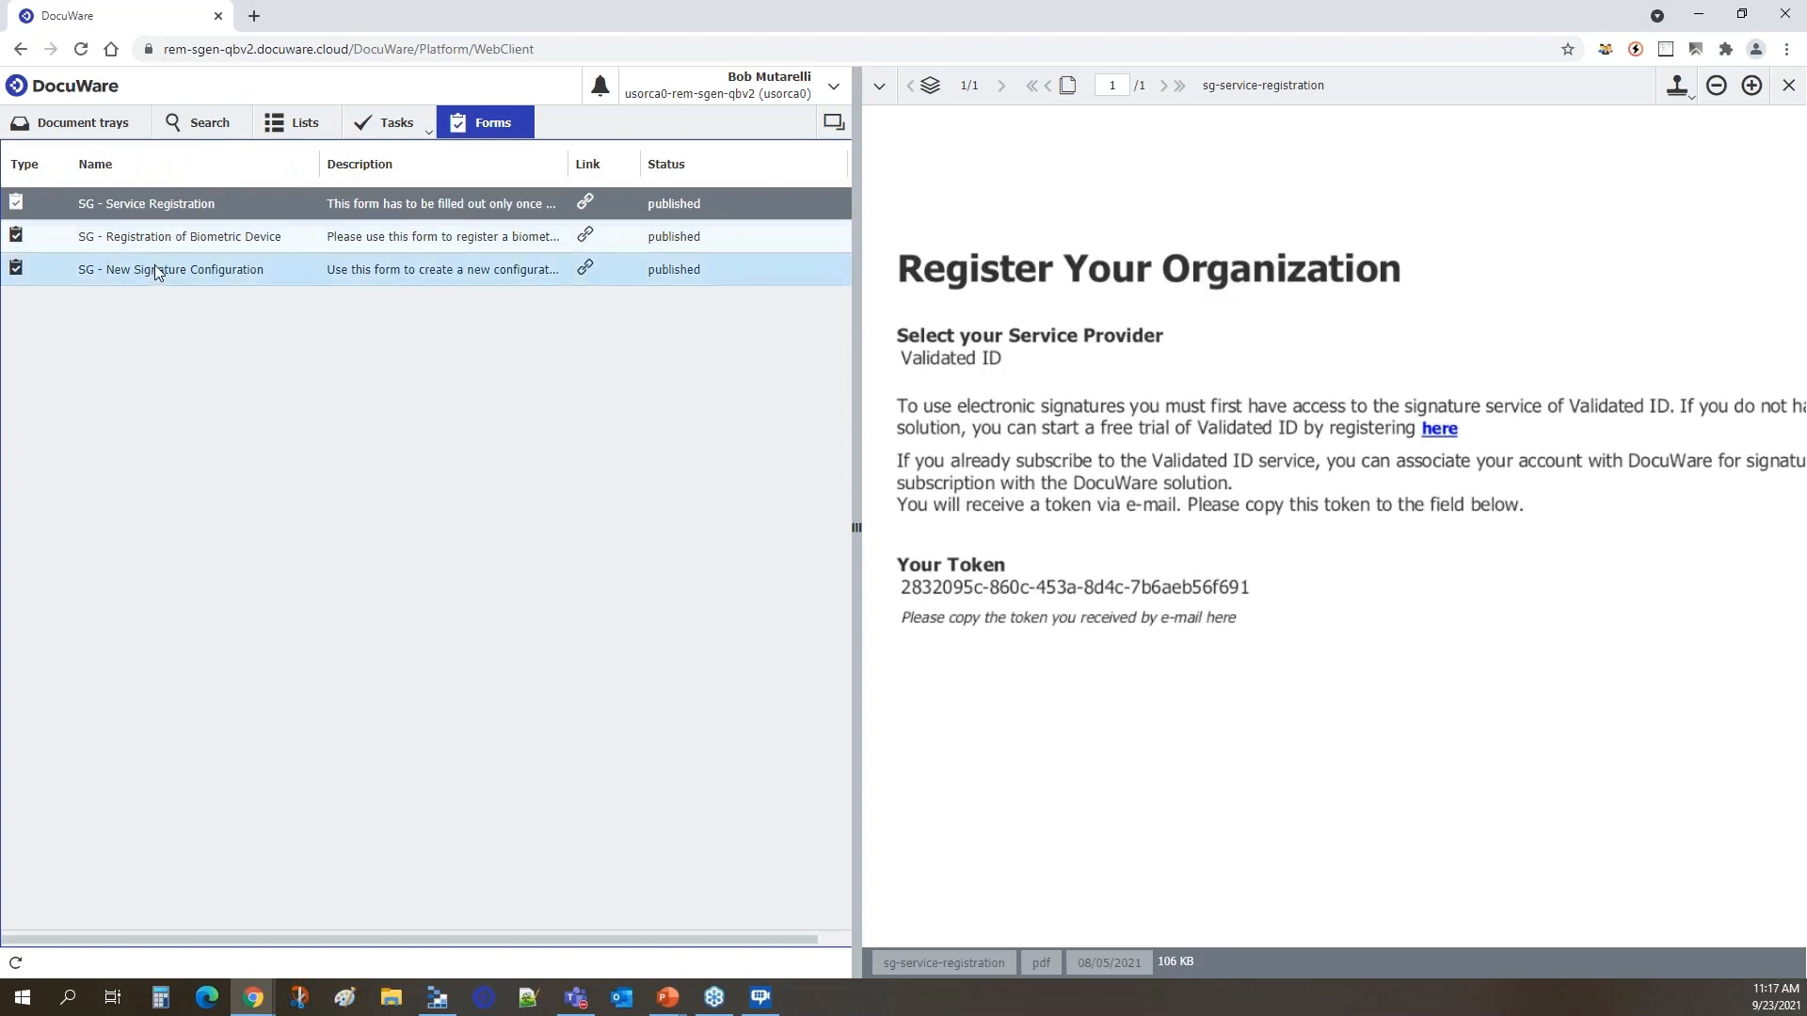
double_click(222, 275)
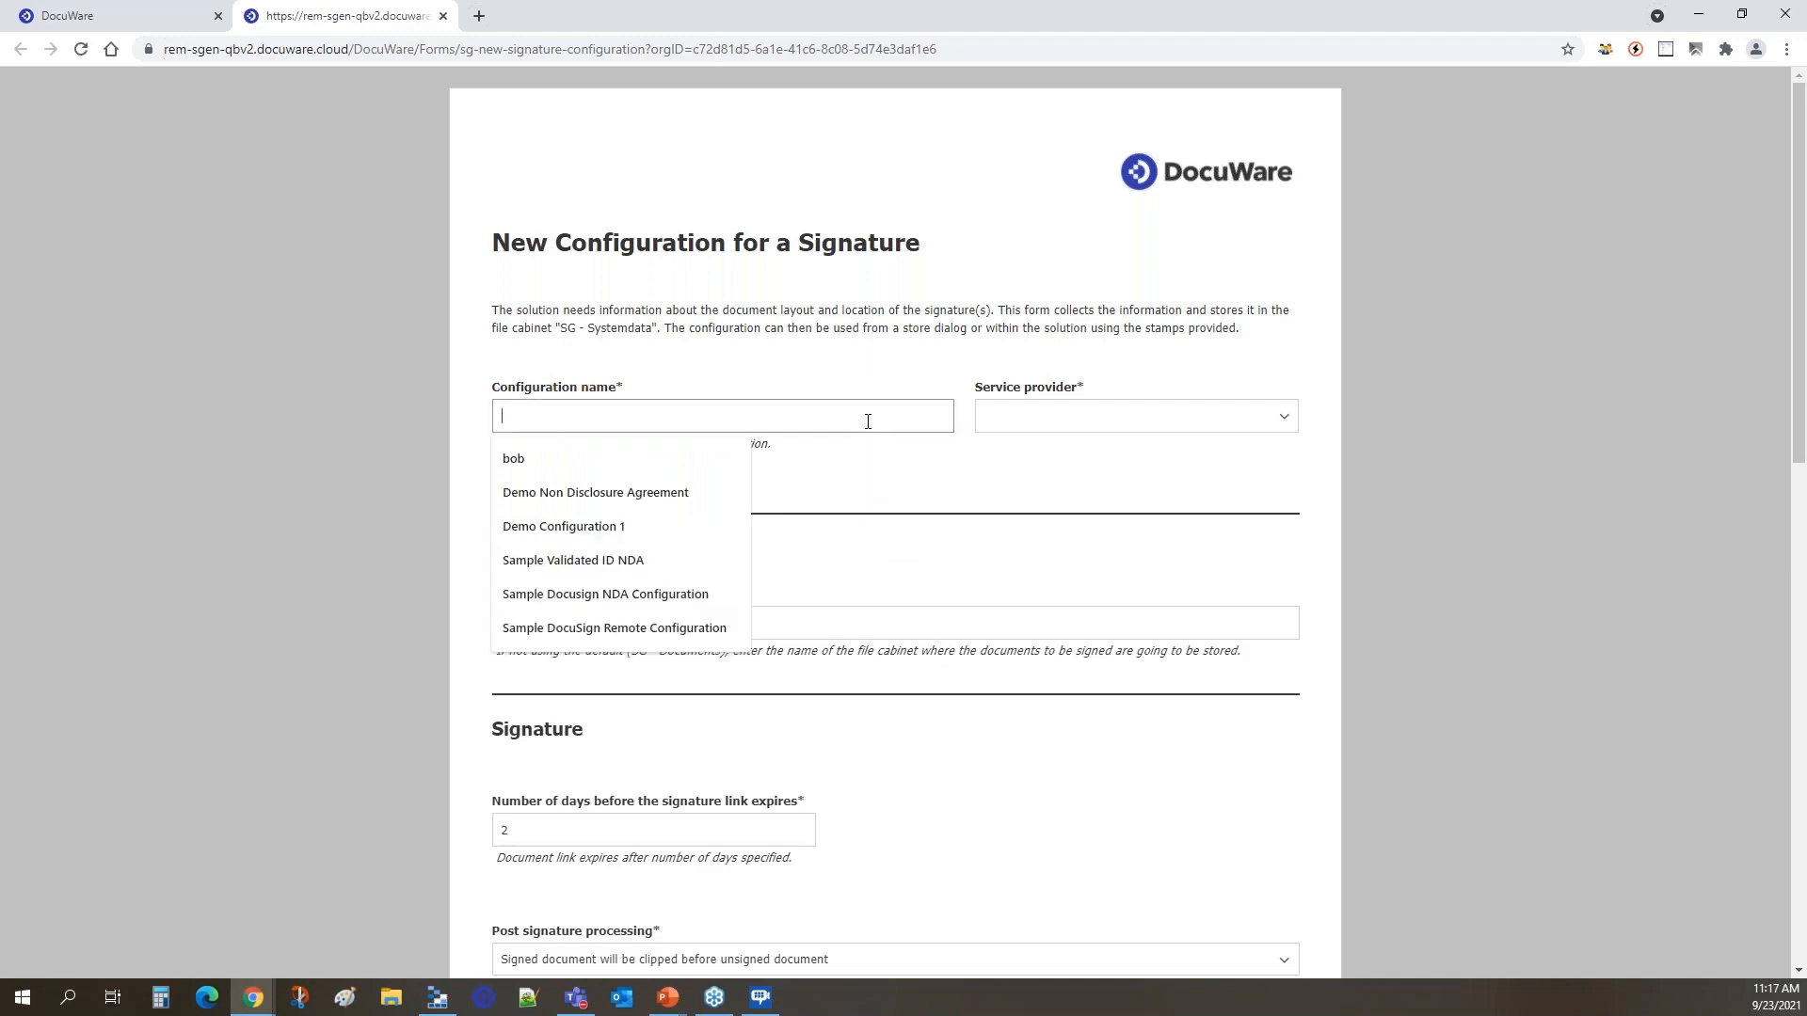
click(584, 492)
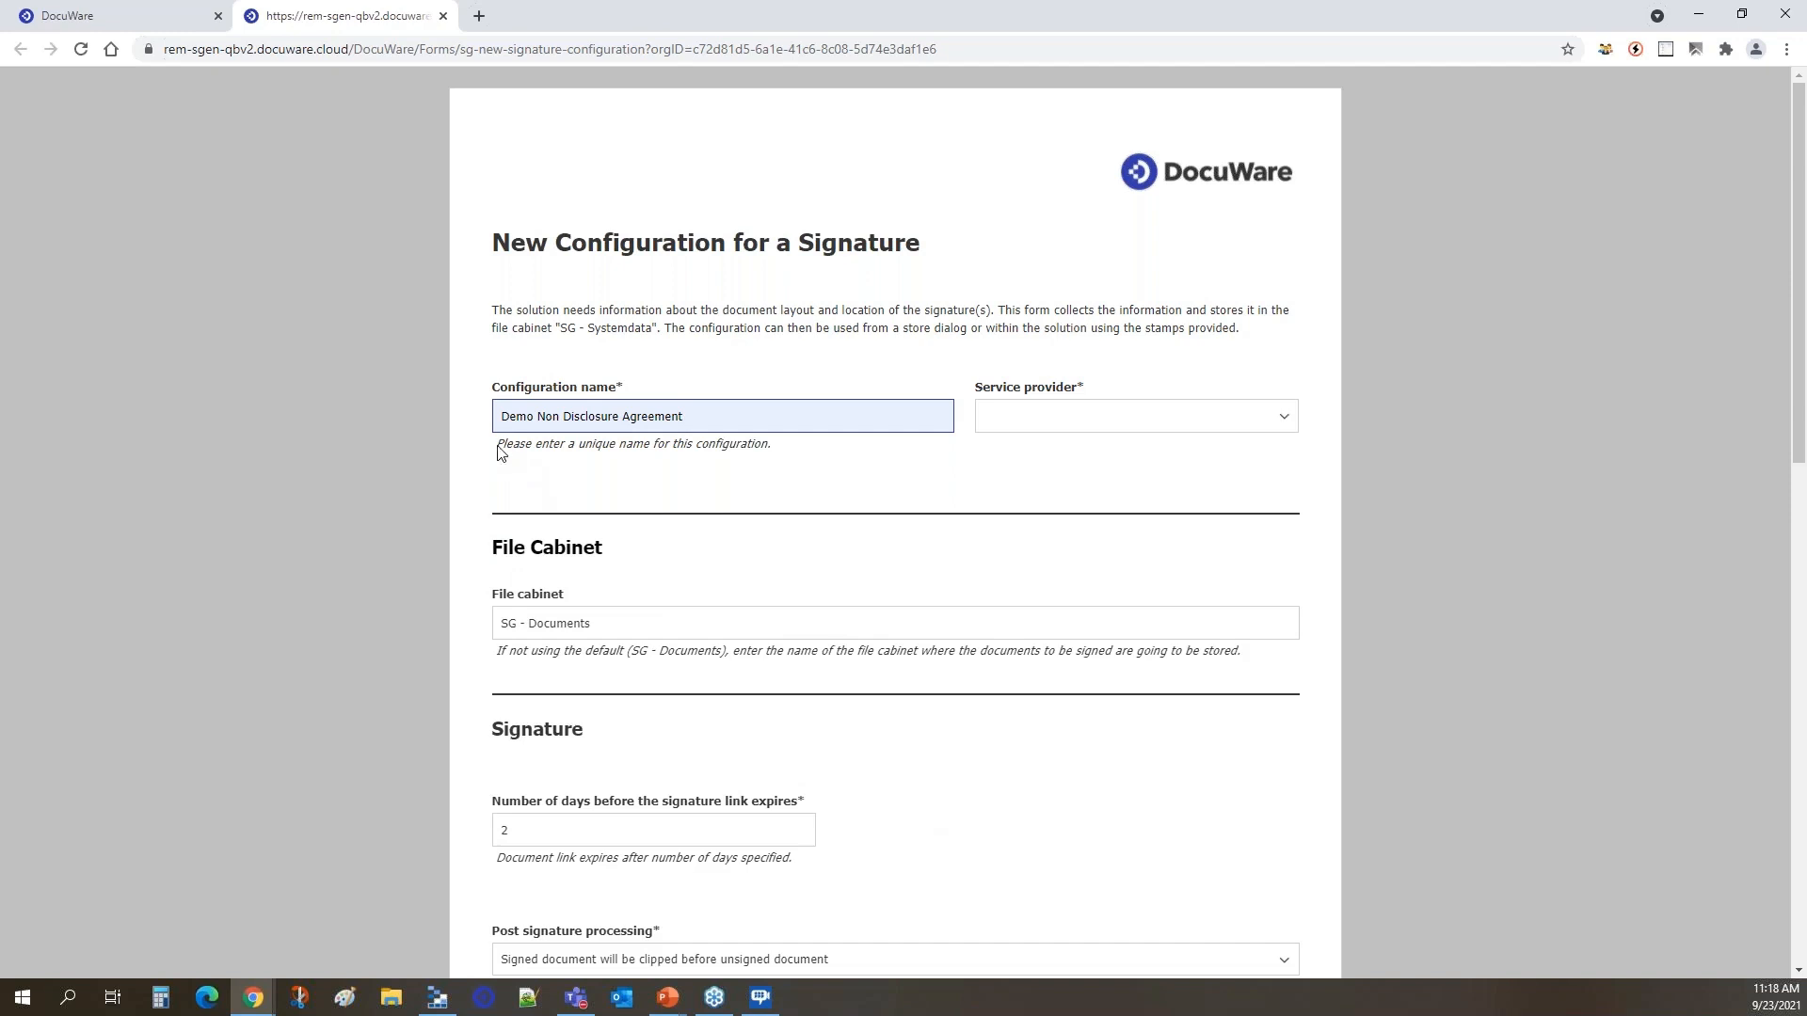
click(1282, 415)
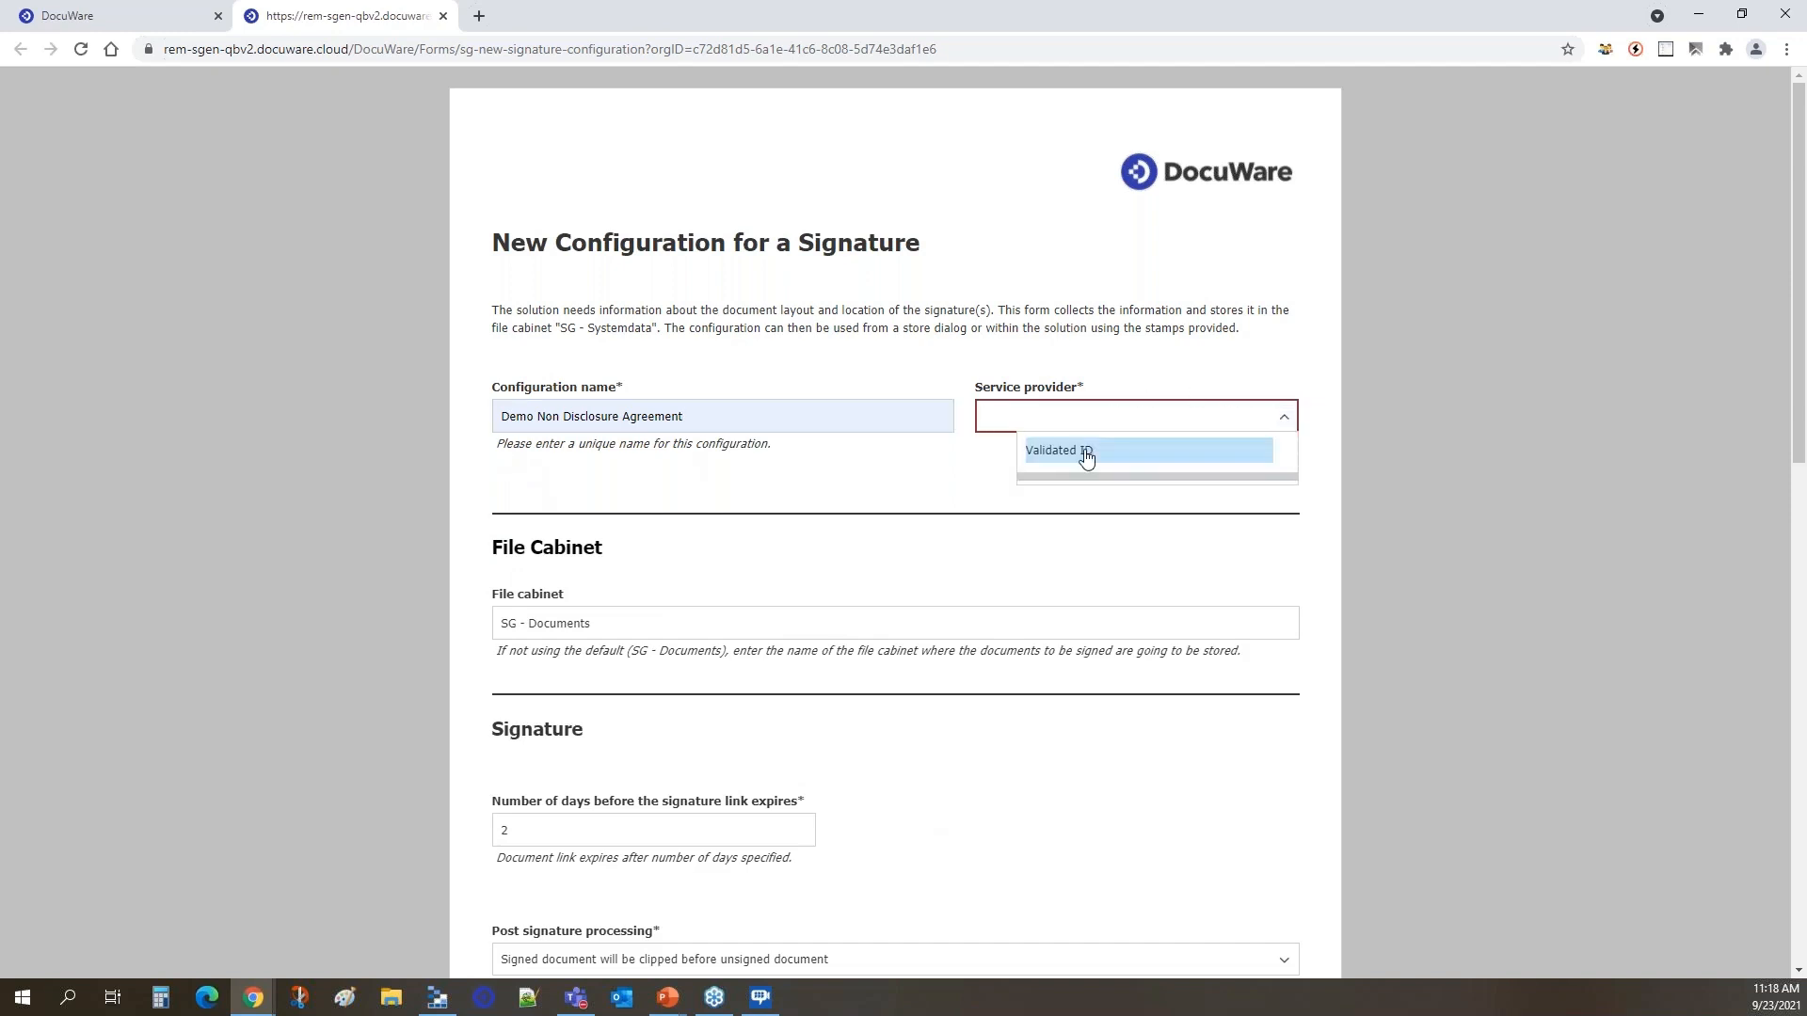
click(1087, 455)
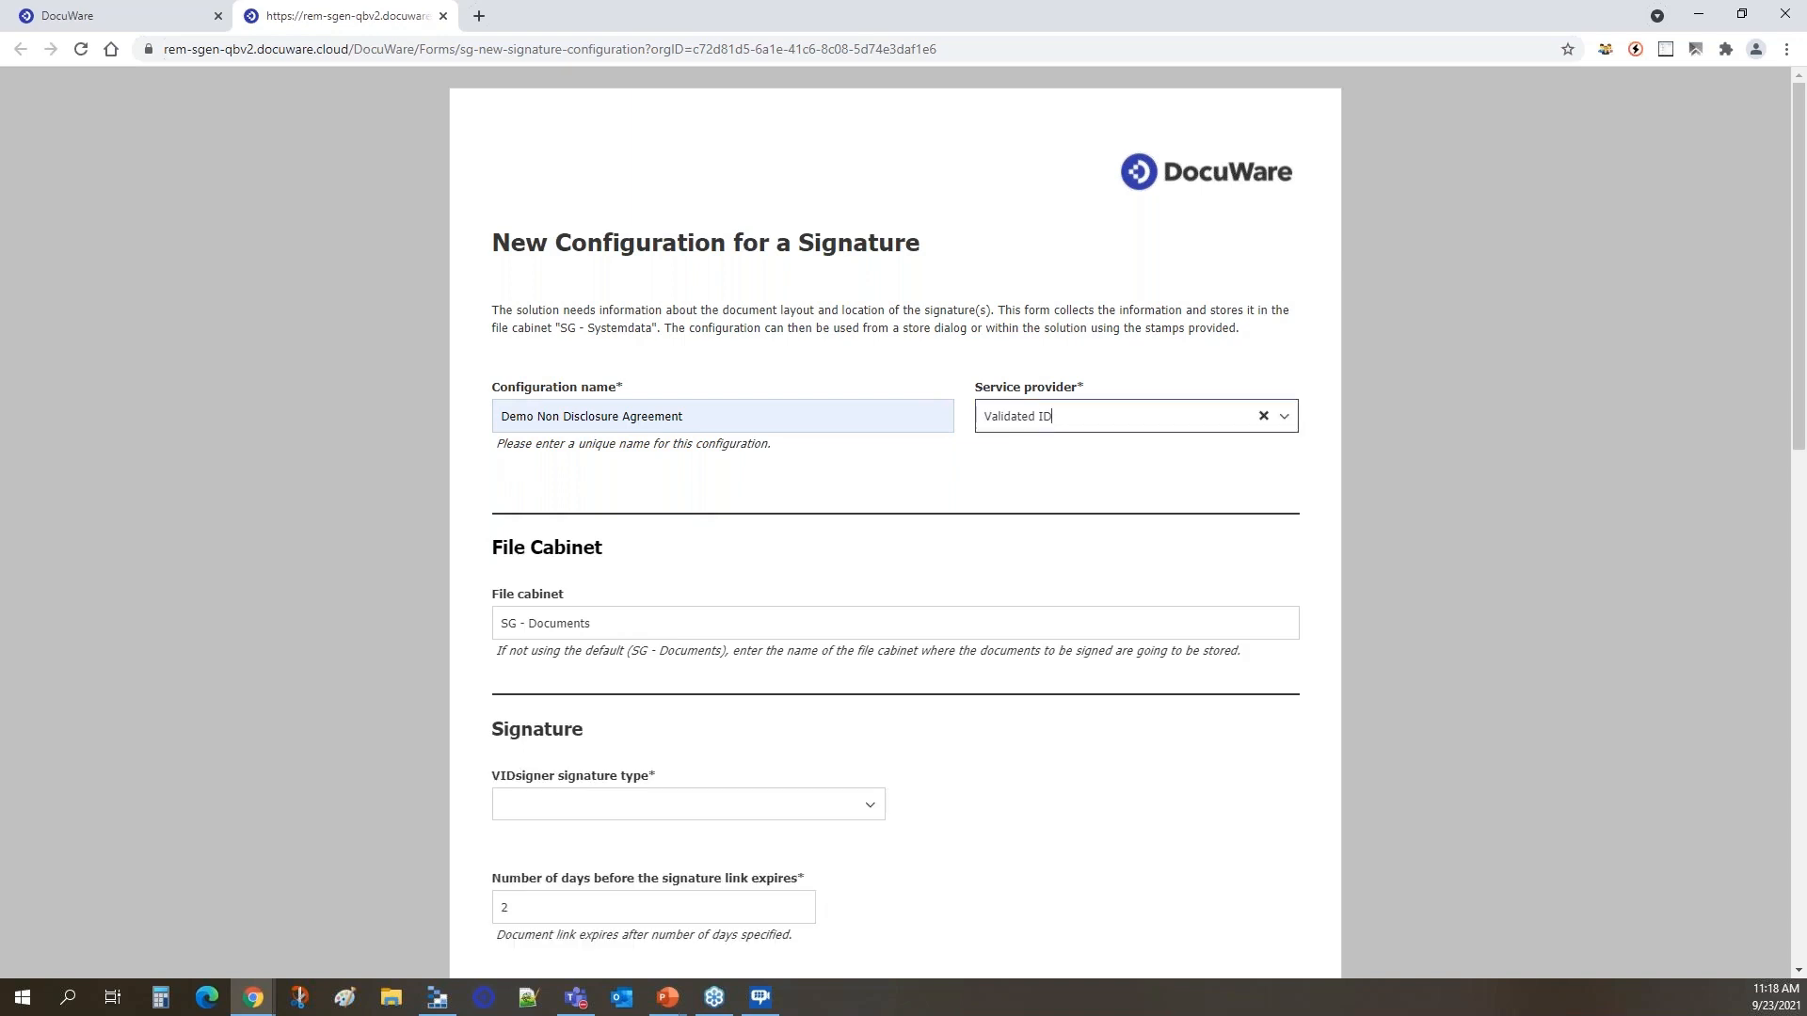
Set the VIDsigner signature type to Remote Signature.
scroll(696, 357, down, 3)
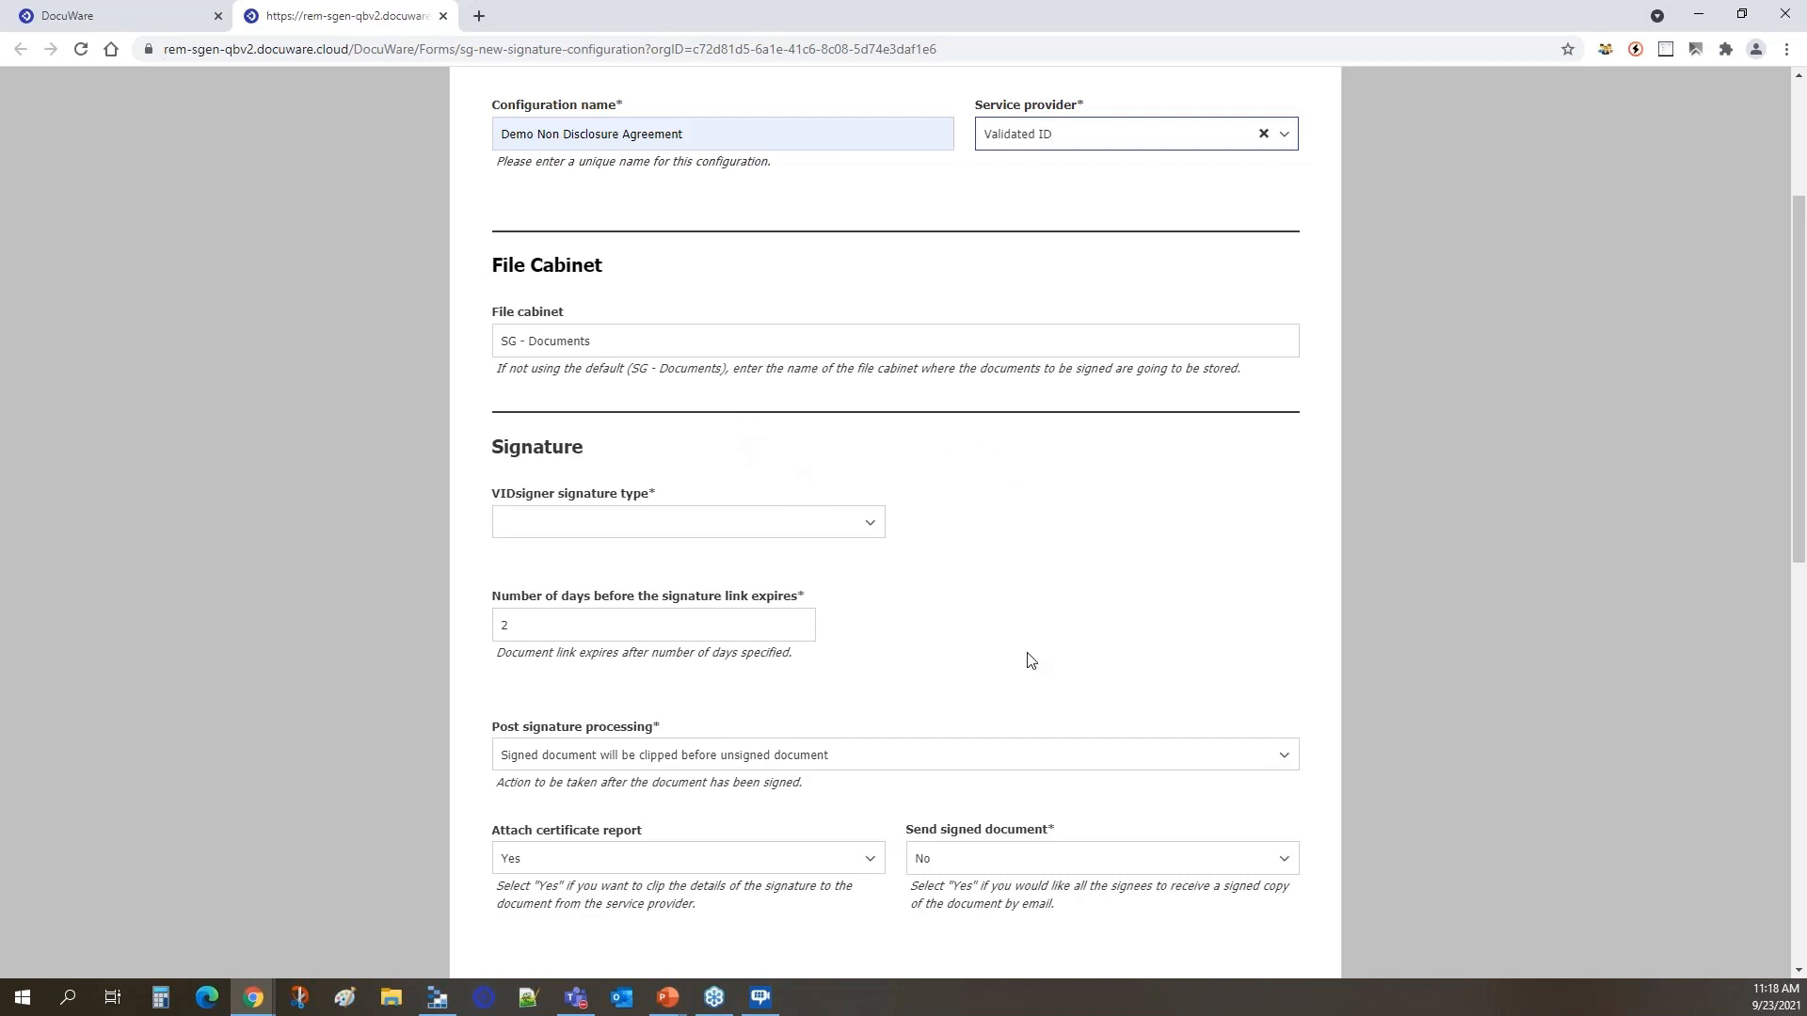
scroll(1008, 628, down, 2)
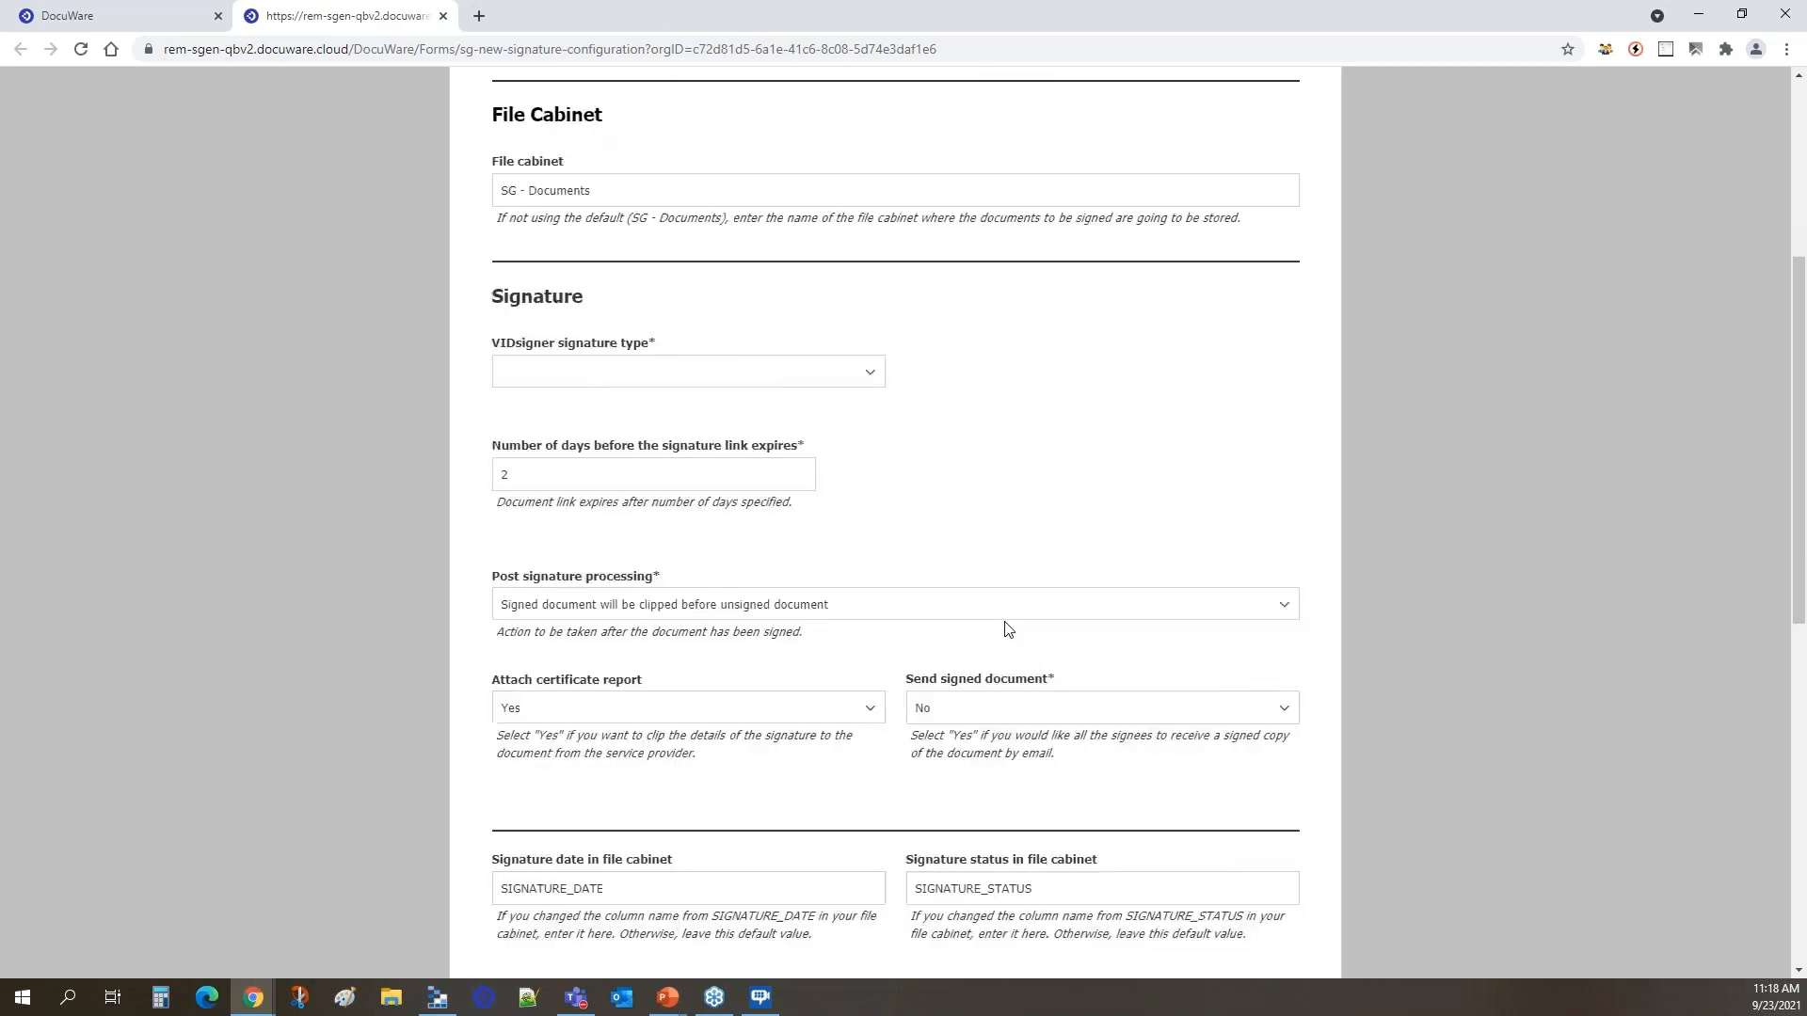
scroll(1008, 628, down, 2)
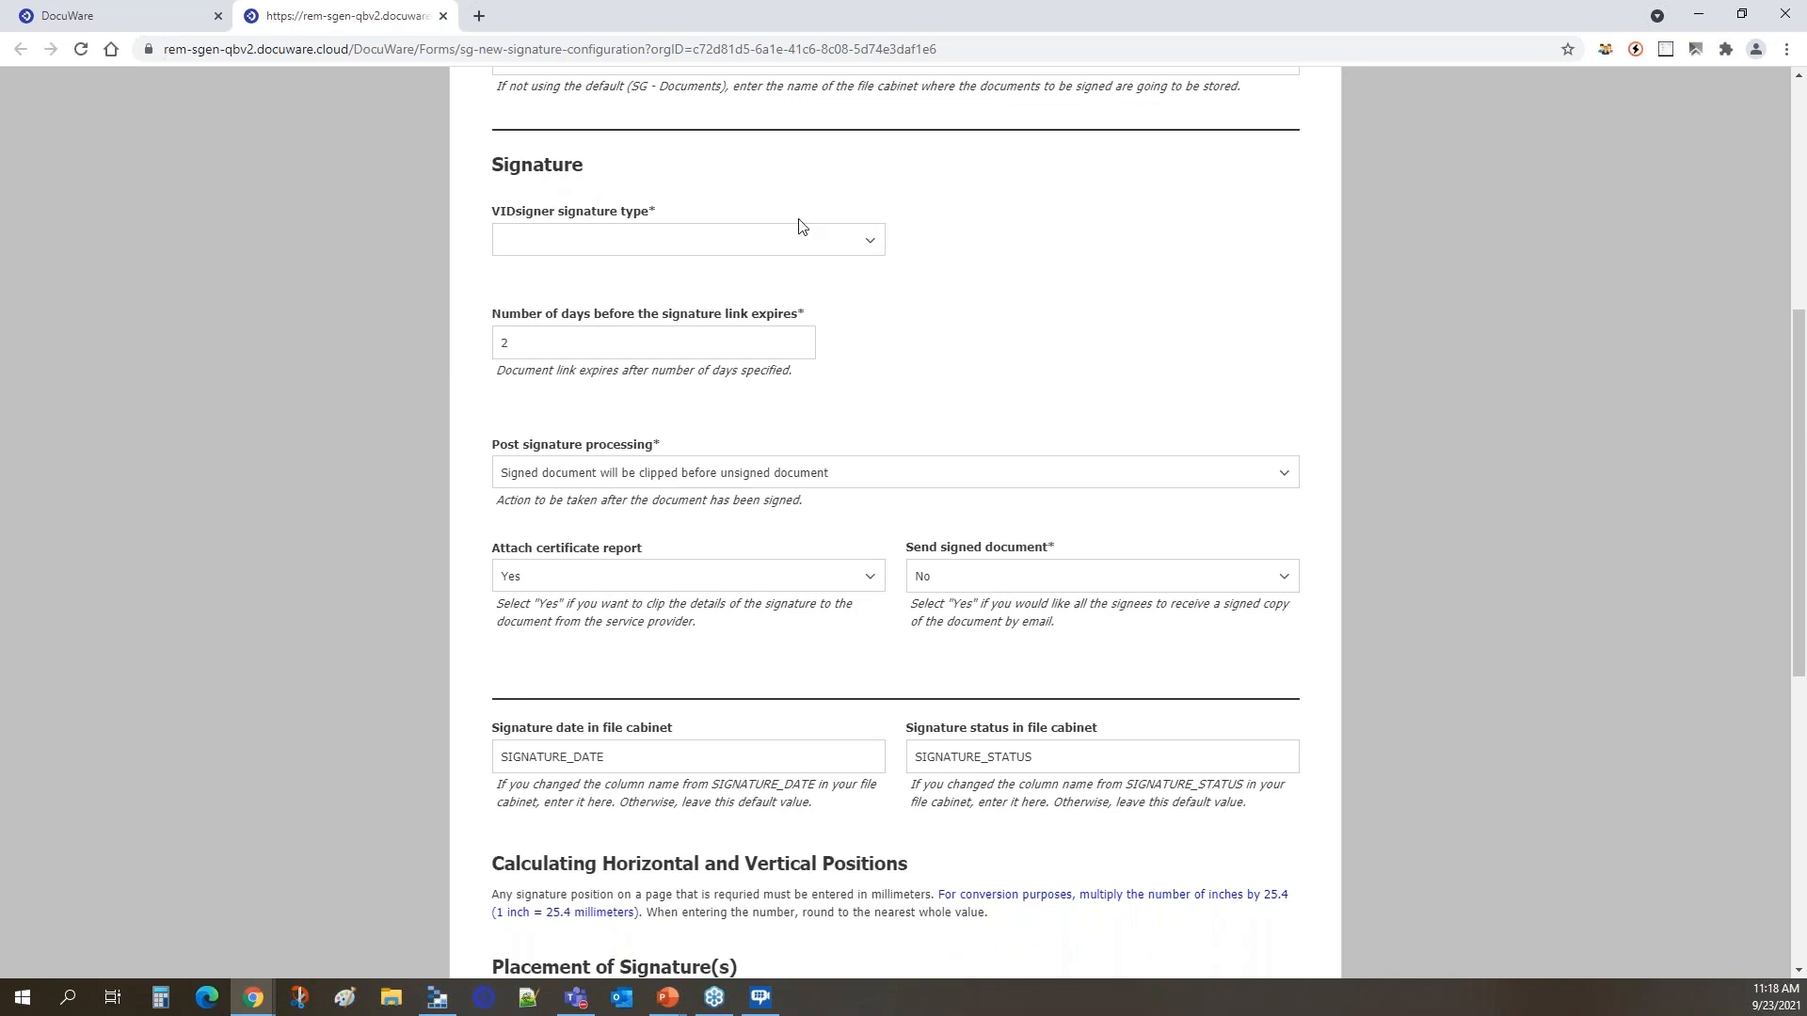
click(869, 240)
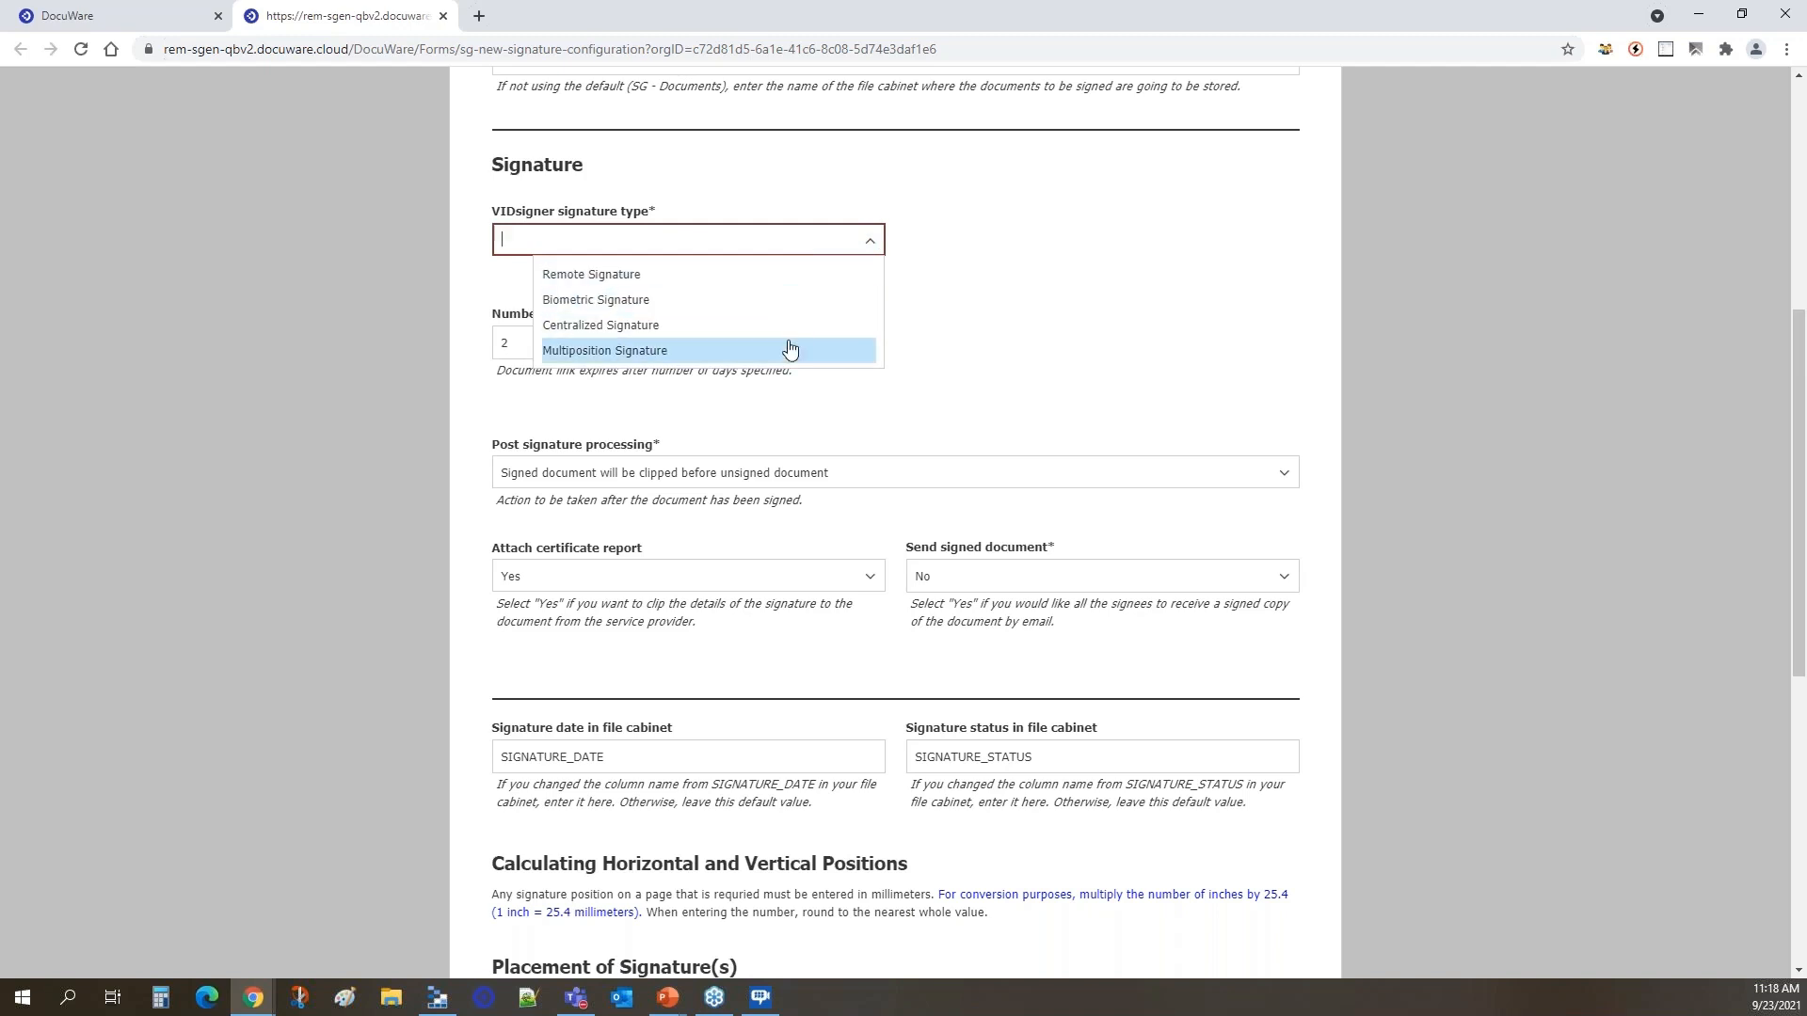
click(613, 284)
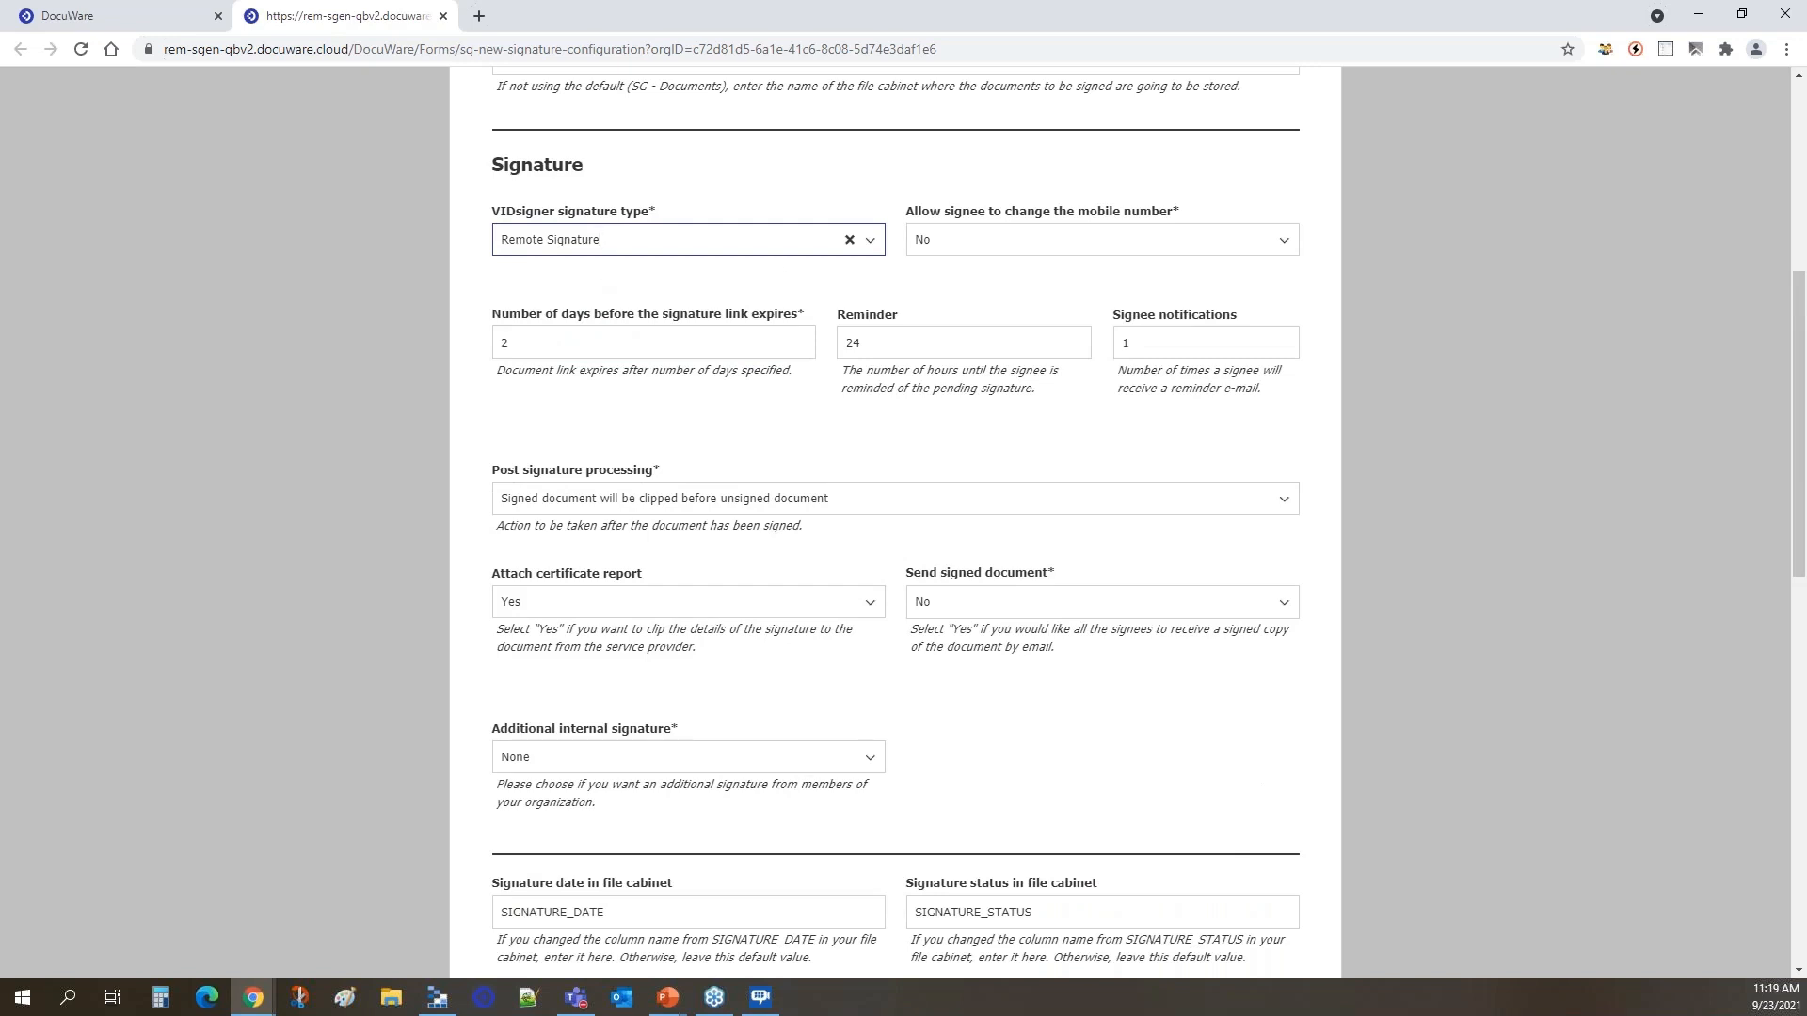
click(848, 240)
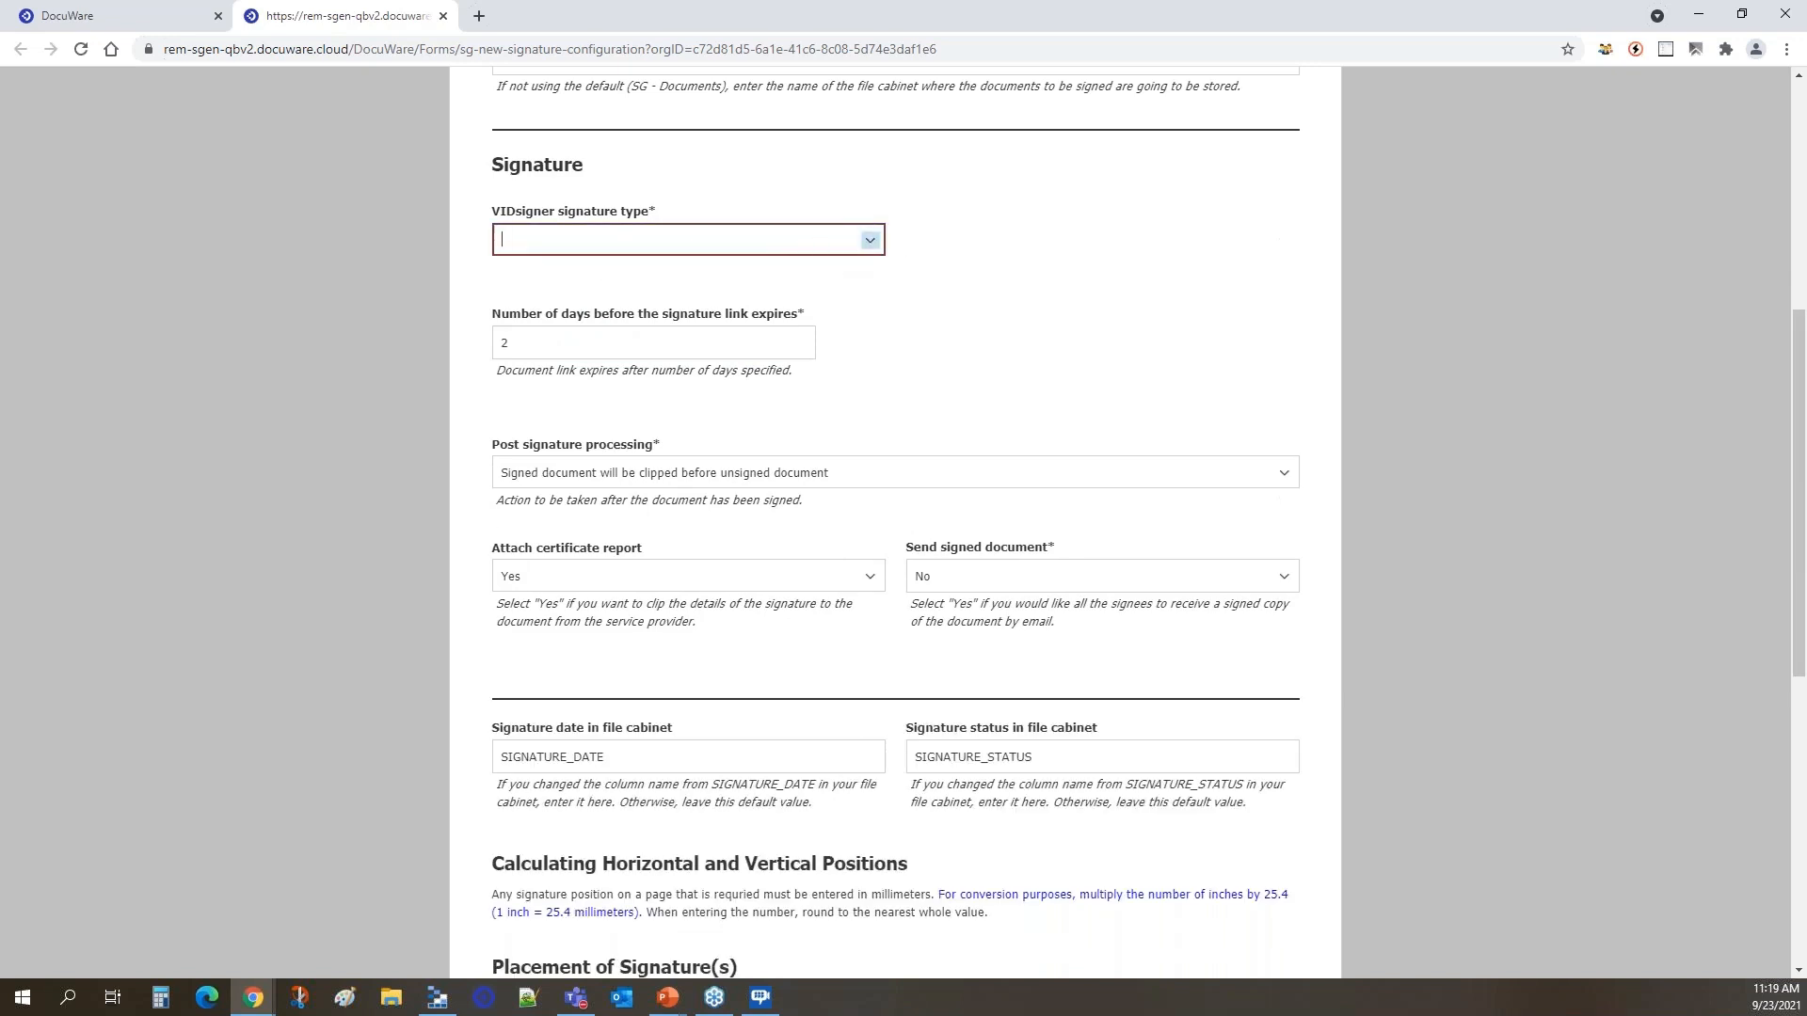
click(870, 240)
click(618, 277)
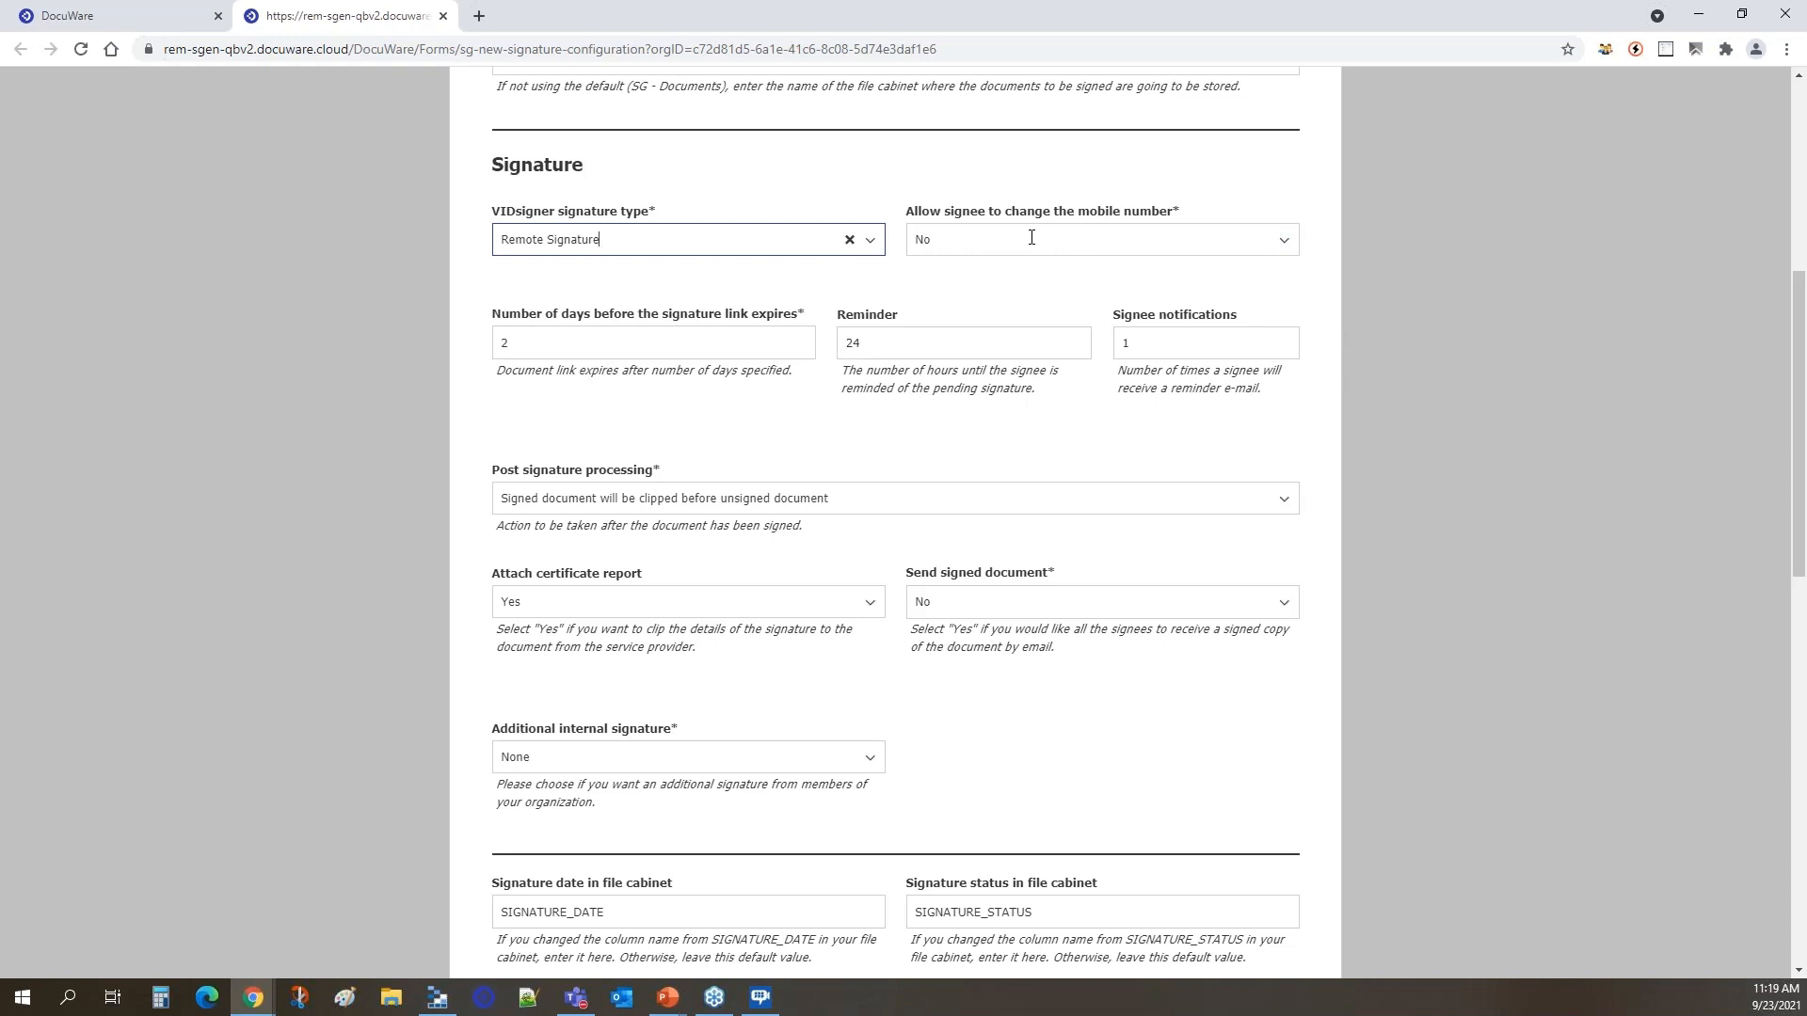
Set post signature processing so that the signed document will be clipped before the unsigned document.
click(543, 340)
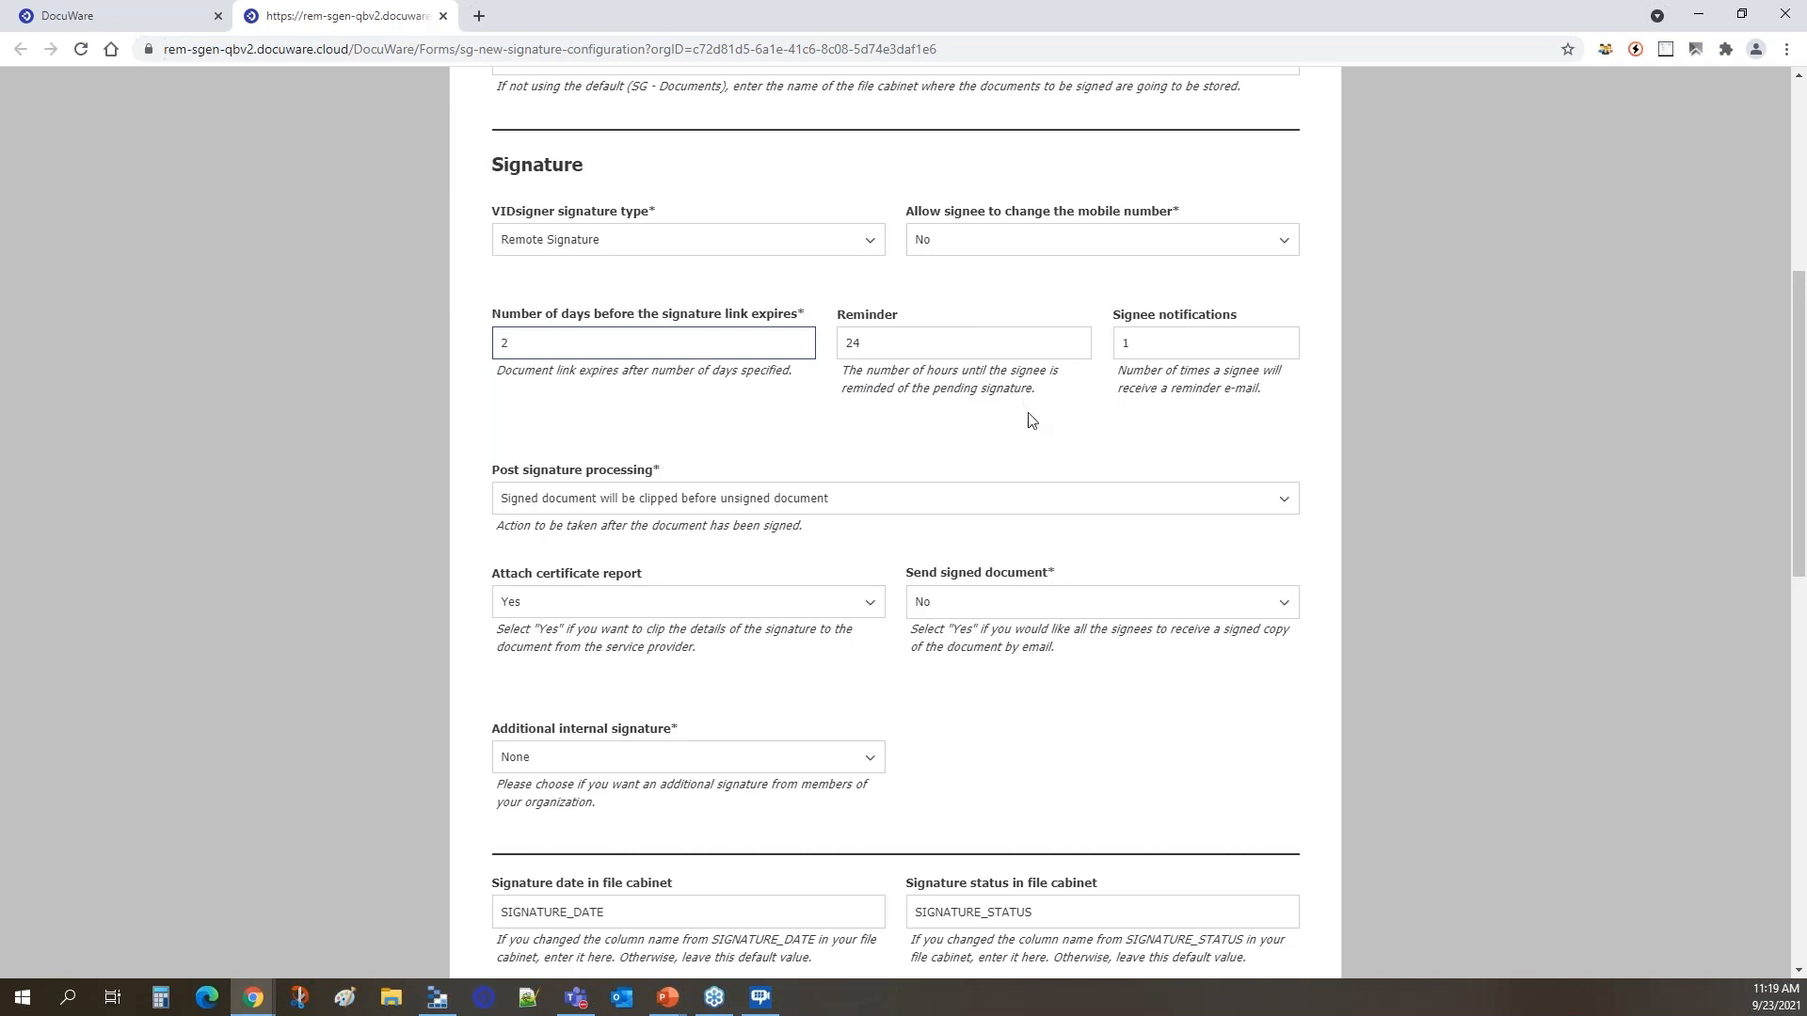
scroll(1028, 421, down, 2)
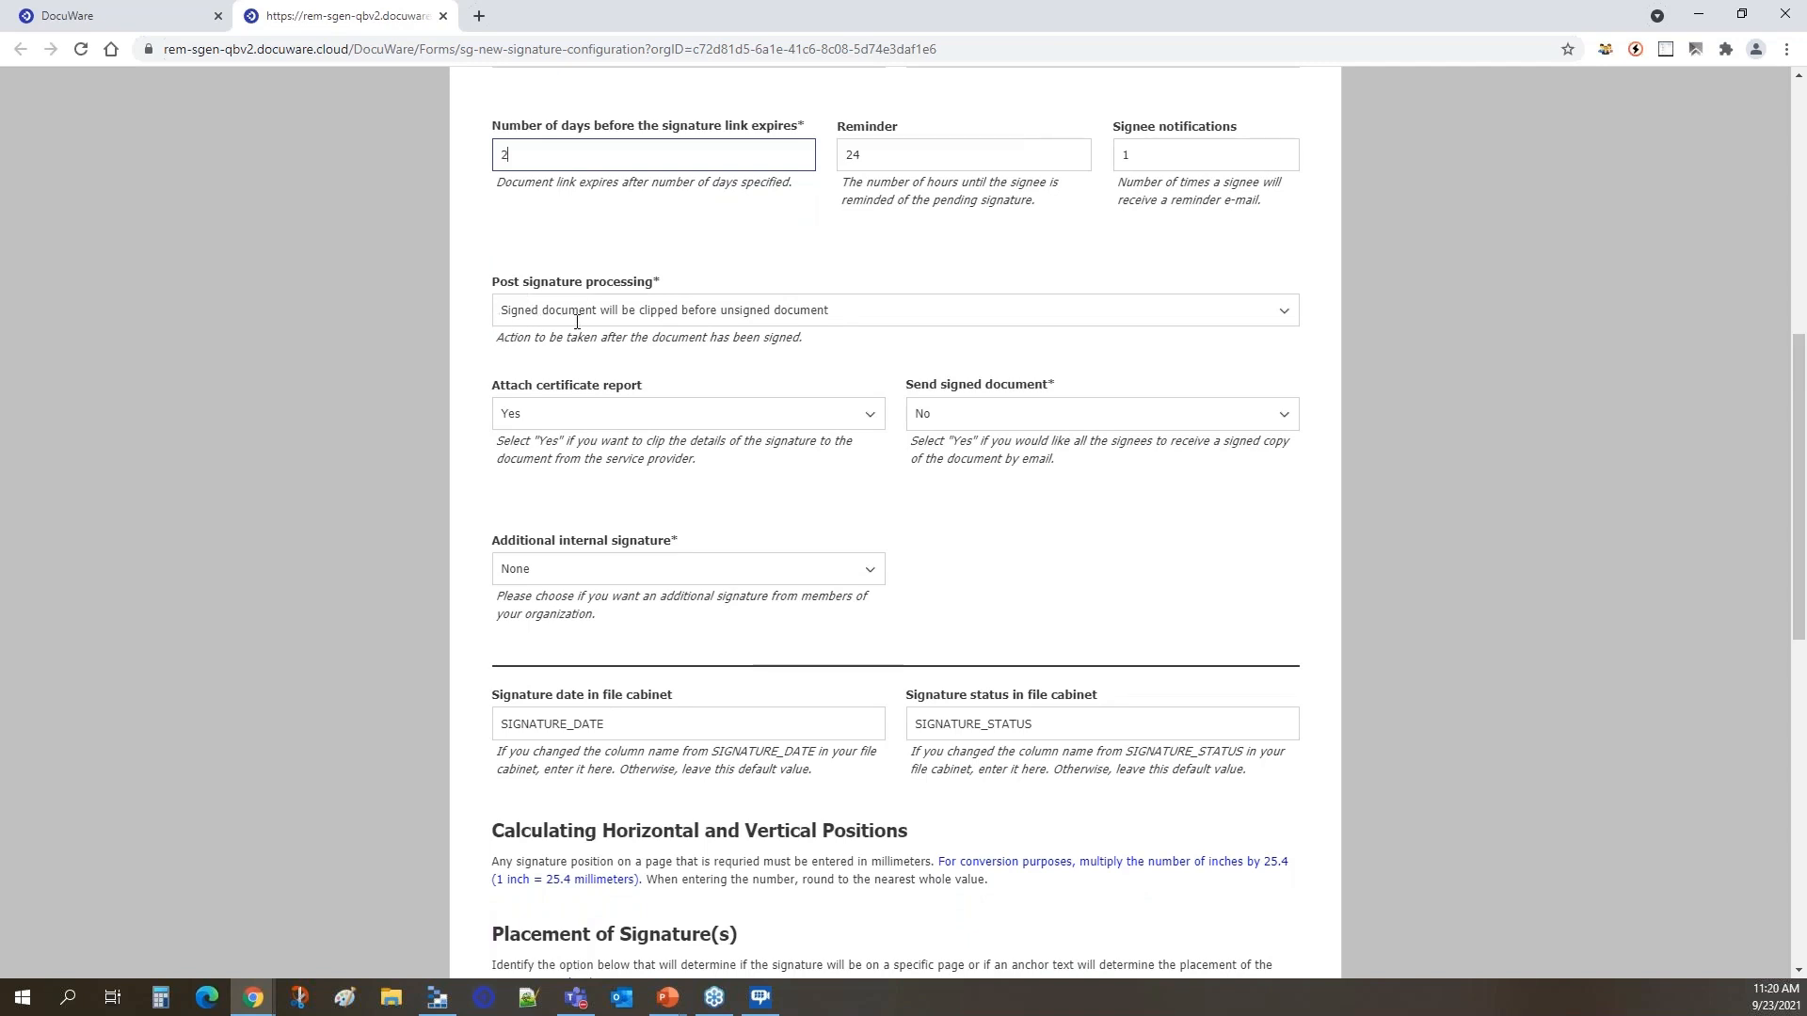
click(1250, 312)
click(1262, 311)
click(1285, 312)
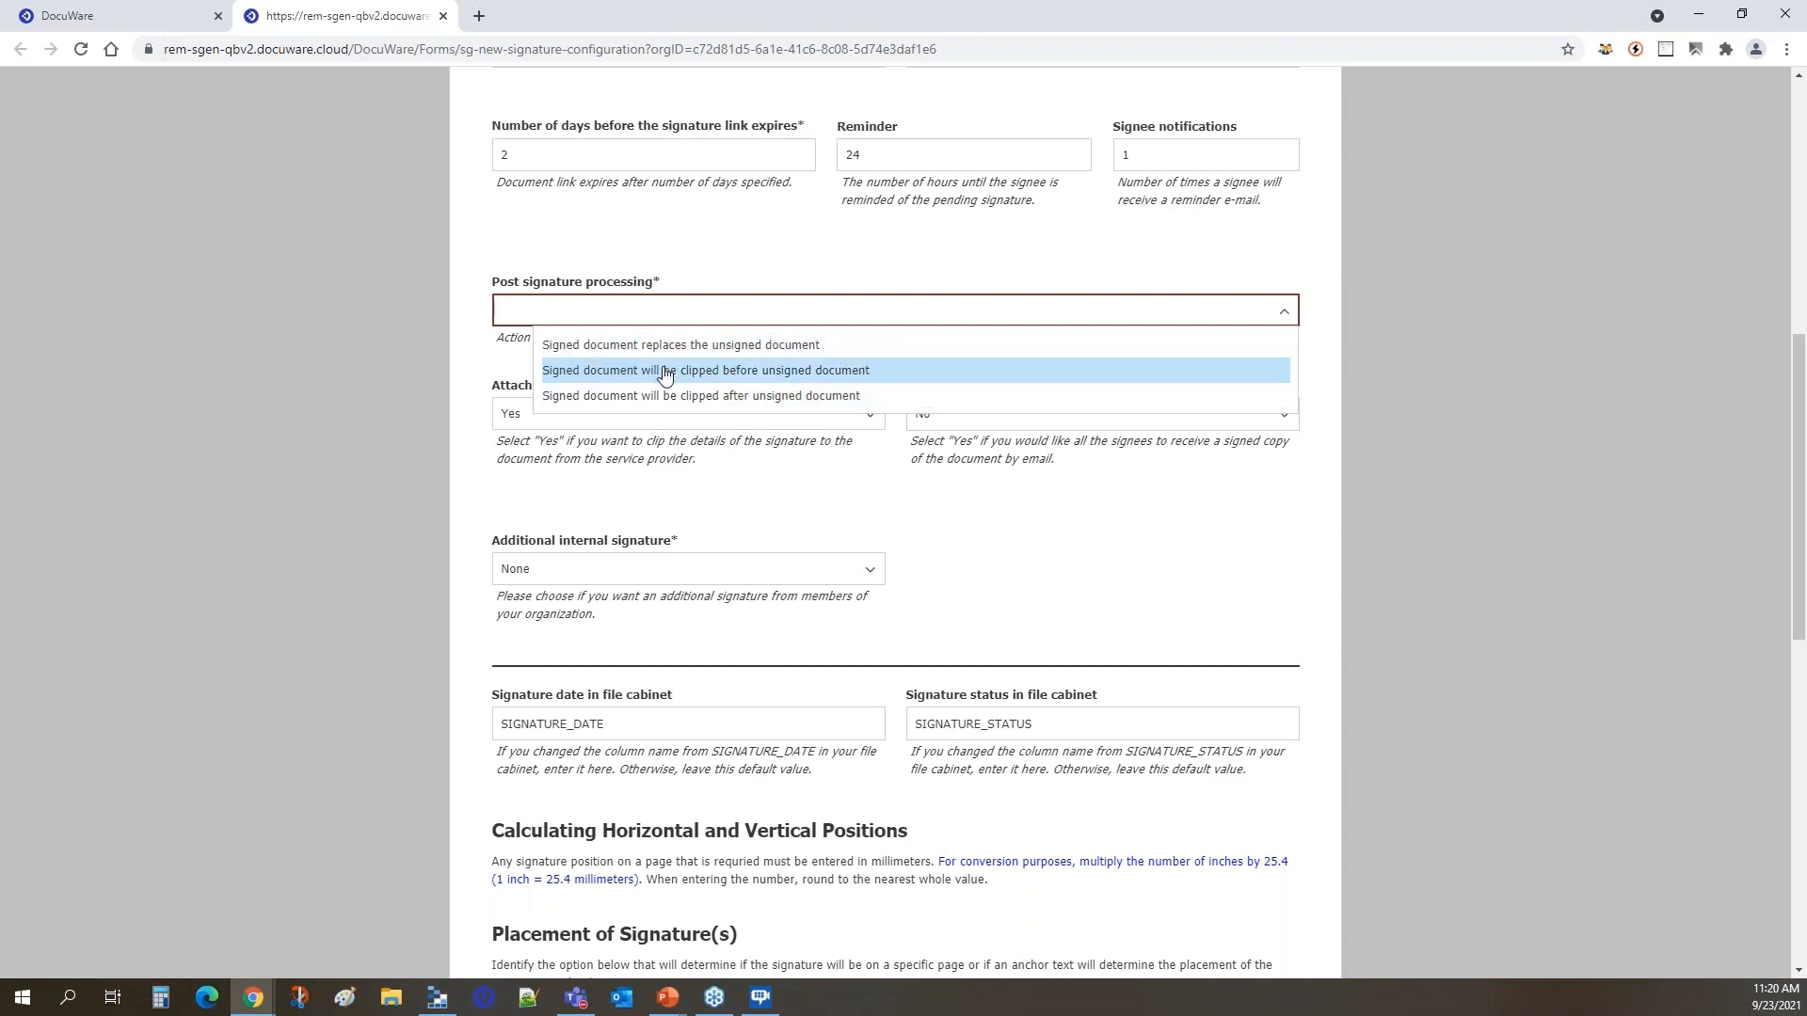
click(622, 372)
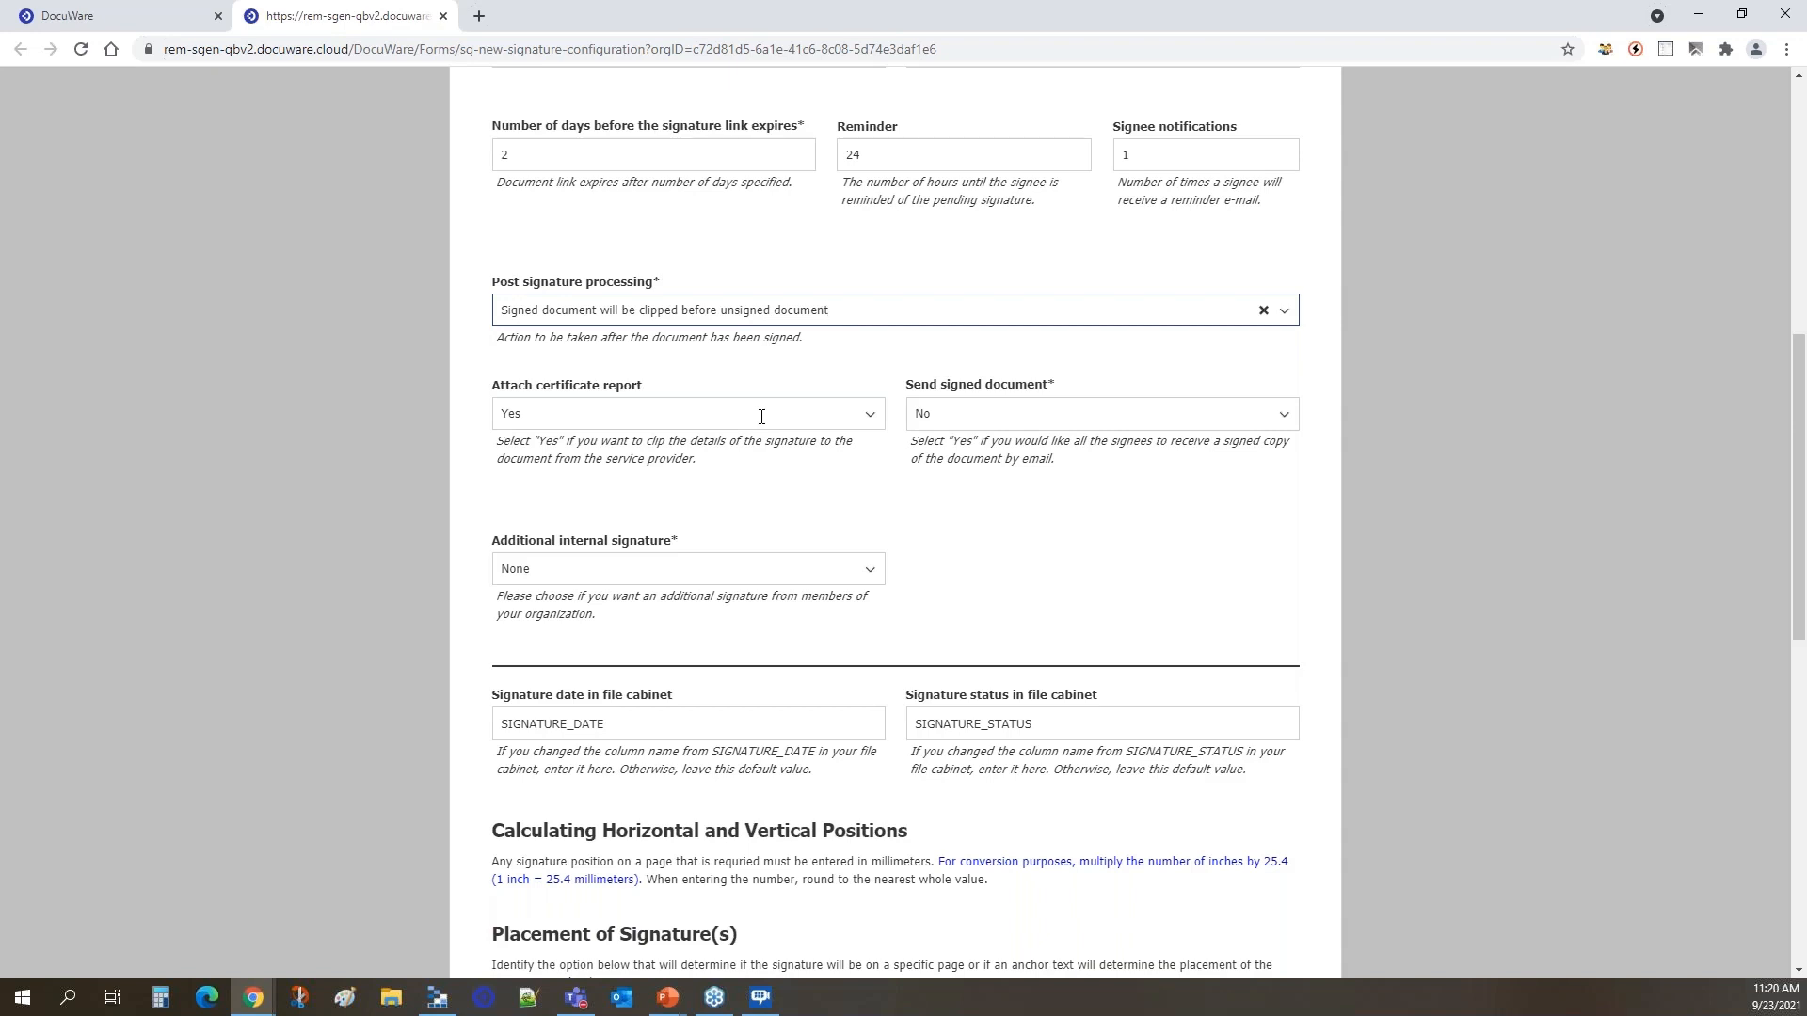
Set the Send signed document option to Yes so all signees receive a signed copy by e-mail.
click(1009, 411)
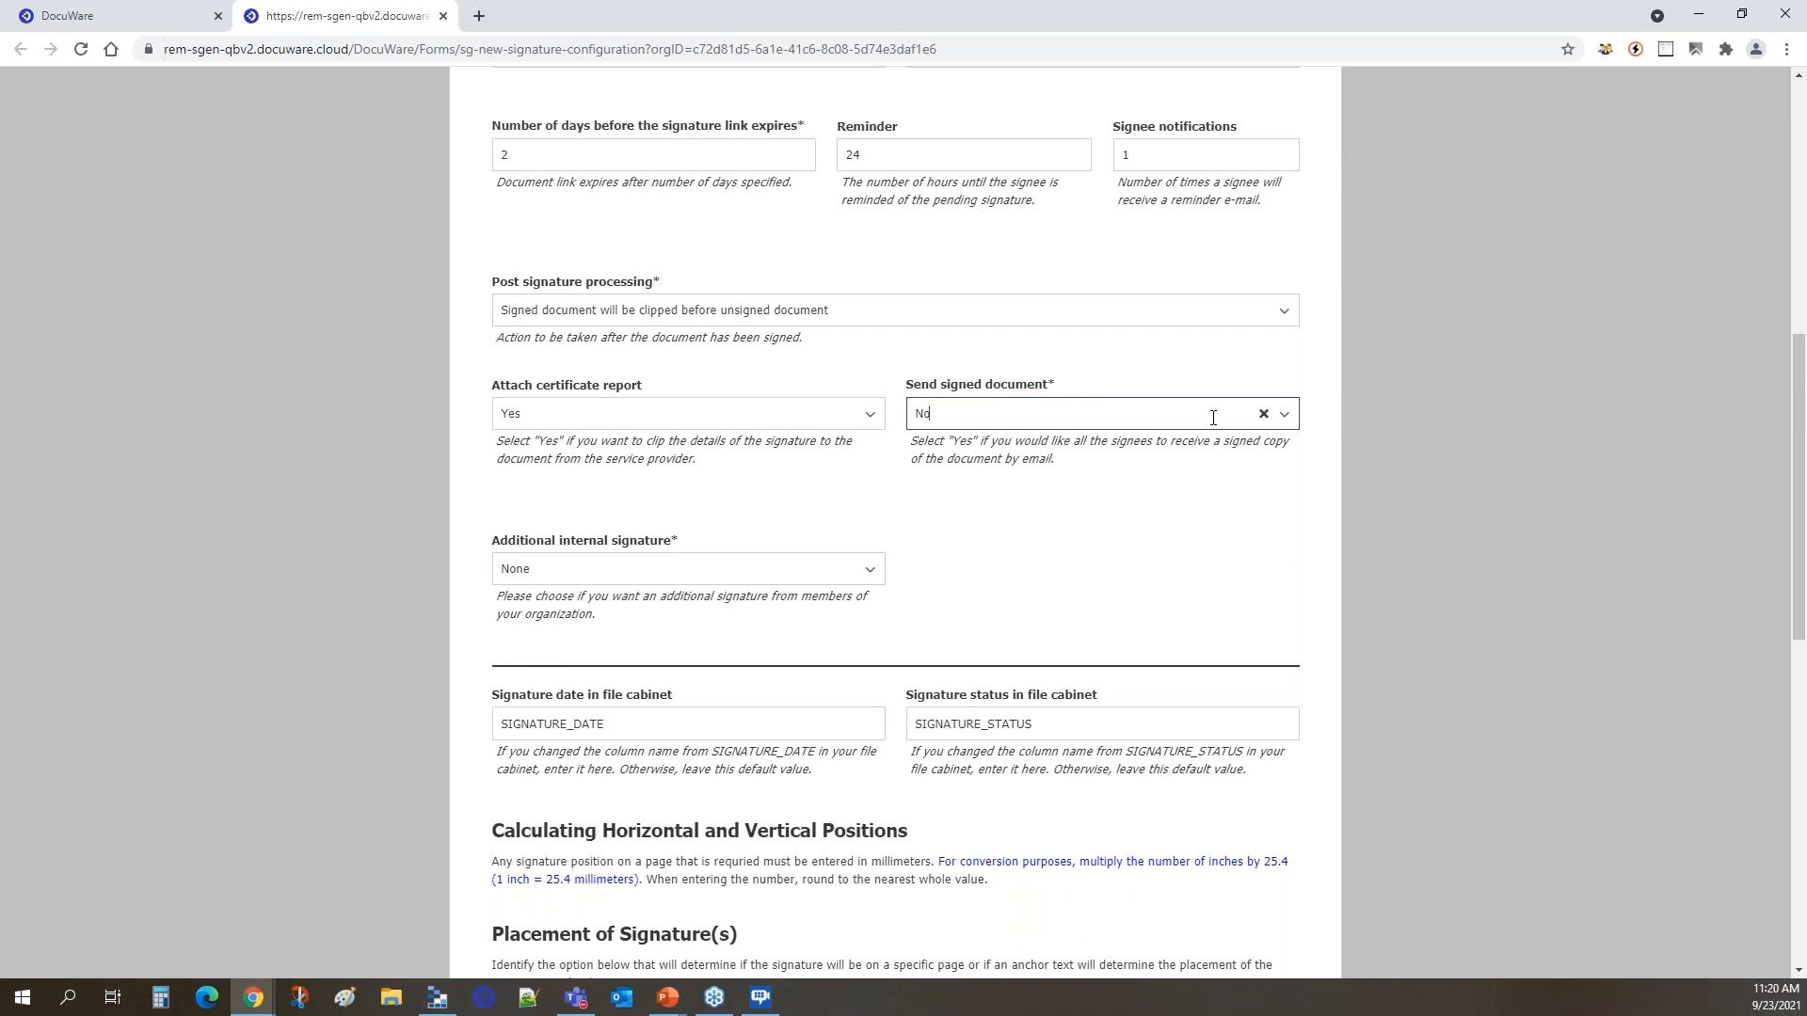
click(1264, 415)
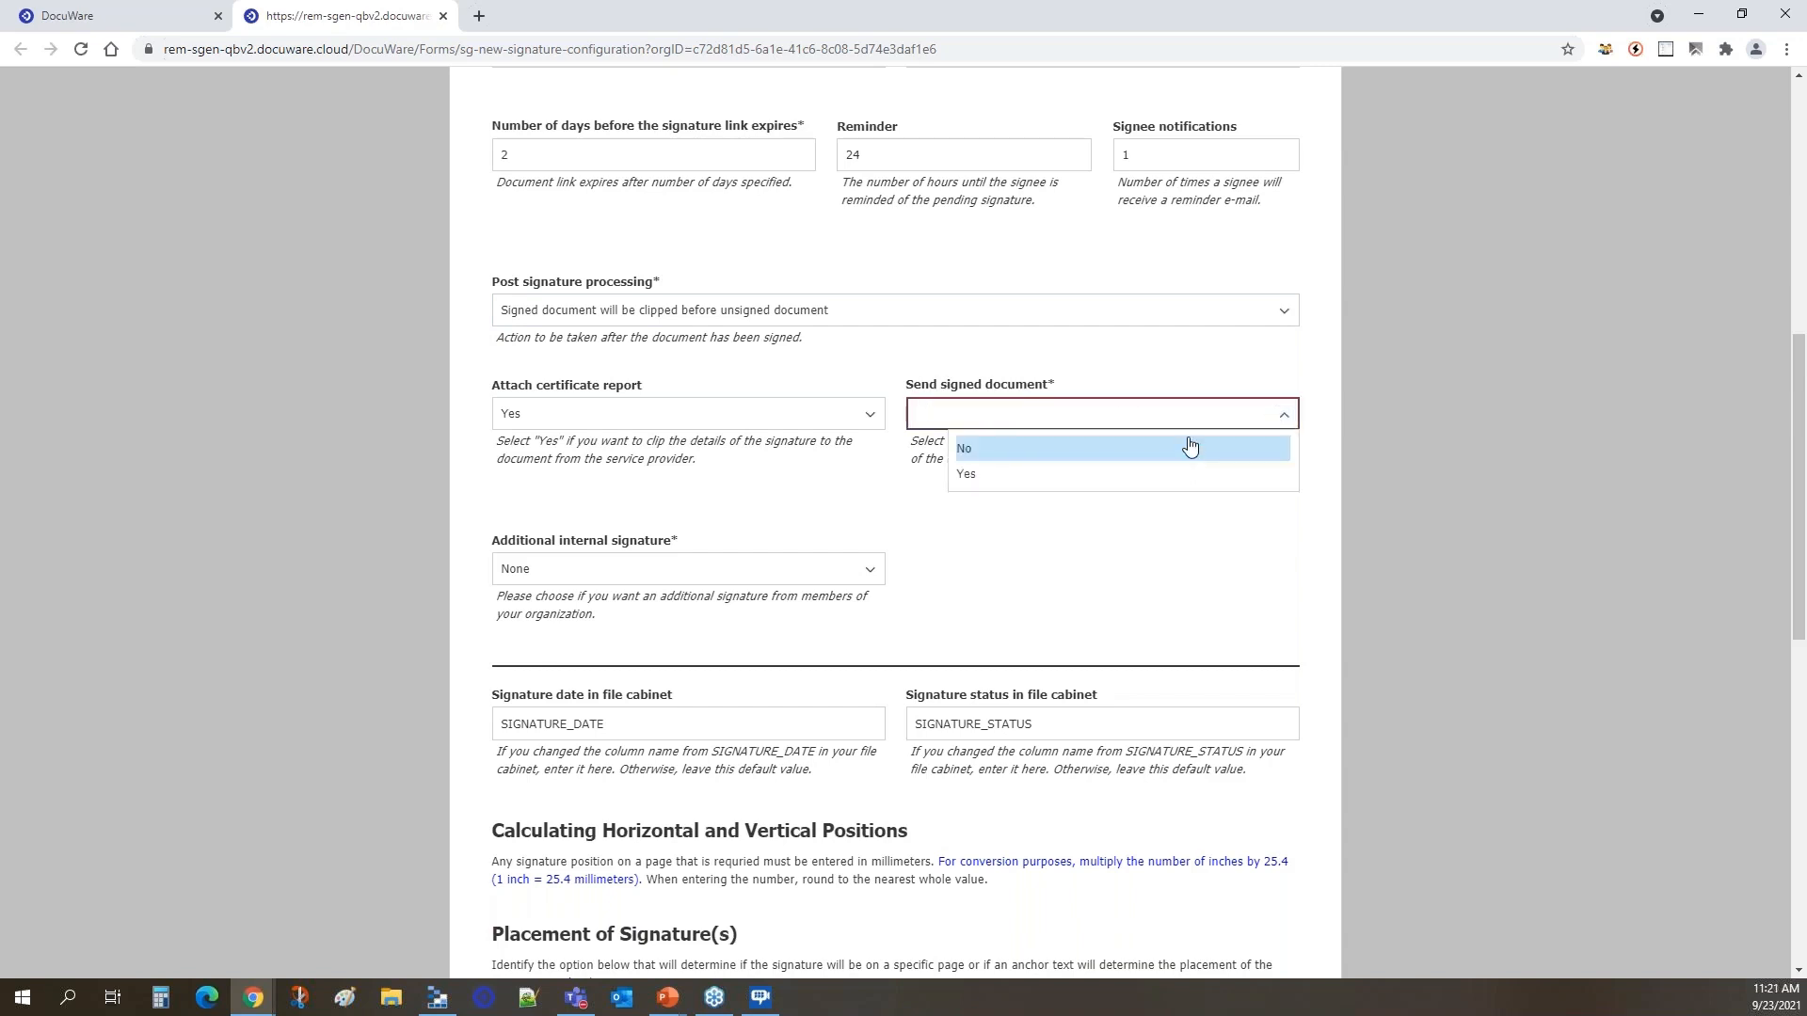
click(1175, 478)
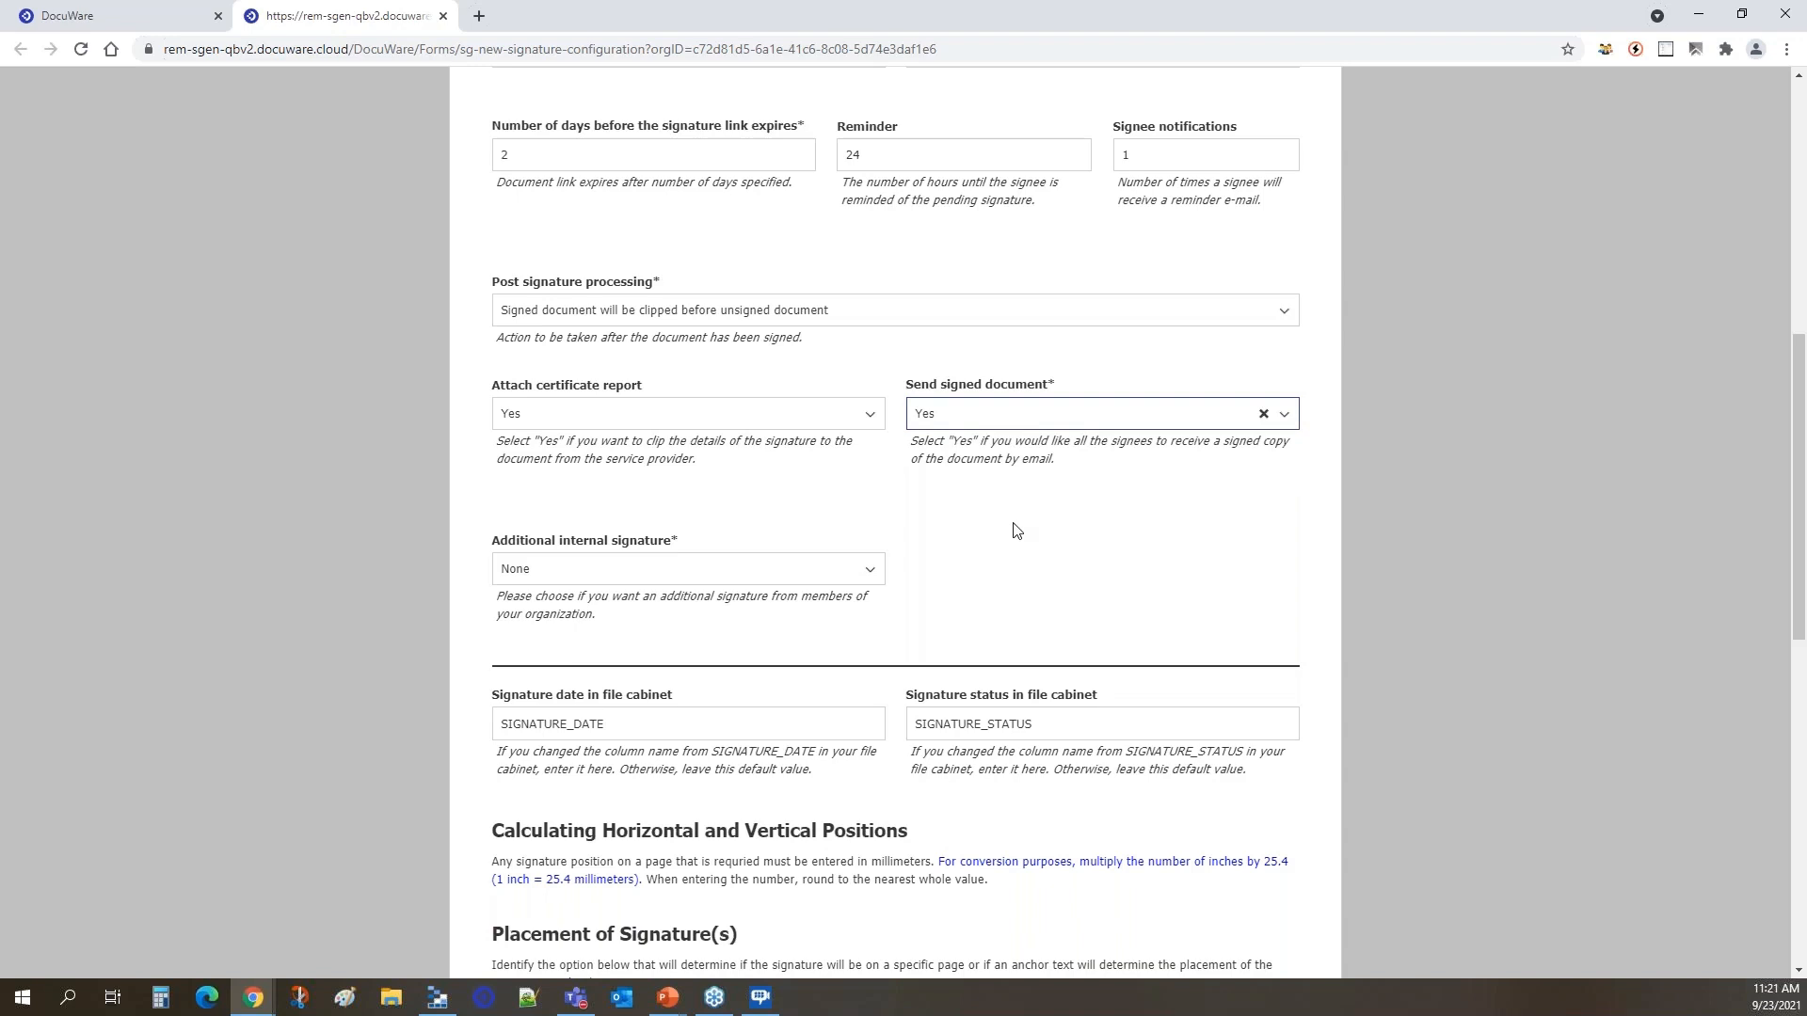
Set the additional internal signature to Fixed User.
scroll(809, 519, down, 1)
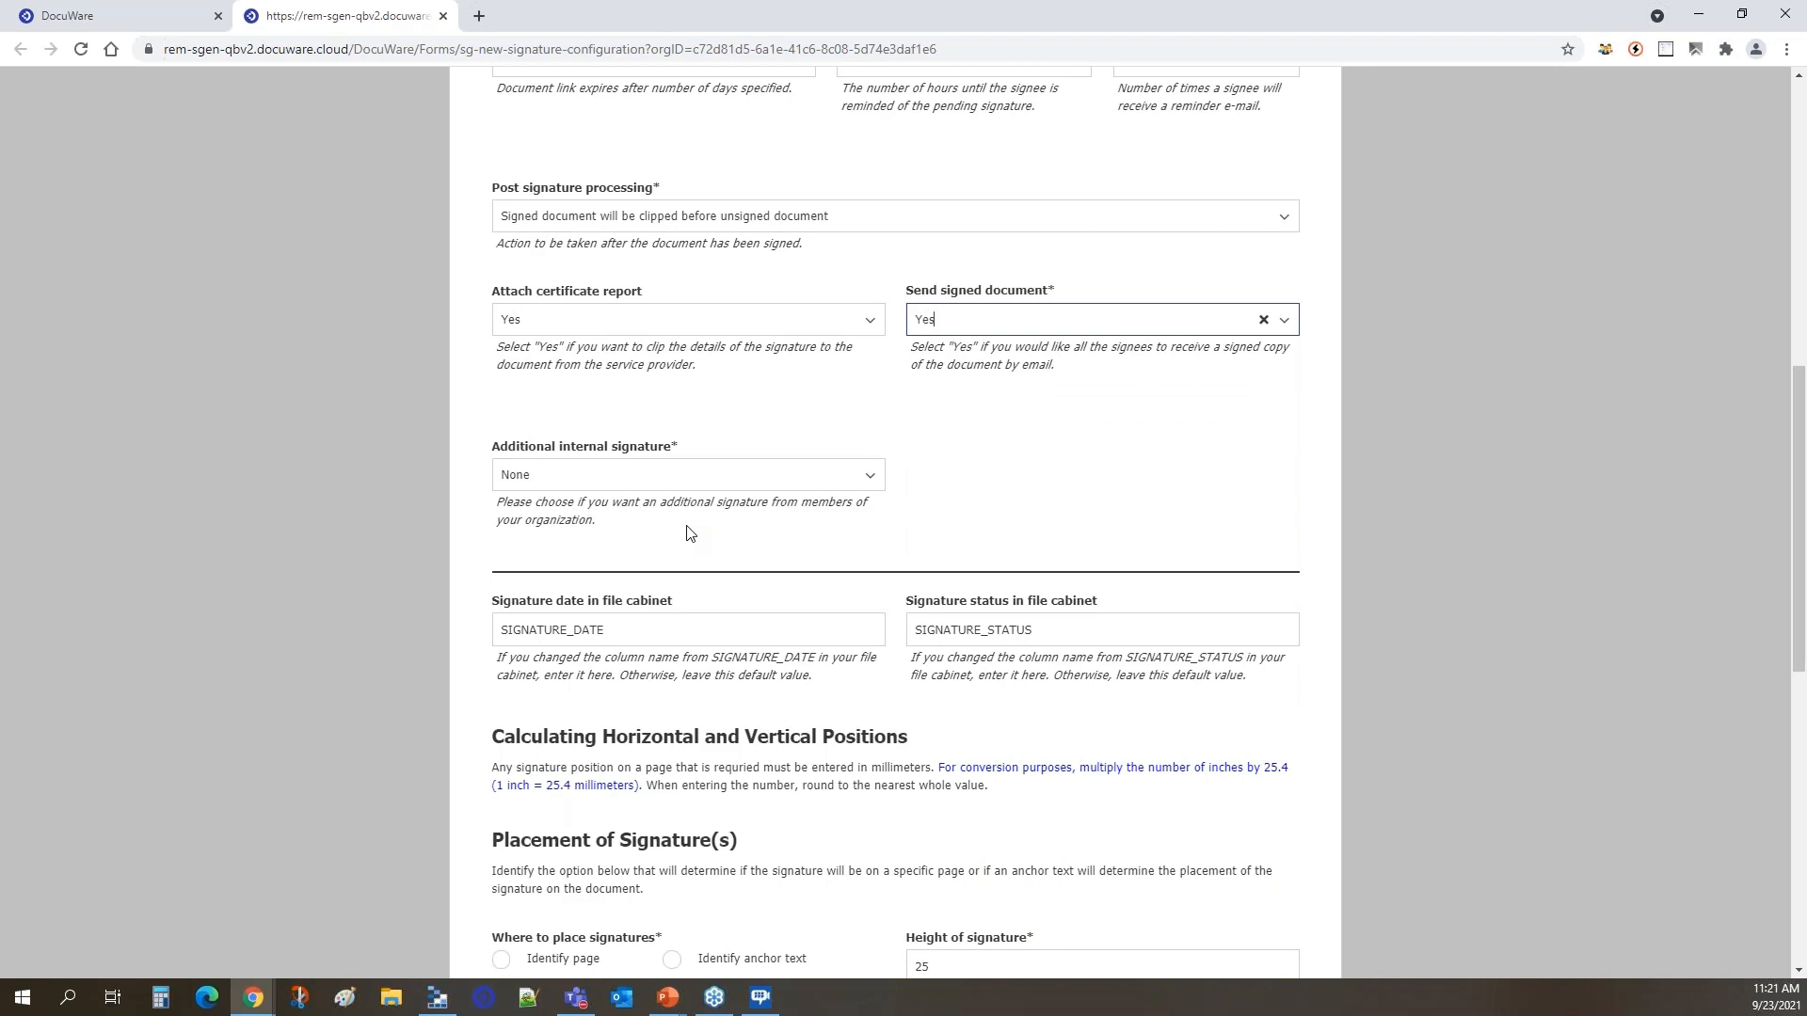
click(851, 482)
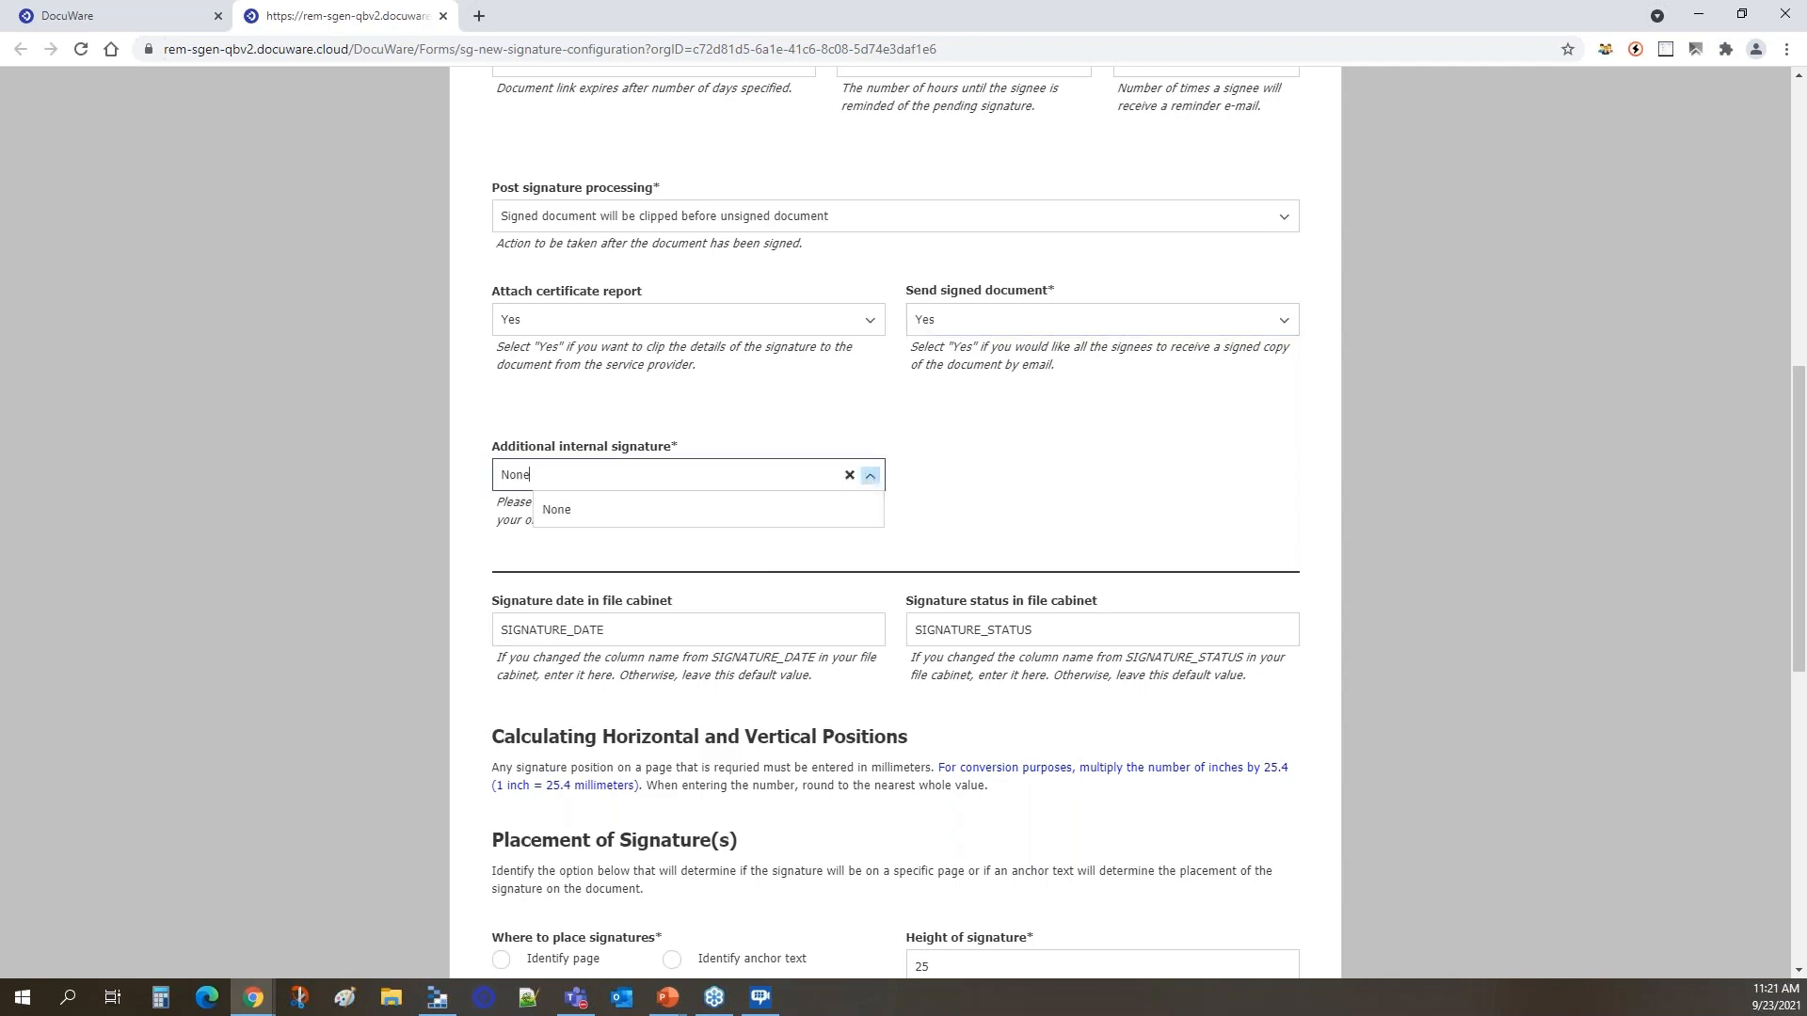
click(850, 477)
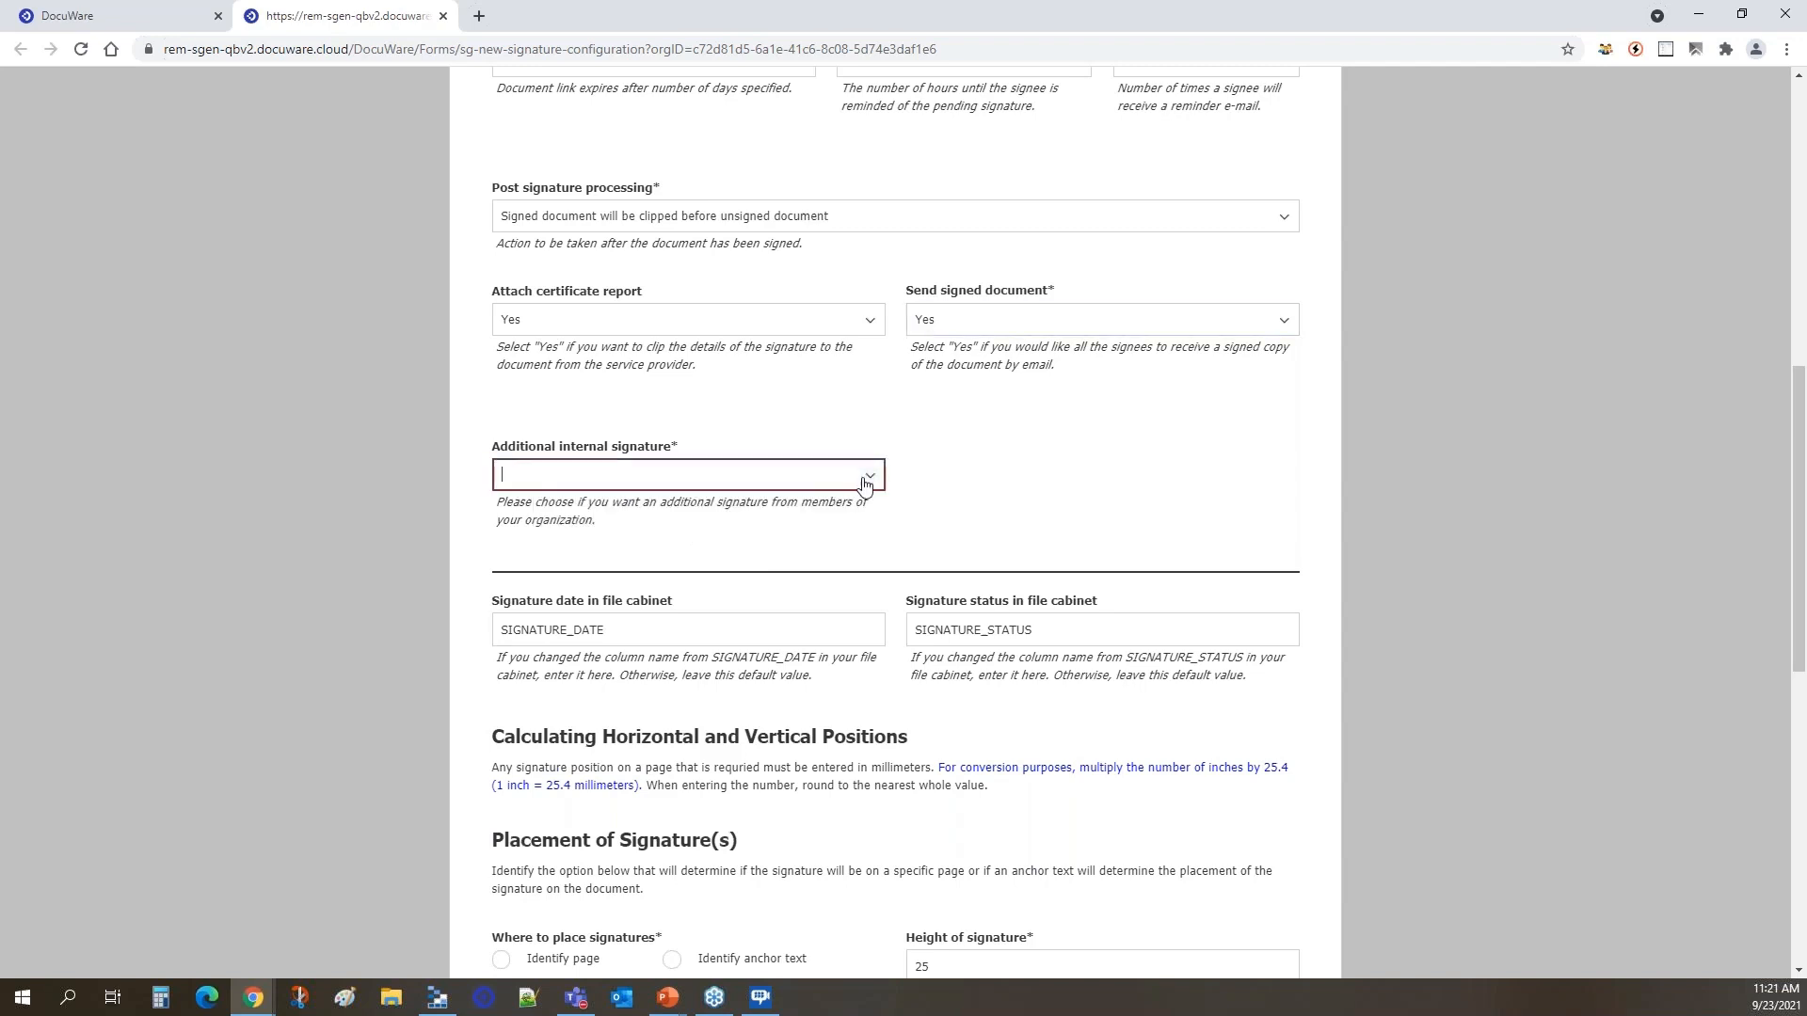
click(863, 477)
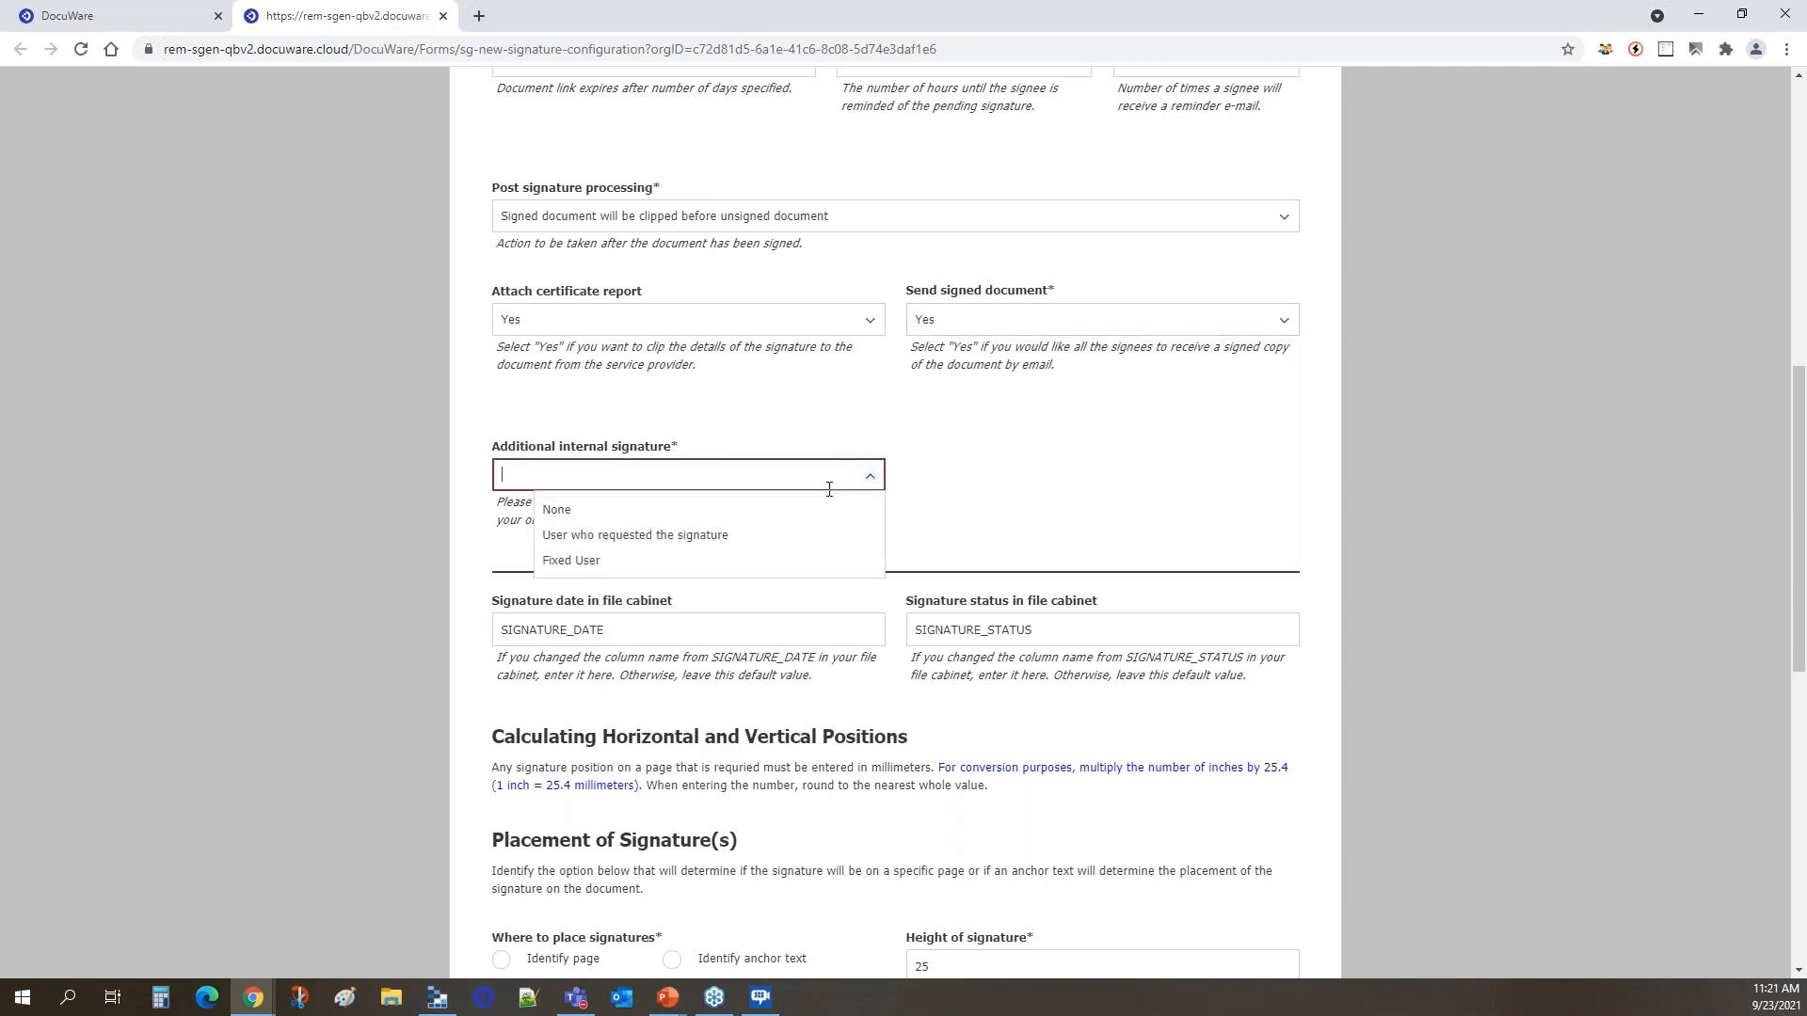
click(683, 564)
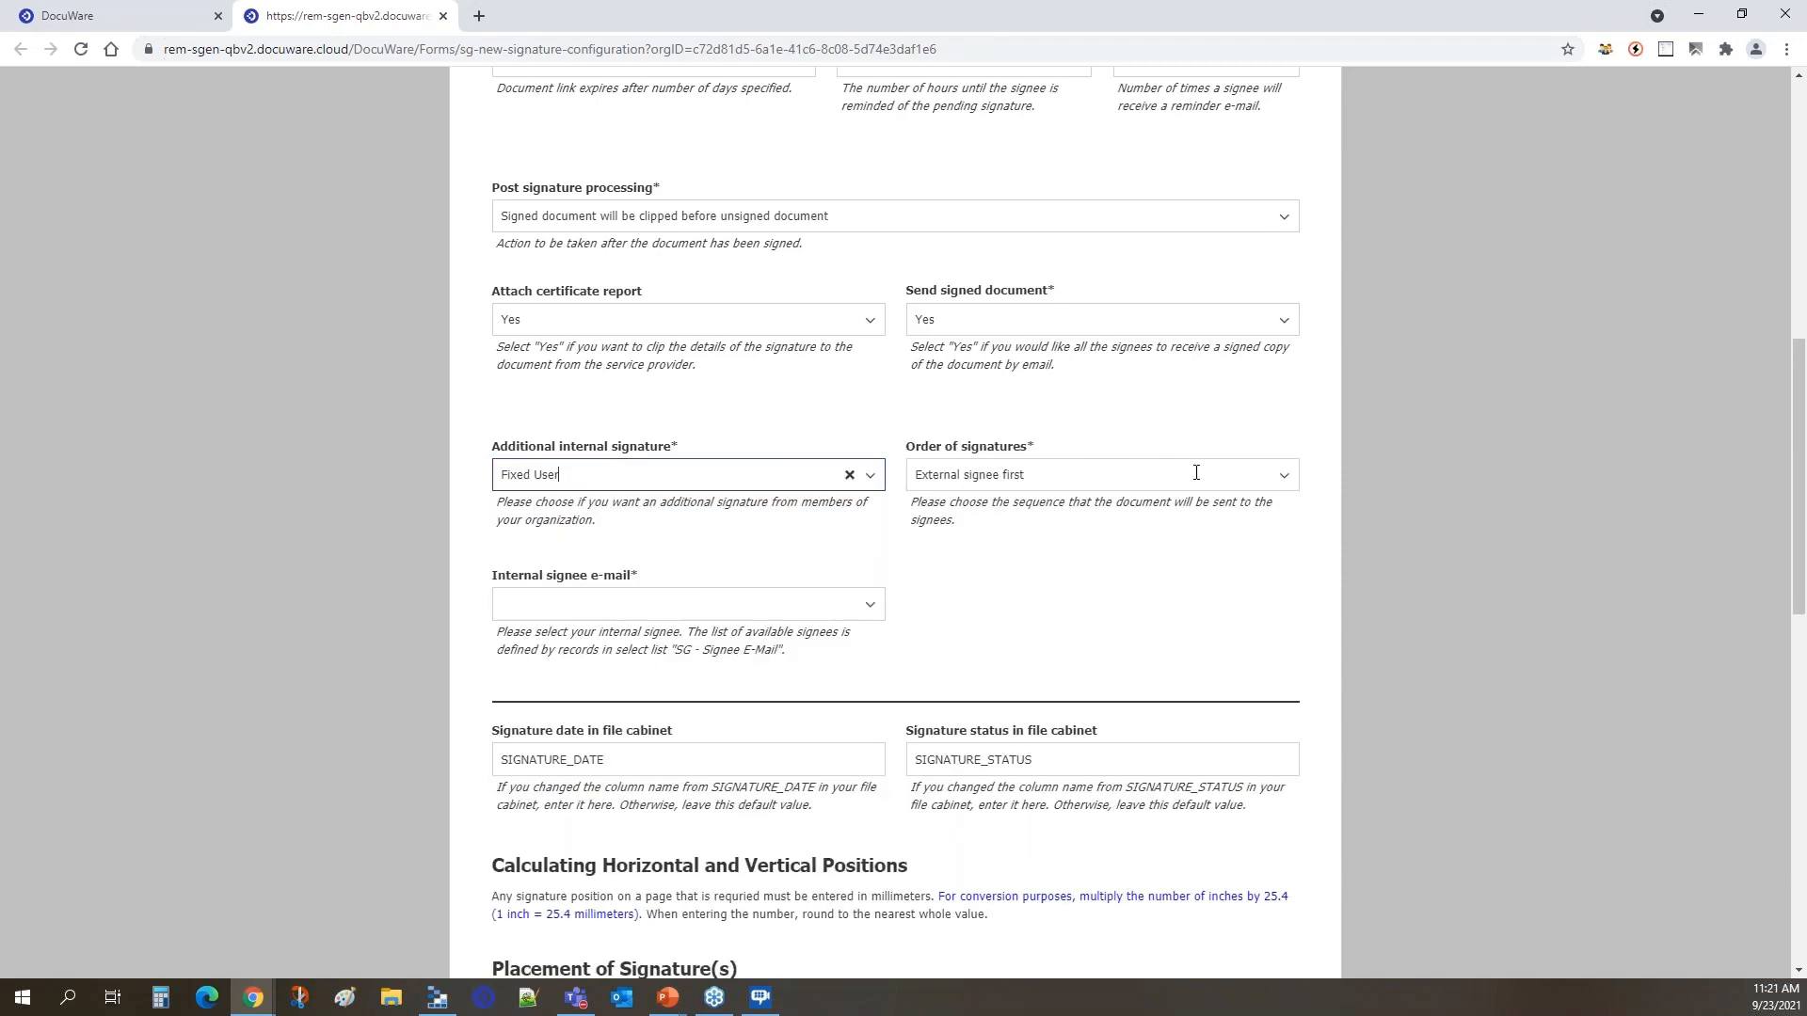
Review the choices for the internal signee e-mail, then clear the order of signatures and view its options.
click(867, 604)
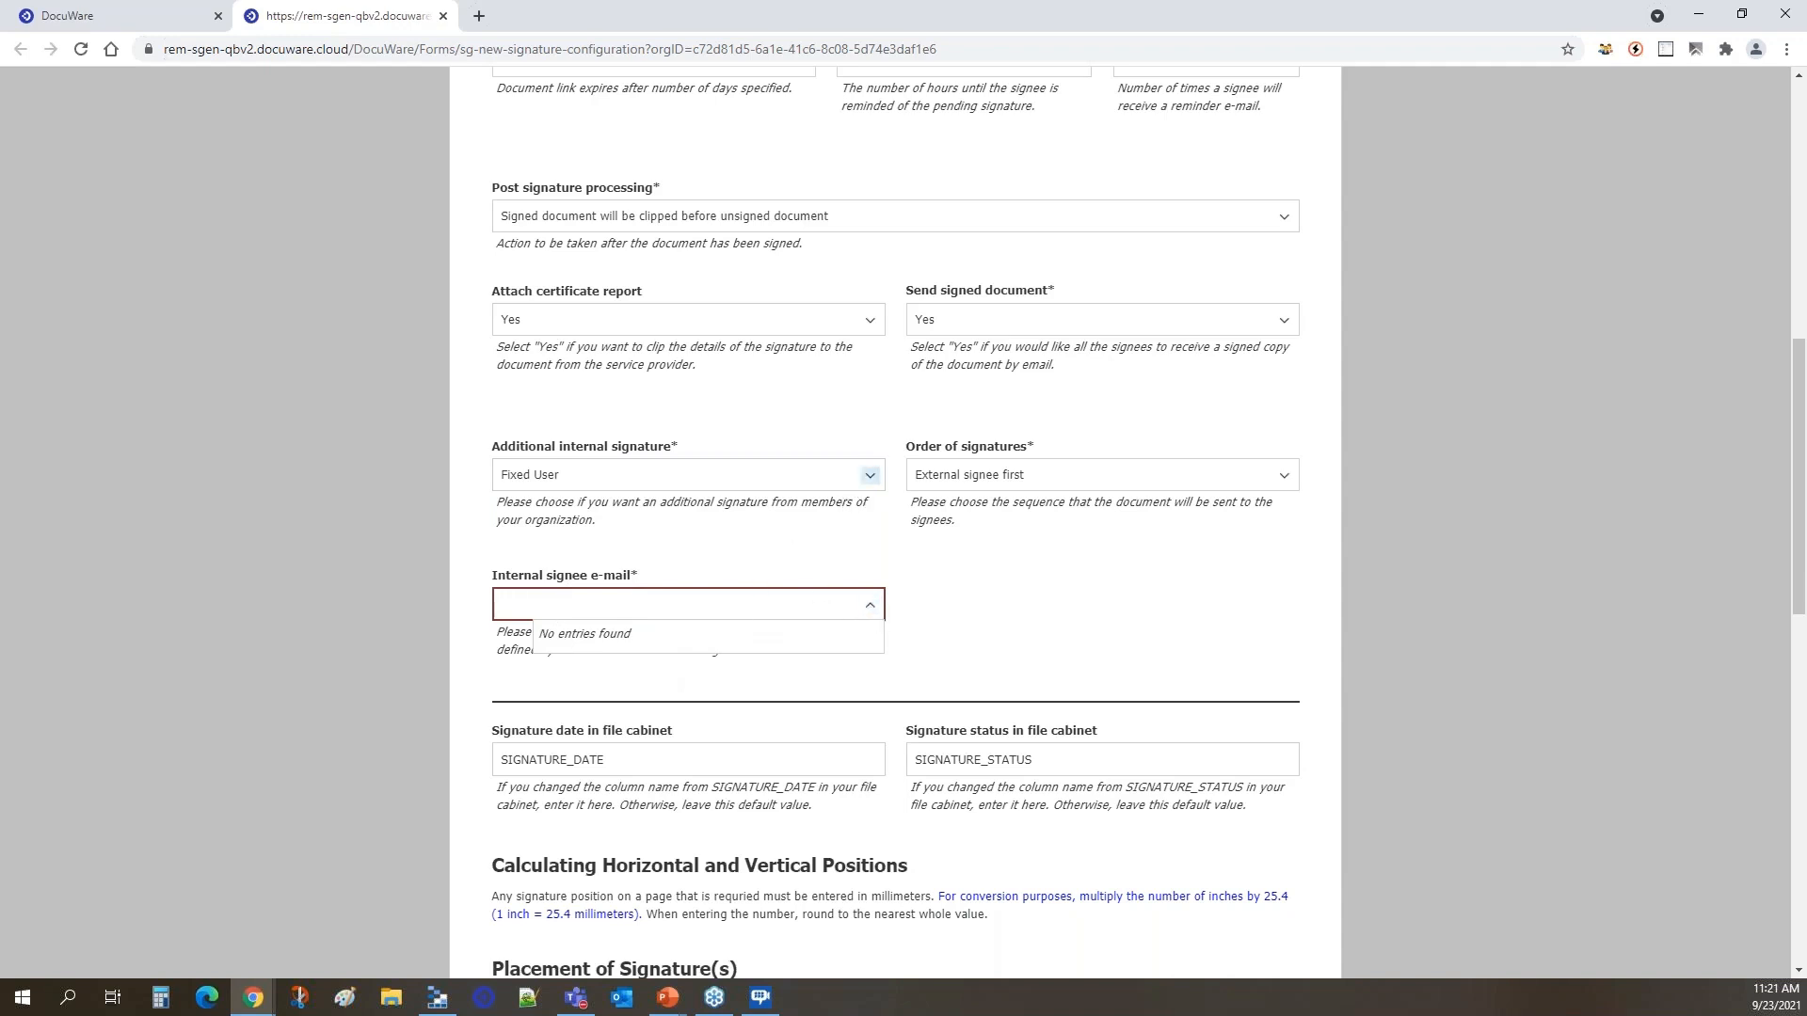
click(1087, 475)
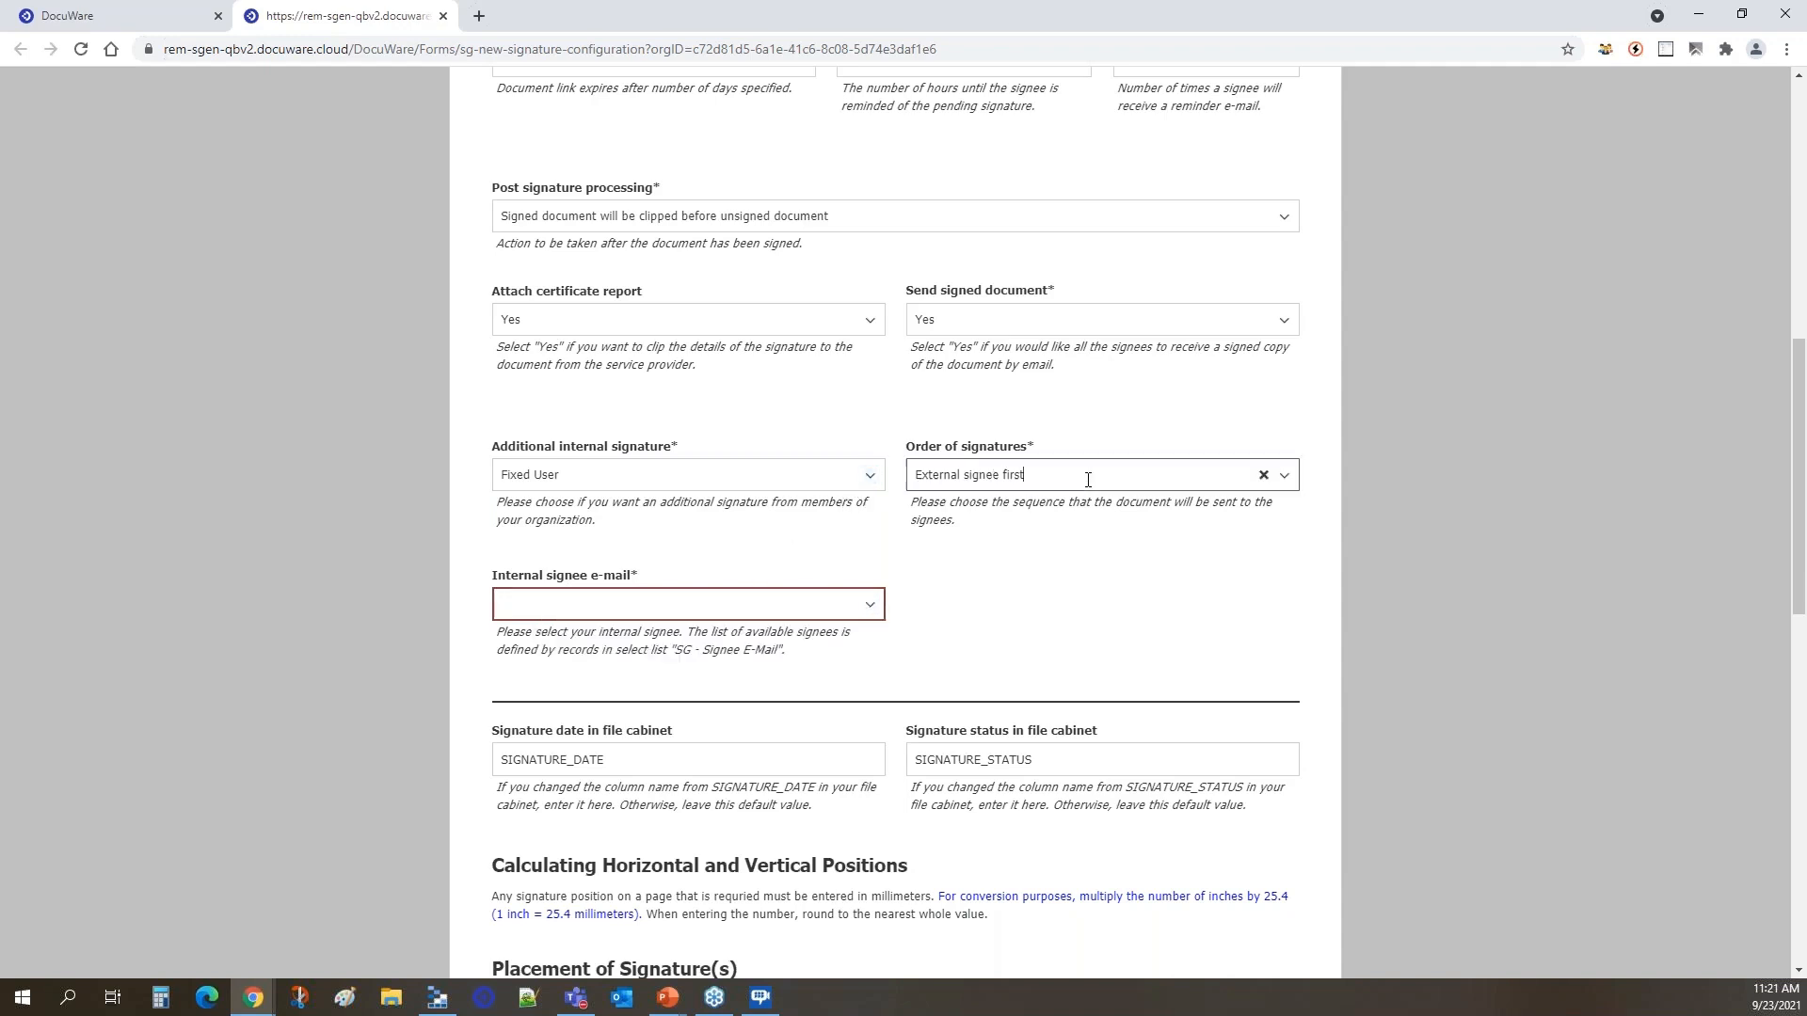
click(1264, 475)
click(1284, 477)
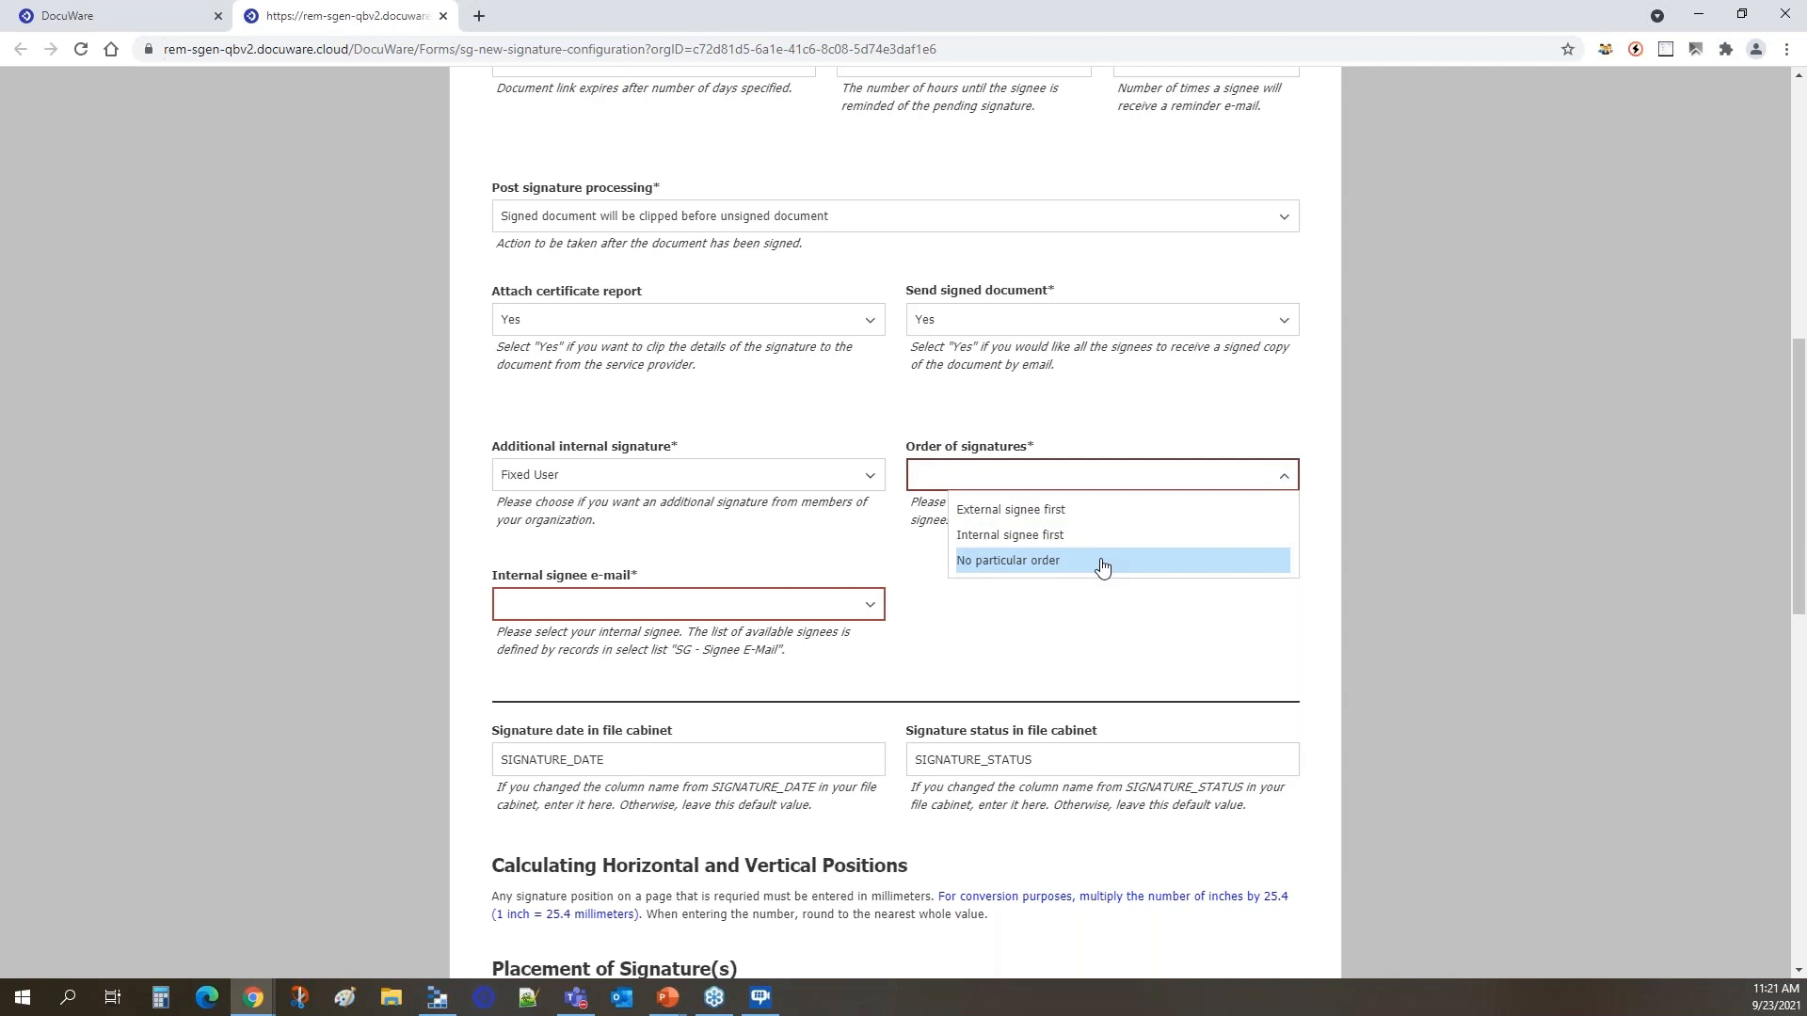
Change the additional internal signature back to None.
click(821, 477)
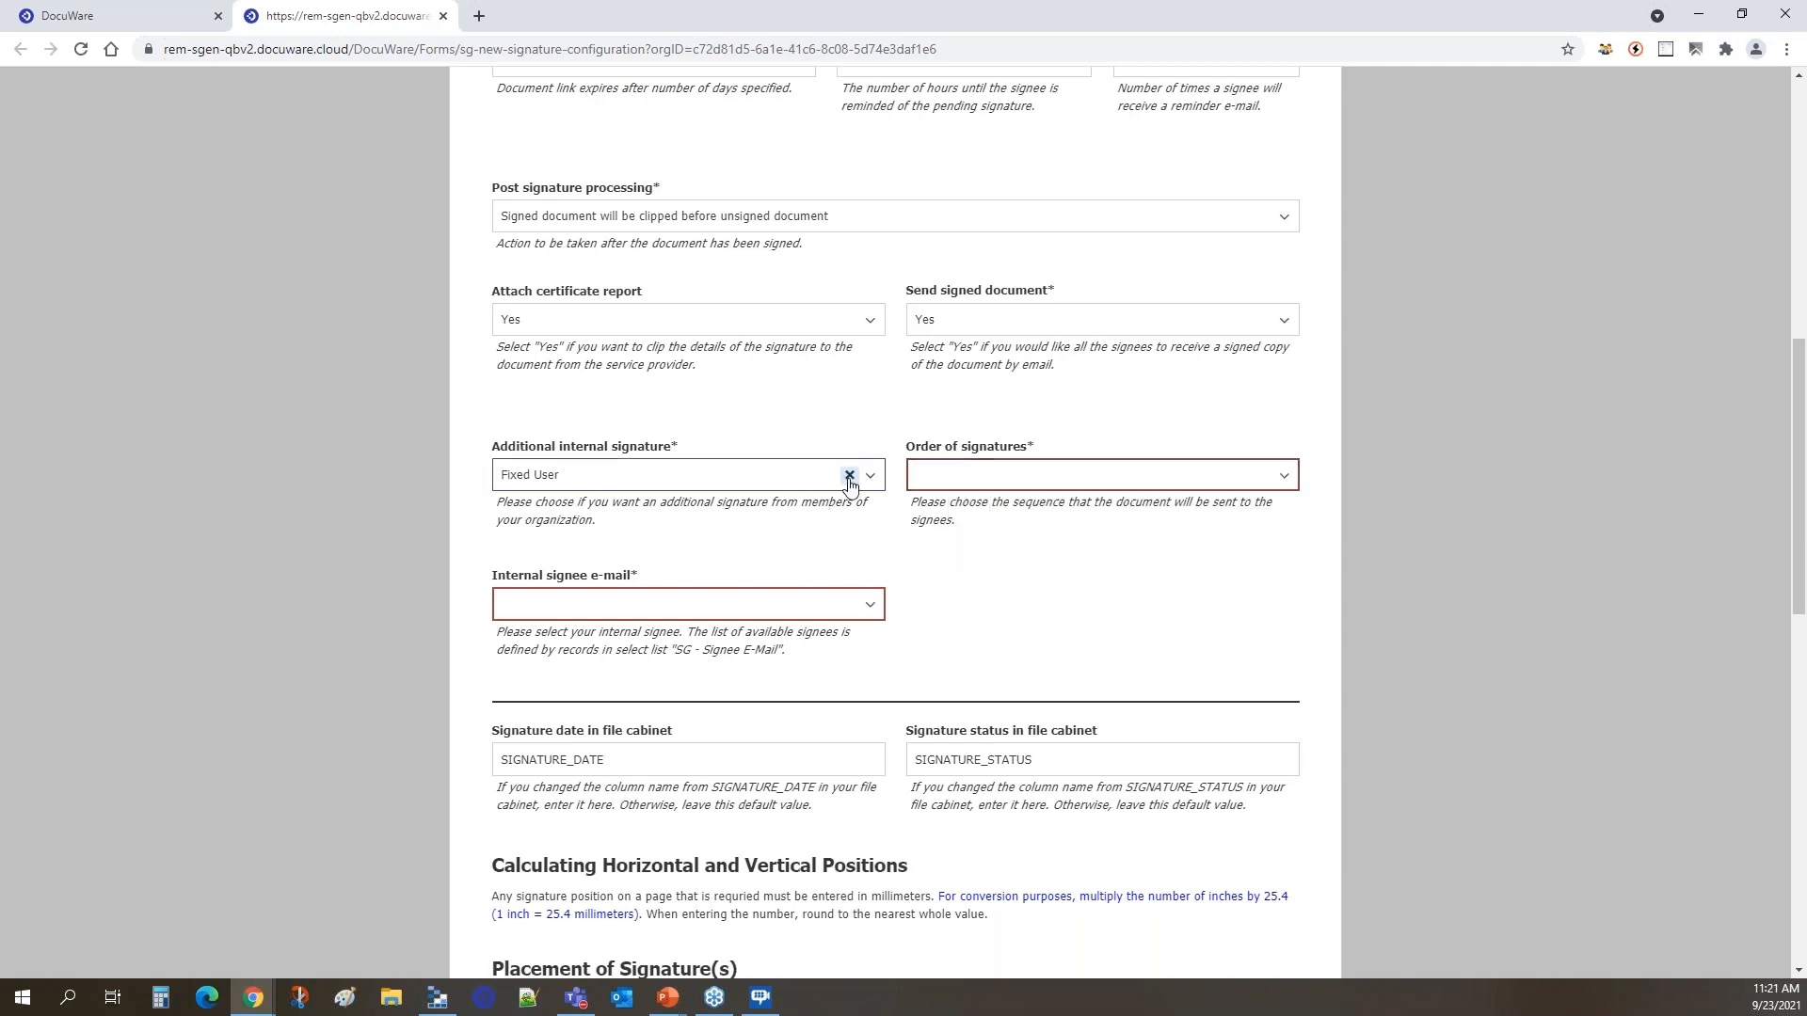
click(849, 477)
click(873, 478)
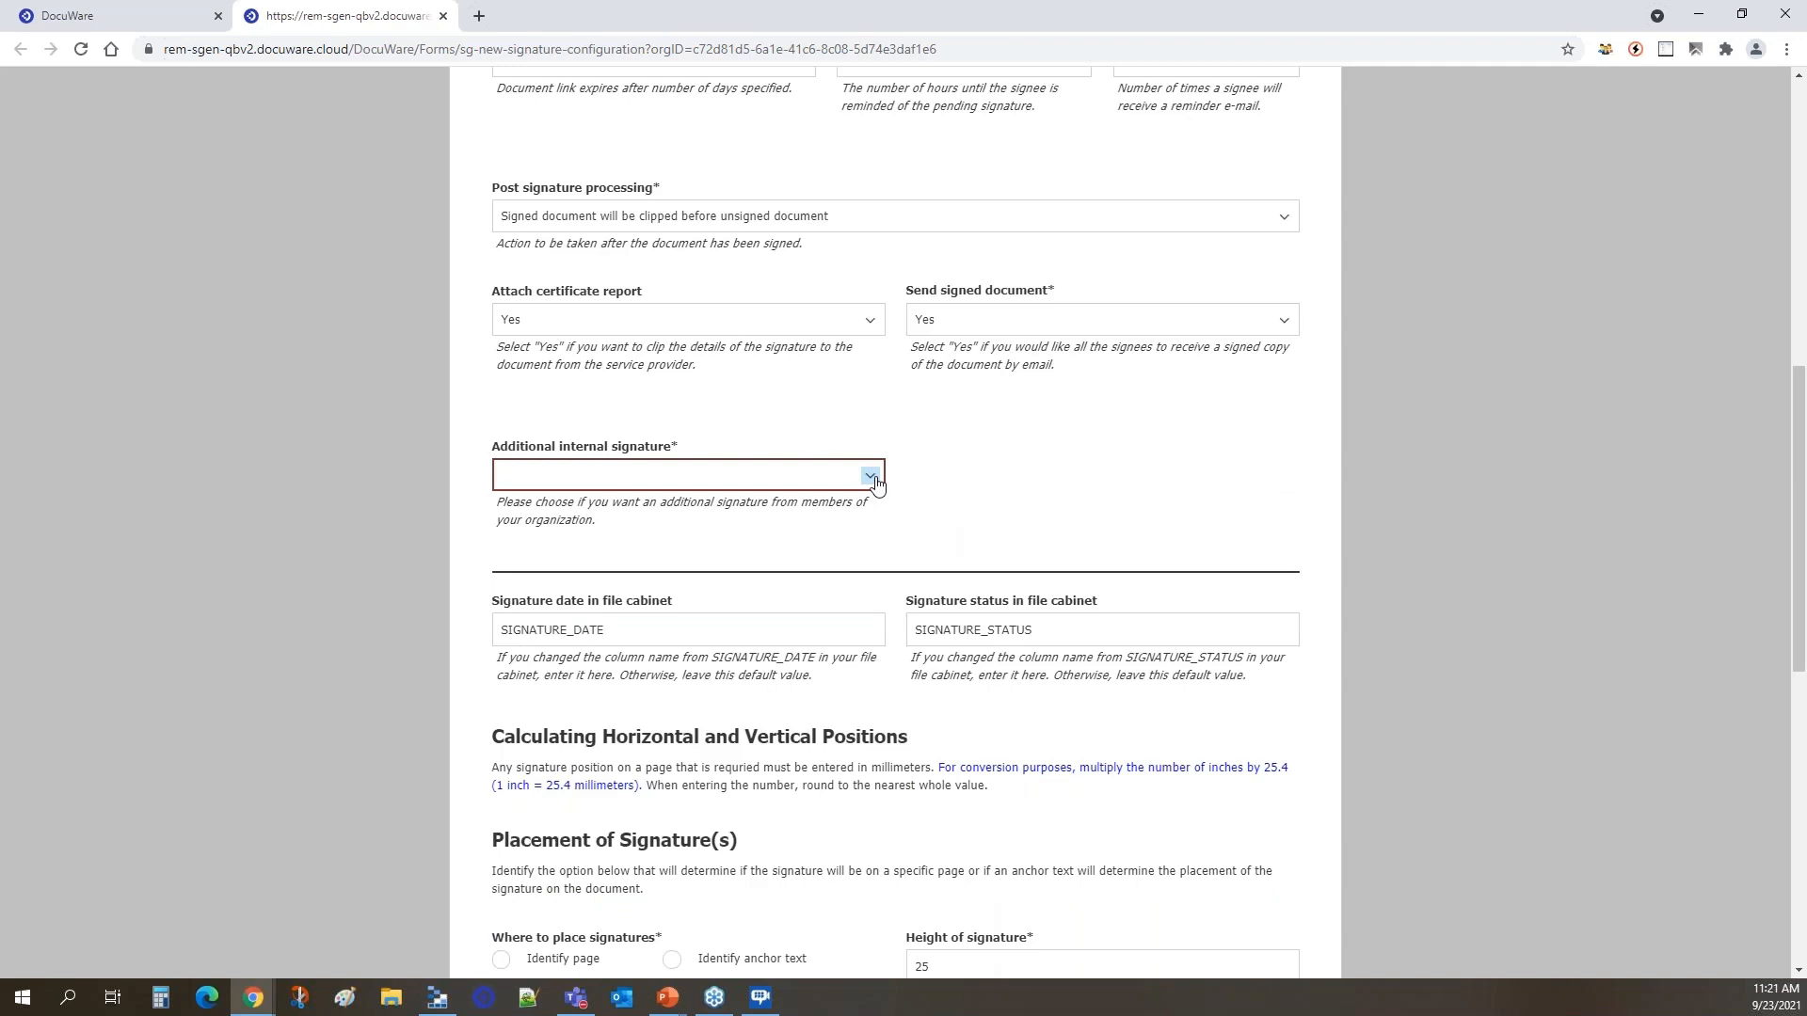
click(875, 479)
click(557, 509)
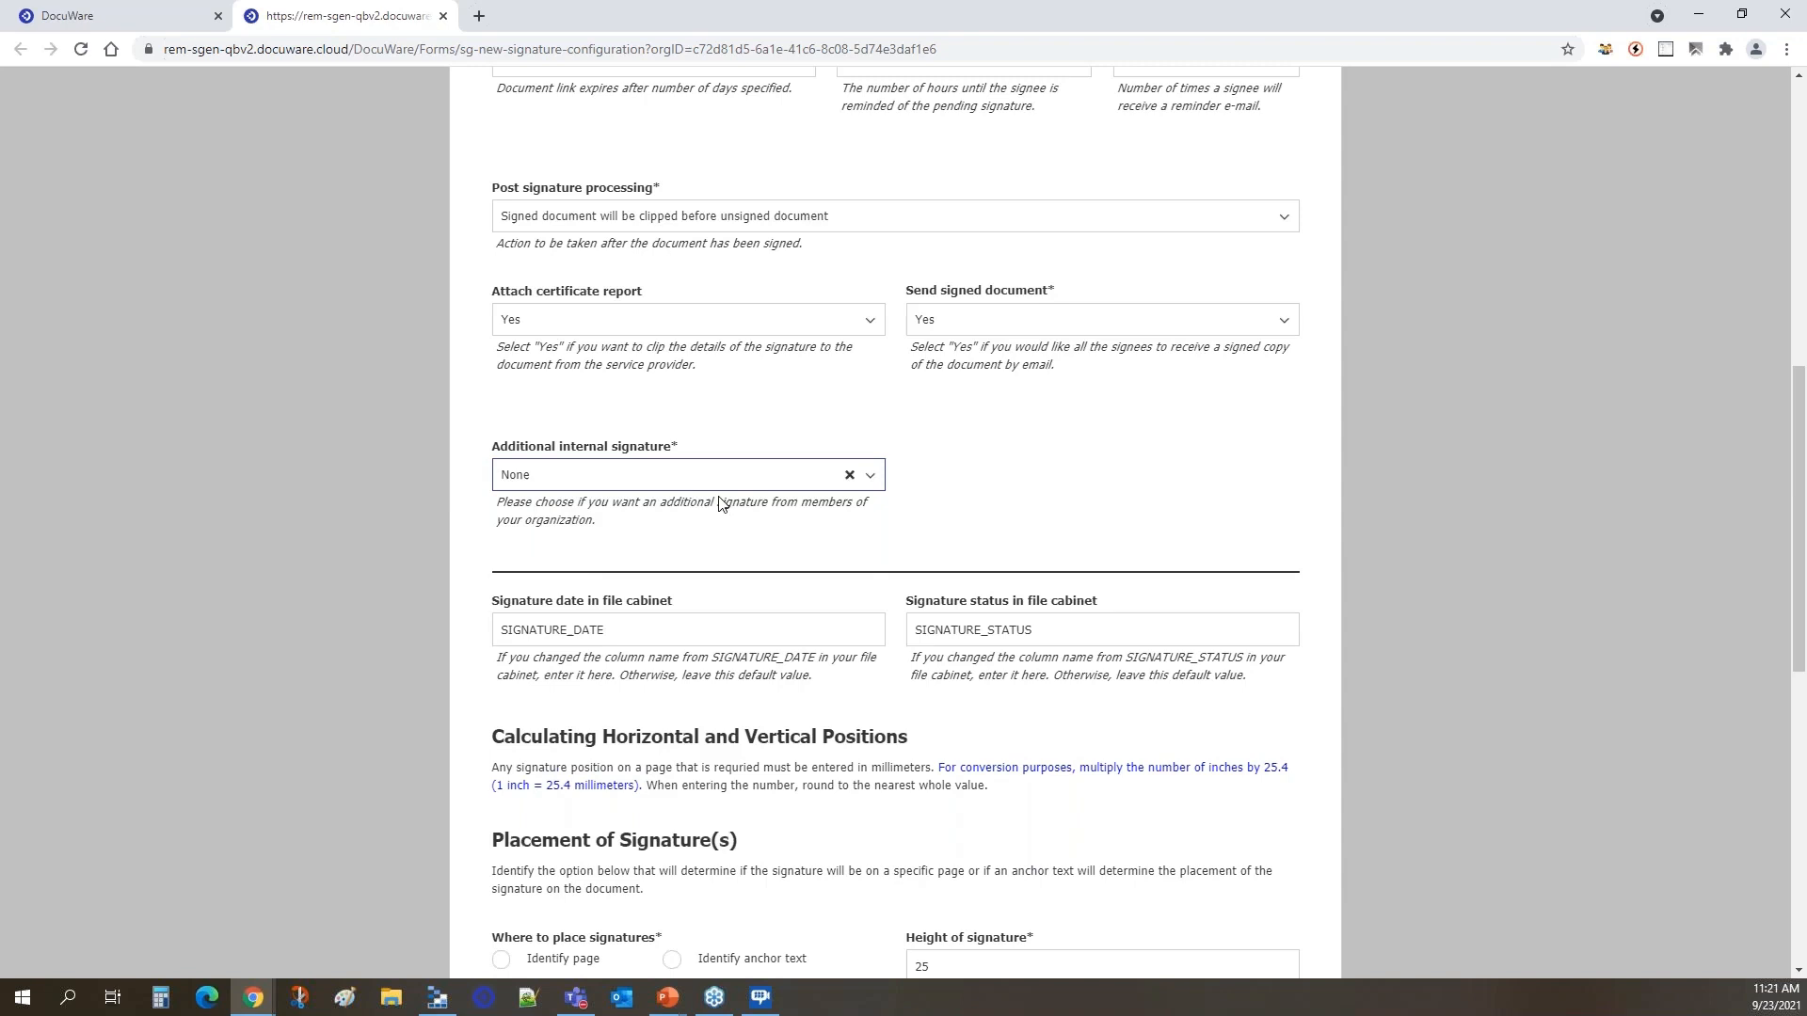
Return to the web client and open the Sample Non Disclosure Agreement from the SG - Inbox Administrator document tray.
scroll(714, 505, down, 2)
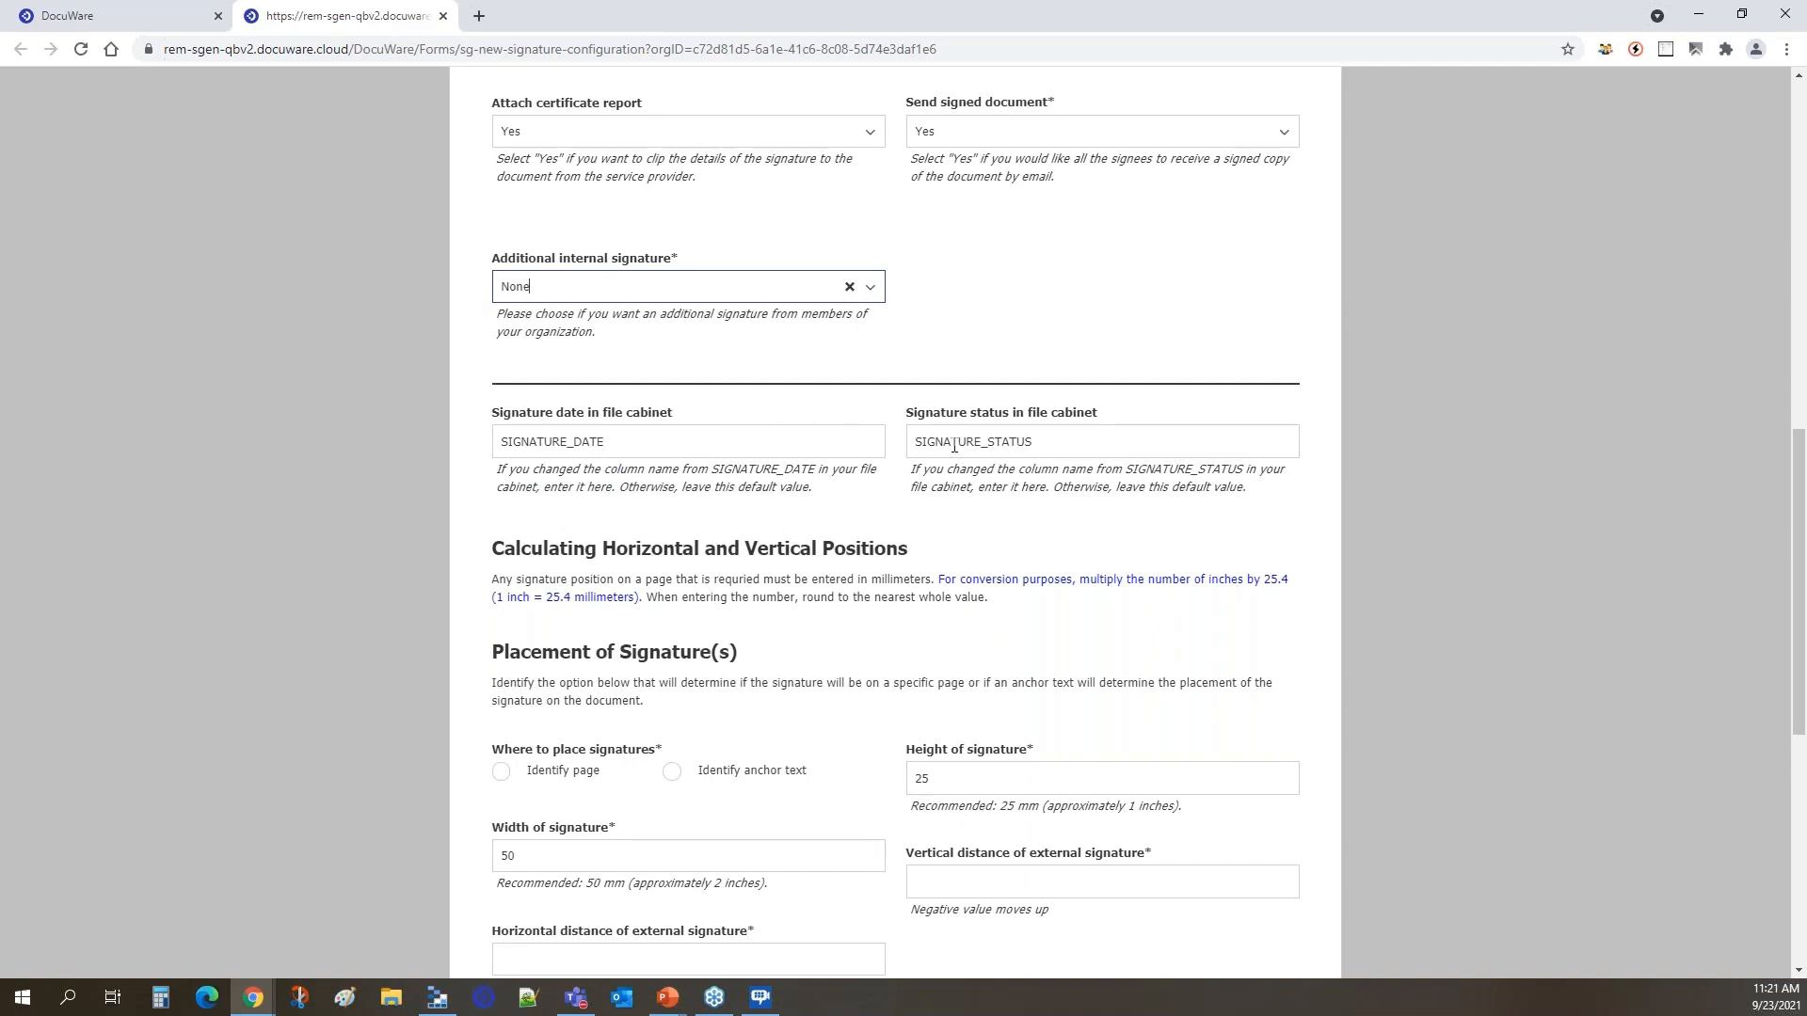
scroll(953, 446, down, 5)
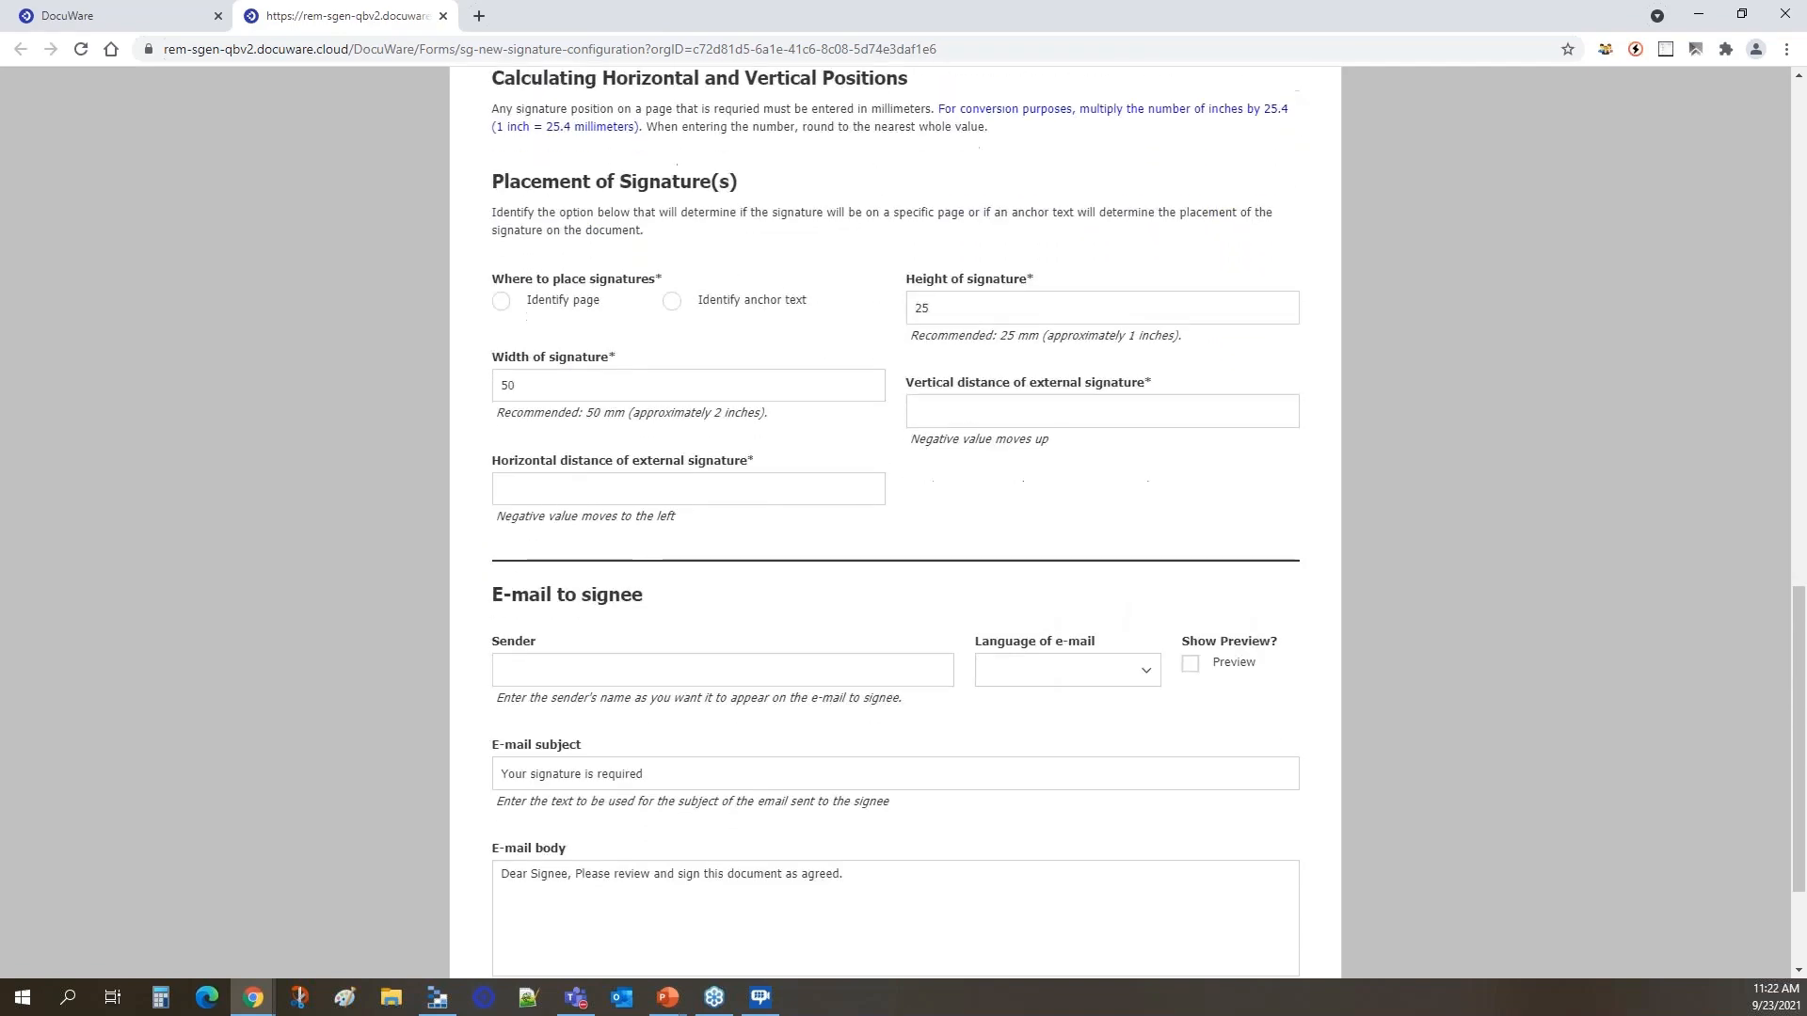
scroll(951, 452, down, 1)
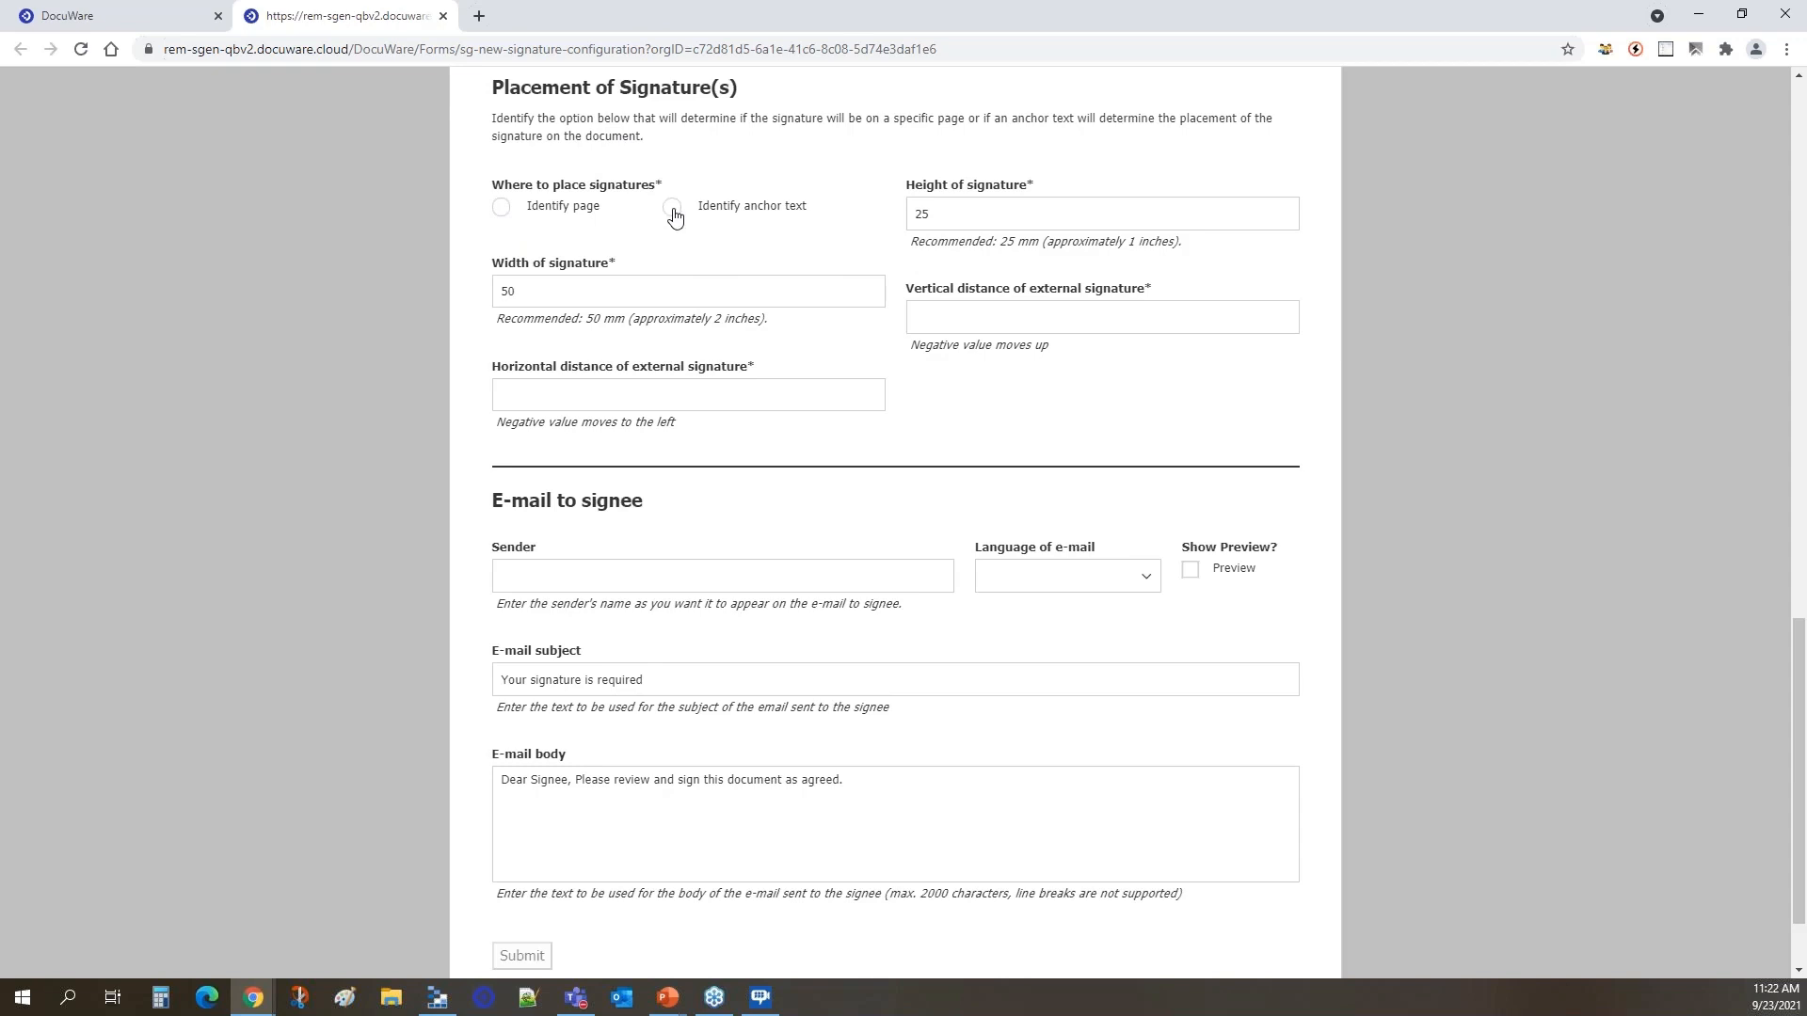
click(141, 20)
click(83, 122)
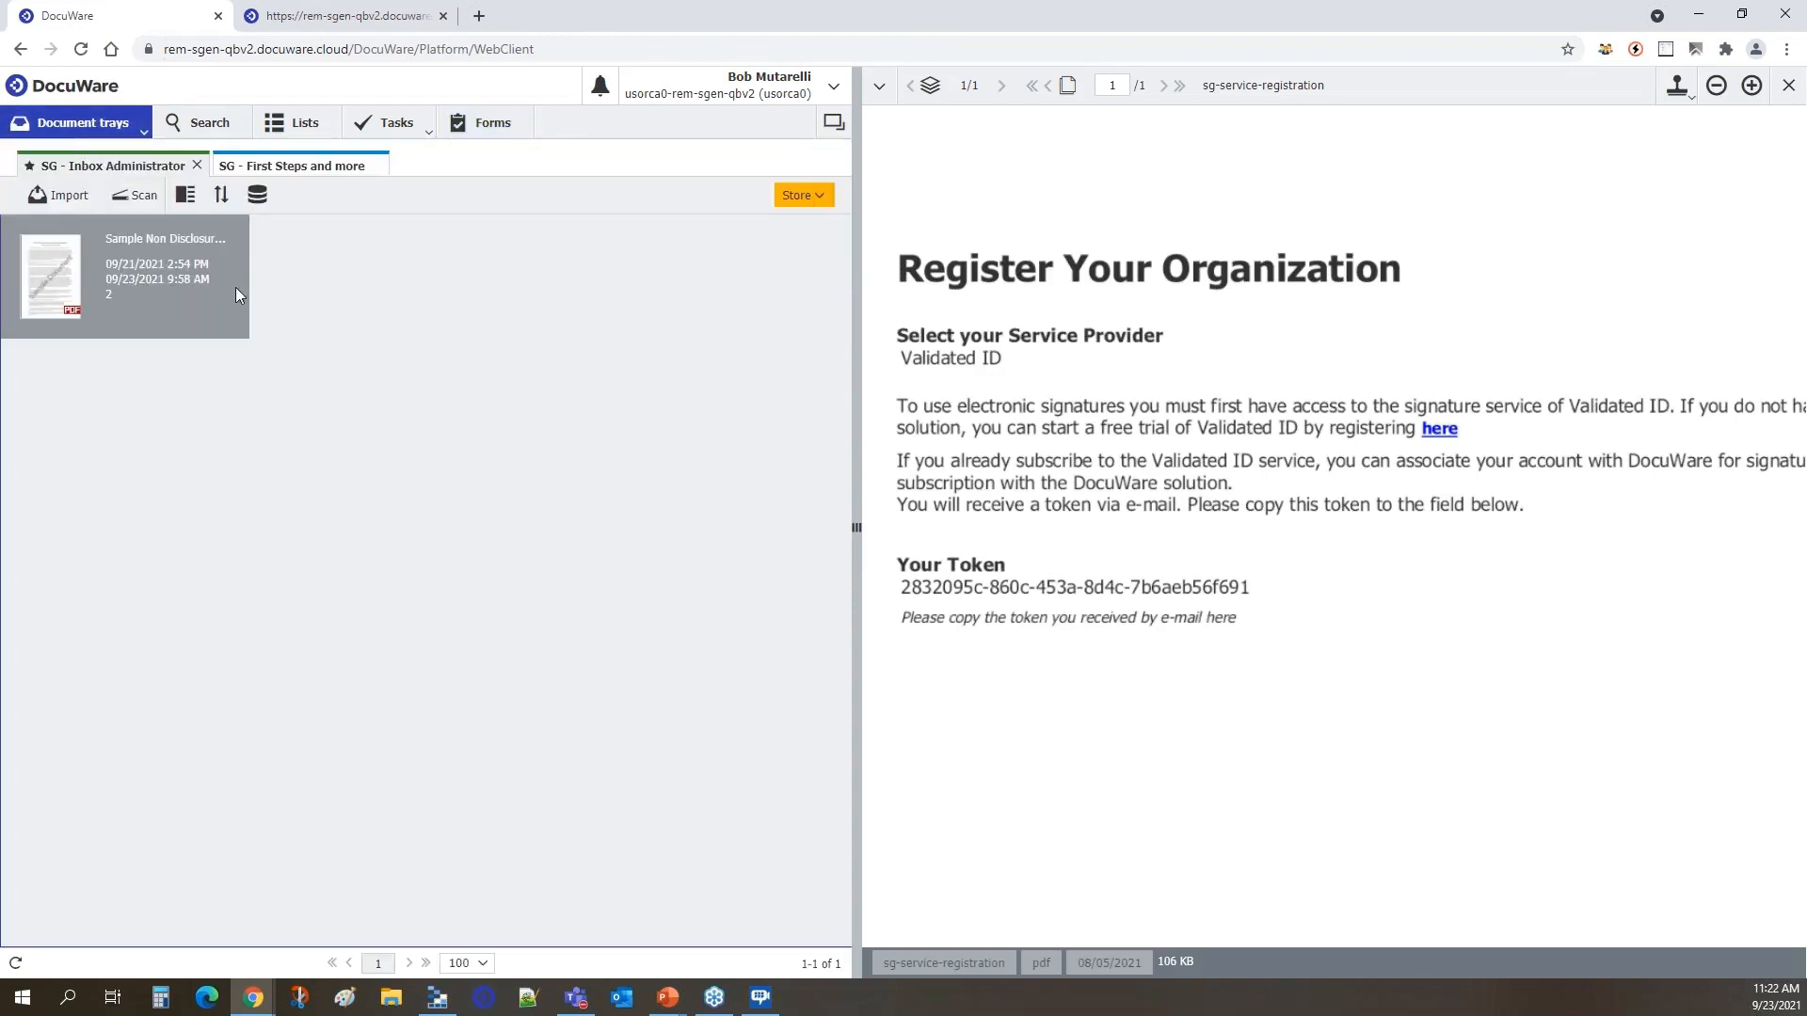
click(151, 261)
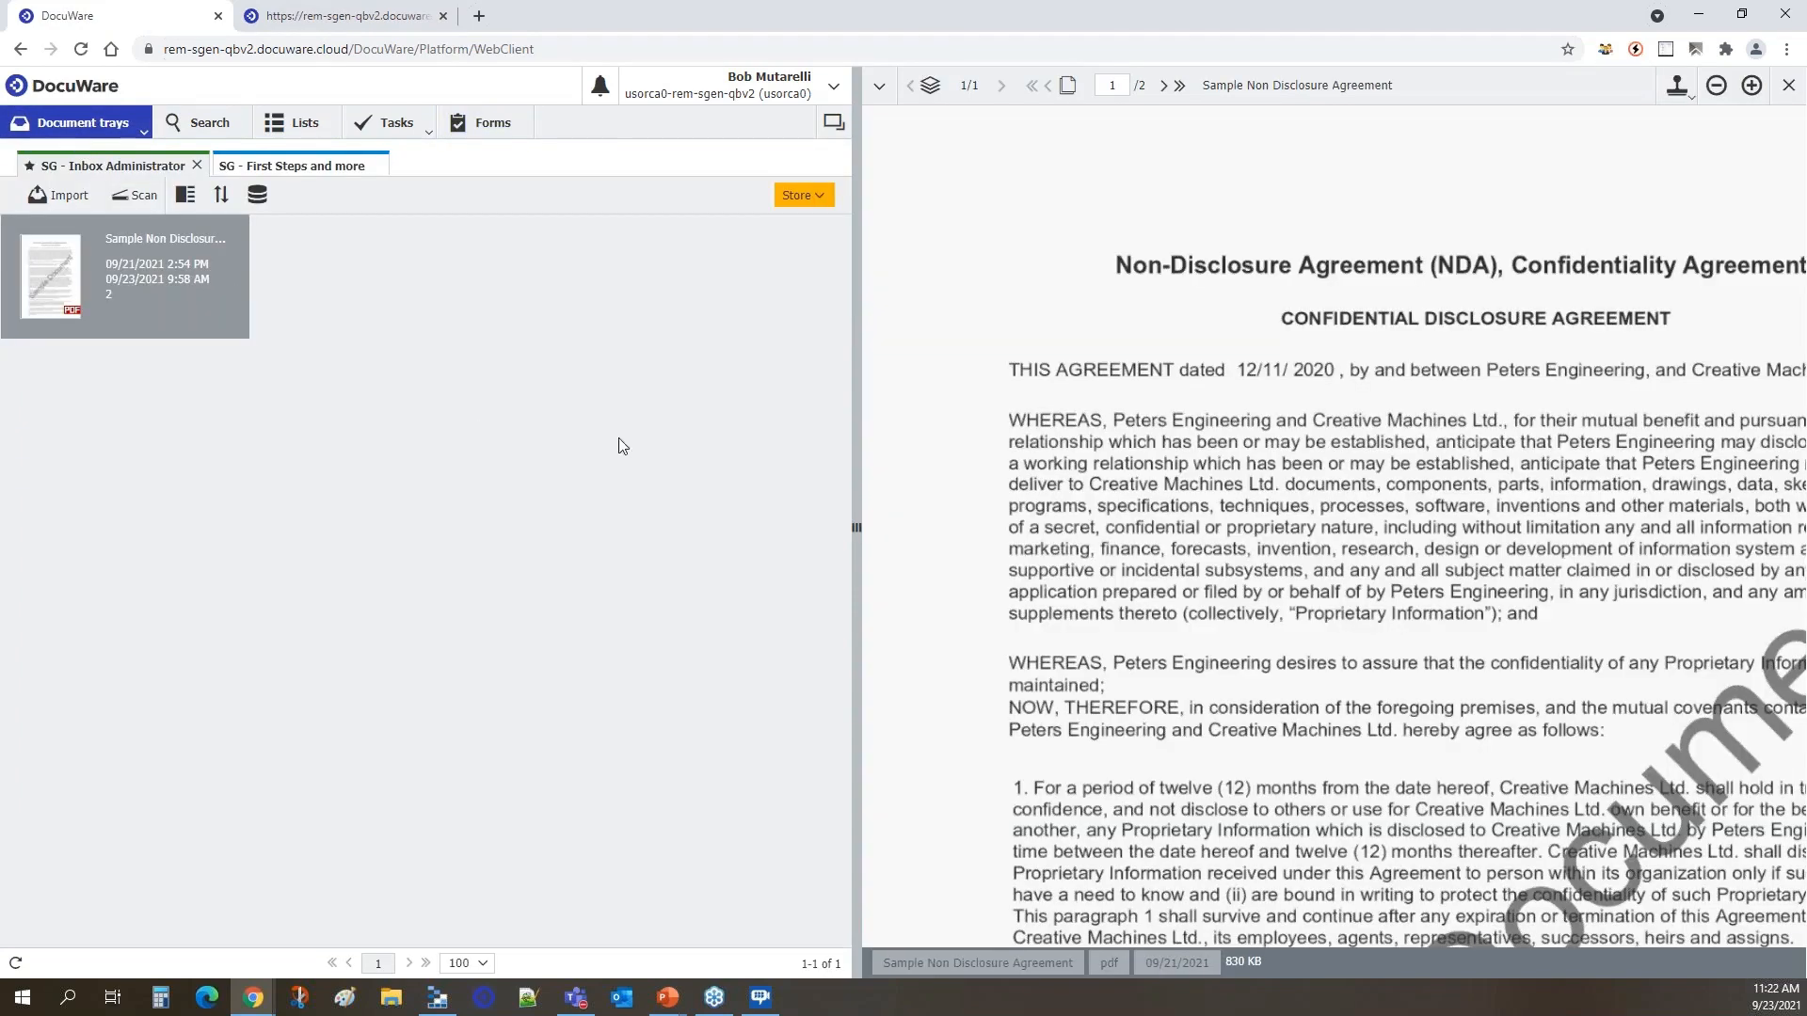
Enlarge the viewer area and examine the signature blocks at the end of the agreement's second page.
drag(867, 458, 767, 459)
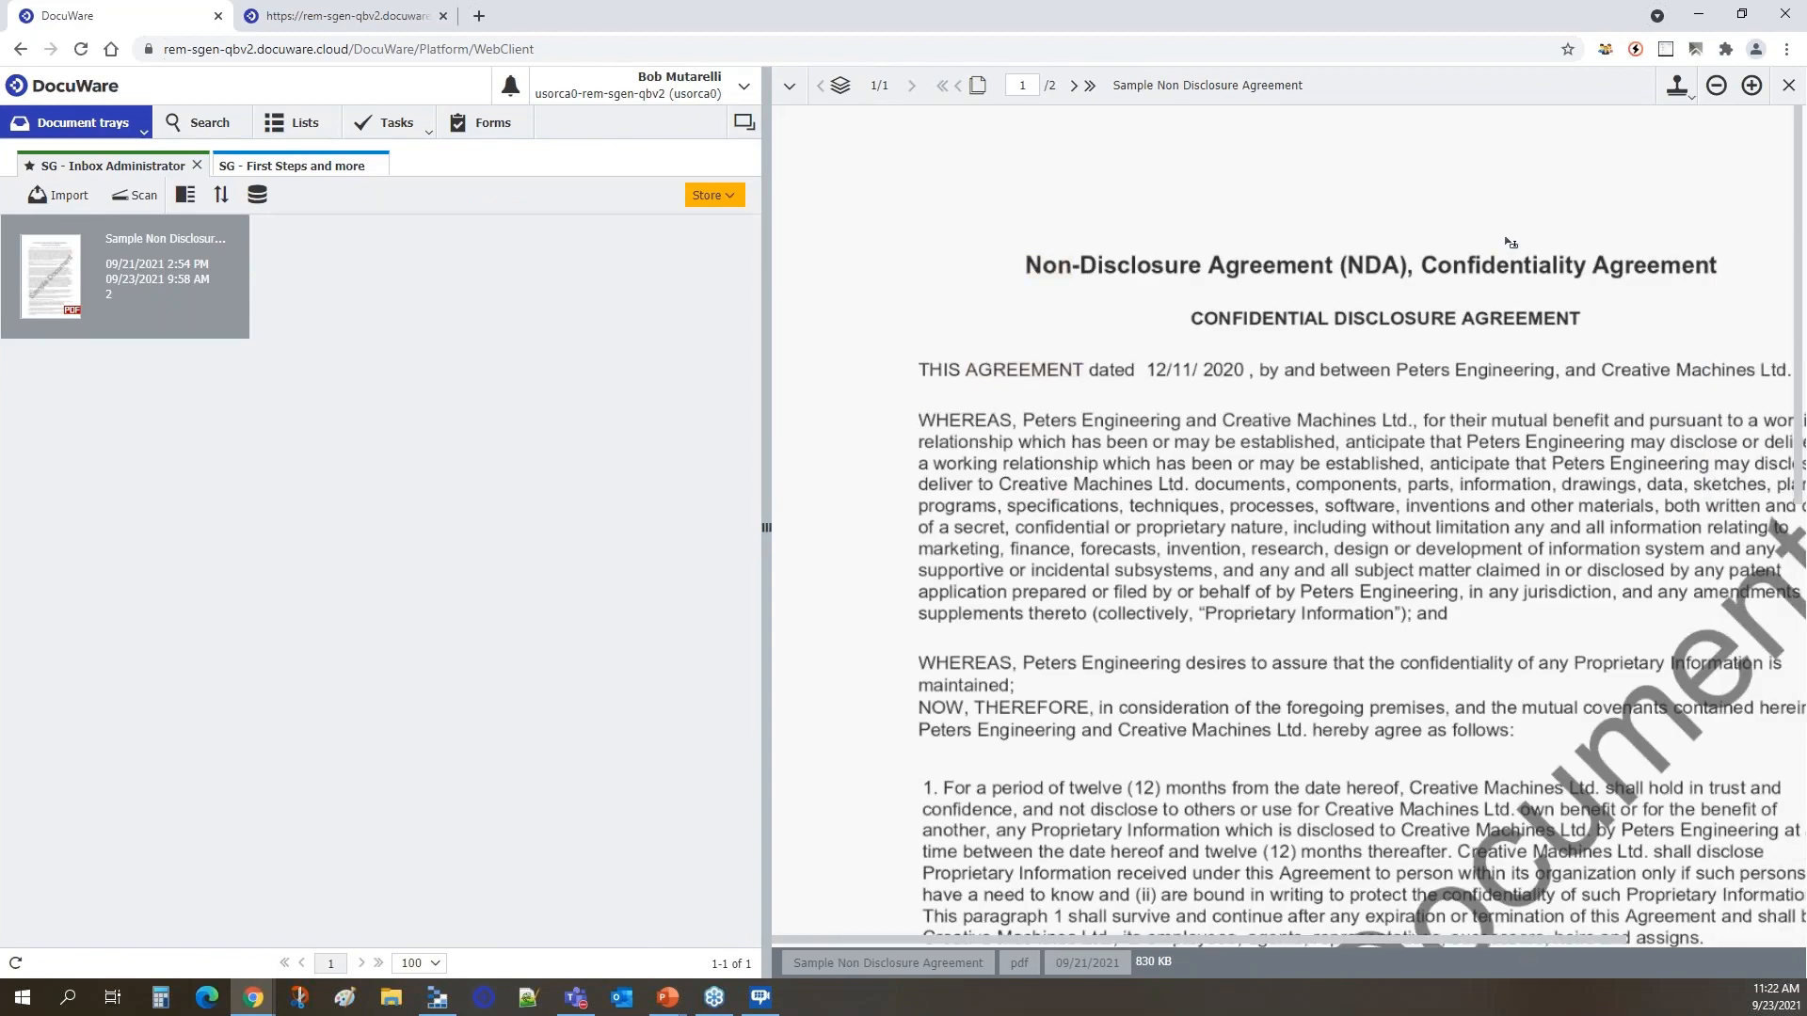
click(1716, 87)
click(1717, 87)
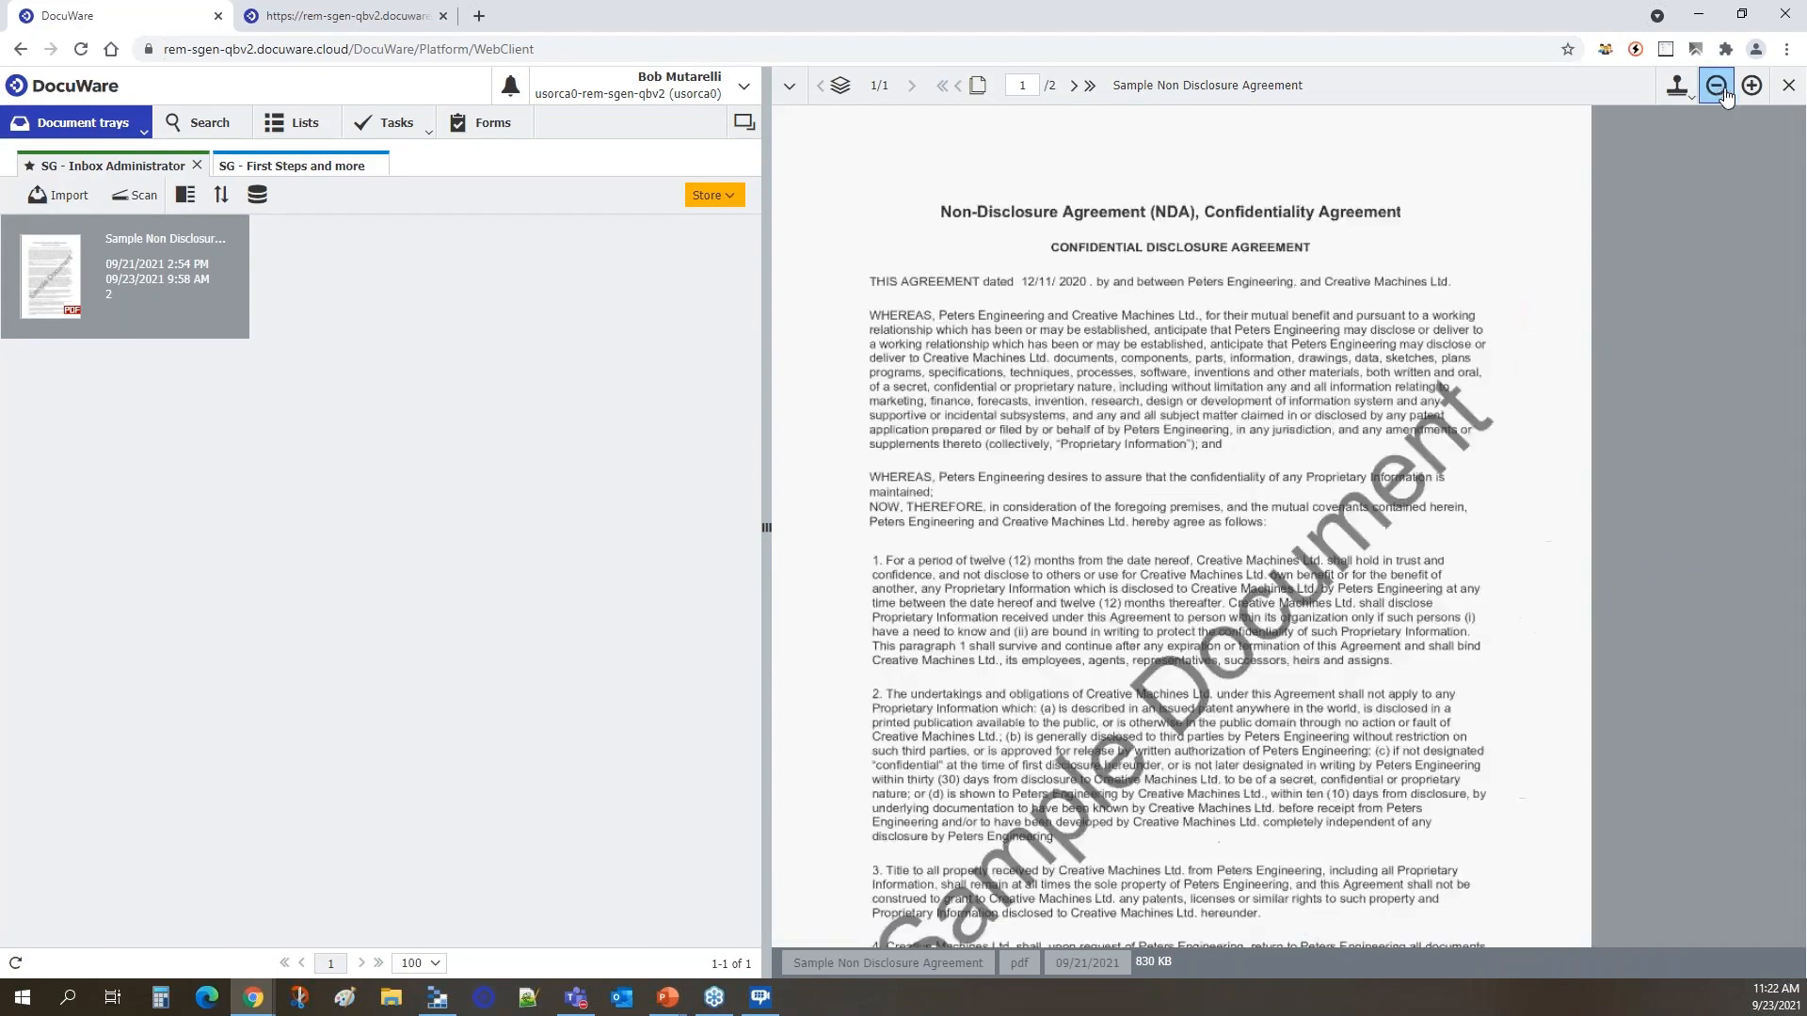
click(1751, 87)
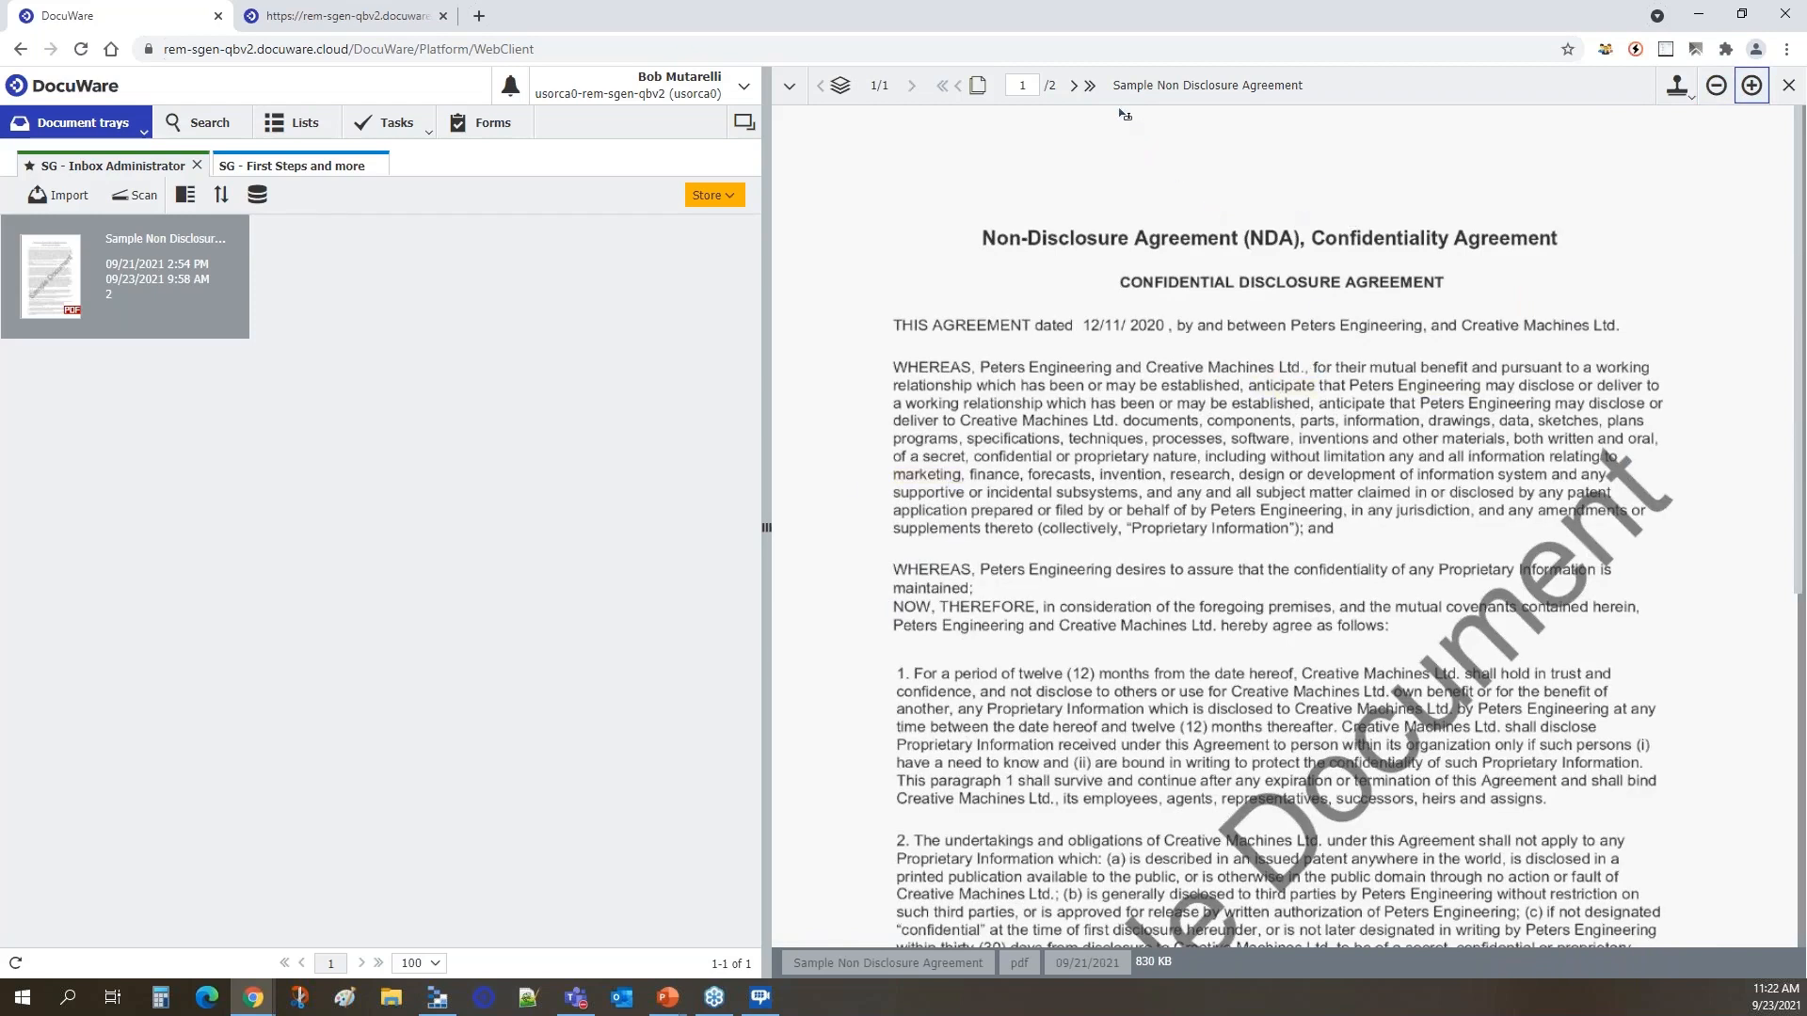
click(1074, 86)
scroll(1286, 379, down, 4)
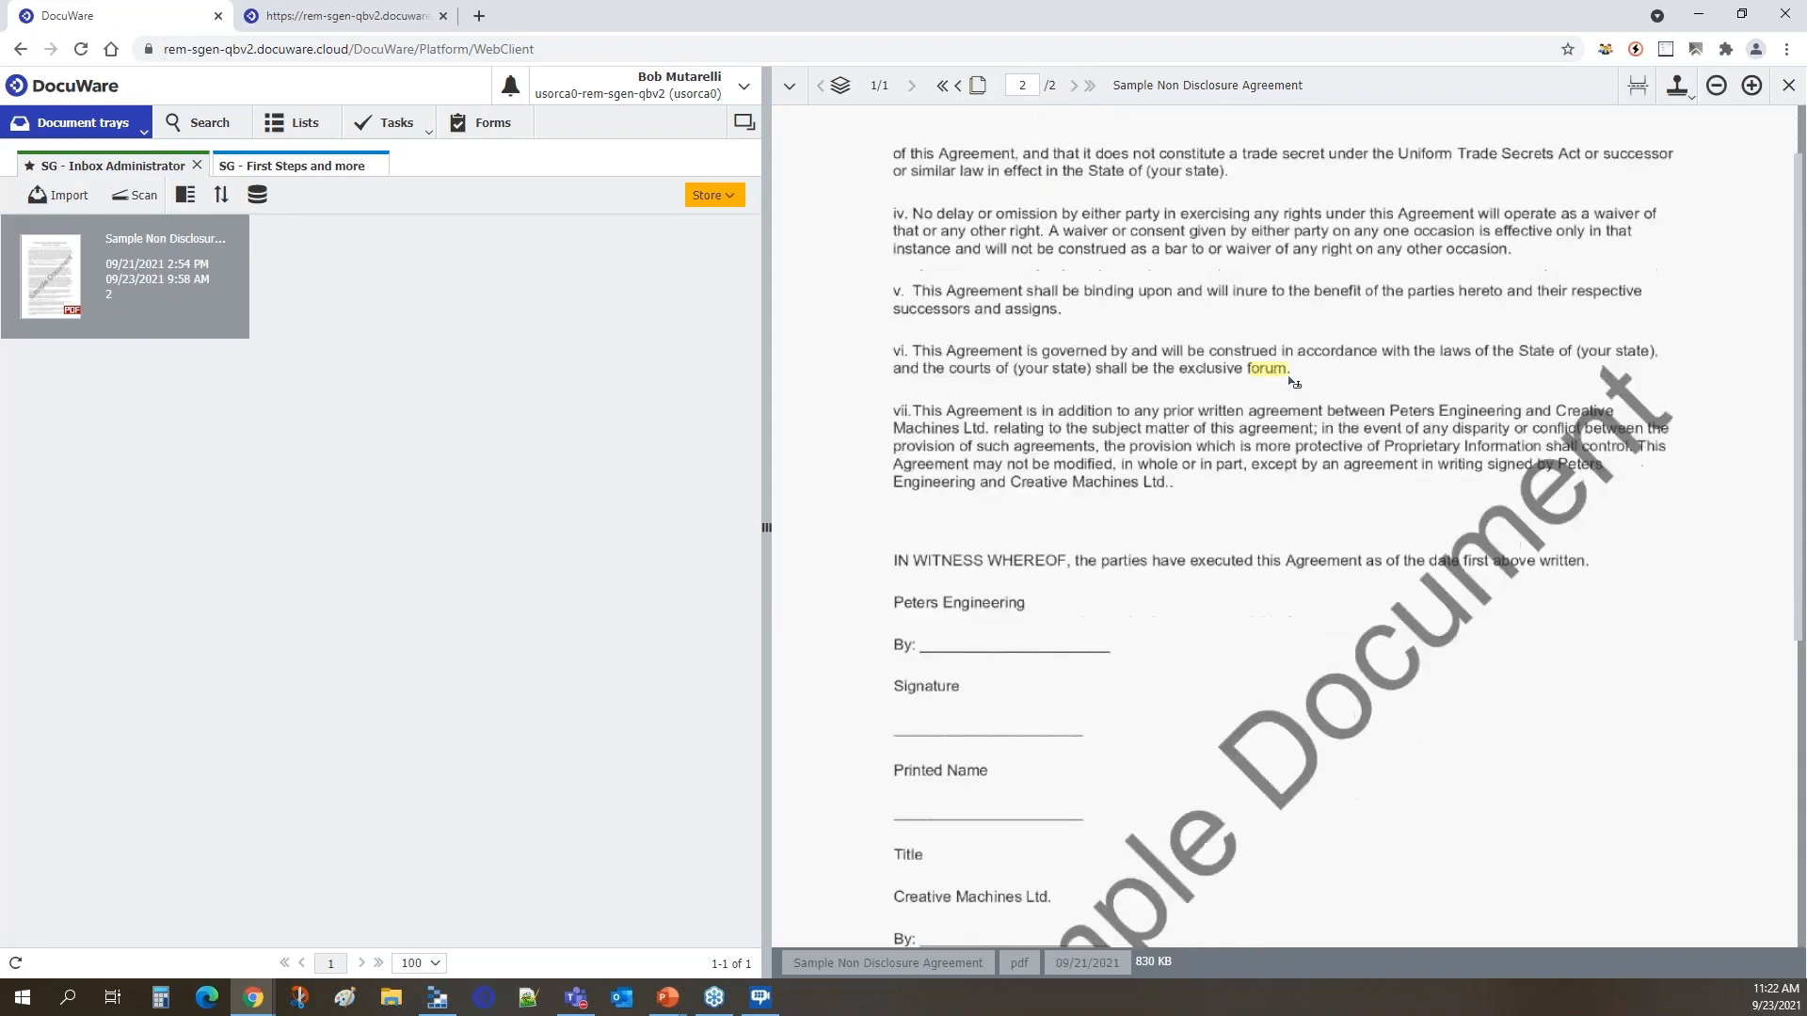
scroll(1285, 379, down, 1)
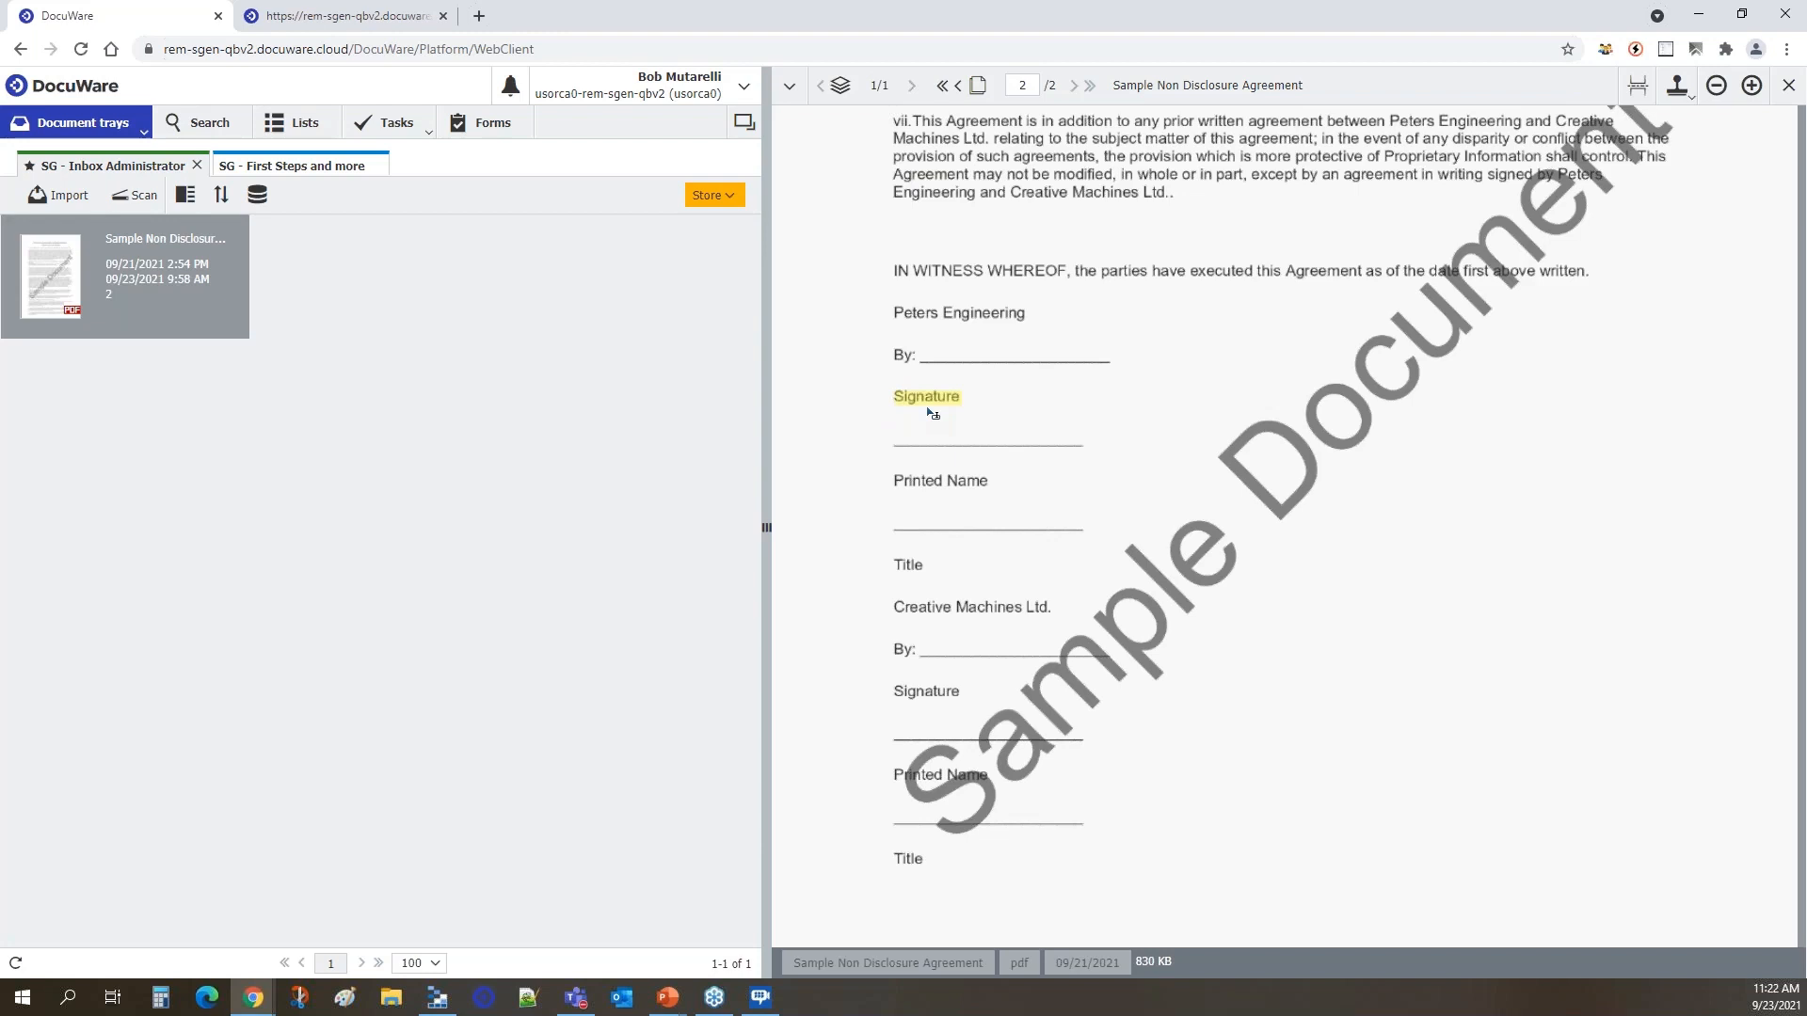
Return to the signature configuration form and place signatures by anchor text, using "Signature" as the anchor text.
click(376, 26)
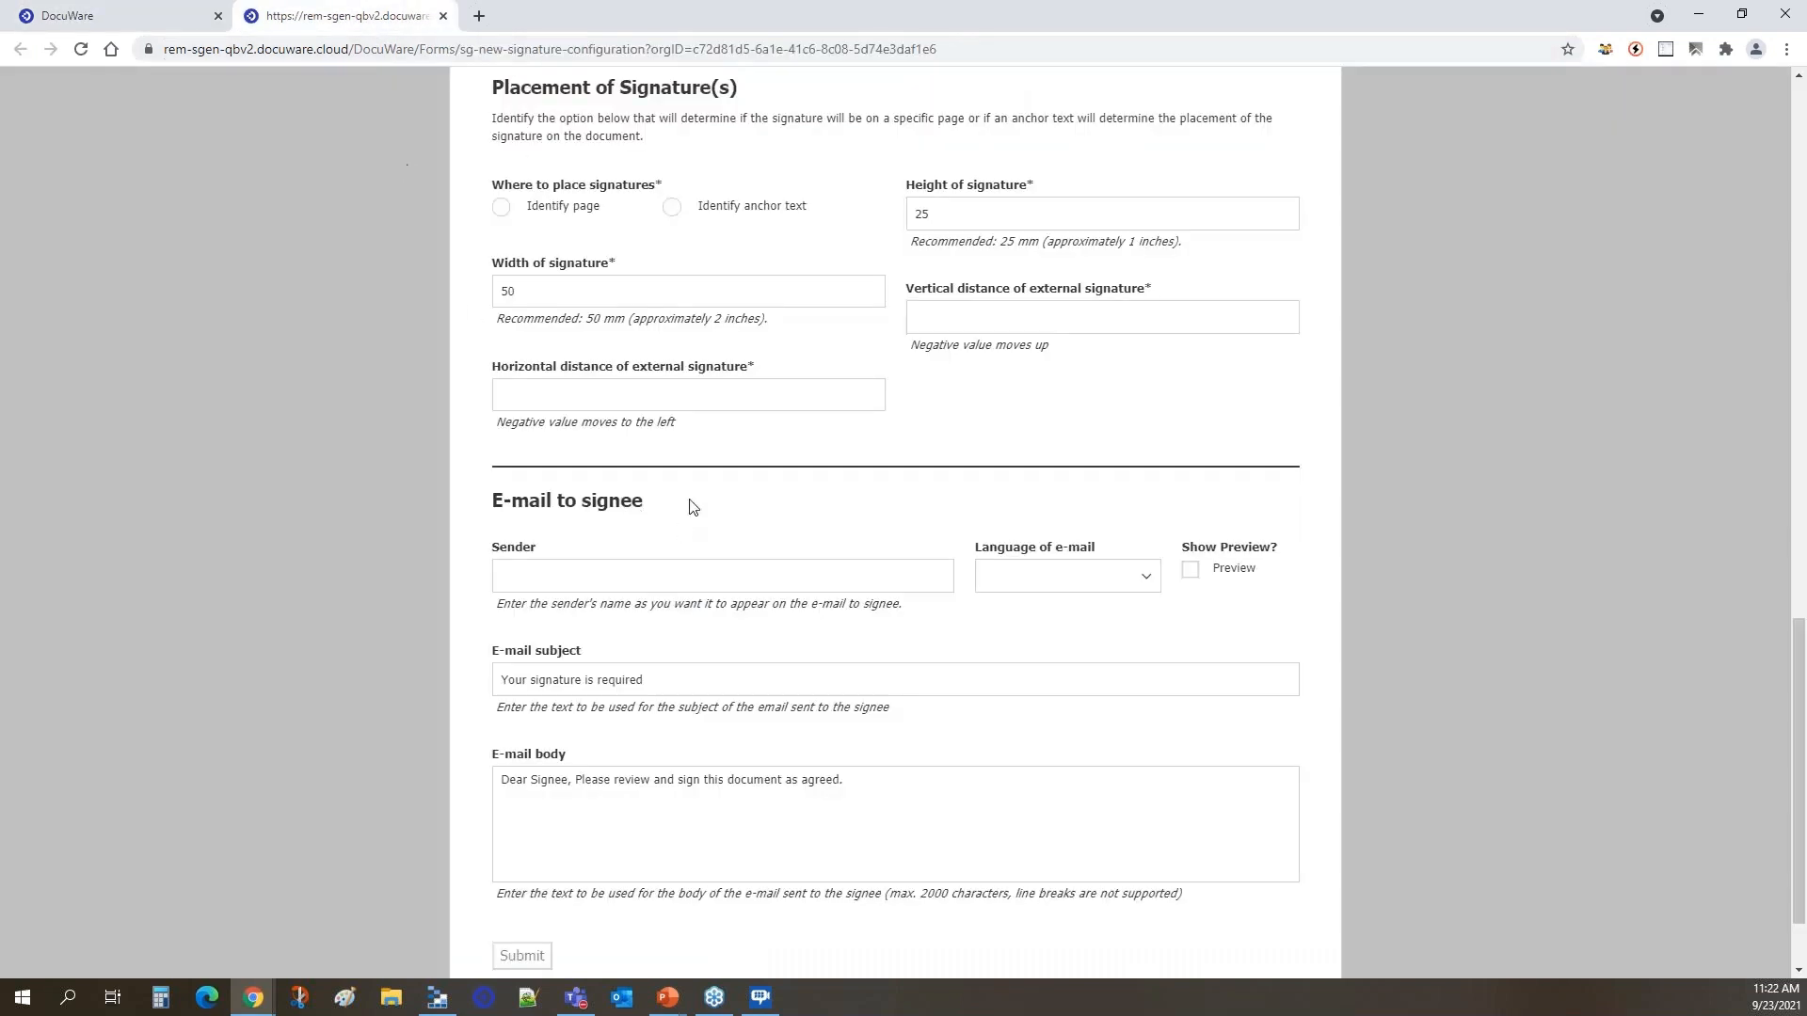
click(673, 208)
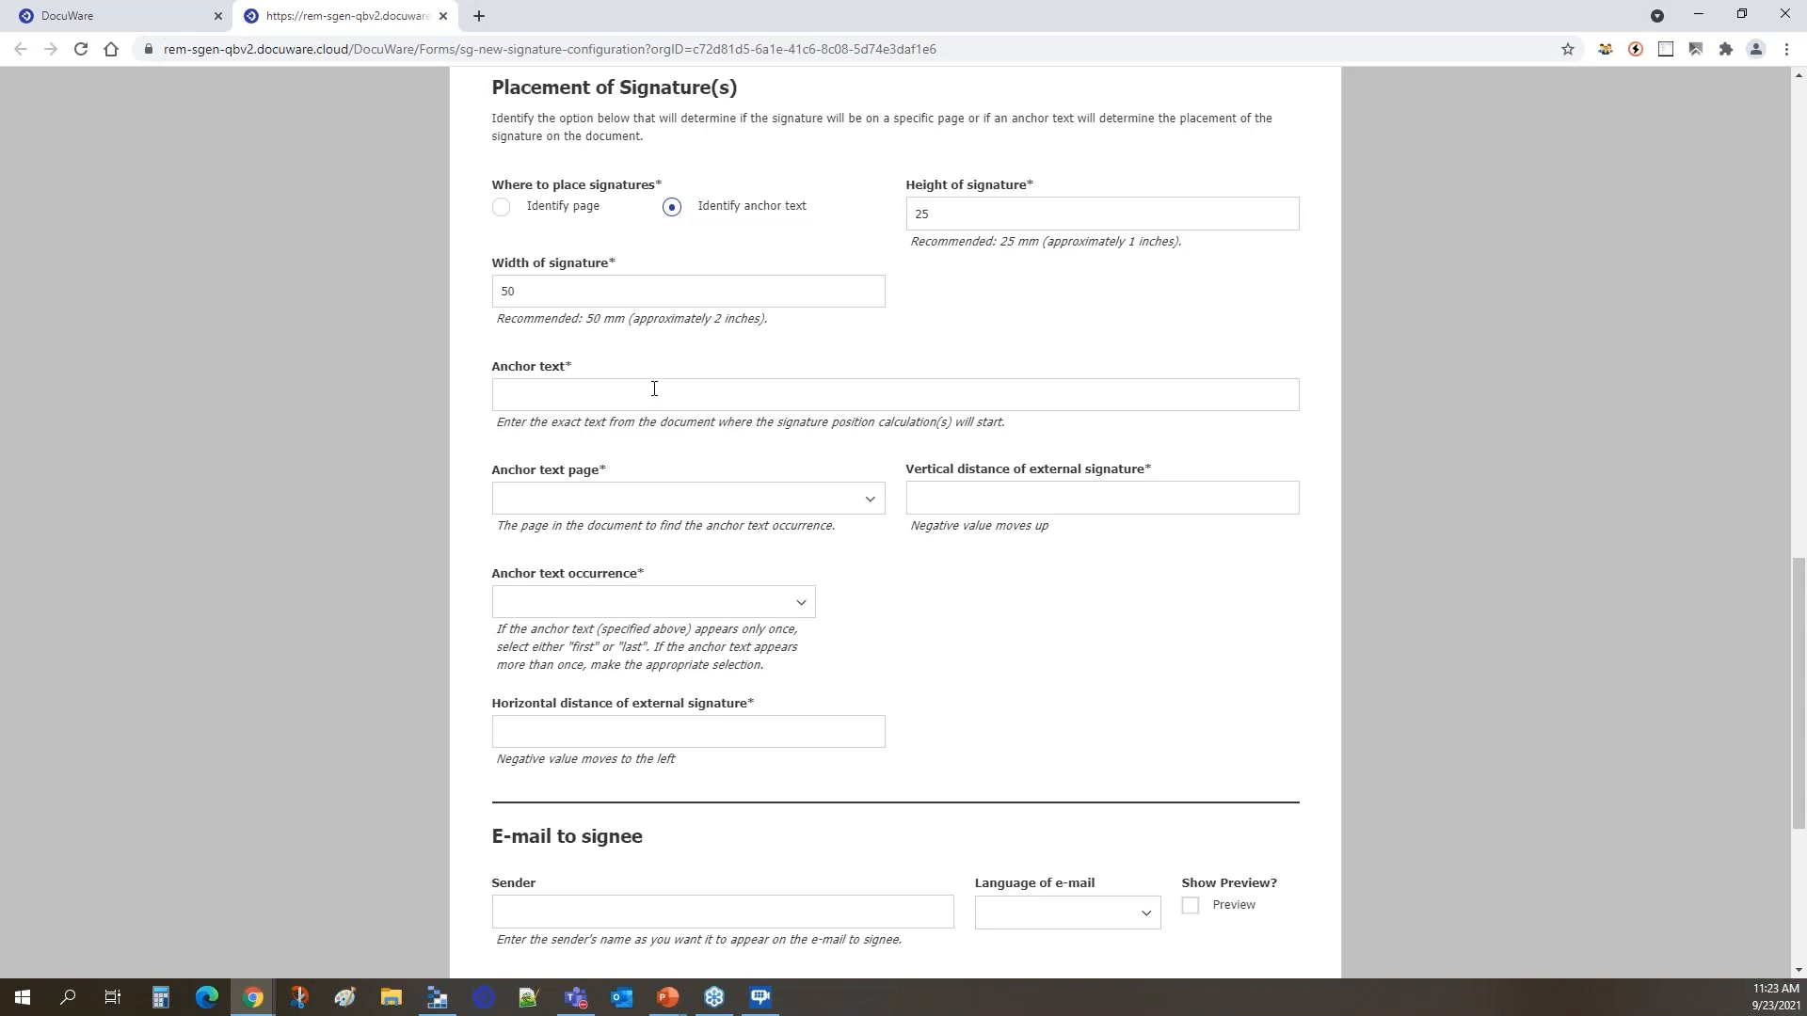
click(613, 397)
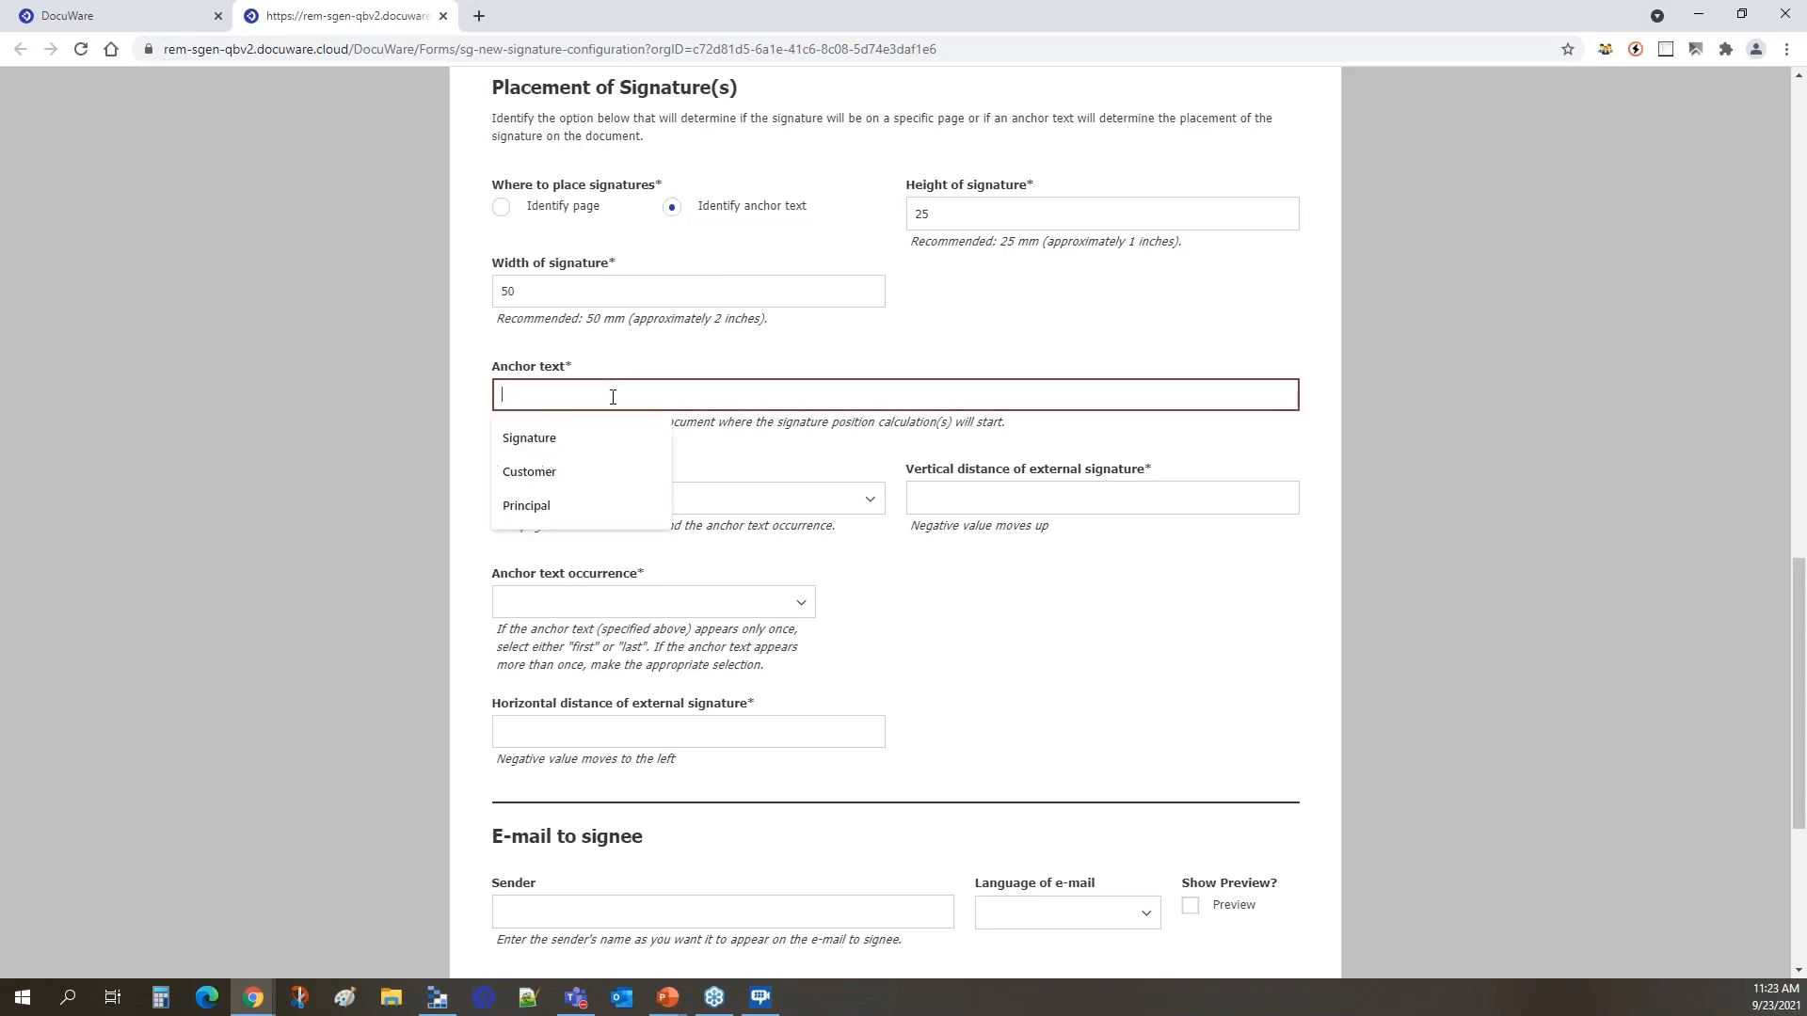
click(527, 438)
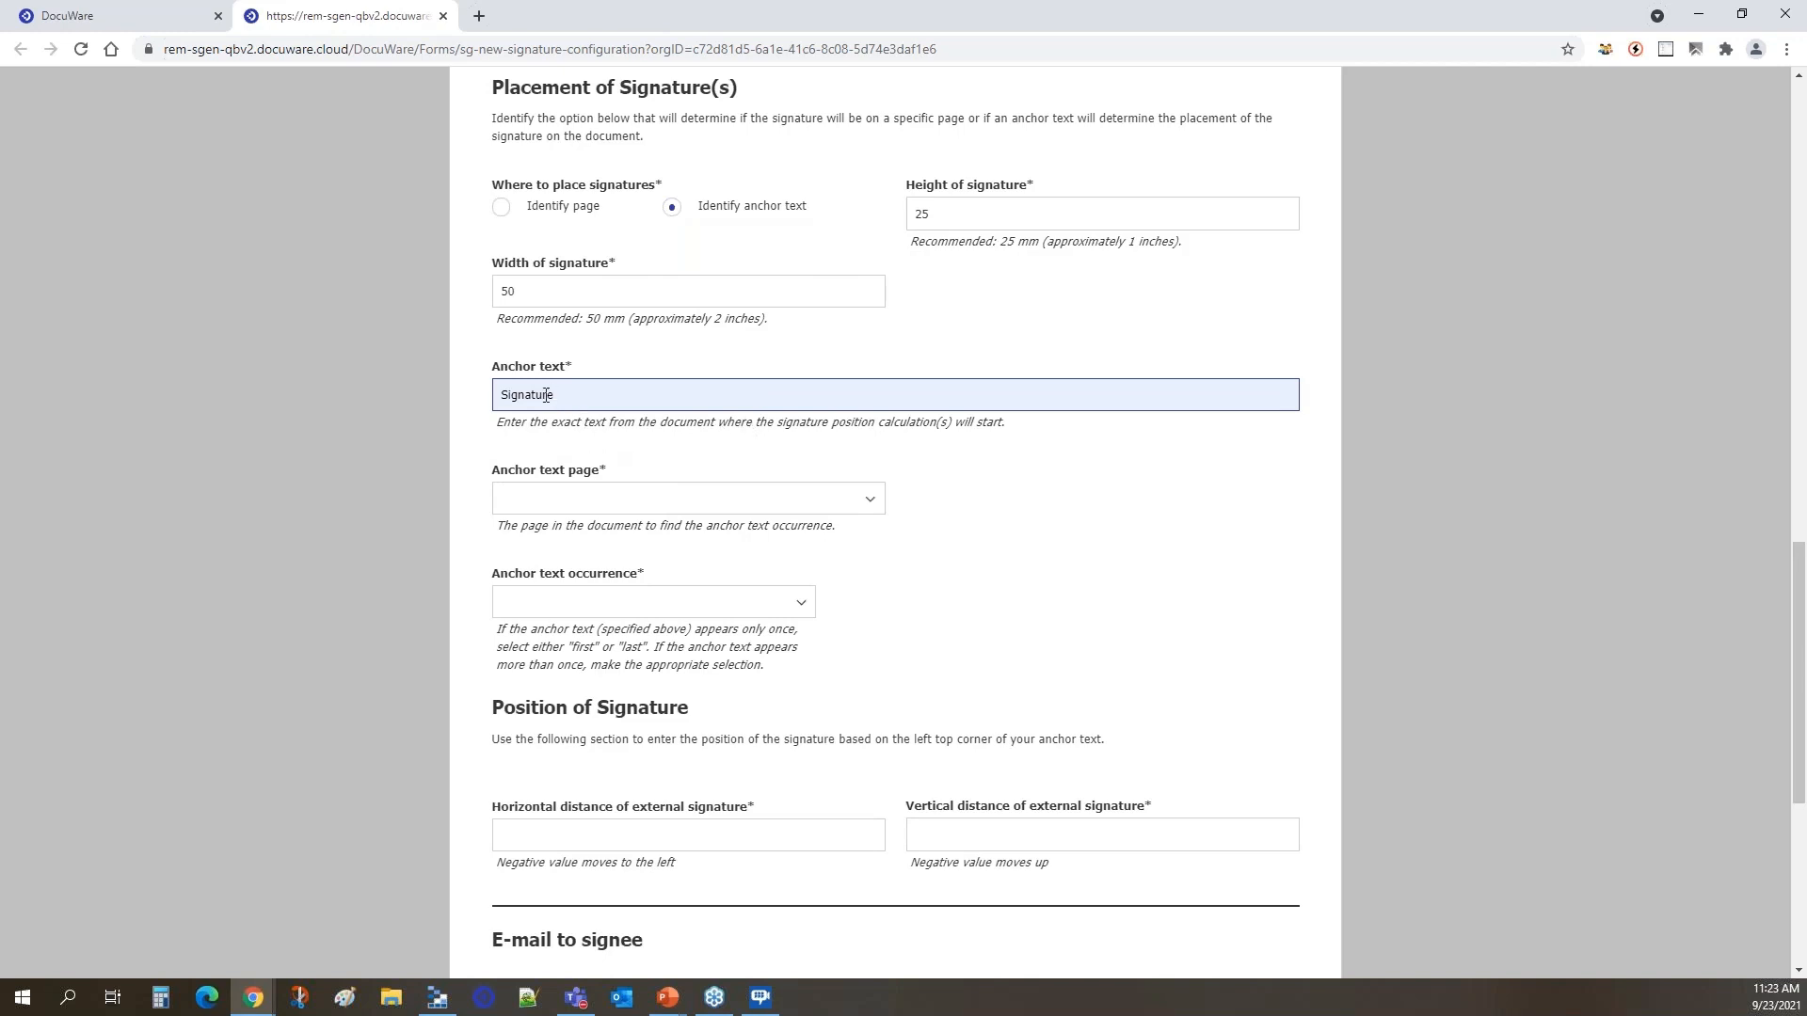
Set the anchor text page to "On the last page" and the anchor text occurrence to "The first".
click(873, 500)
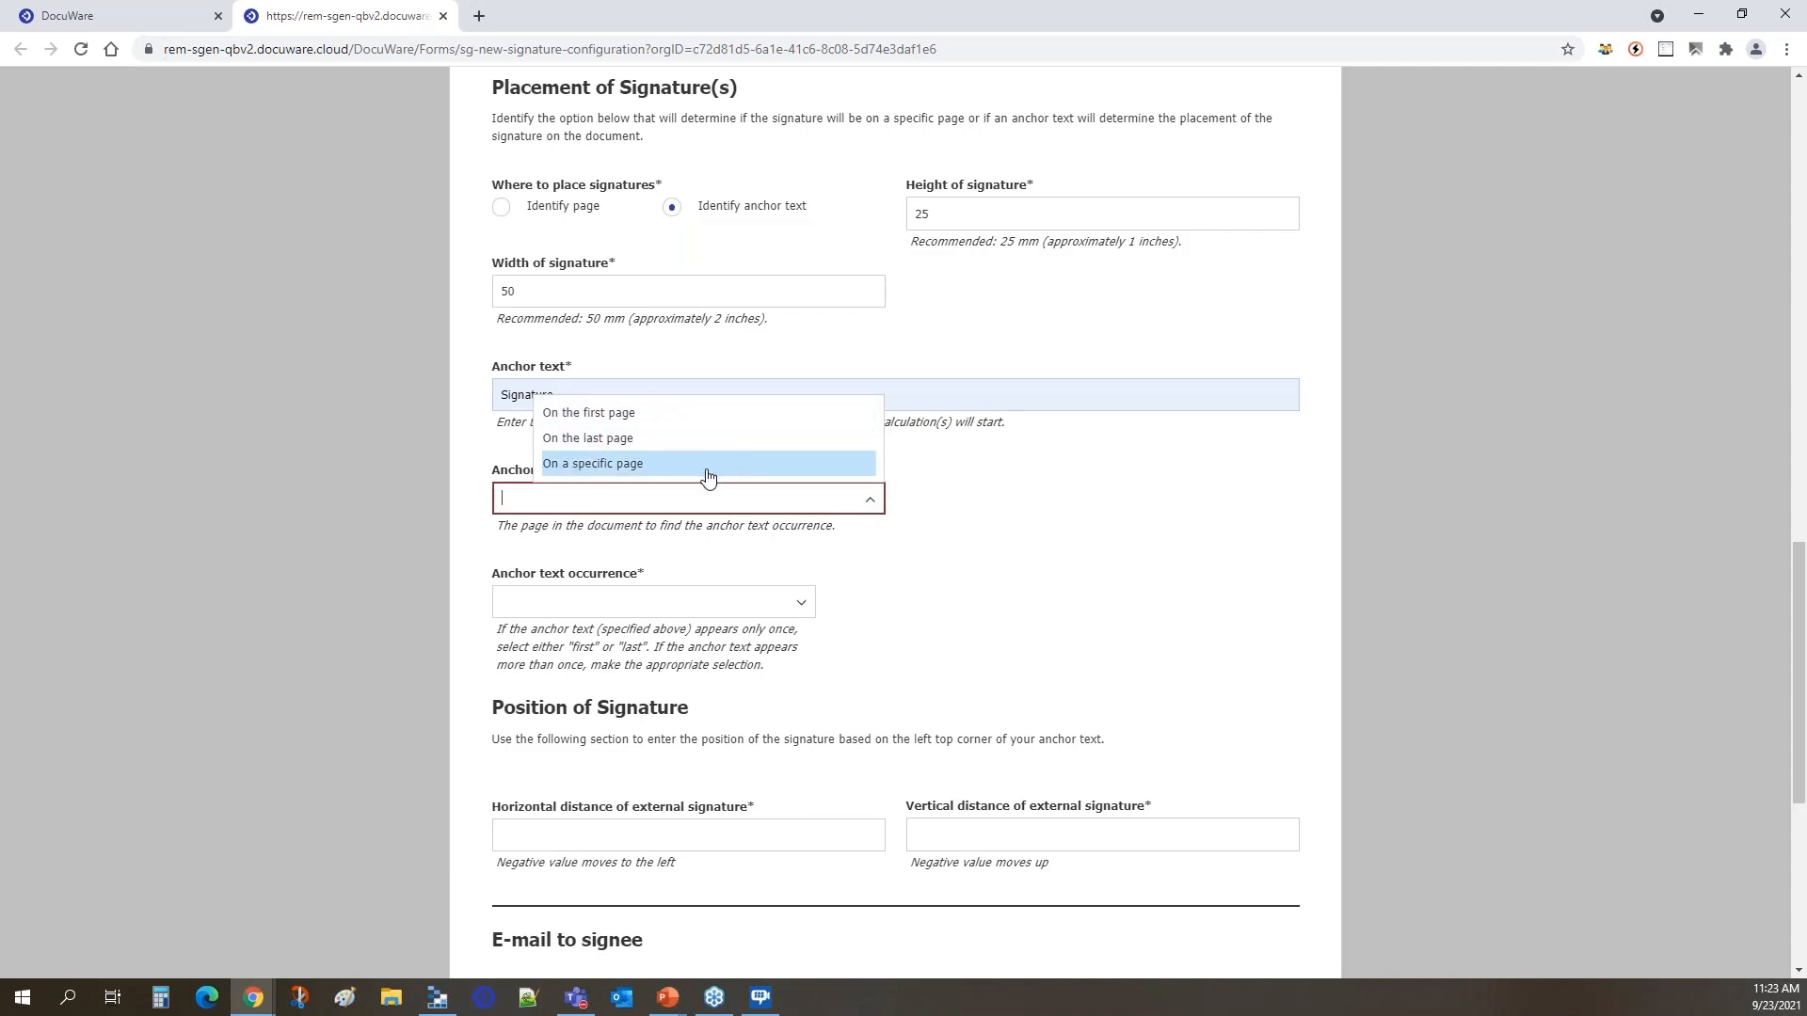
click(596, 438)
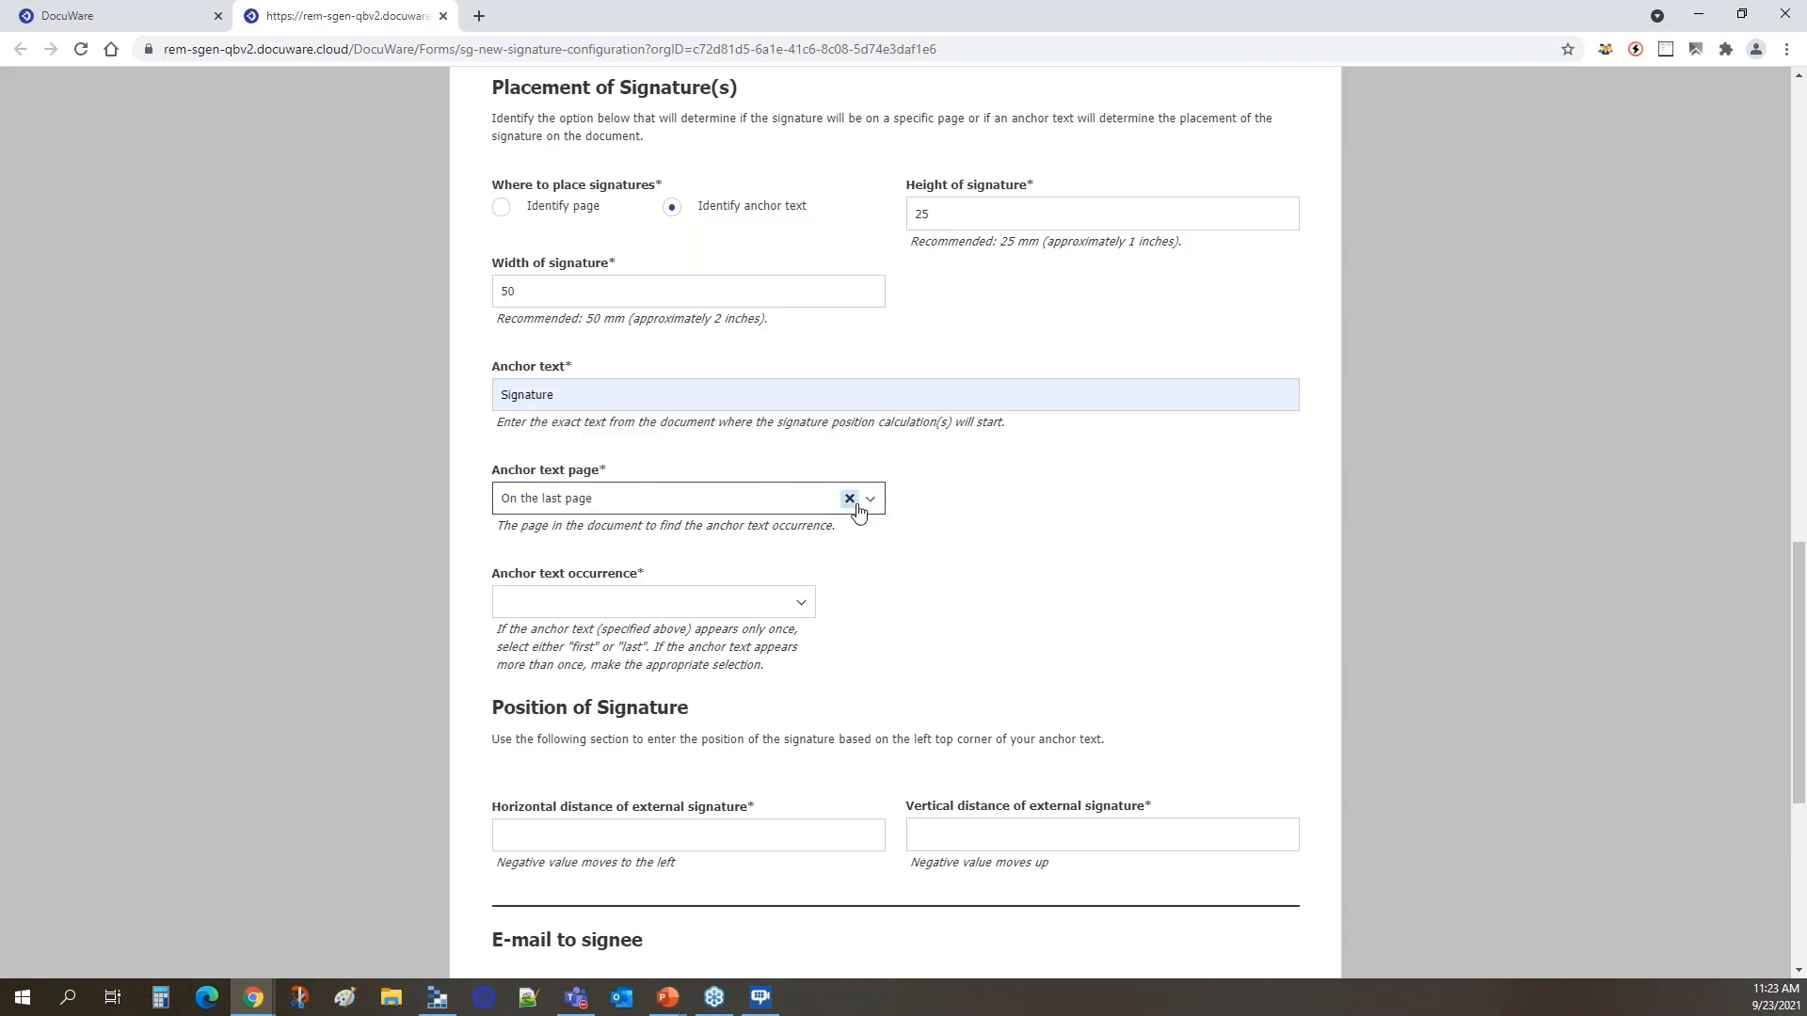
scroll(856, 508, down, 1)
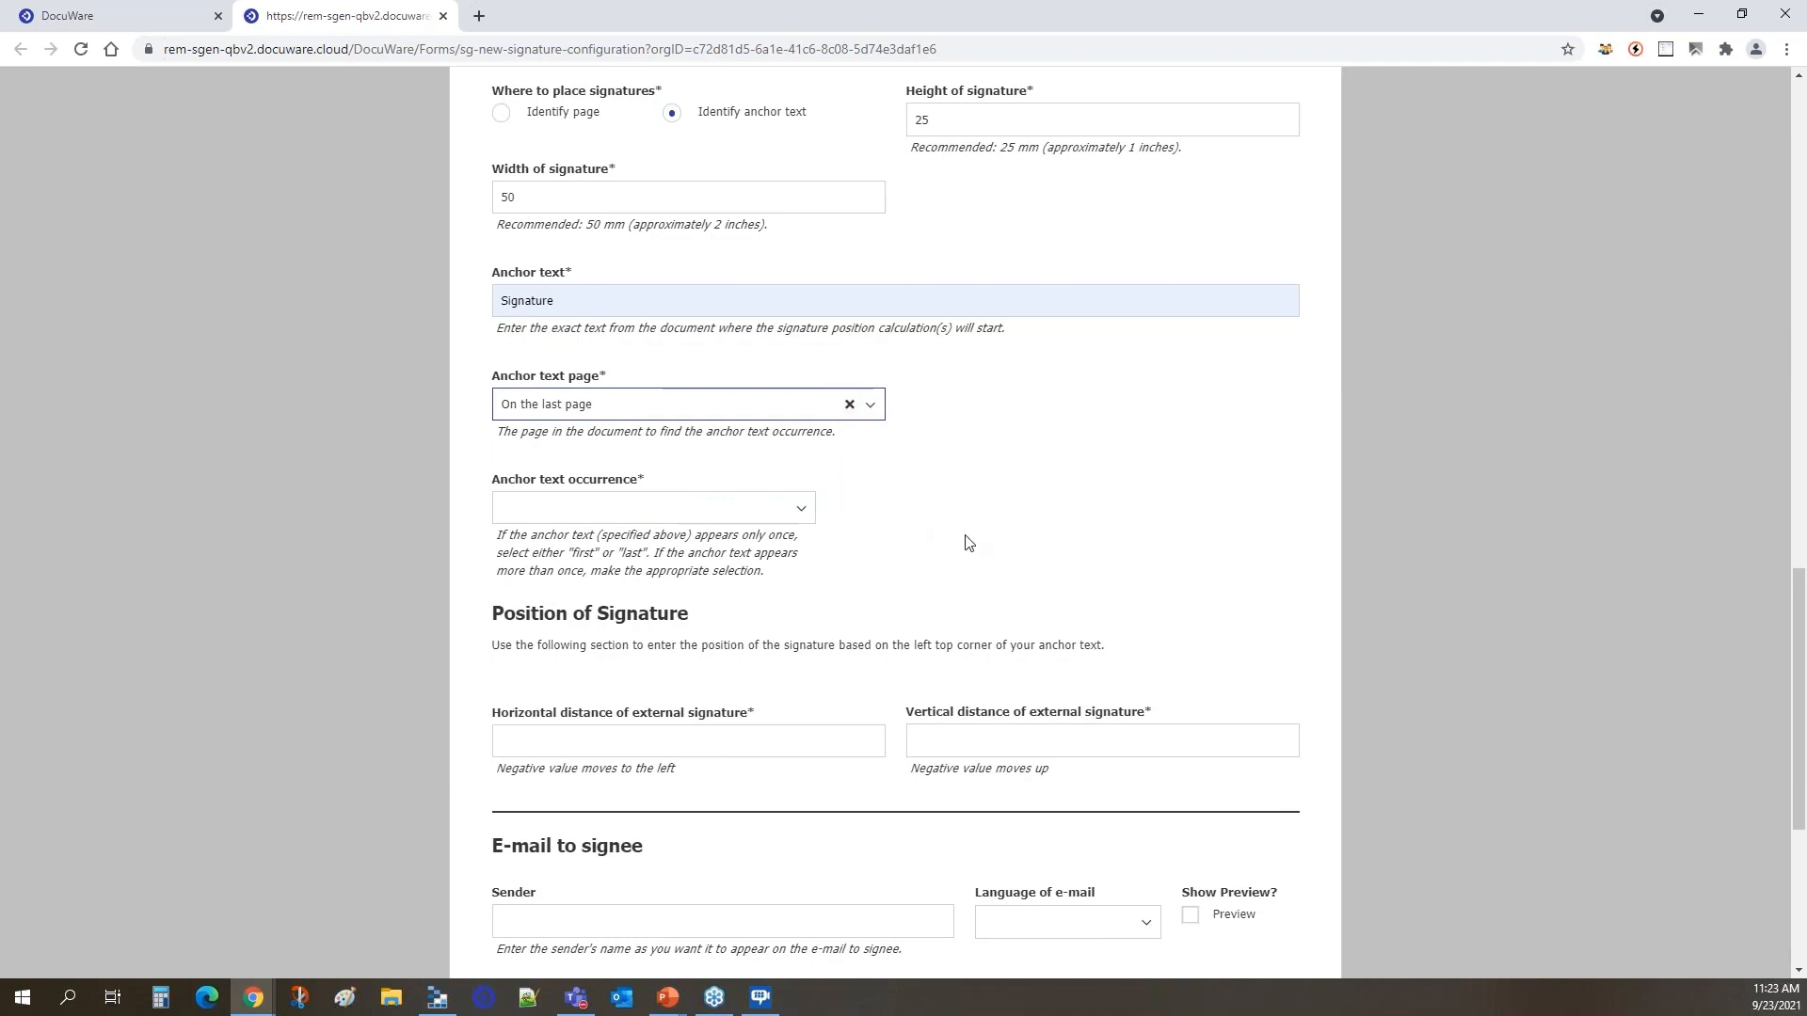
click(802, 515)
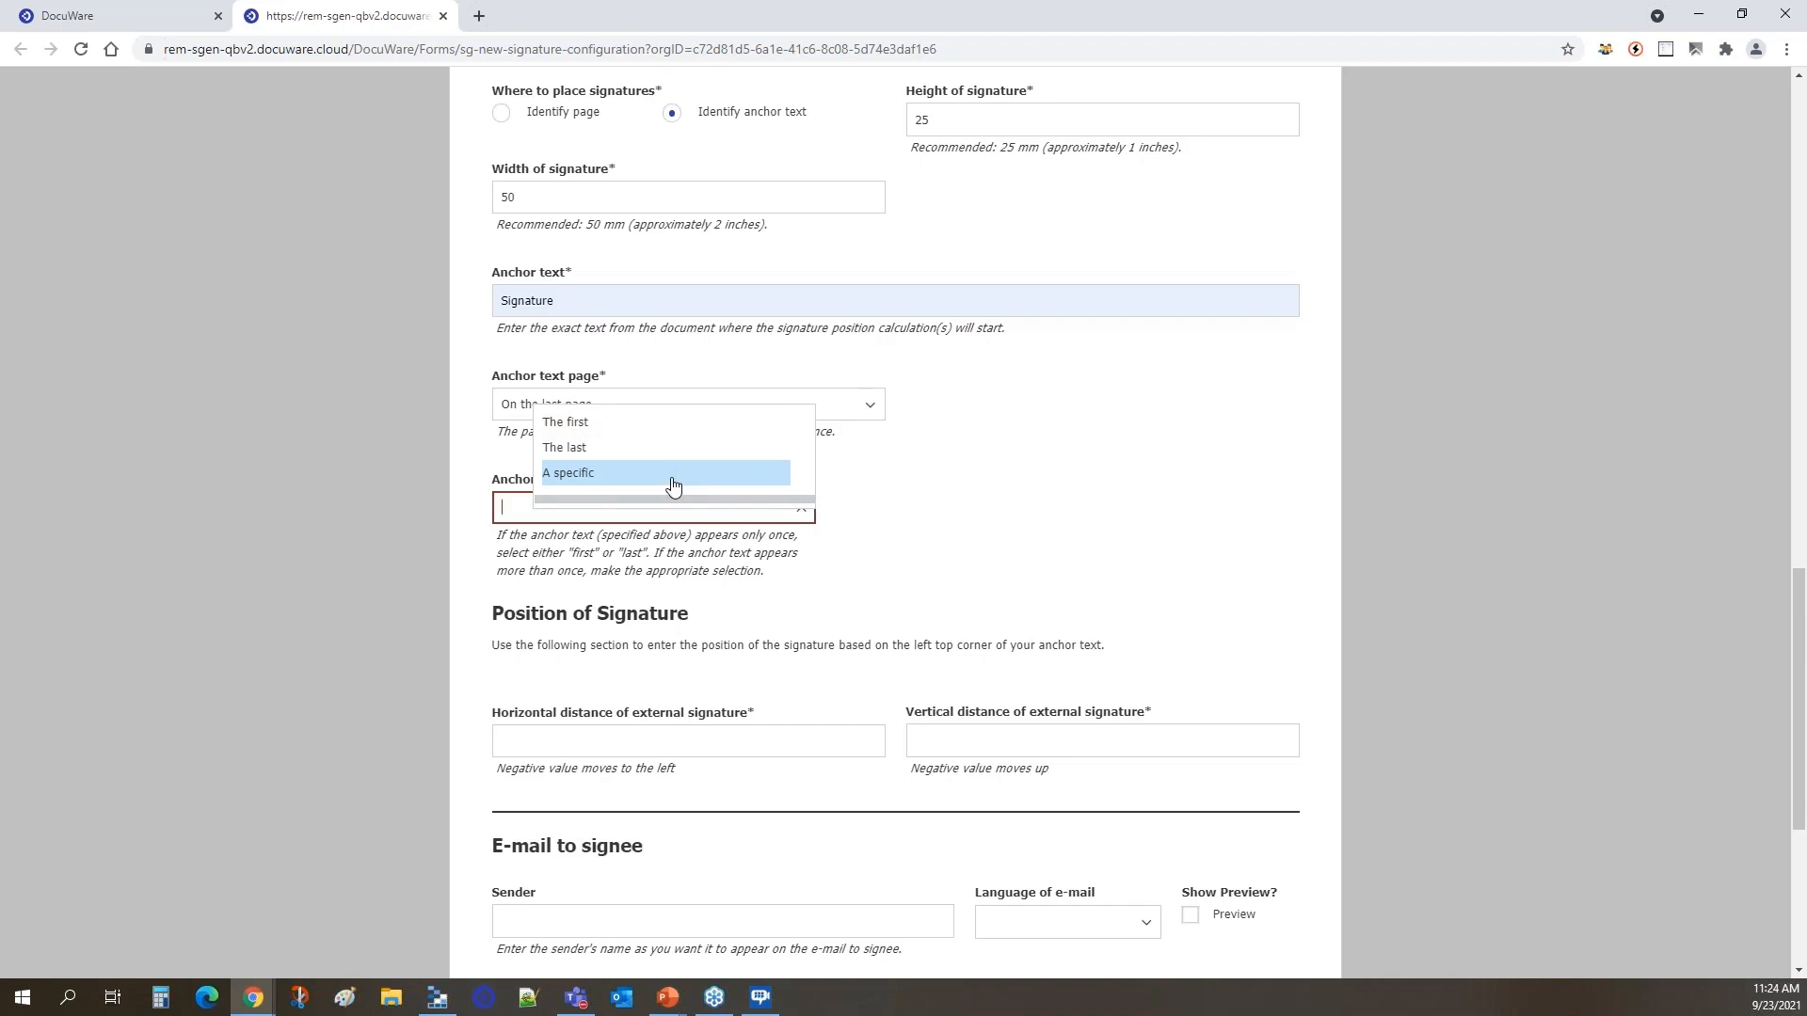
click(602, 423)
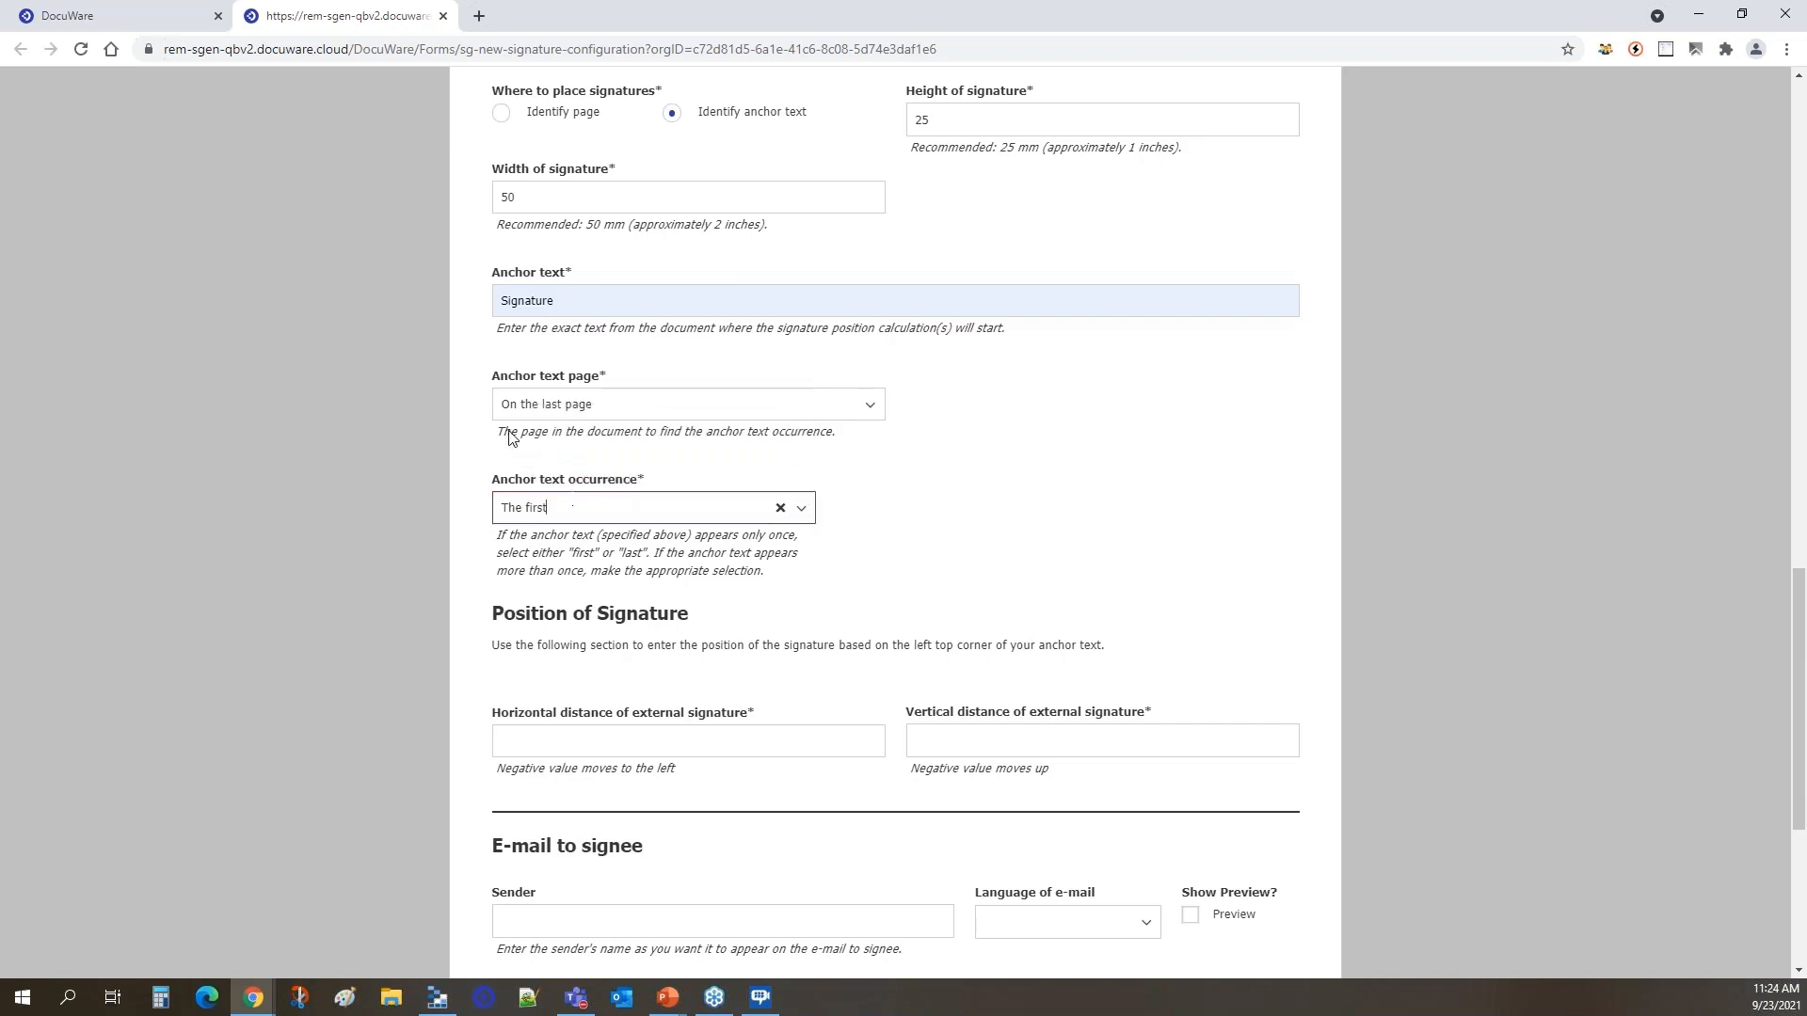
key(shift+Tab)
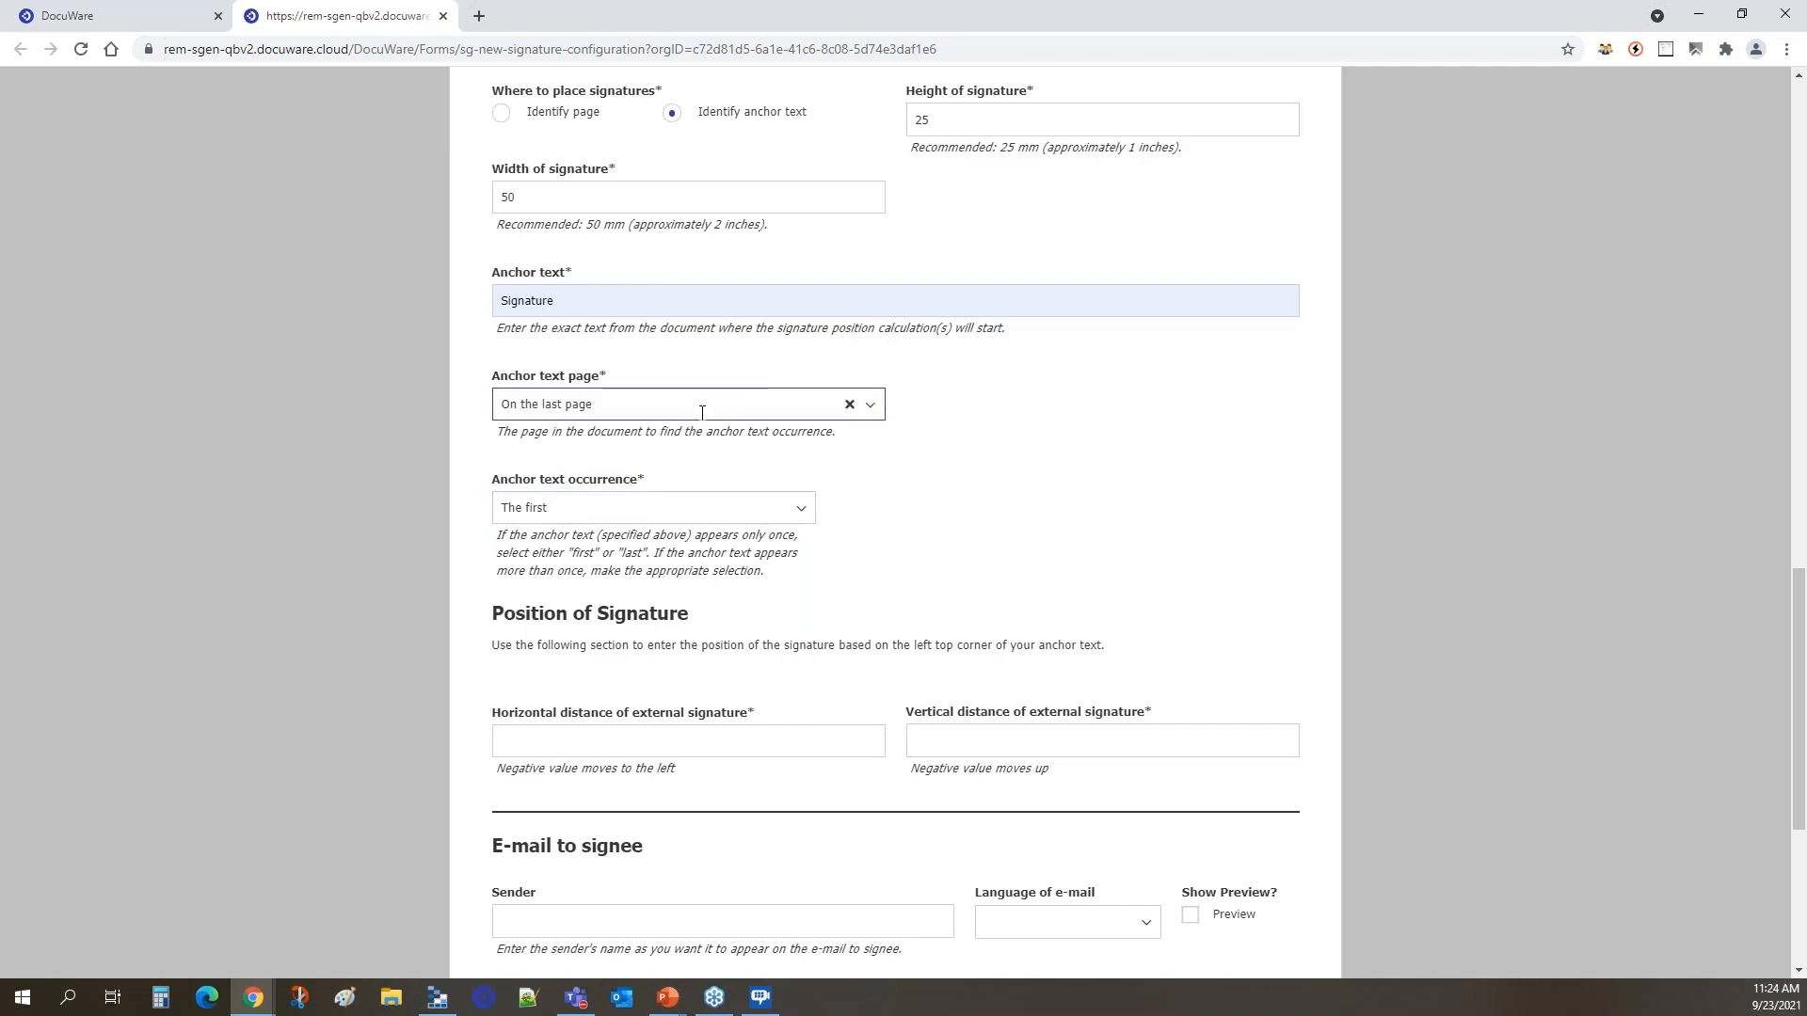
Compare the agreement's signature blocks with the form's horizontal and vertical distance fields for the external signature.
scroll(702, 413, down, 3)
scroll(706, 424, down, 1)
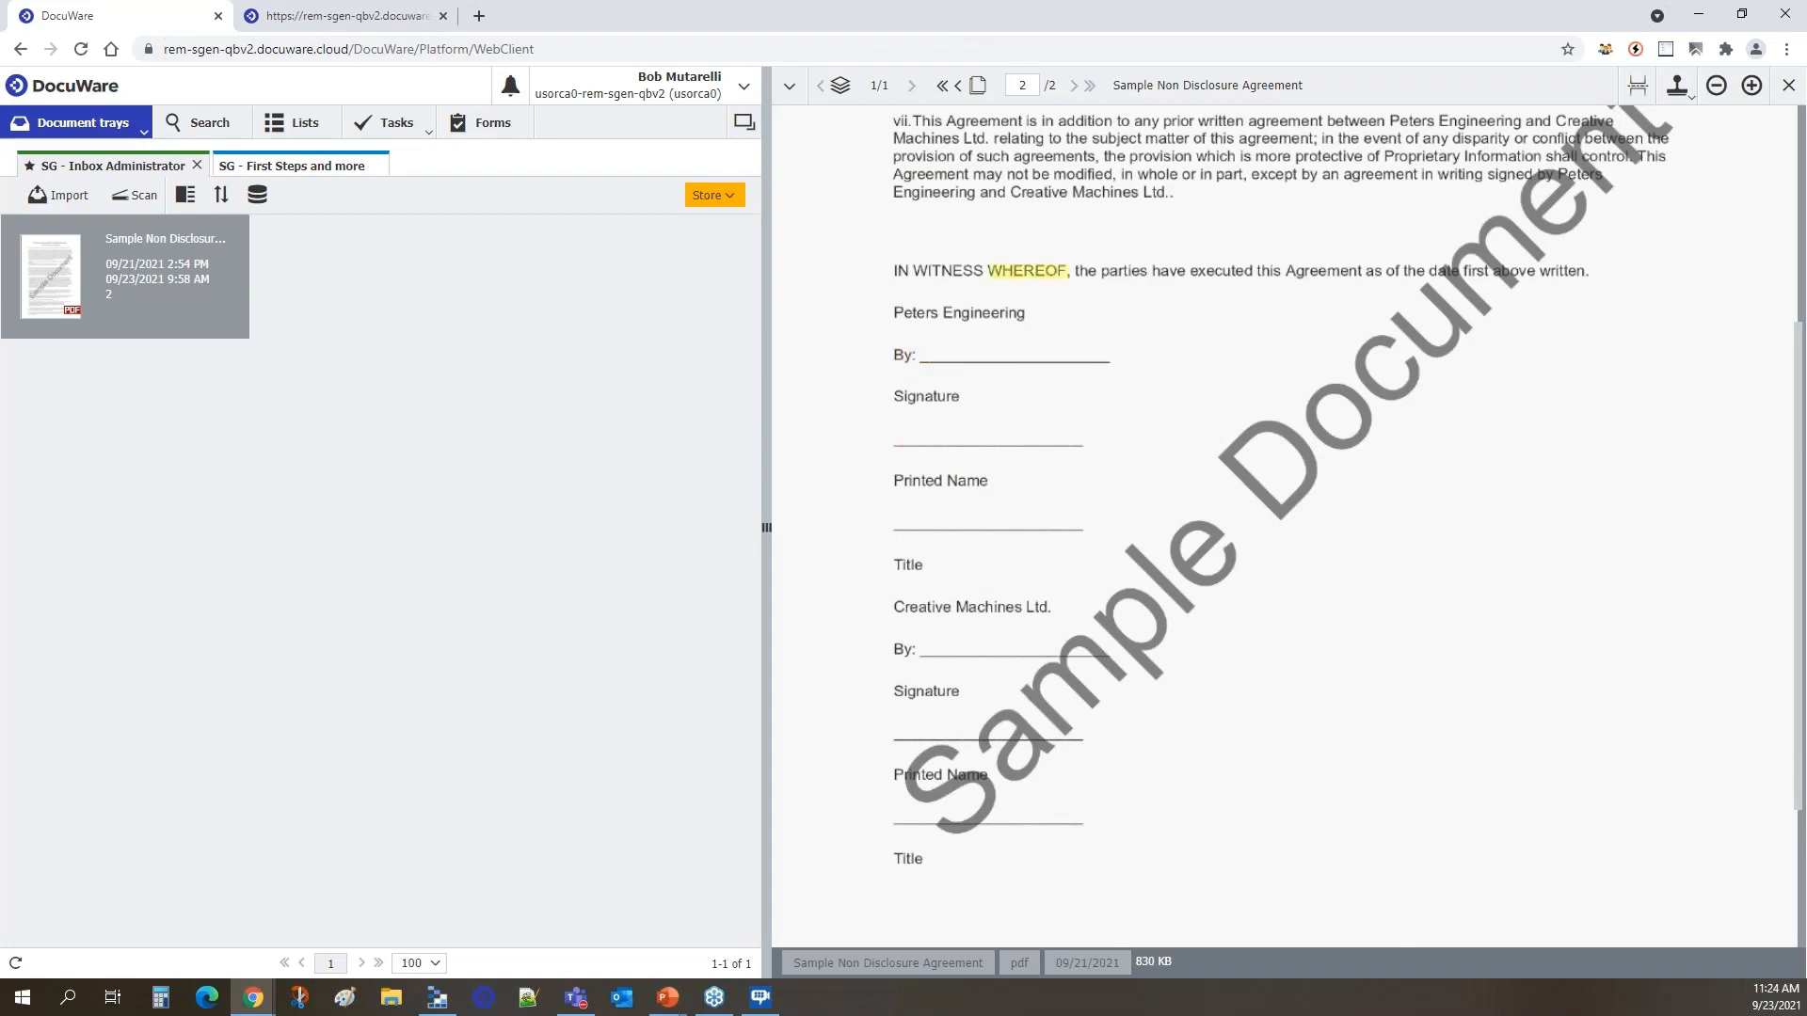
click(351, 18)
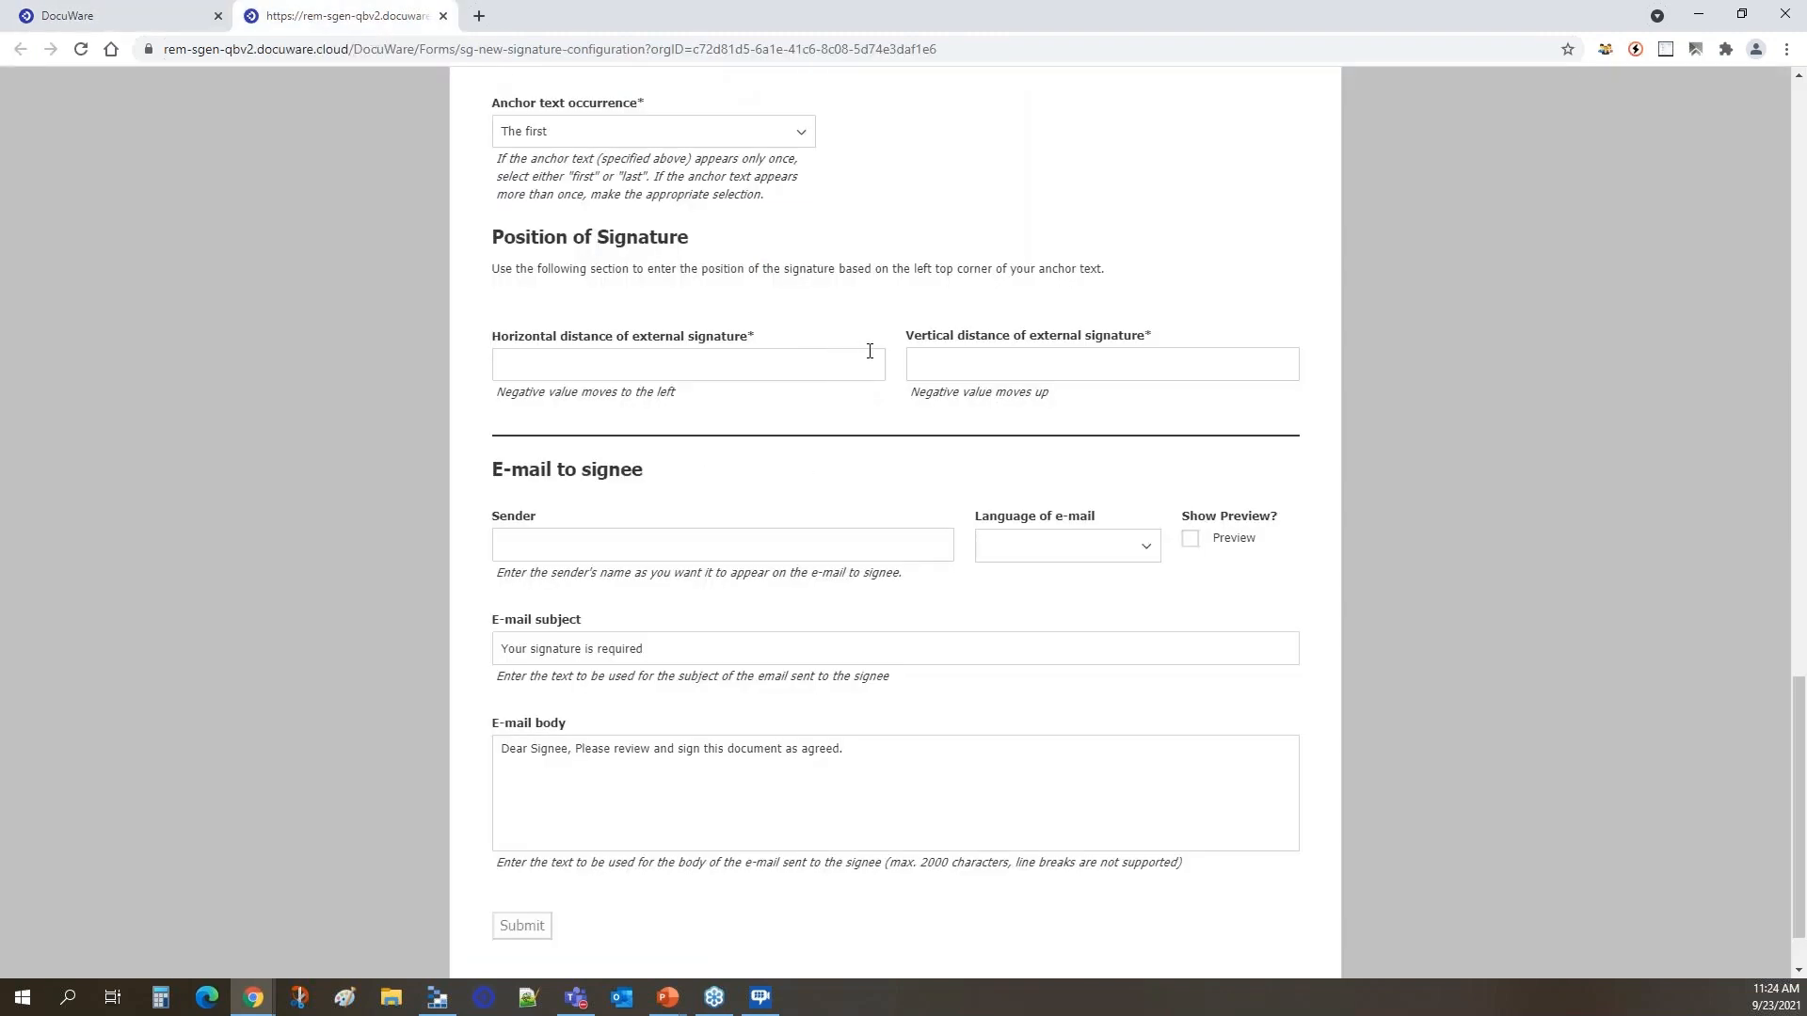
click(996, 368)
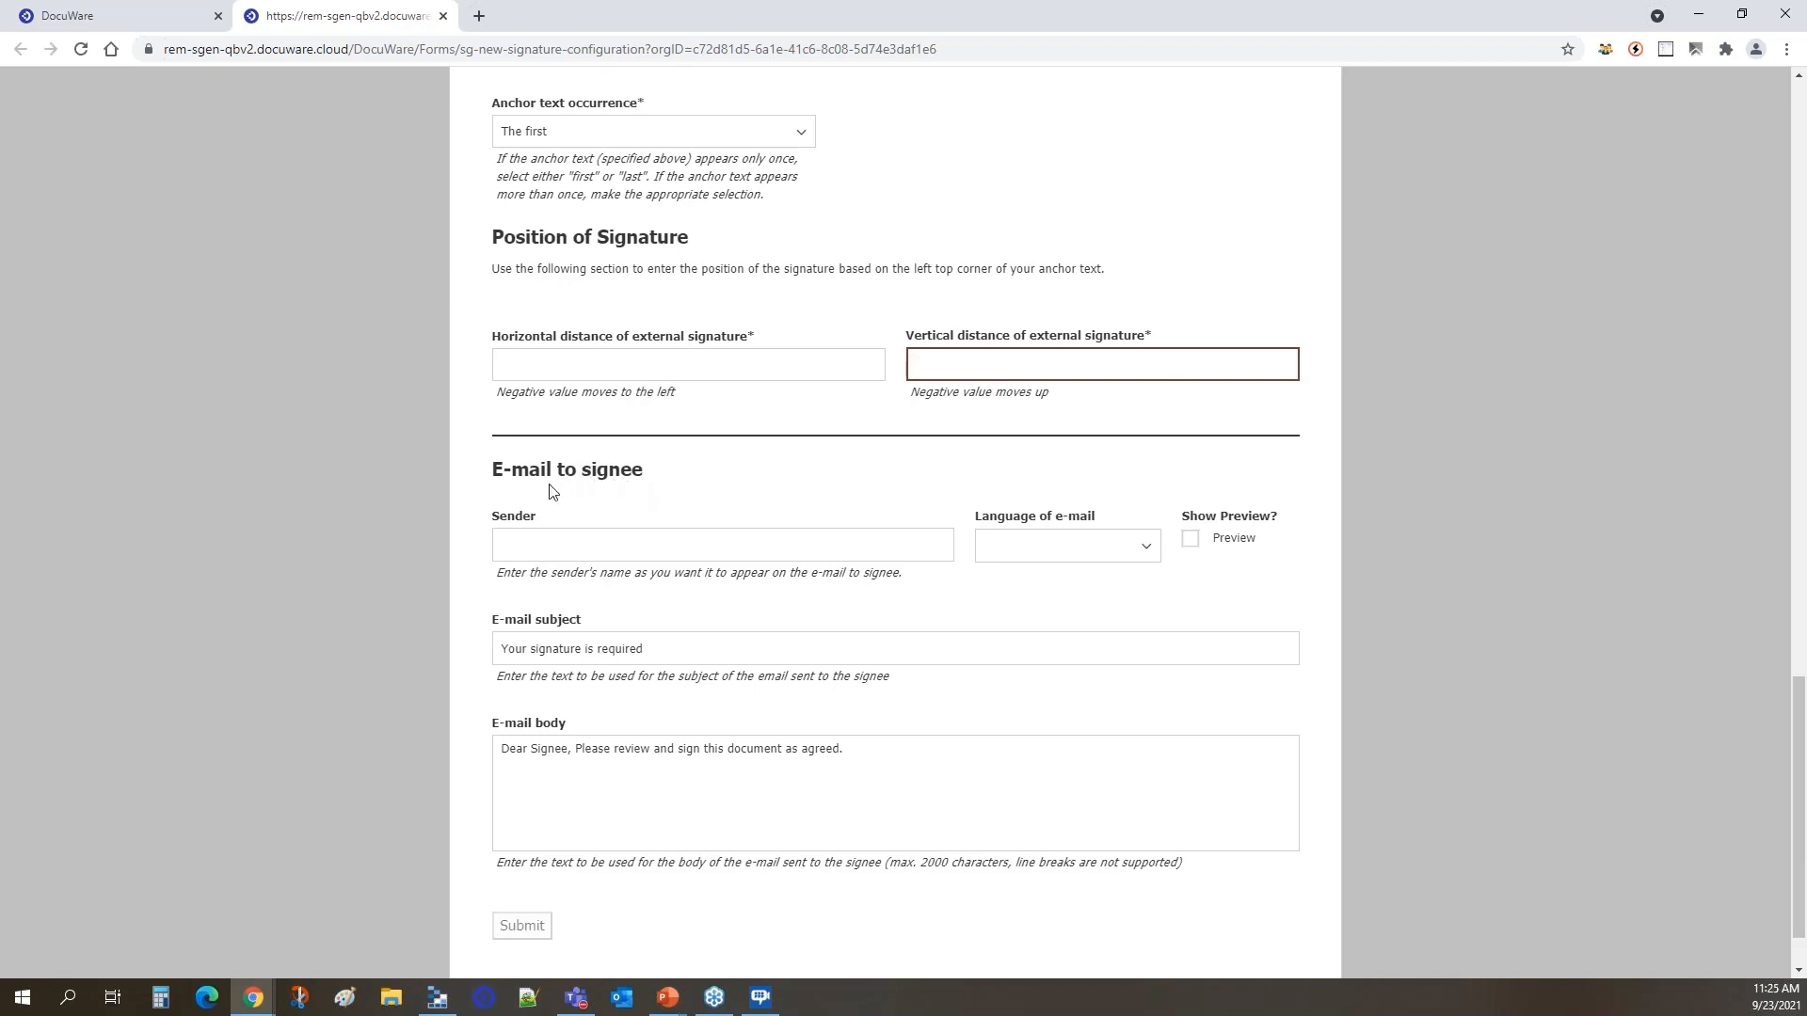
Set the signee e-mail's sender to "The Preconfigured Solutions Team" and its language to English.
click(612, 544)
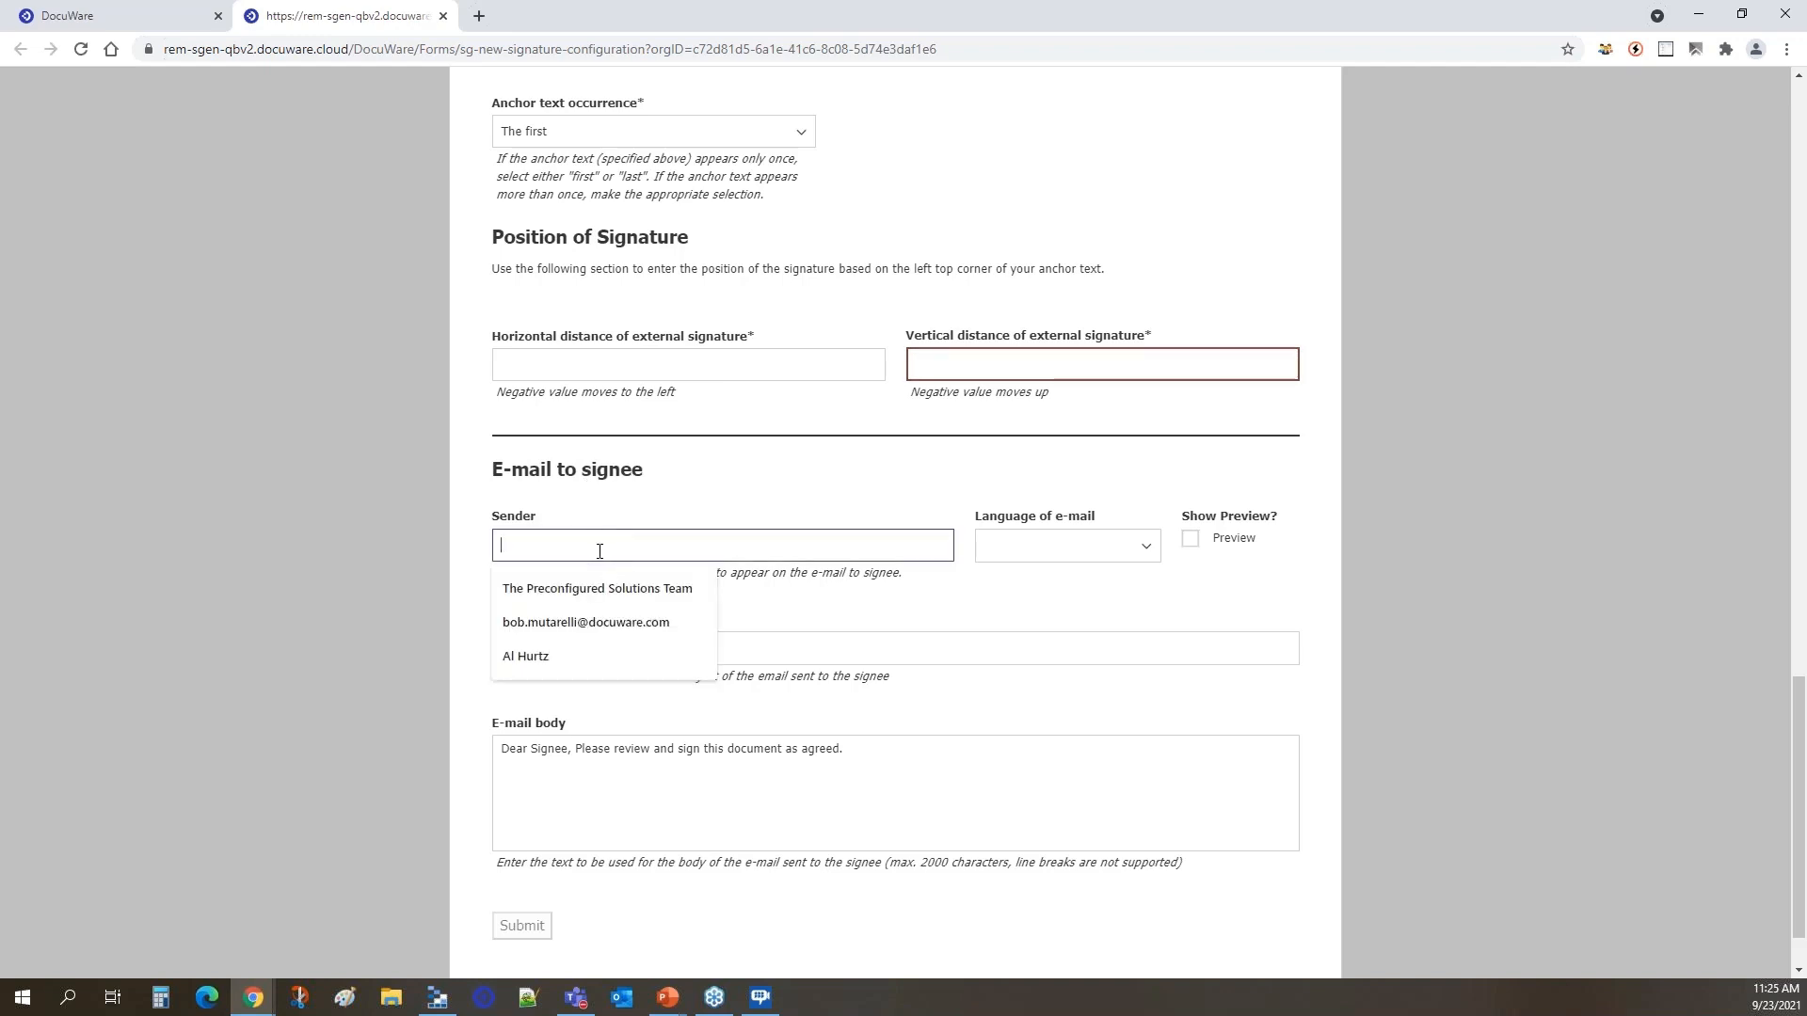
click(585, 591)
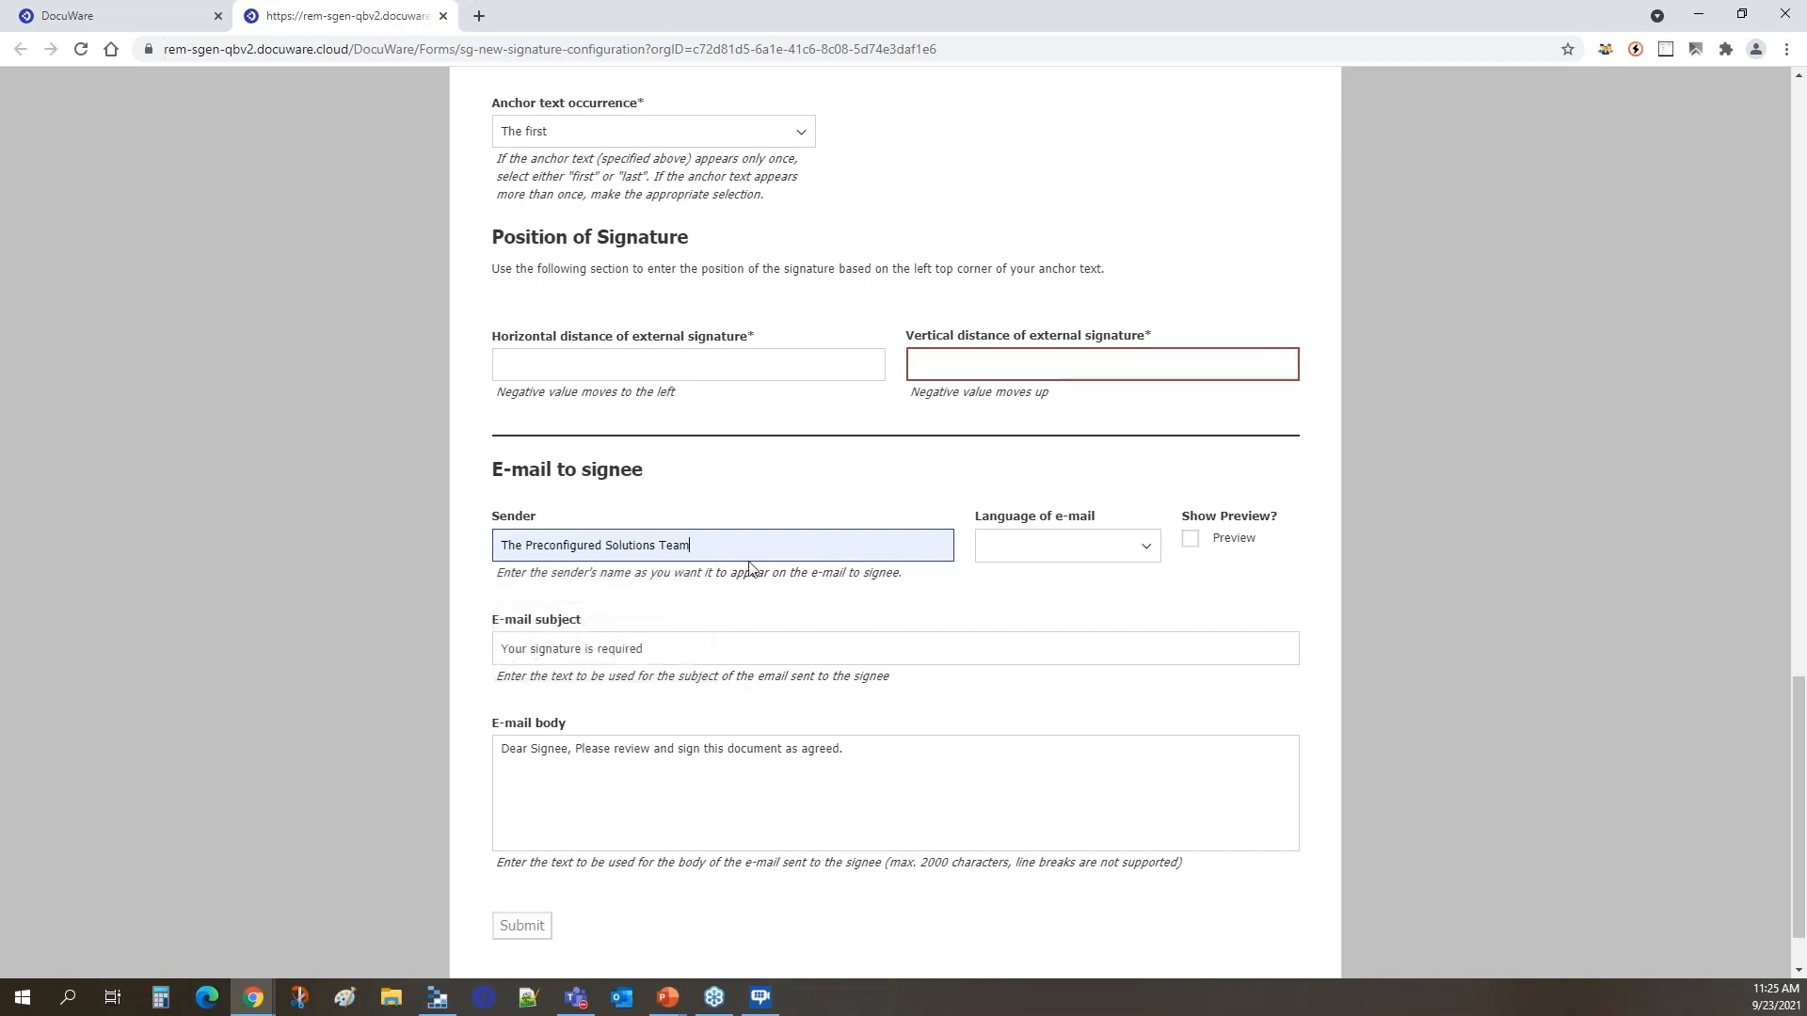
click(1136, 549)
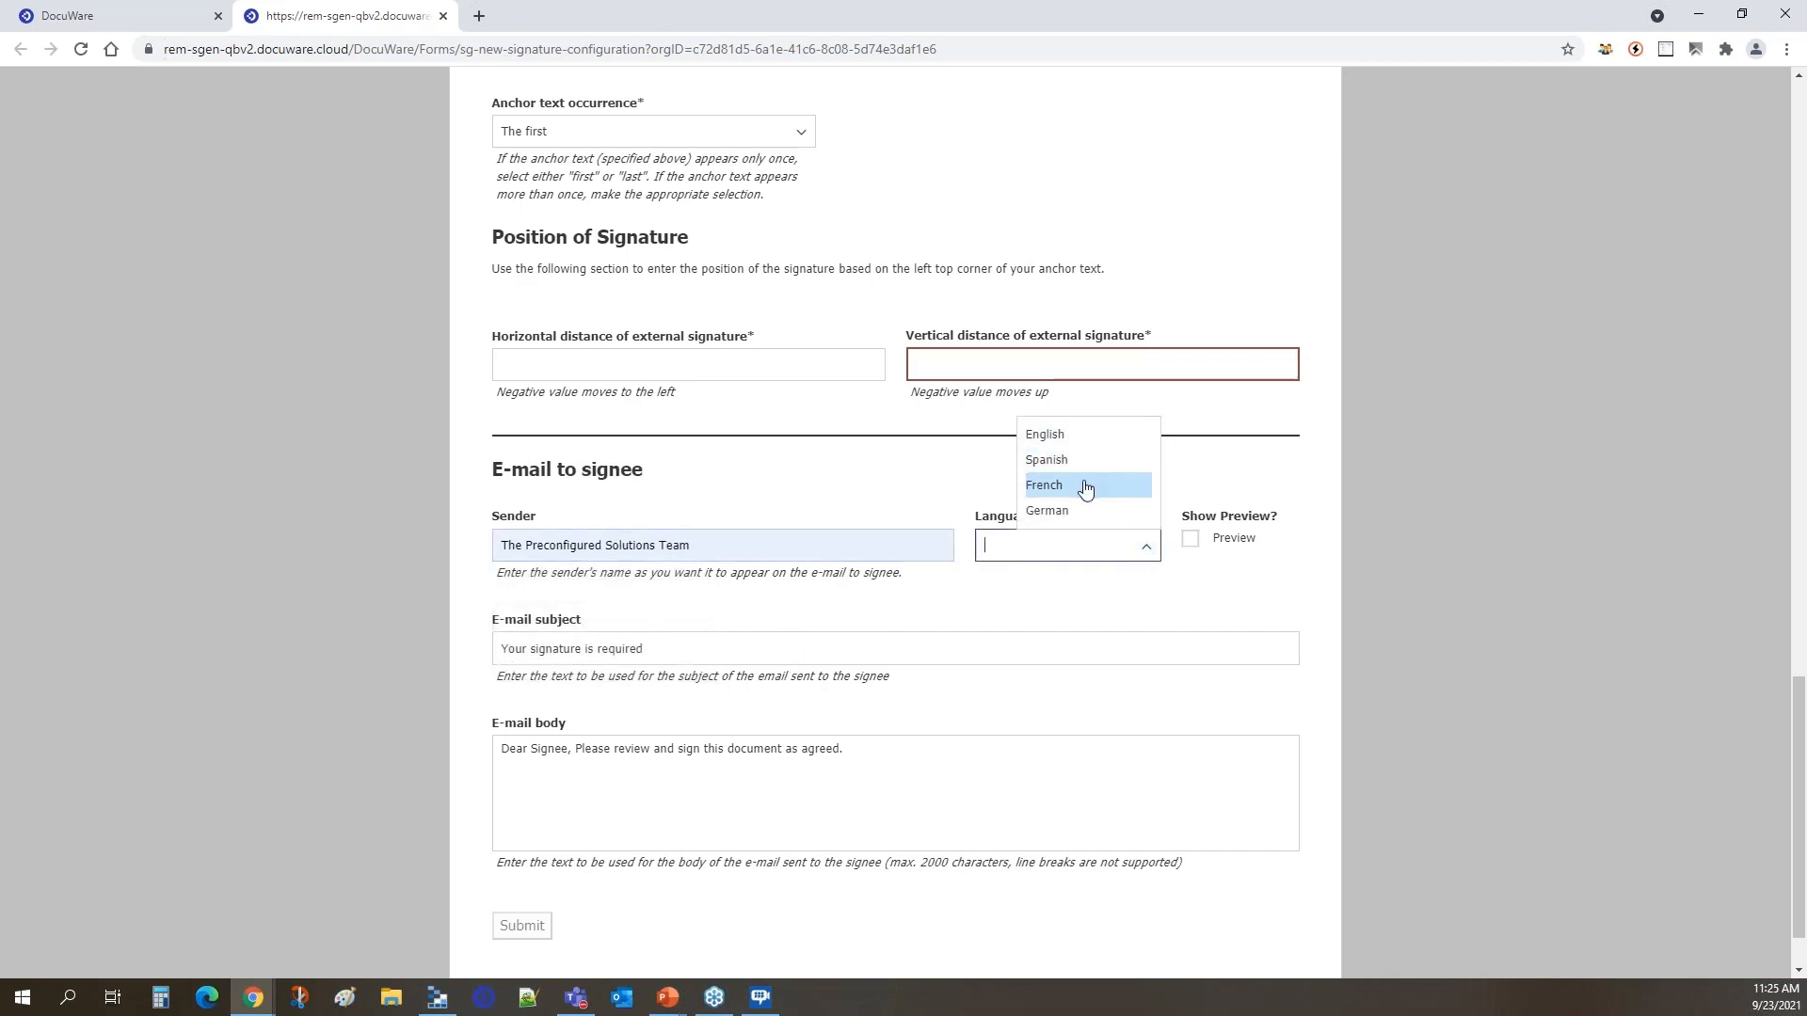
click(1082, 436)
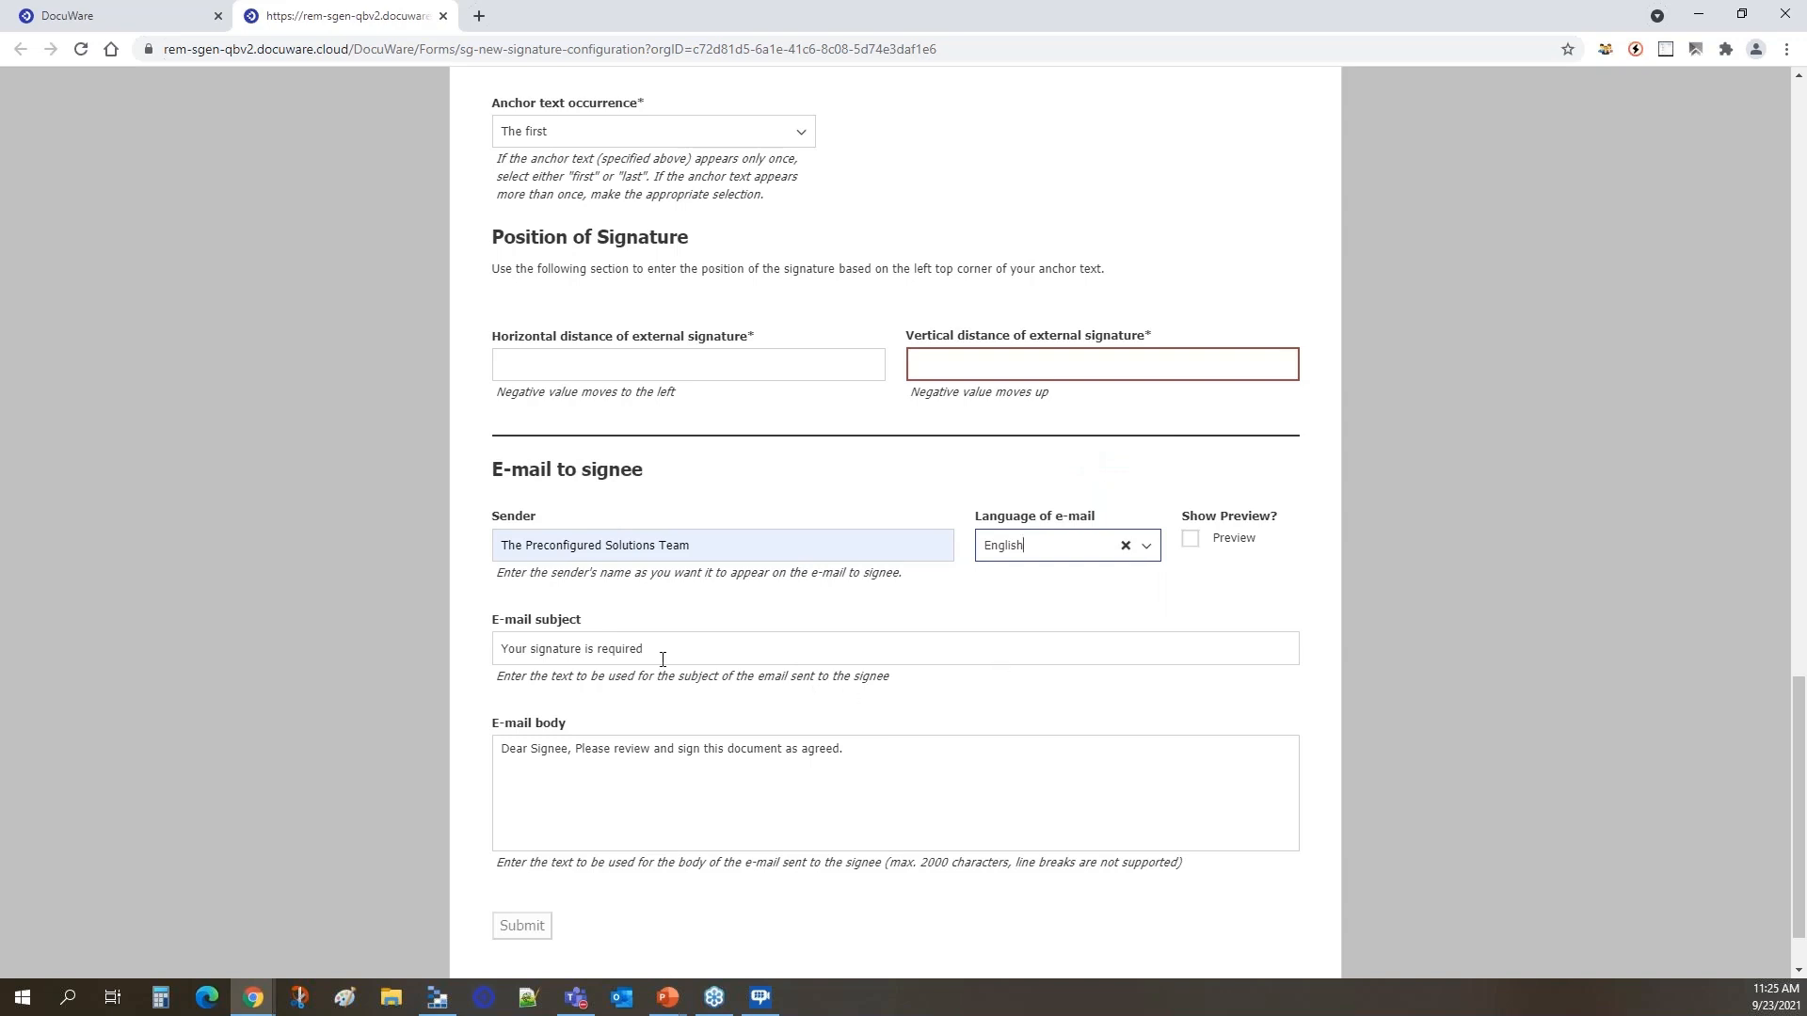
Look over the remaining form sections and close the signature configuration form without submitting it.
scroll(653, 646, down, 1)
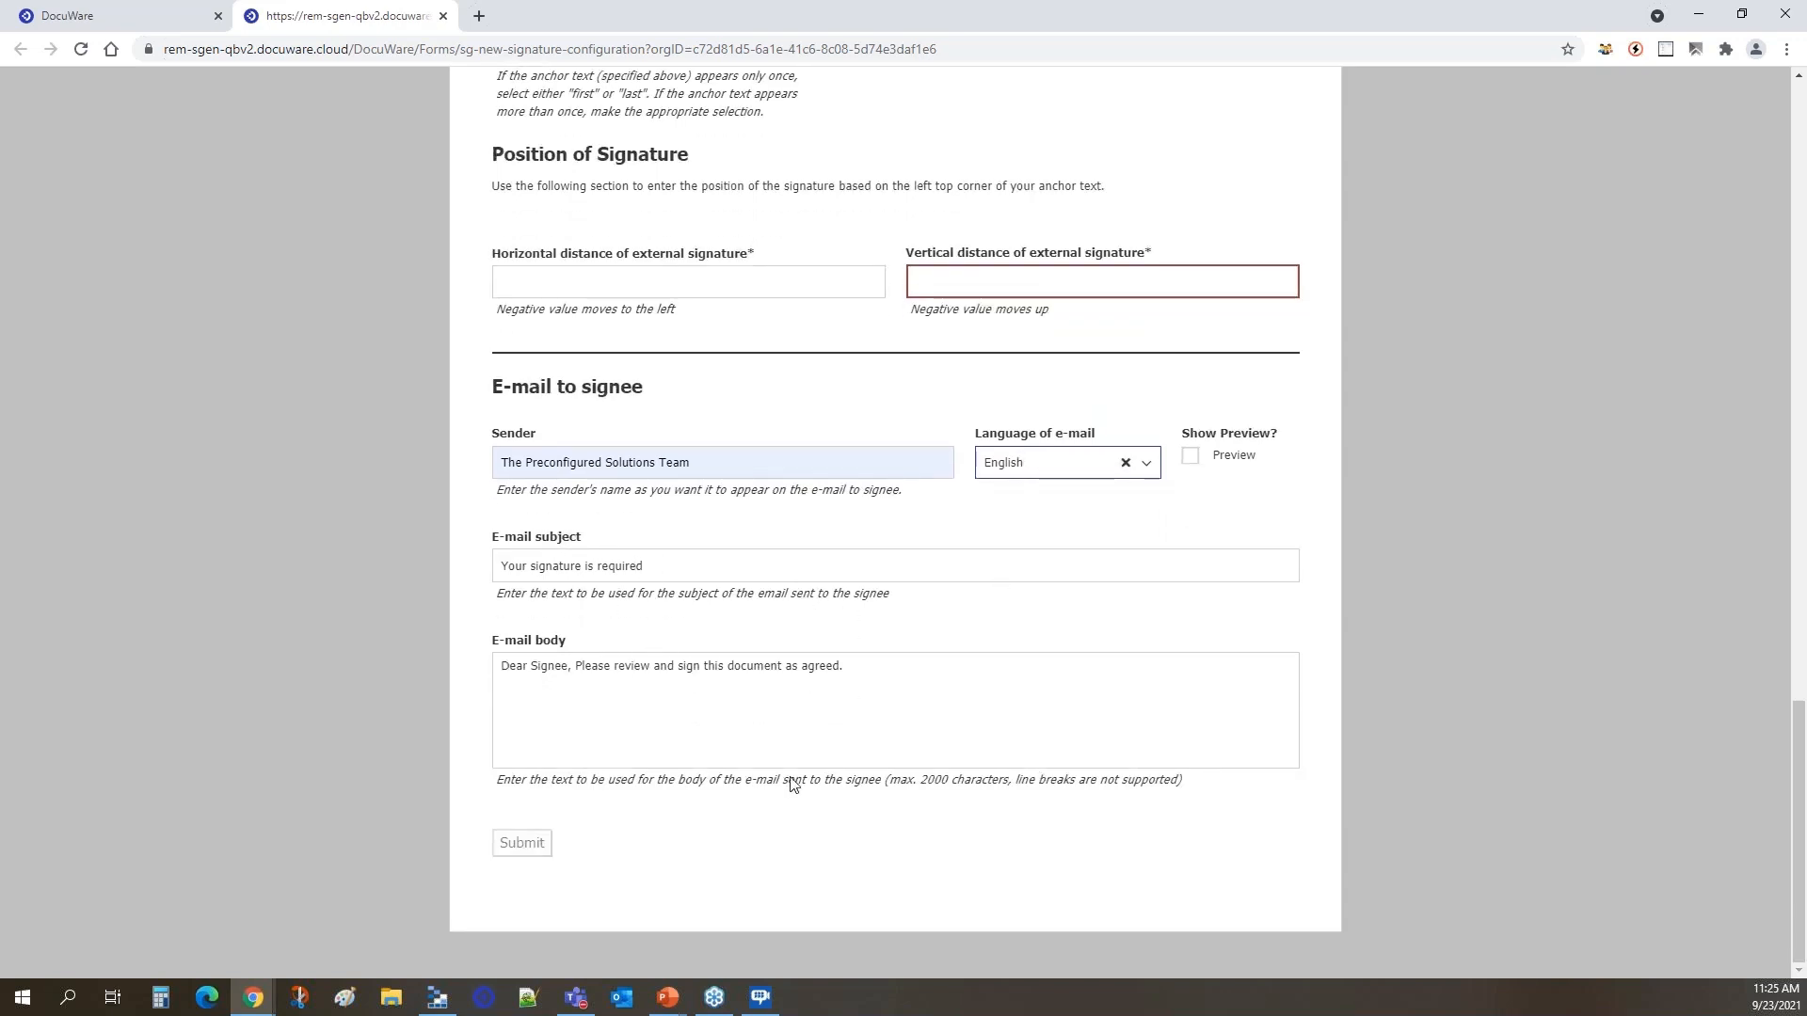
scroll(794, 778, up, 10)
scroll(879, 701, up, 3)
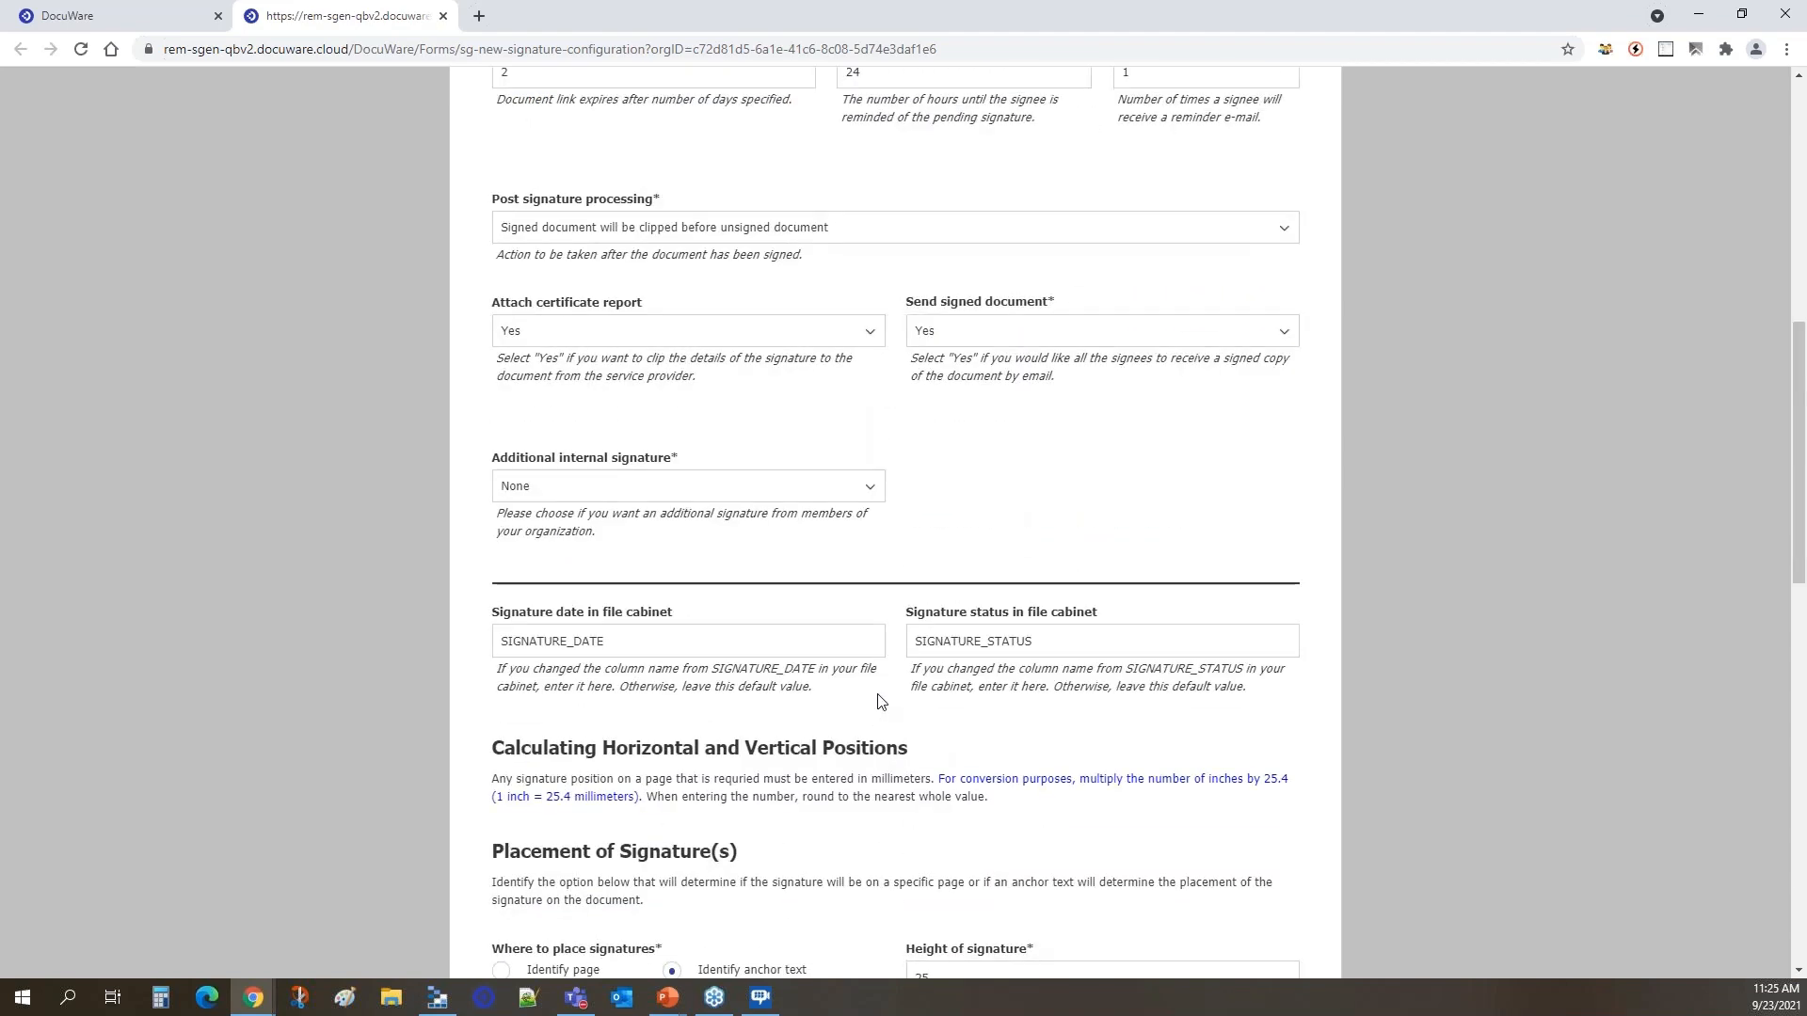
click(443, 16)
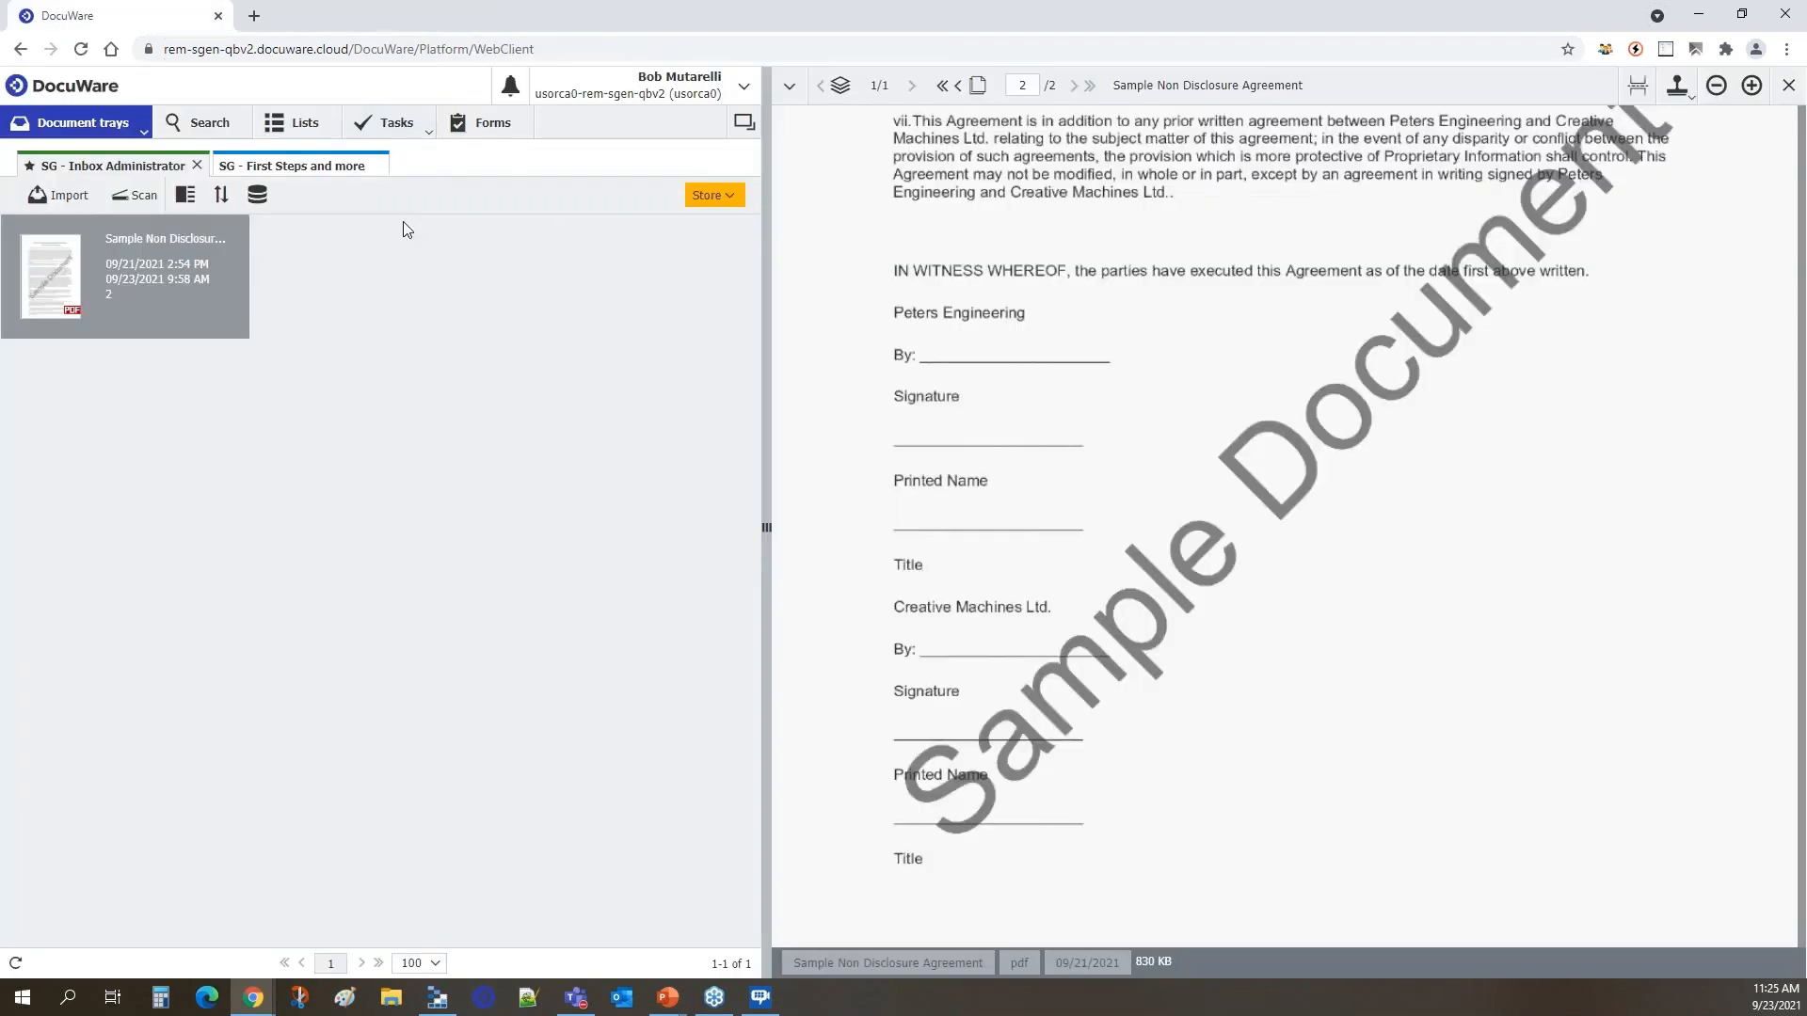
Search SG - System Data - All Fields for all records without entering any criteria.
click(200, 128)
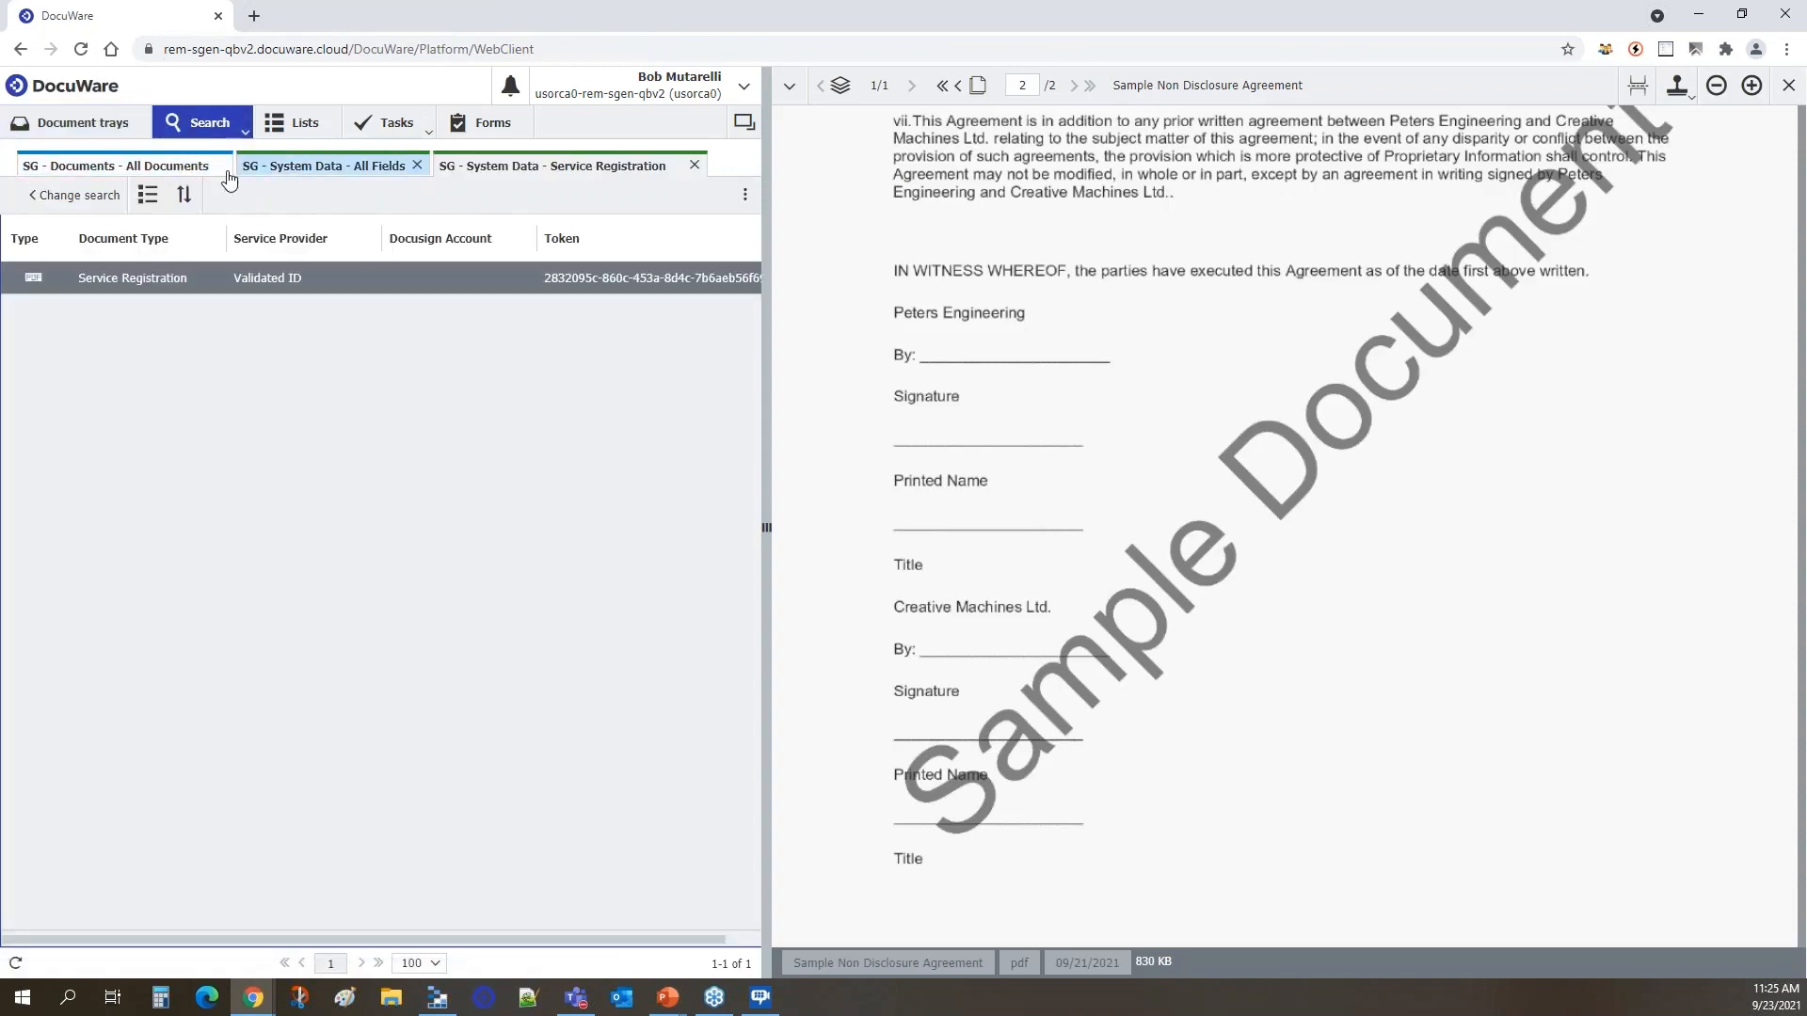
click(163, 177)
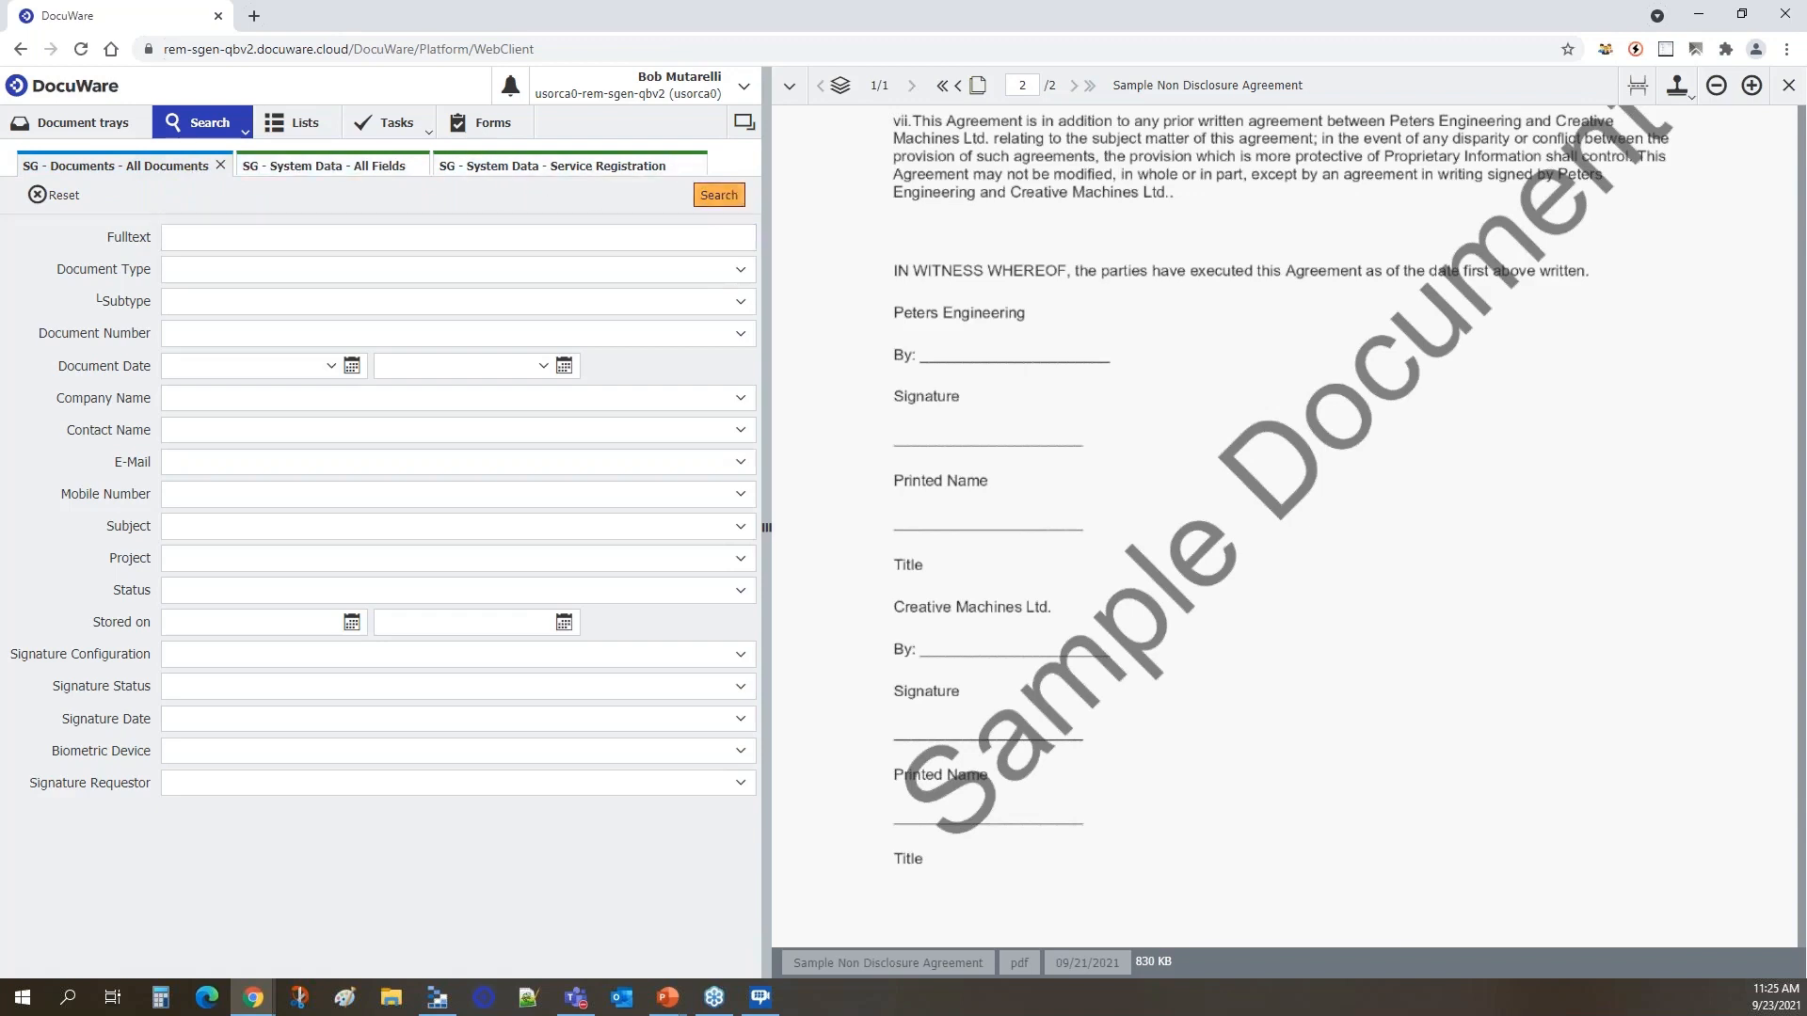
click(411, 169)
click(410, 170)
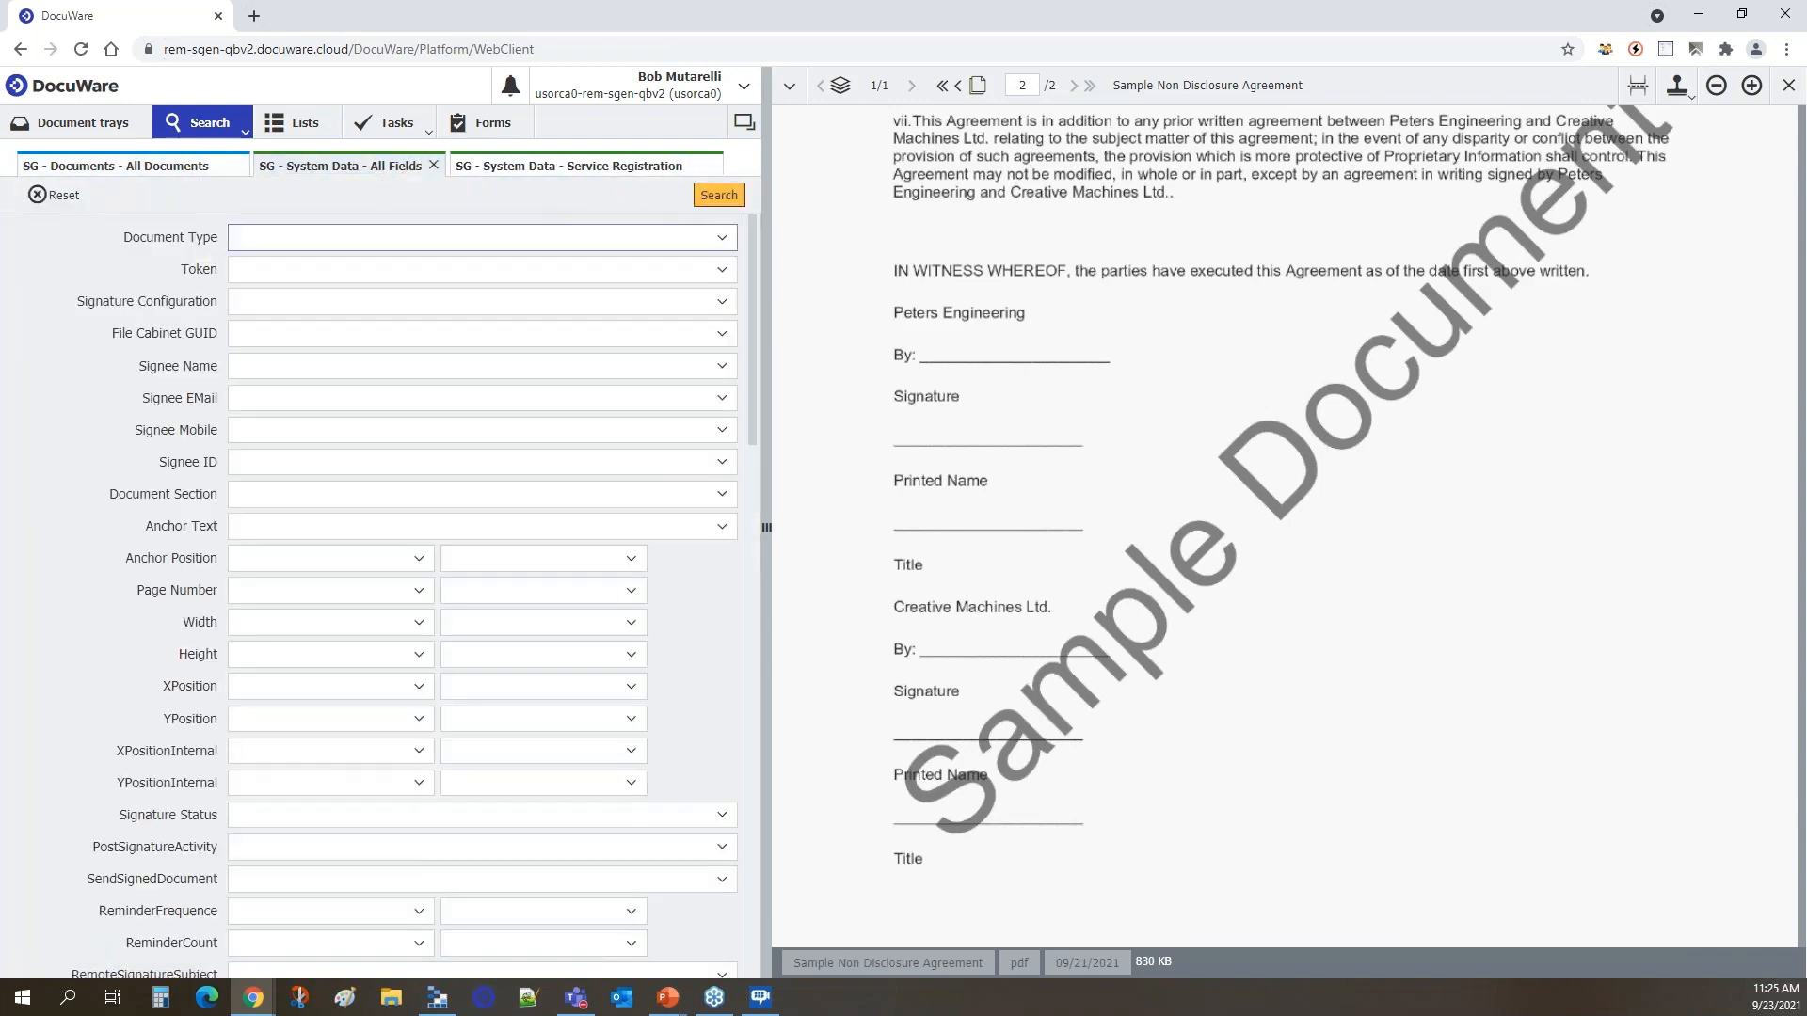
click(725, 196)
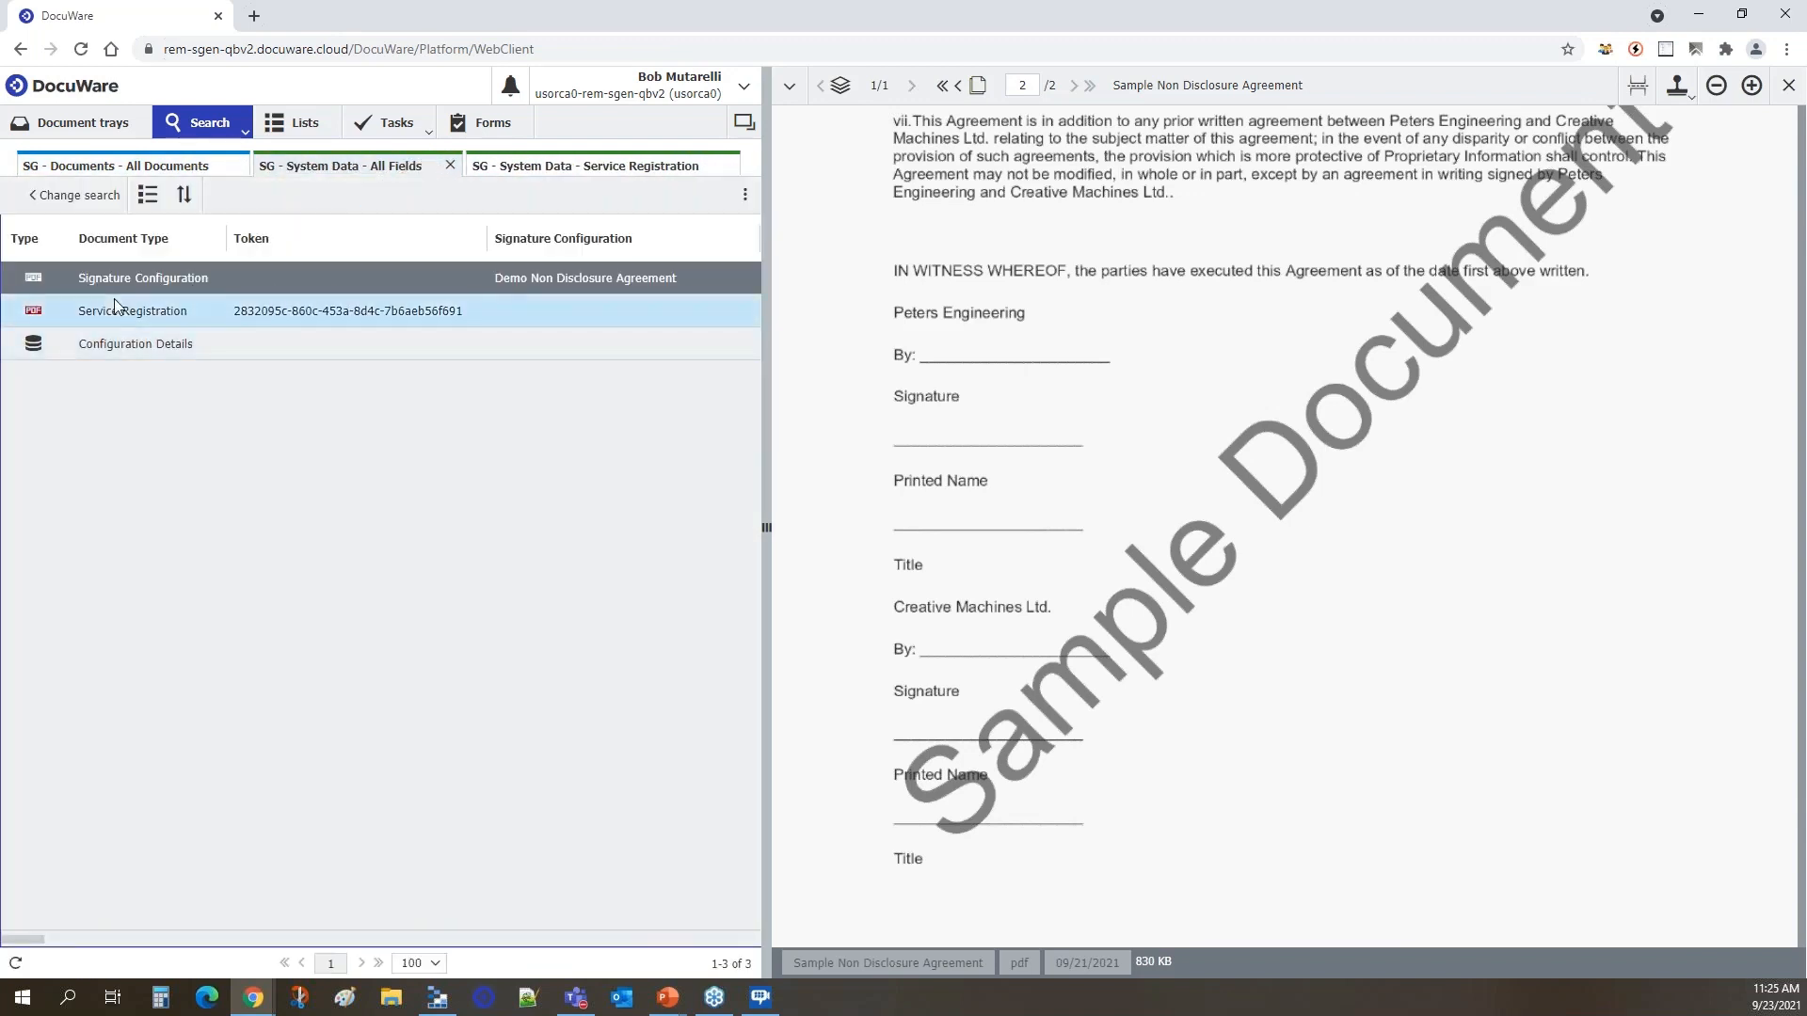
View the stored Demo Non Disclosure Agreement signature configuration, then close it and widen the result list.
click(550, 274)
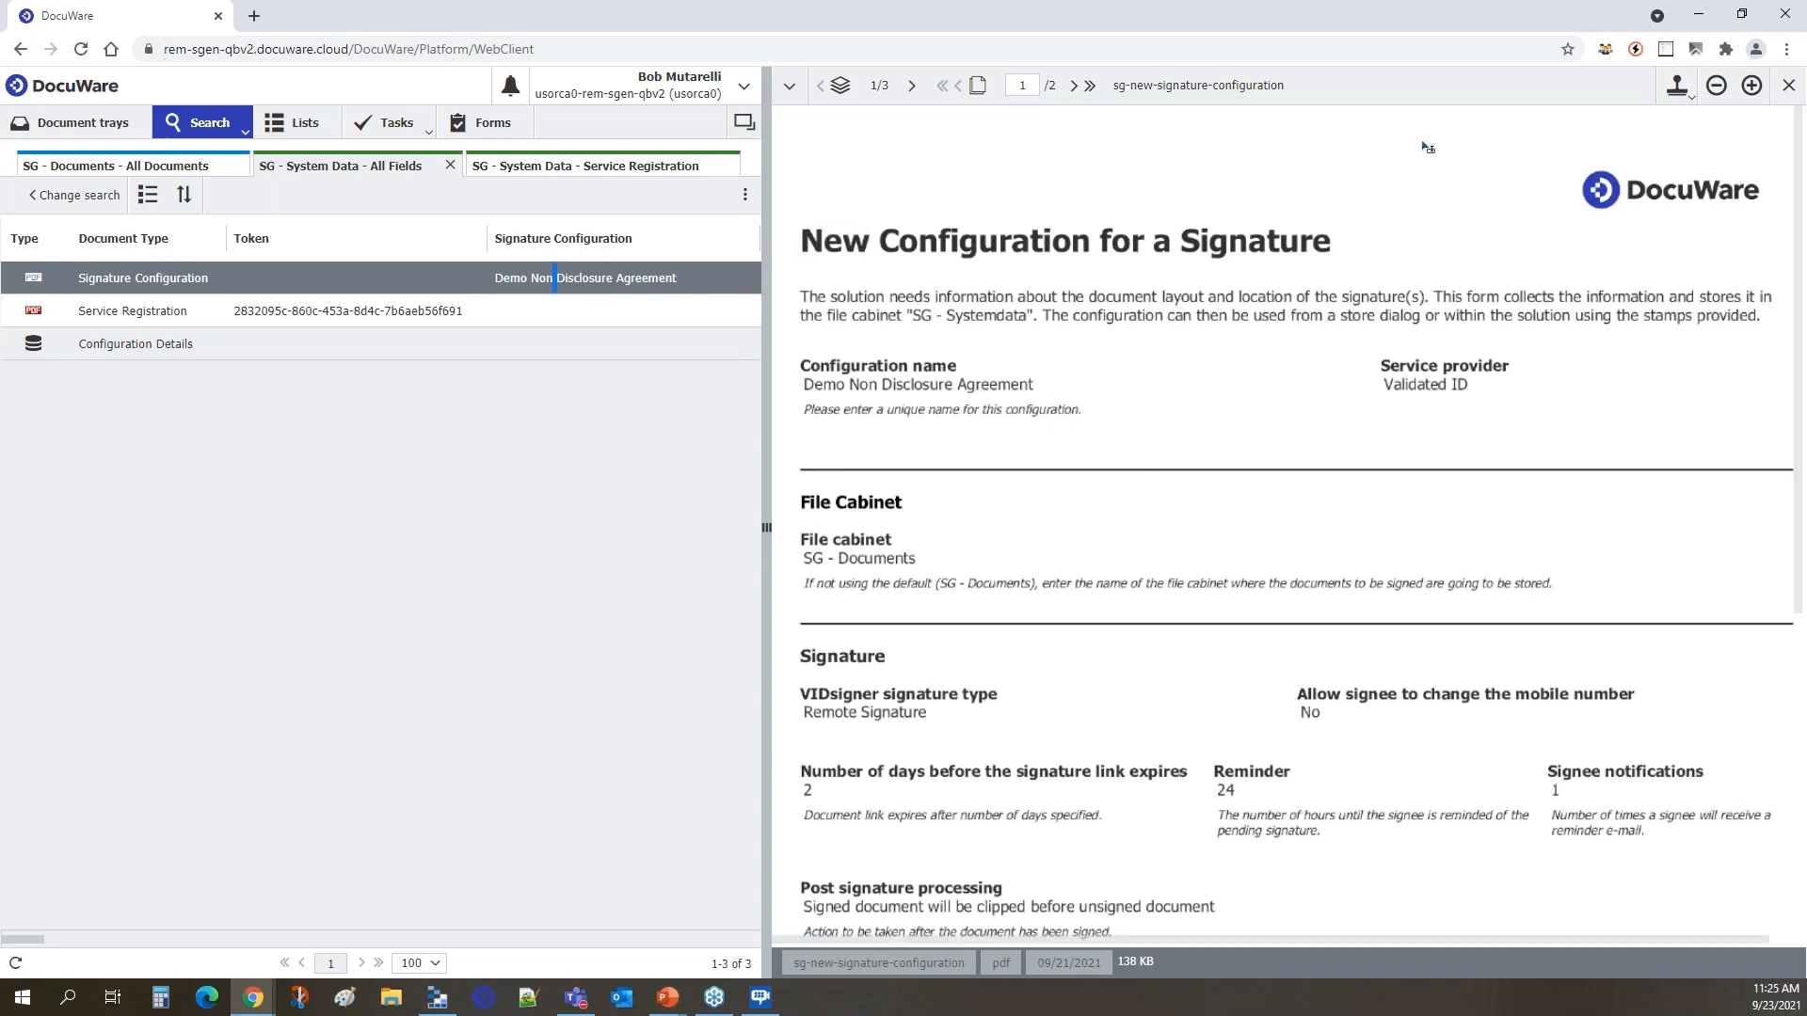
click(1788, 84)
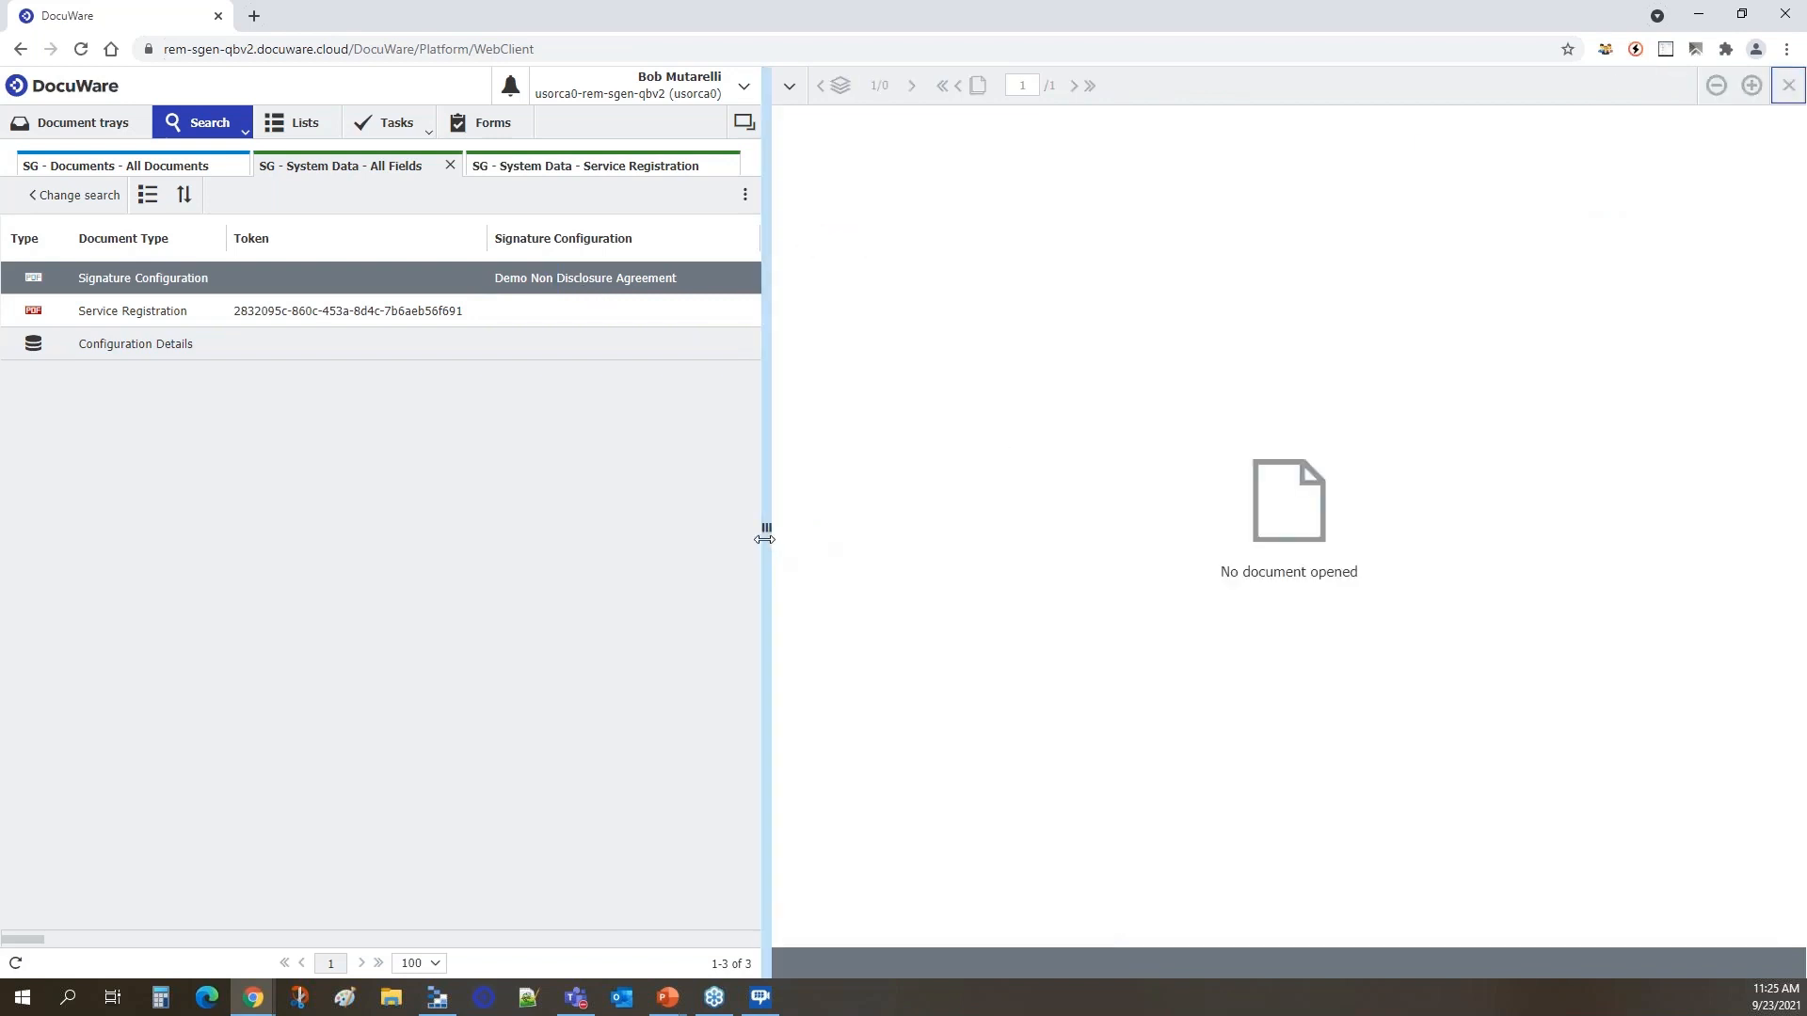
drag(766, 527, 899, 527)
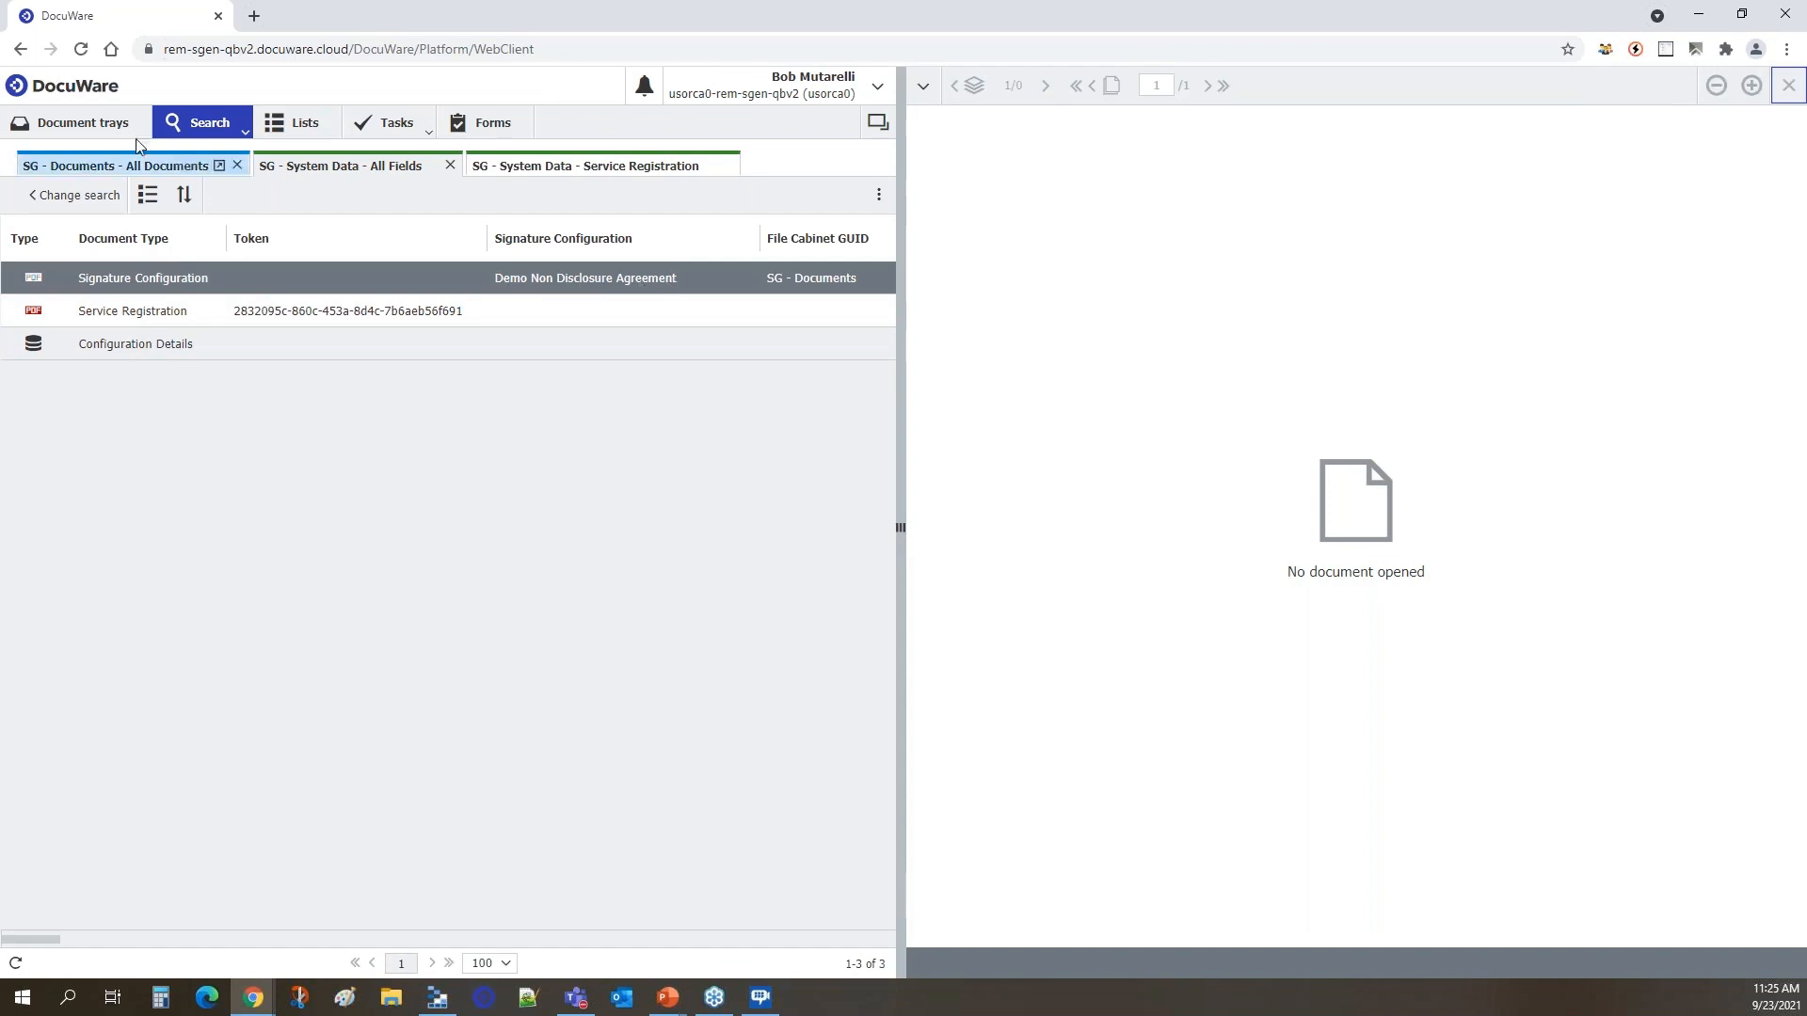
Open the SG - Documents - For Signature store dialog for the Sample Non Disclosure Agreement in the SG - Inbox Administrator tray.
click(82, 126)
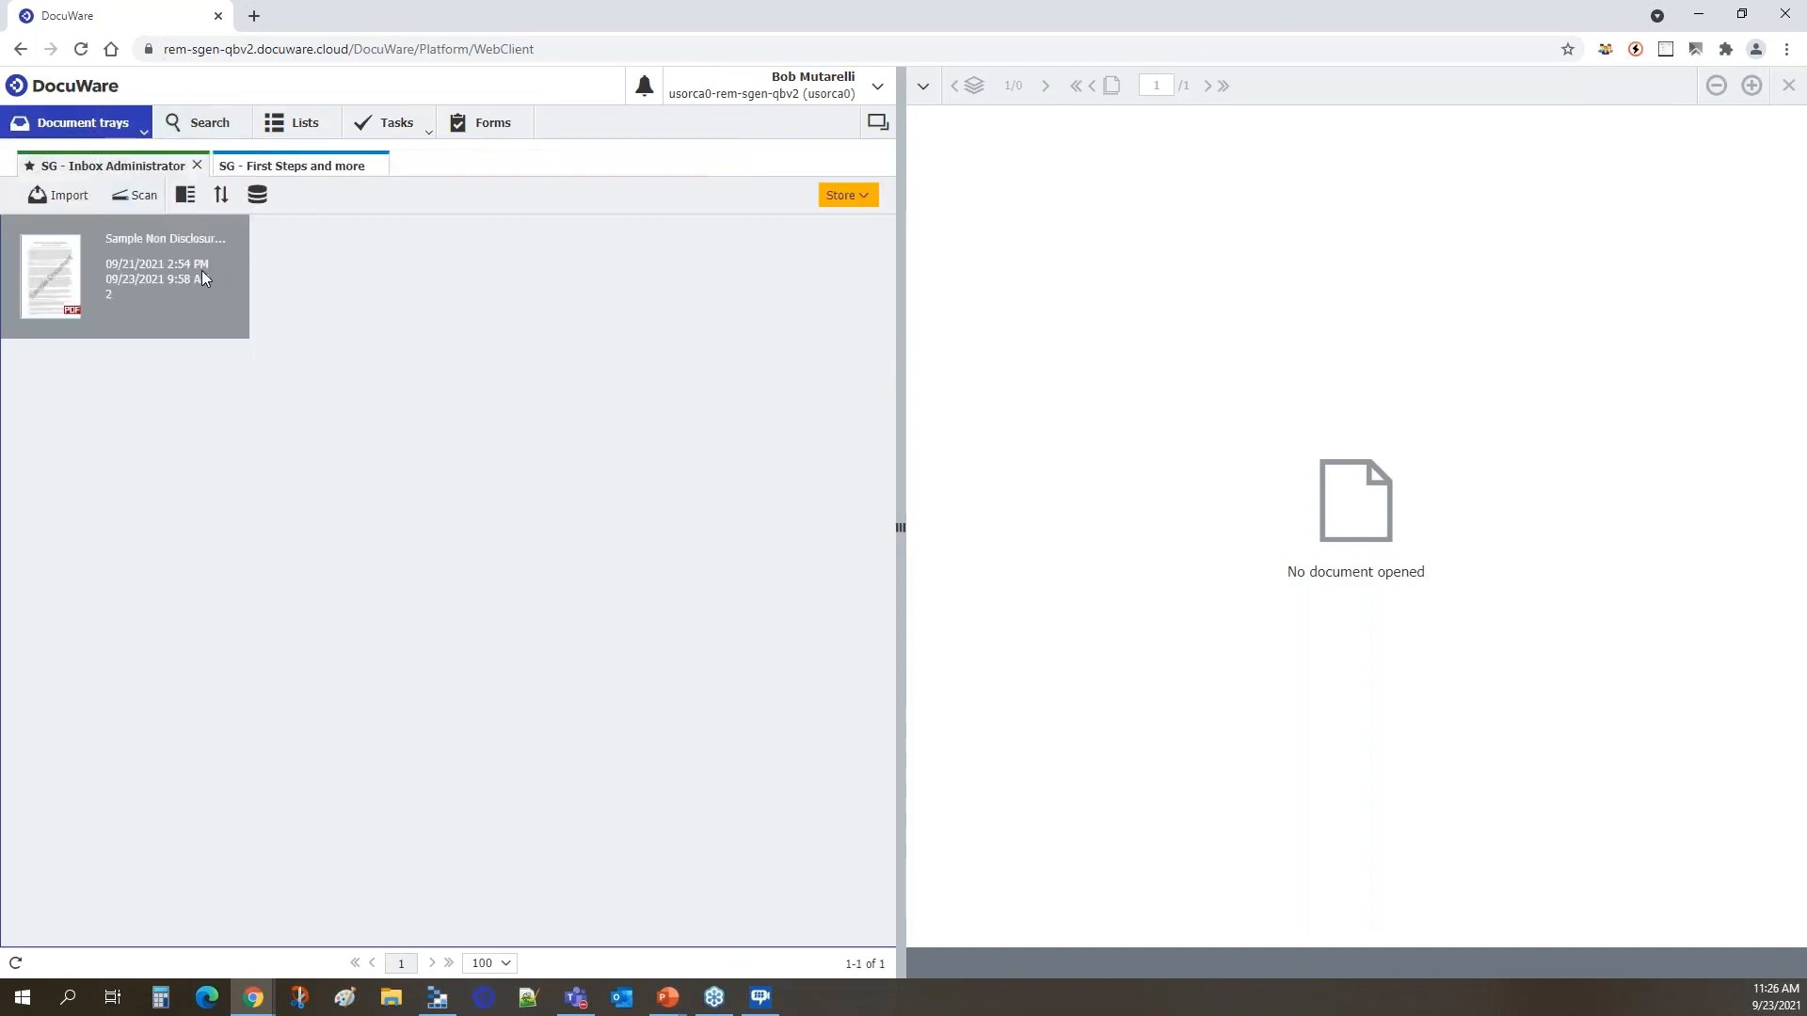
click(866, 200)
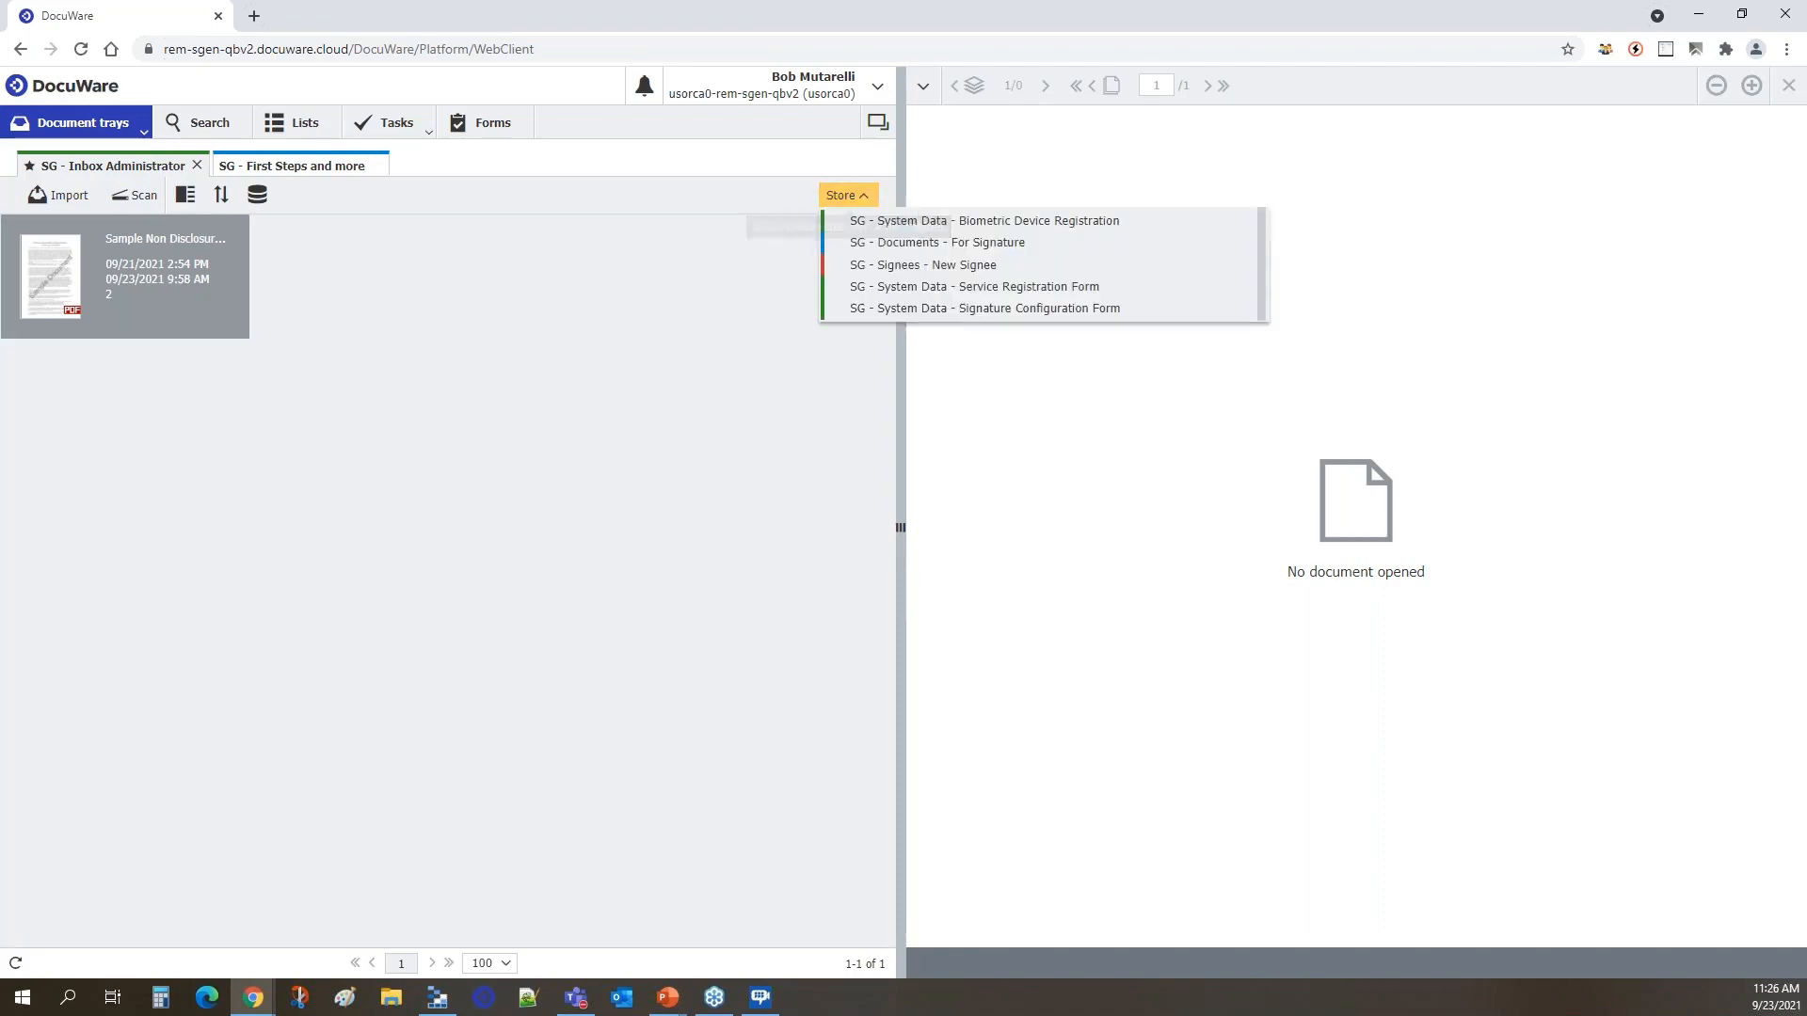
click(985, 246)
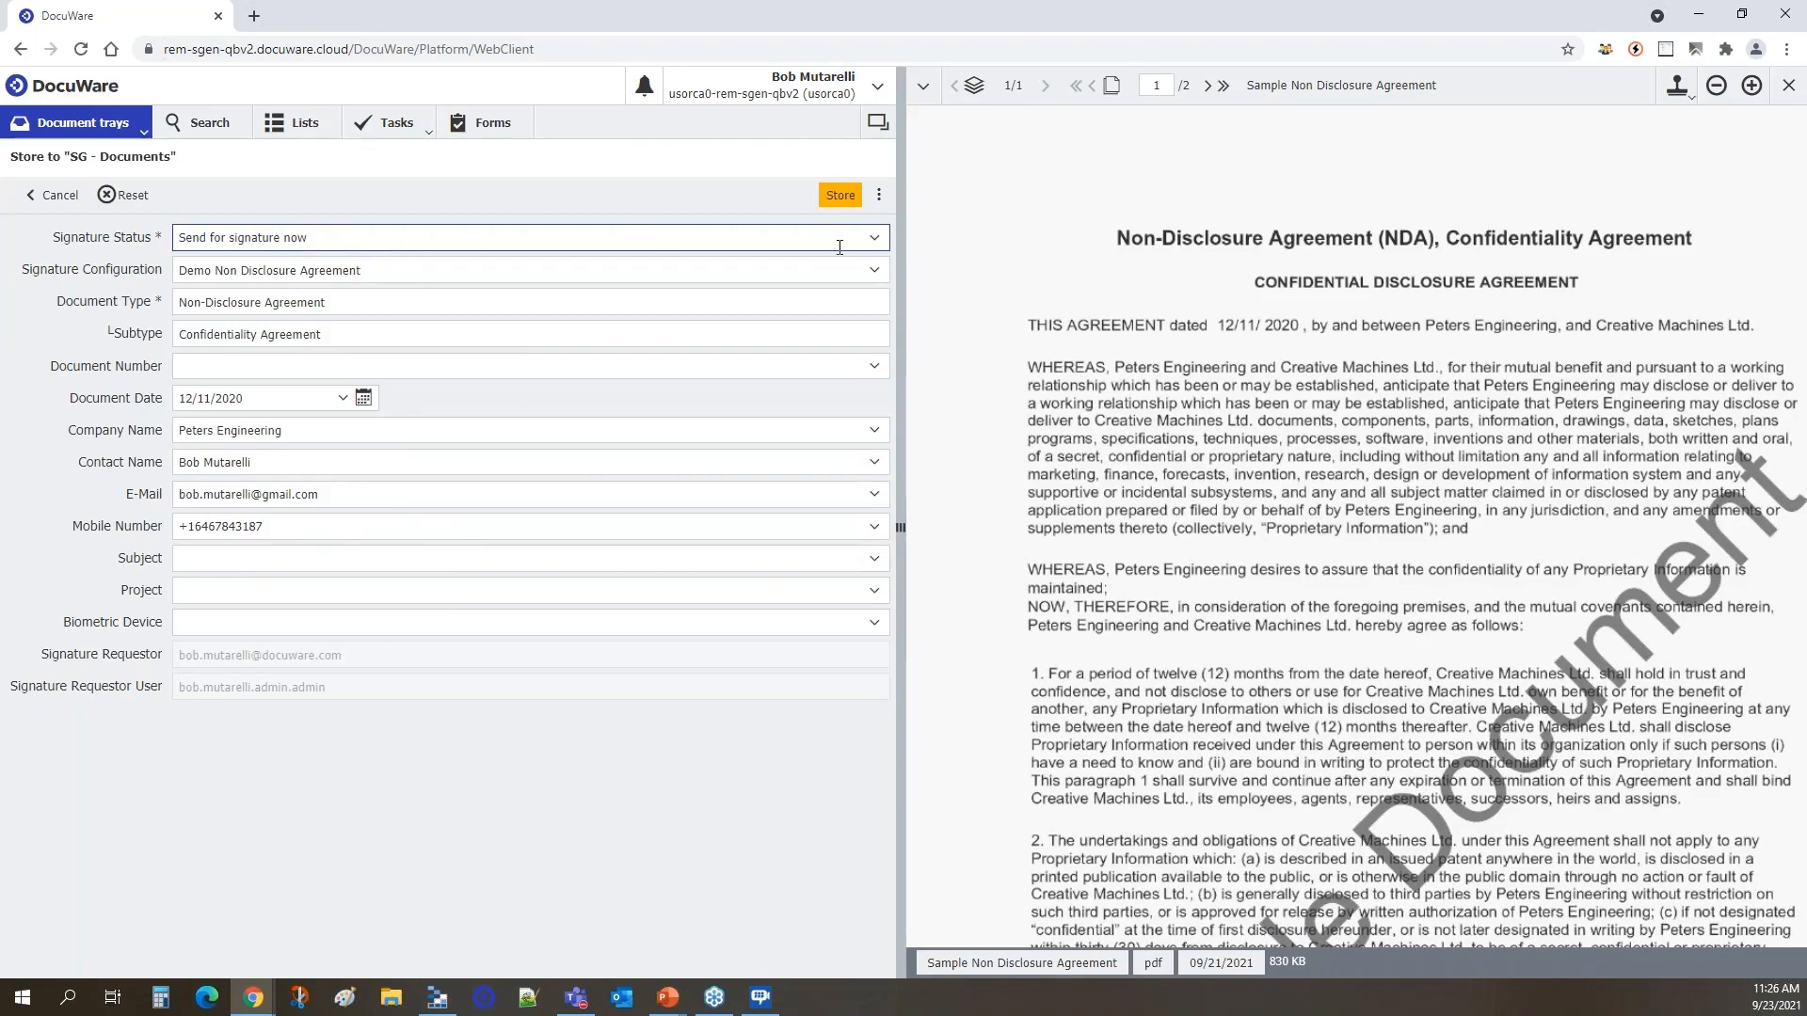
Clear the signature status to review its choices, and view the signature stamps available for the document.
click(820, 274)
click(824, 241)
click(853, 239)
click(873, 245)
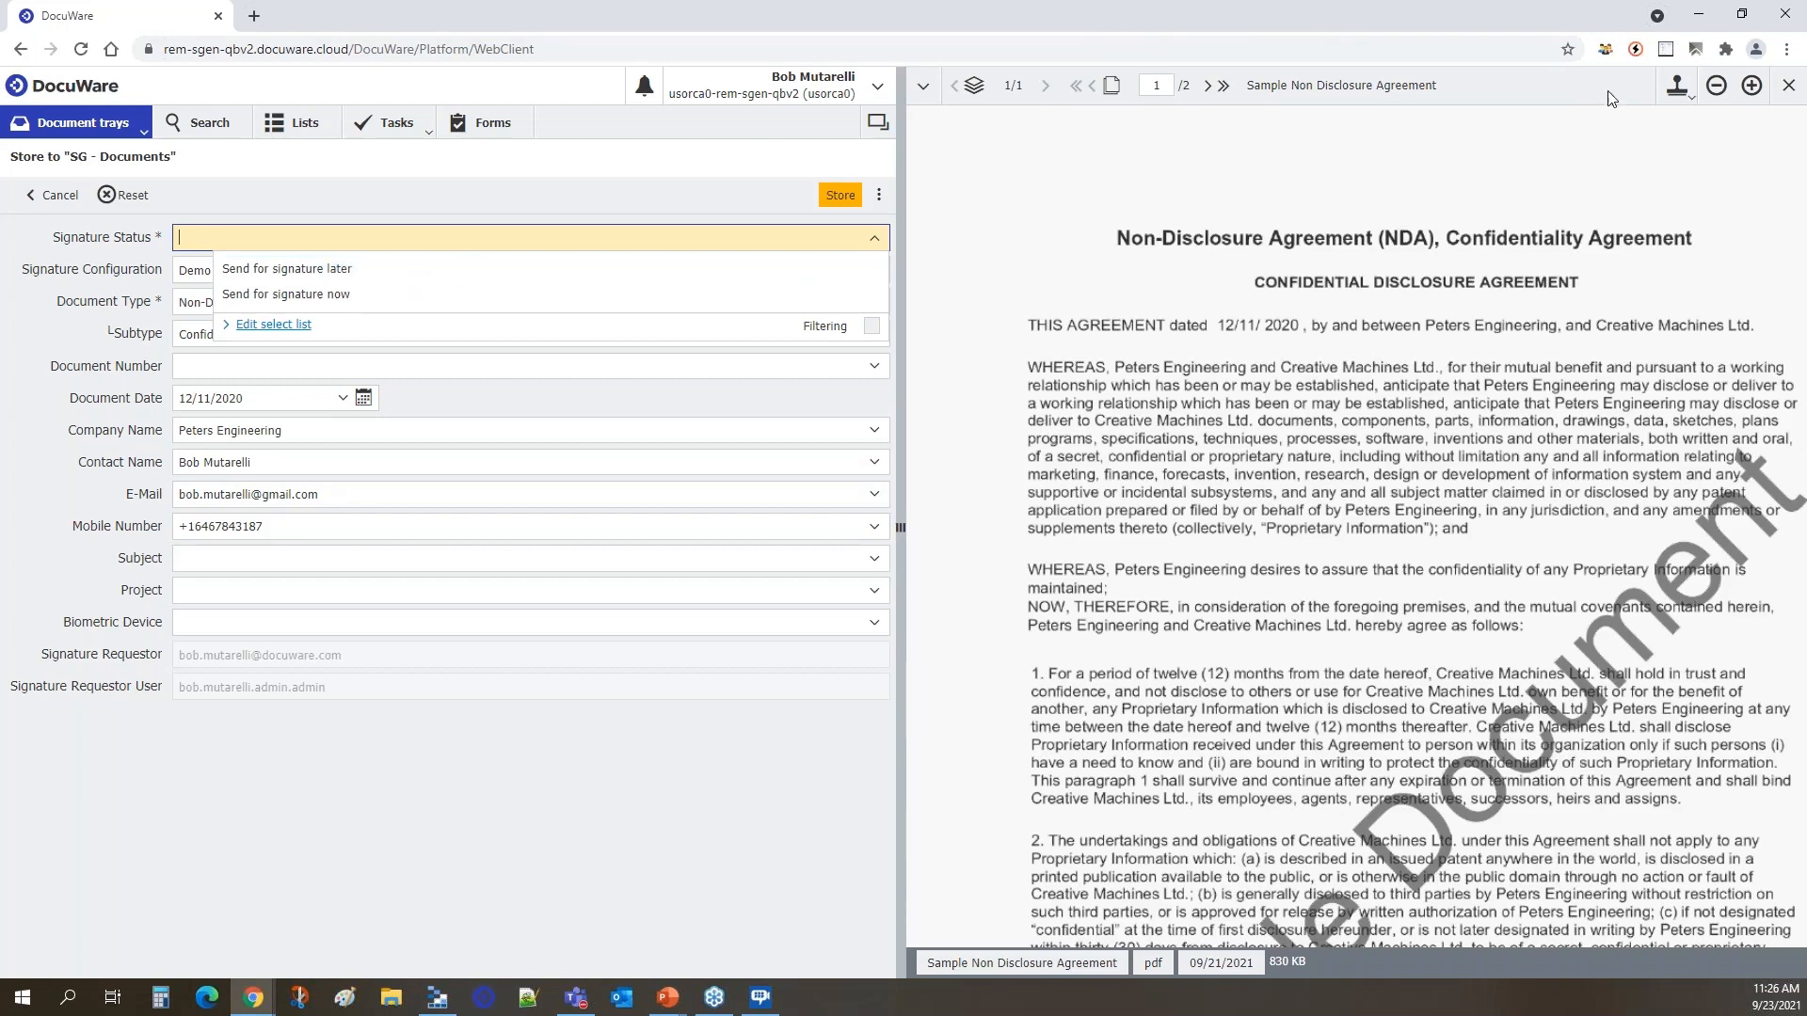
click(1688, 103)
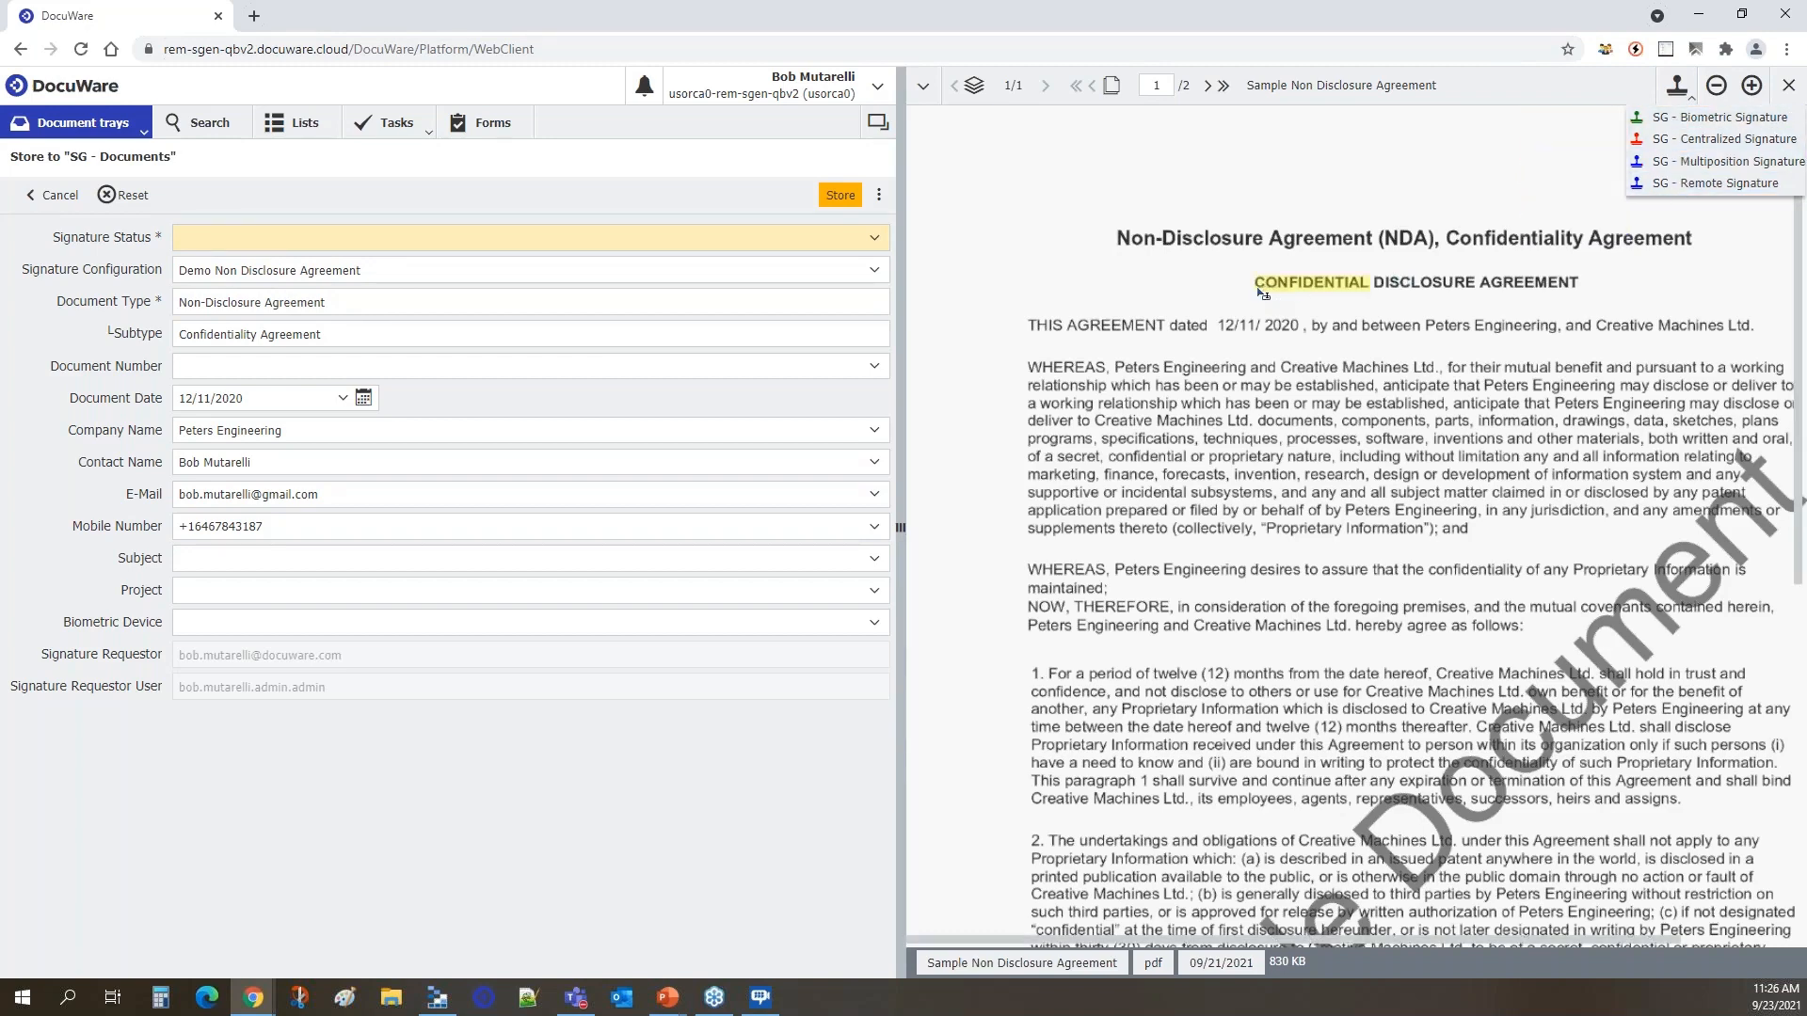
Set the signature status to "Send for signature now" and go to the Signature Configuration field.
click(873, 241)
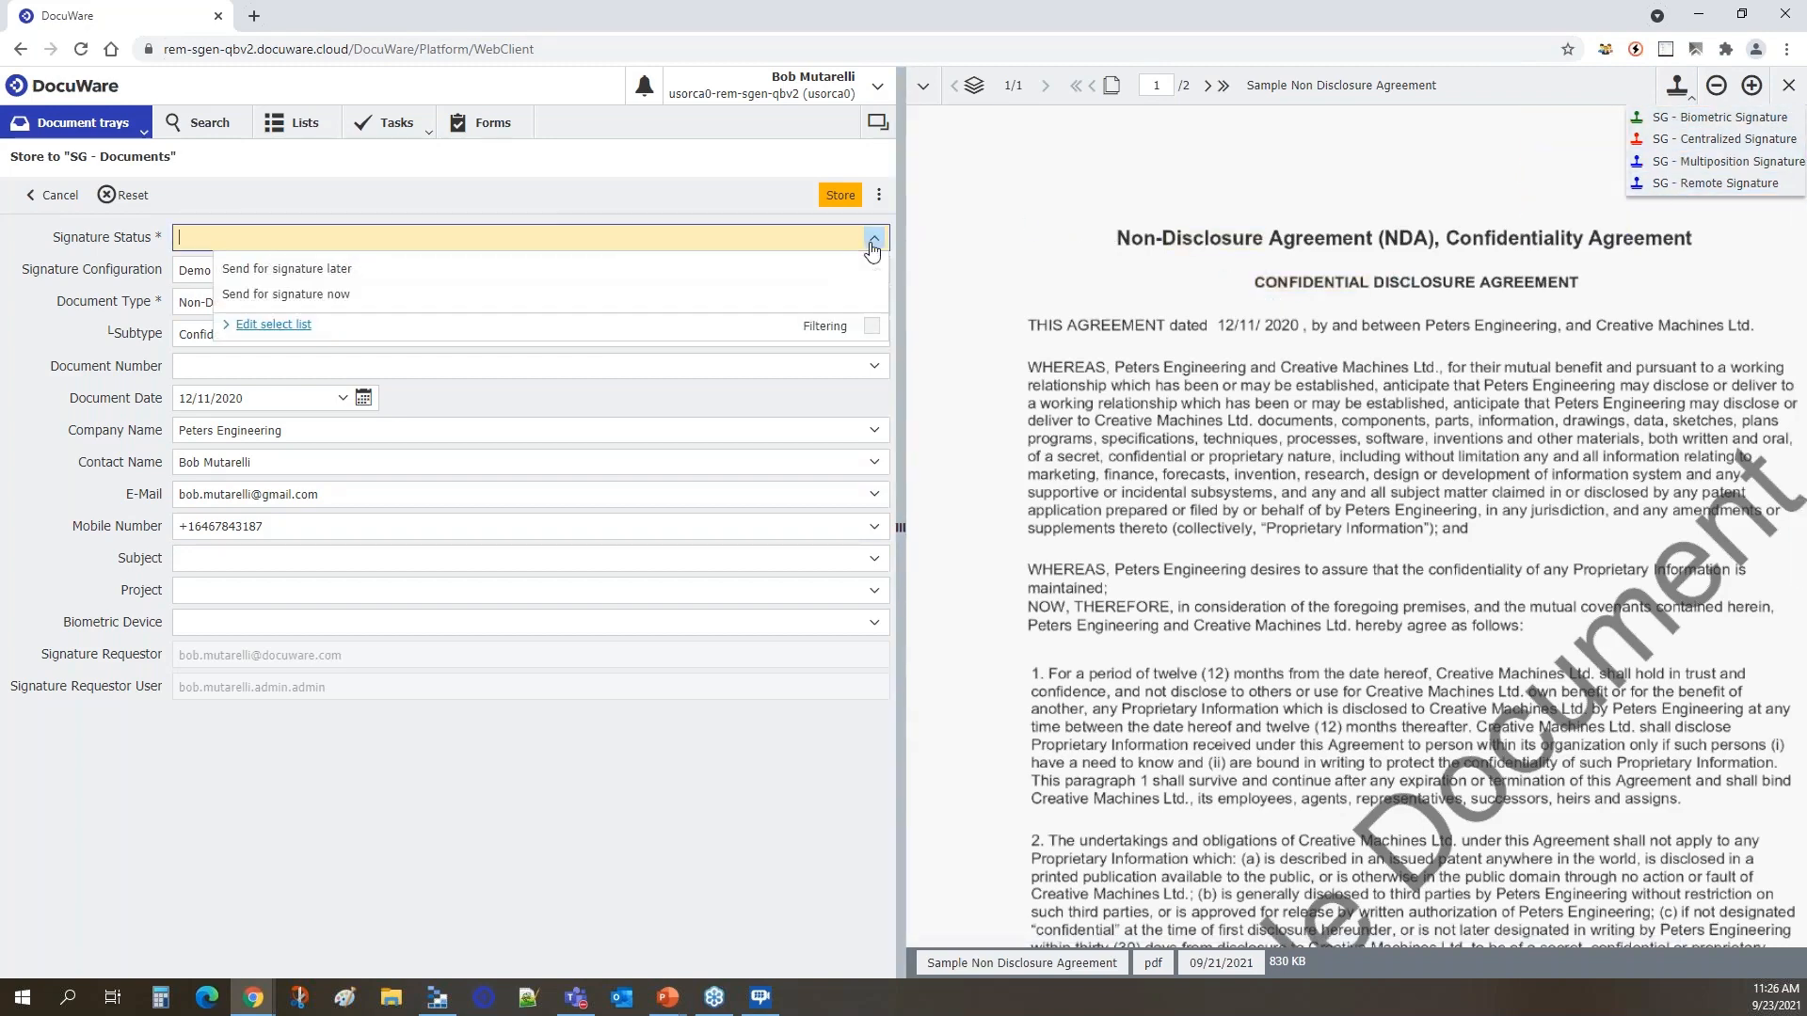
click(331, 295)
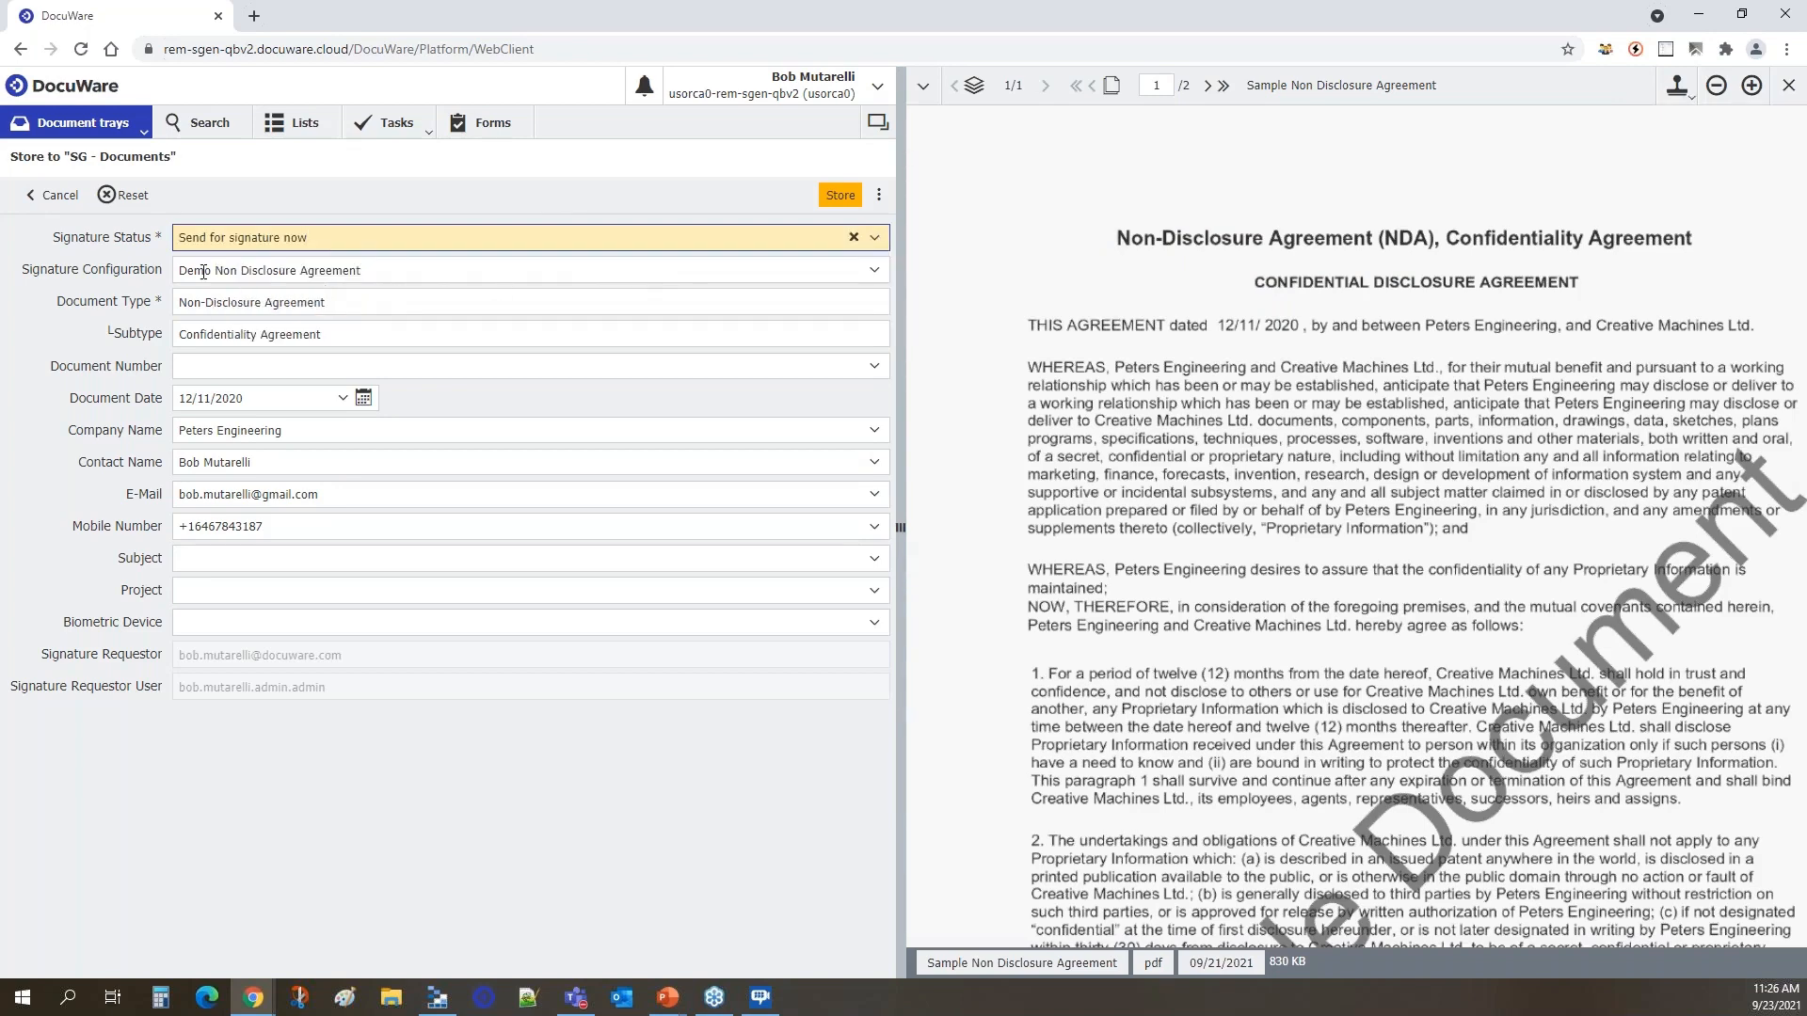
click(469, 272)
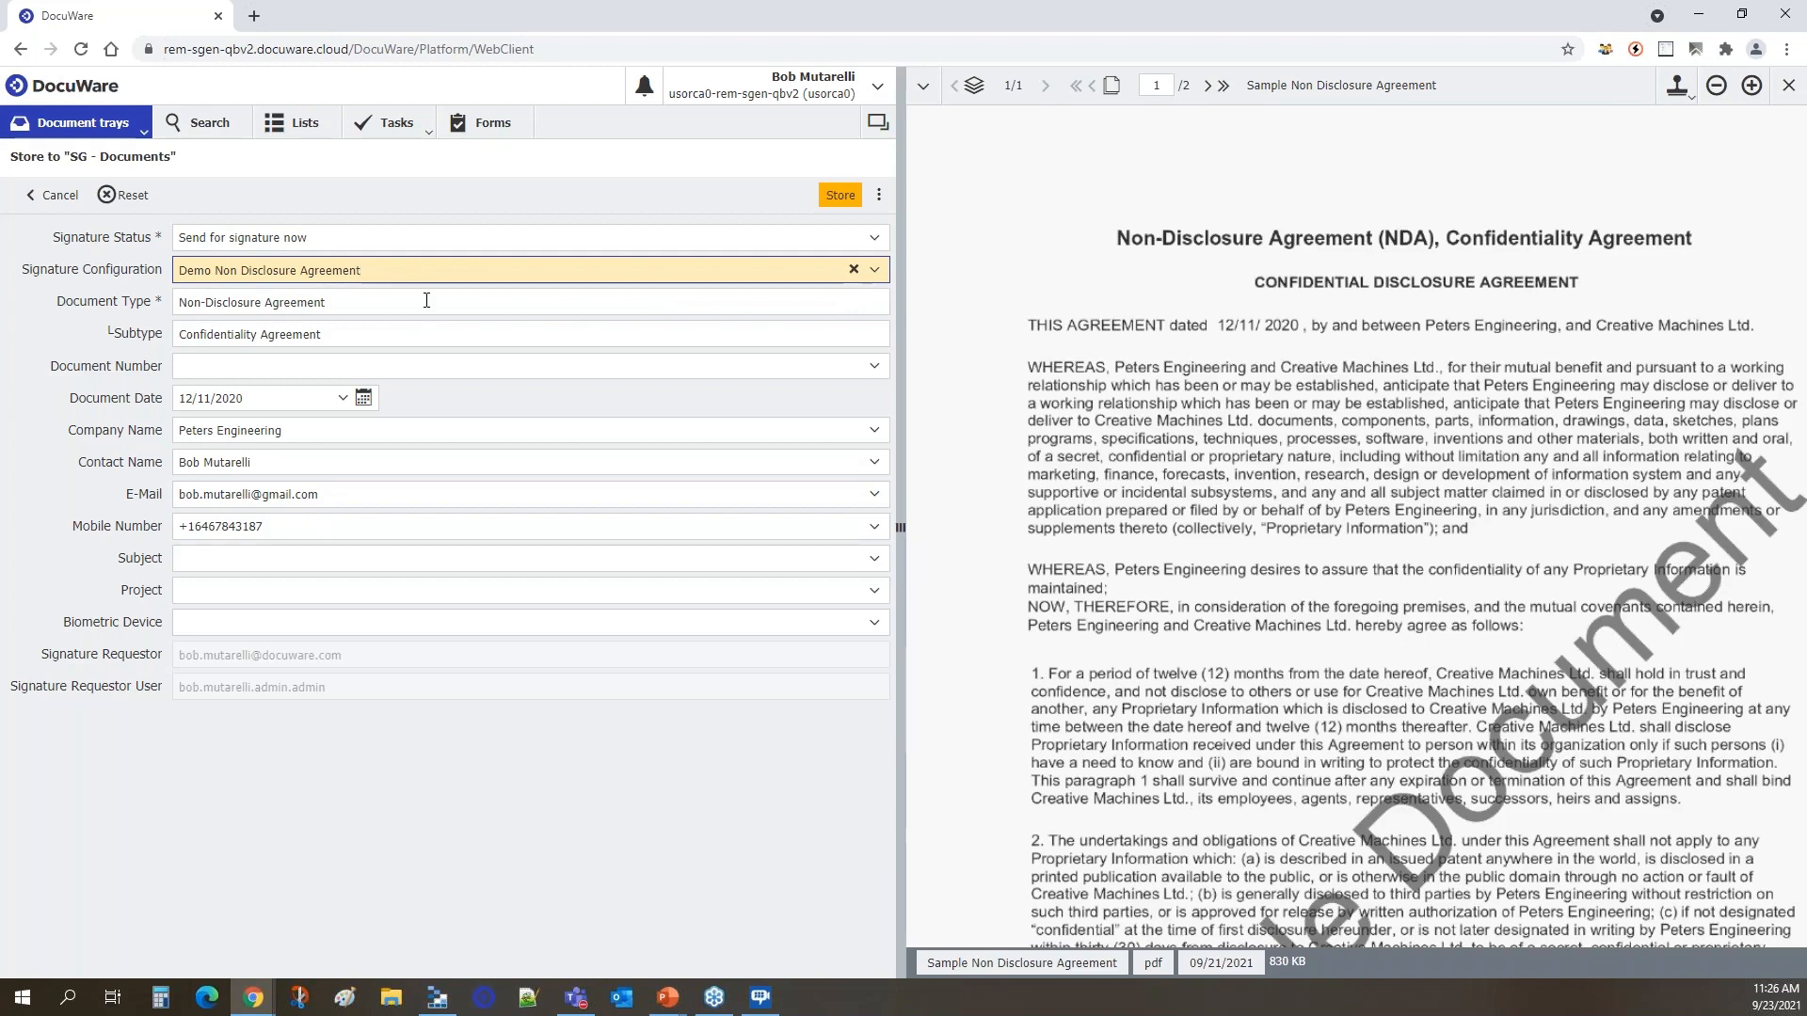
Set the document number to 1234, check the E-Mail and Mobile Number fields, and store the document for signature.
click(395, 364)
text(1234)
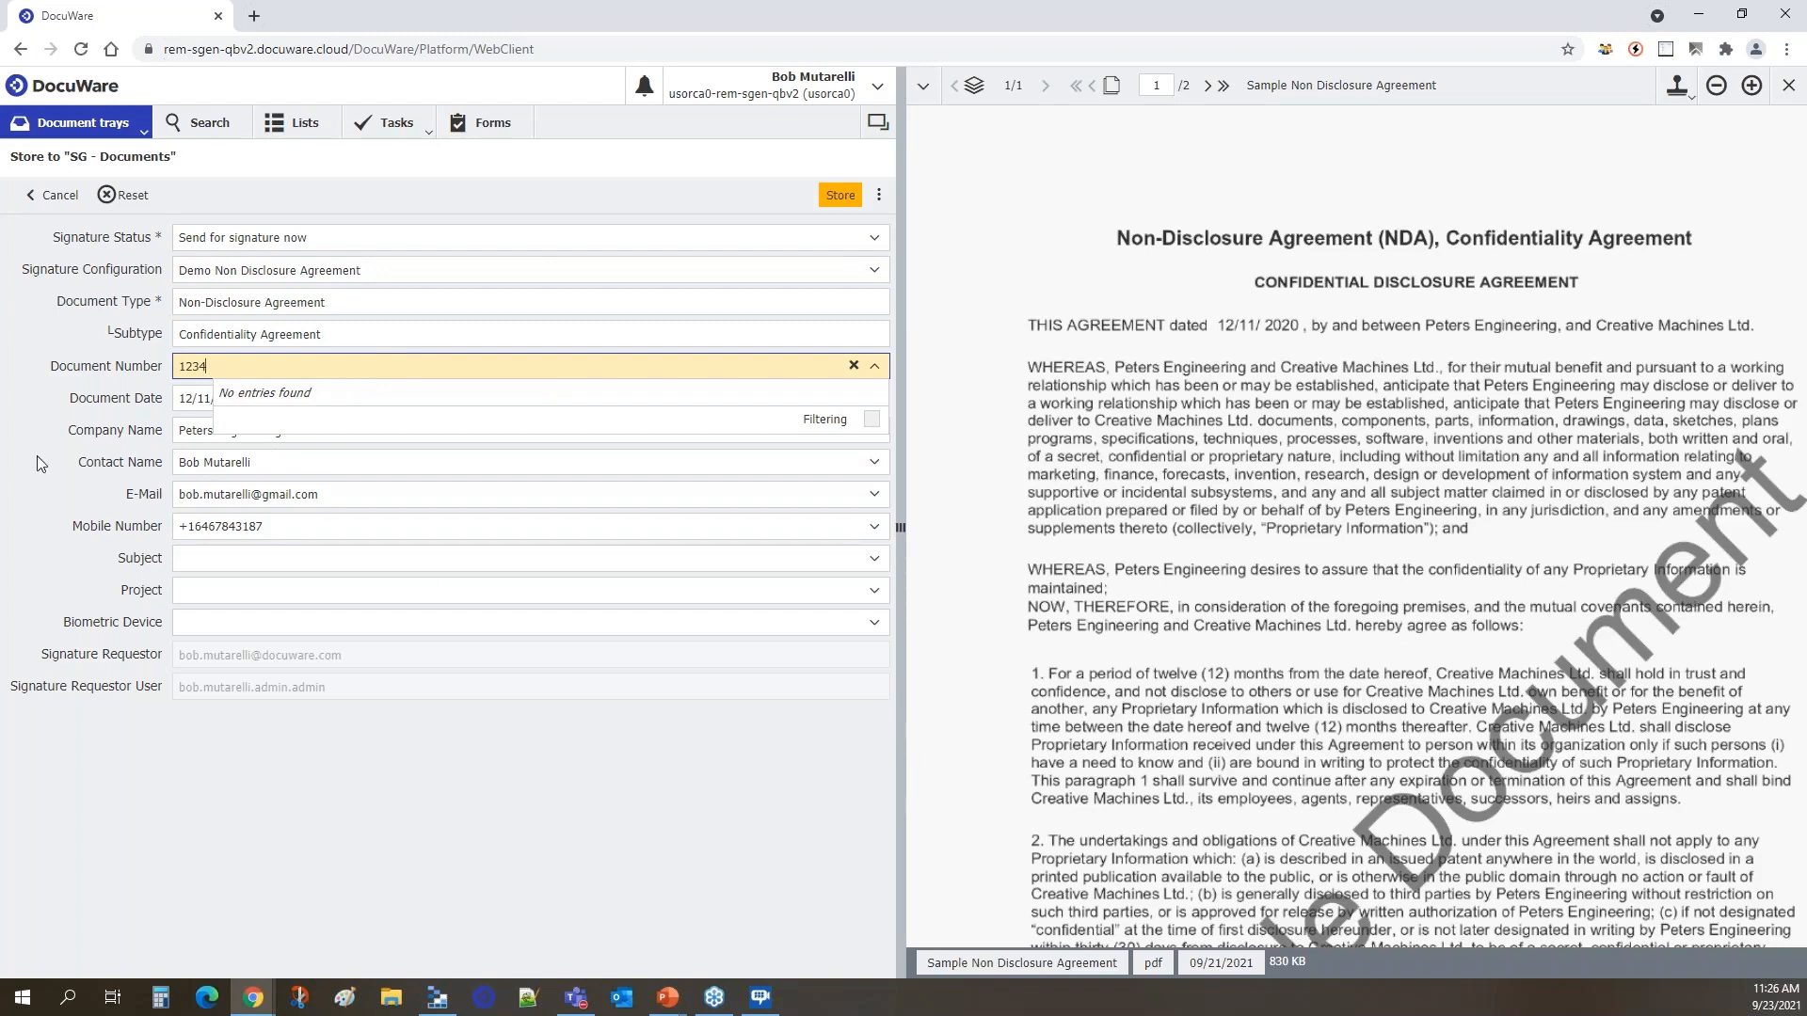
click(313, 814)
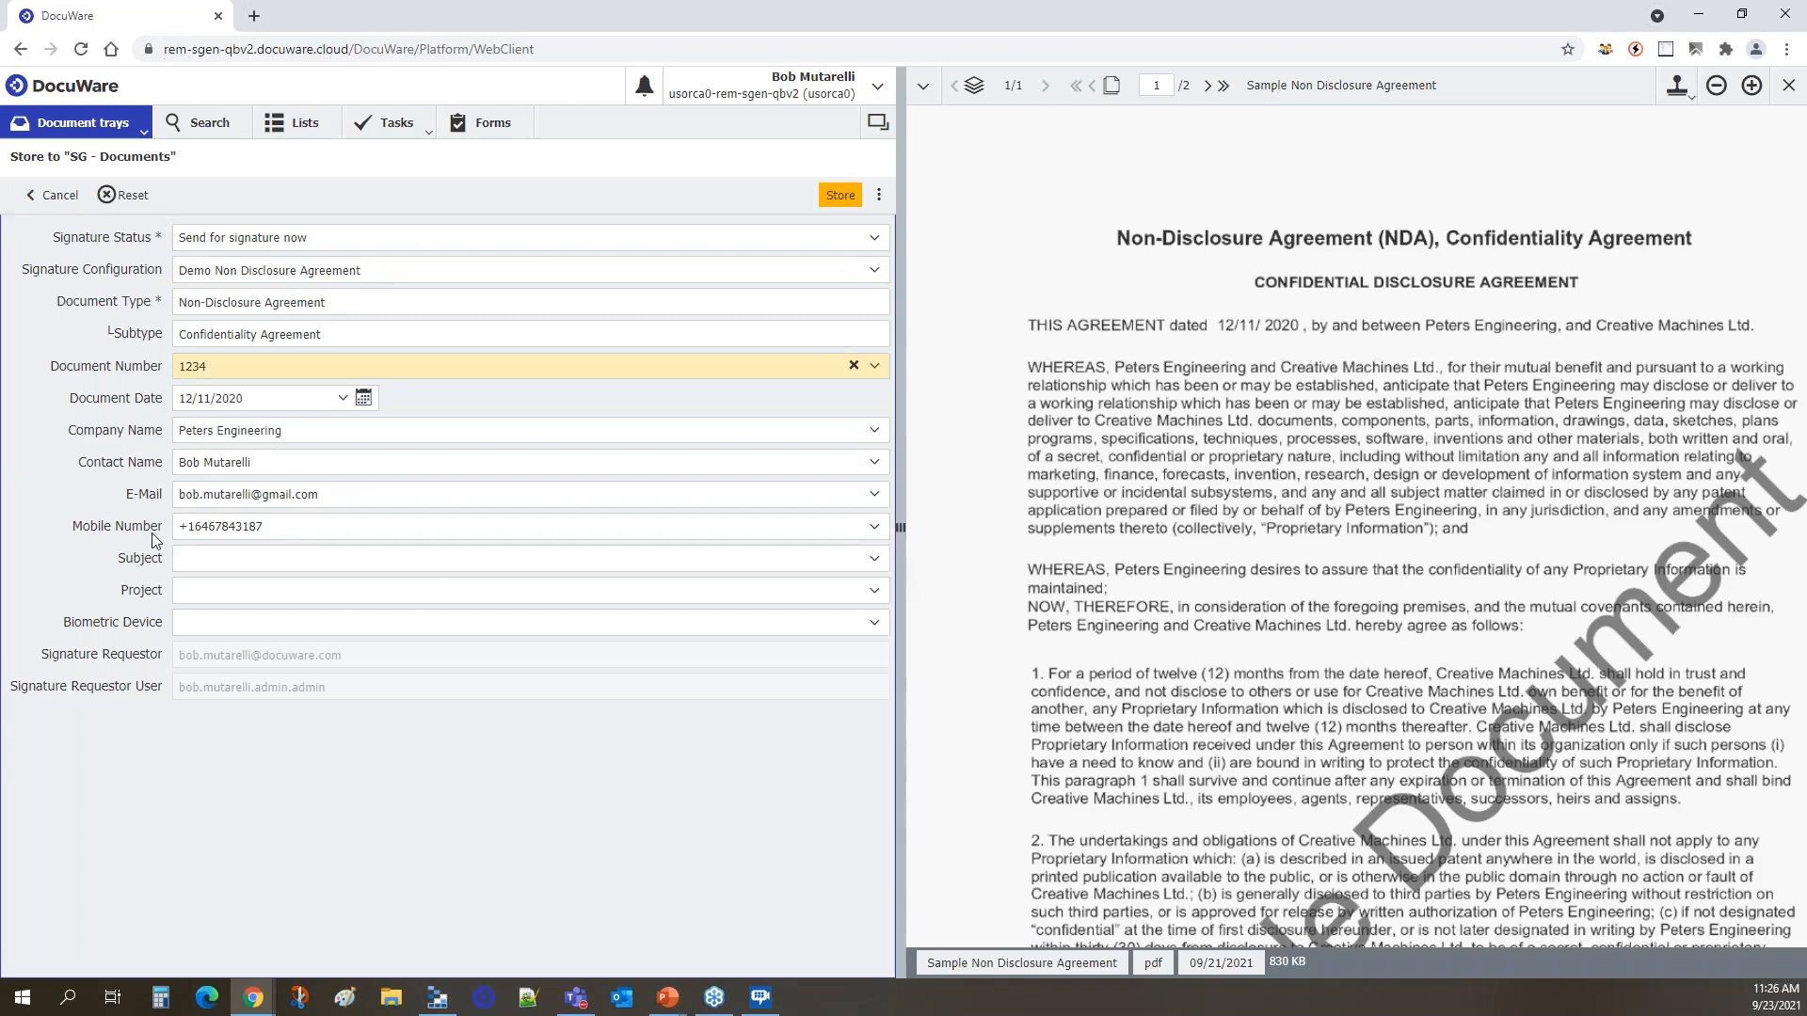
click(371, 493)
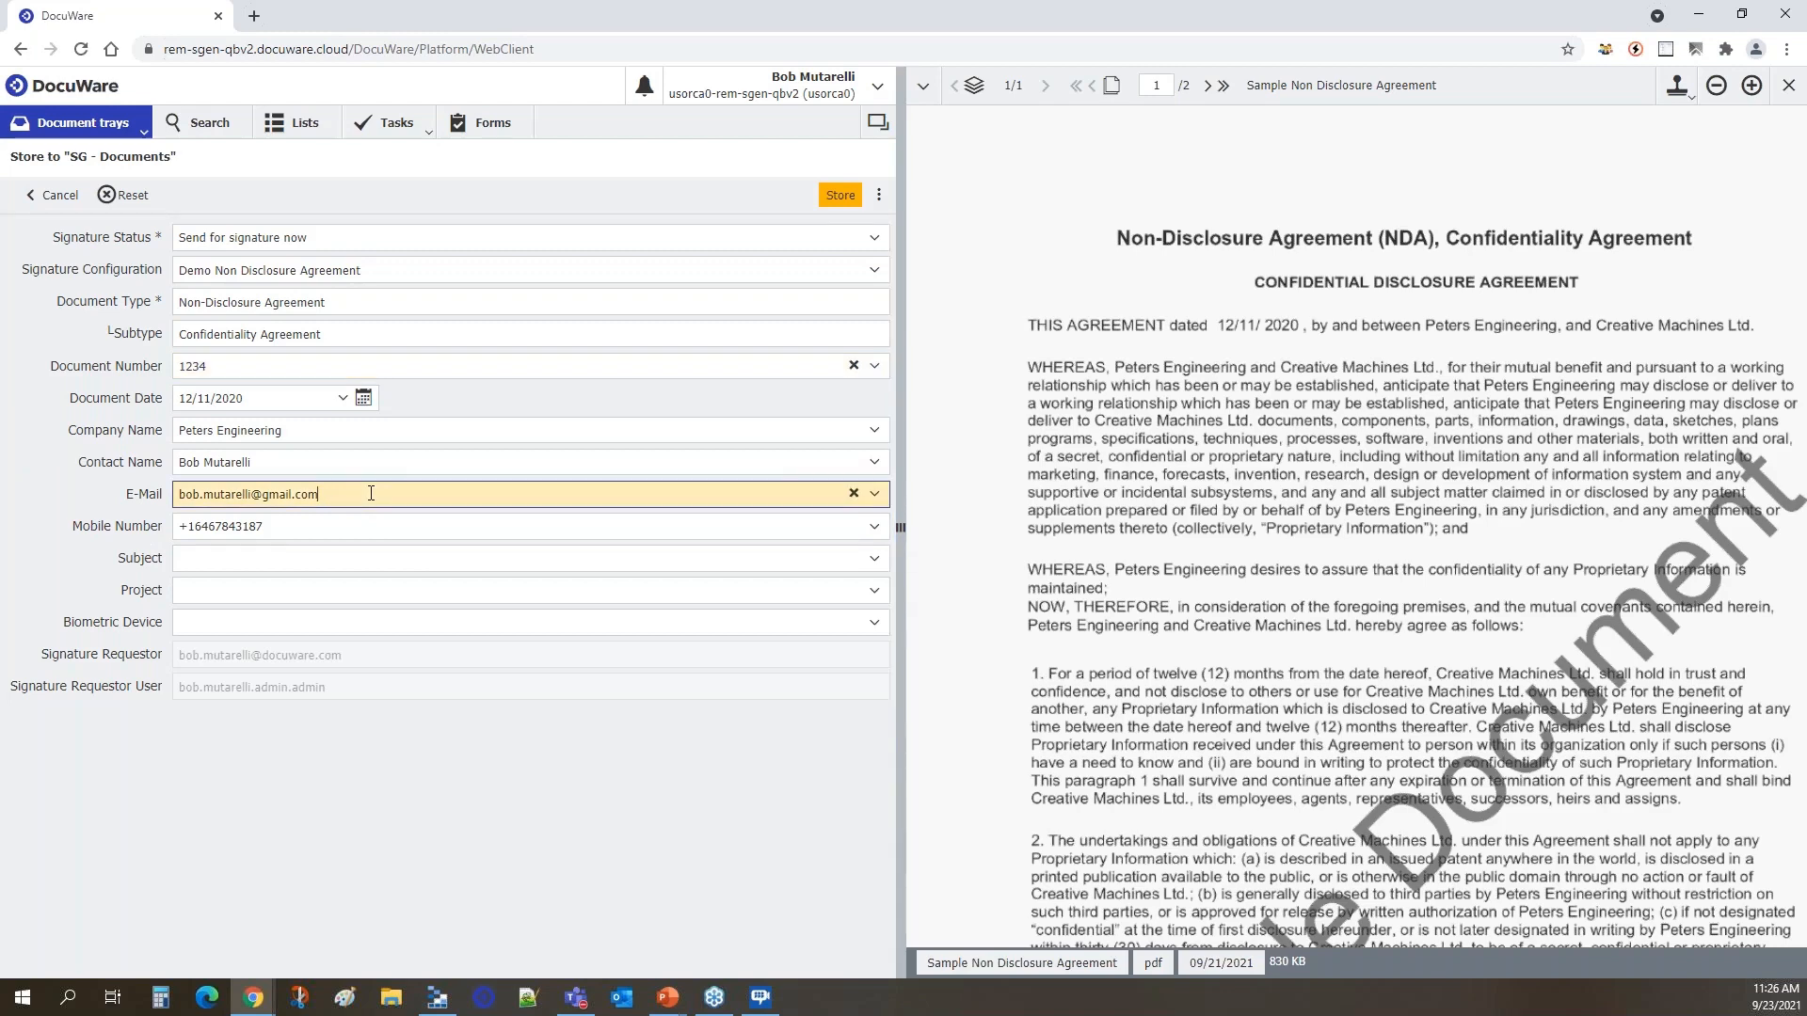
click(294, 527)
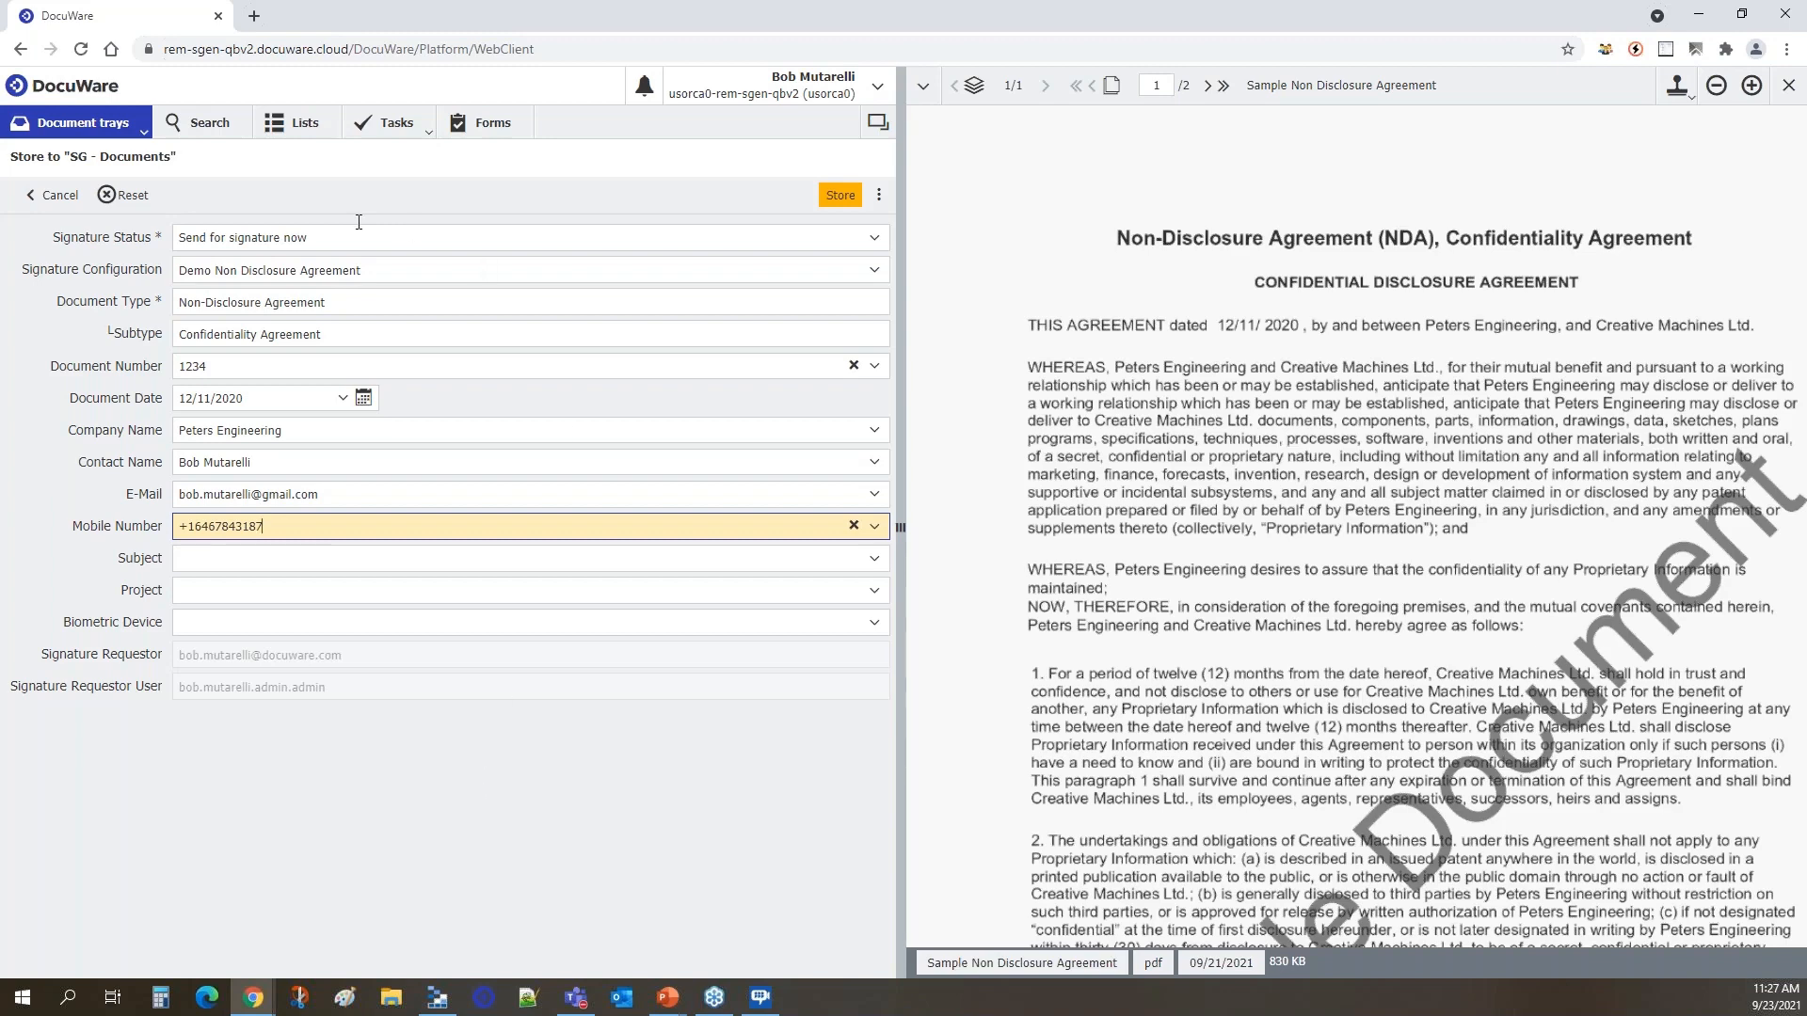
click(853, 198)
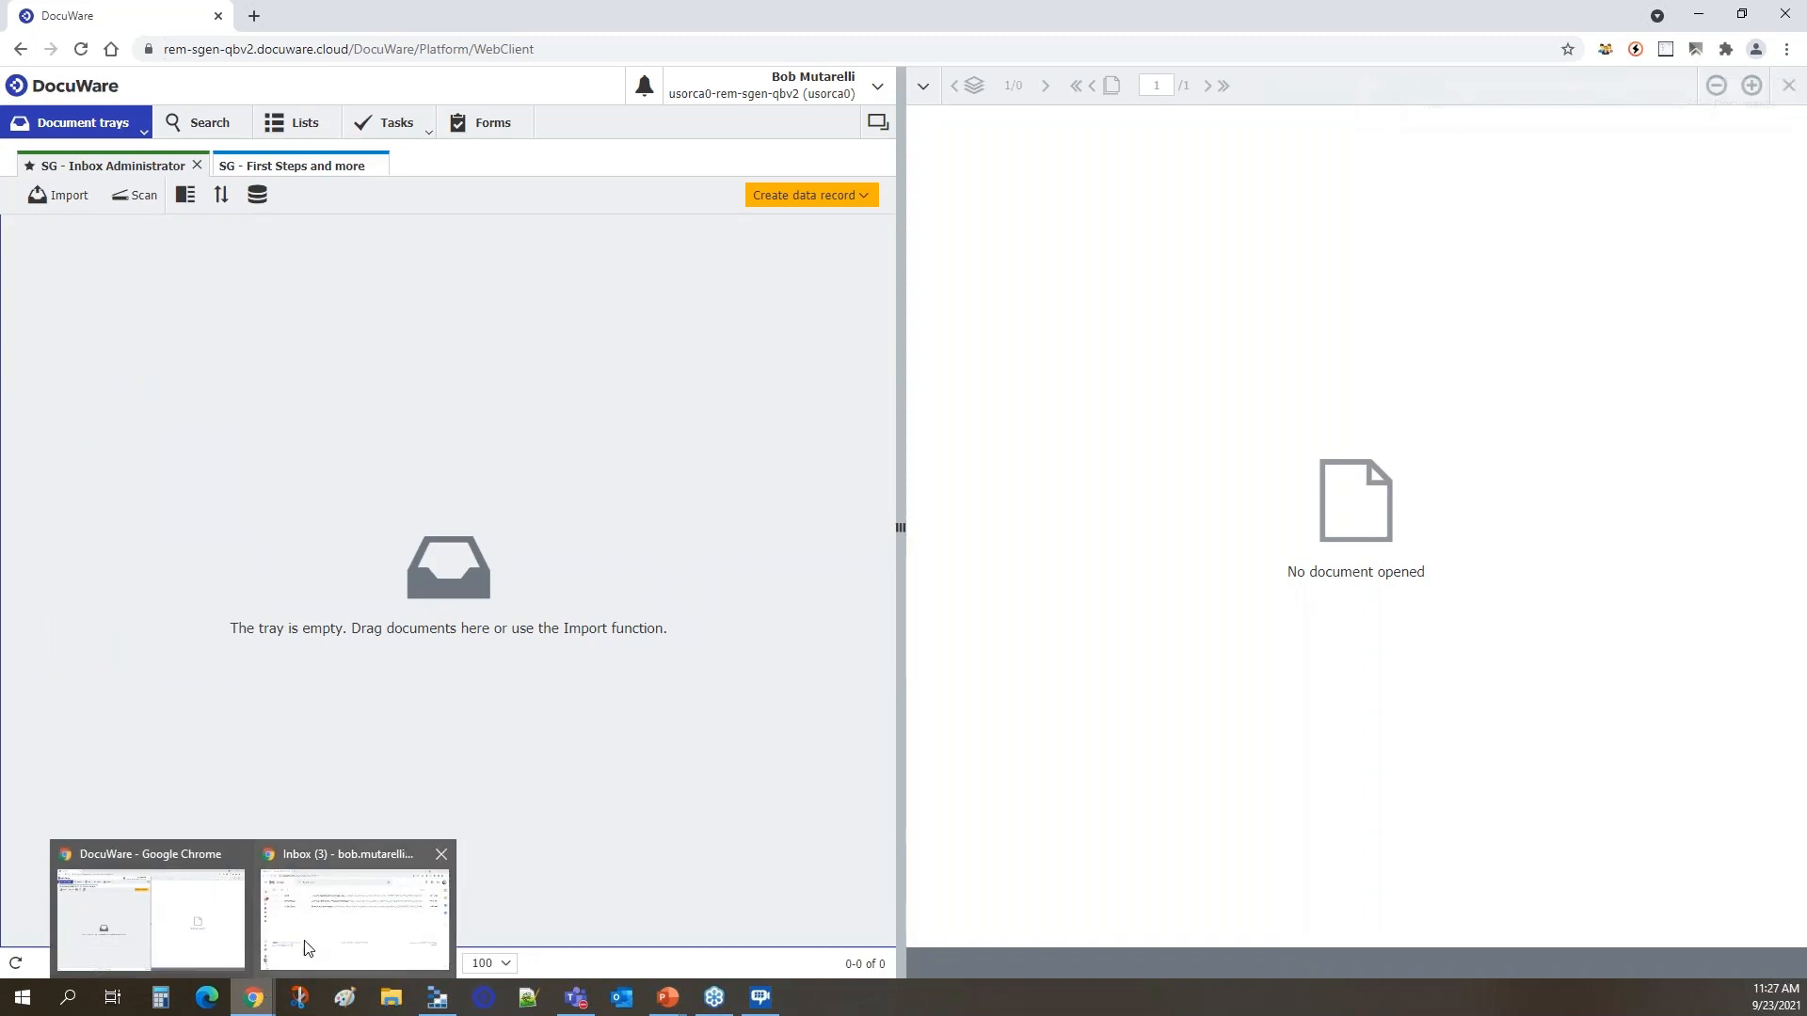
Switch to the Gmail inbox, refresh it for the signature request, and maximize its window.
click(335, 932)
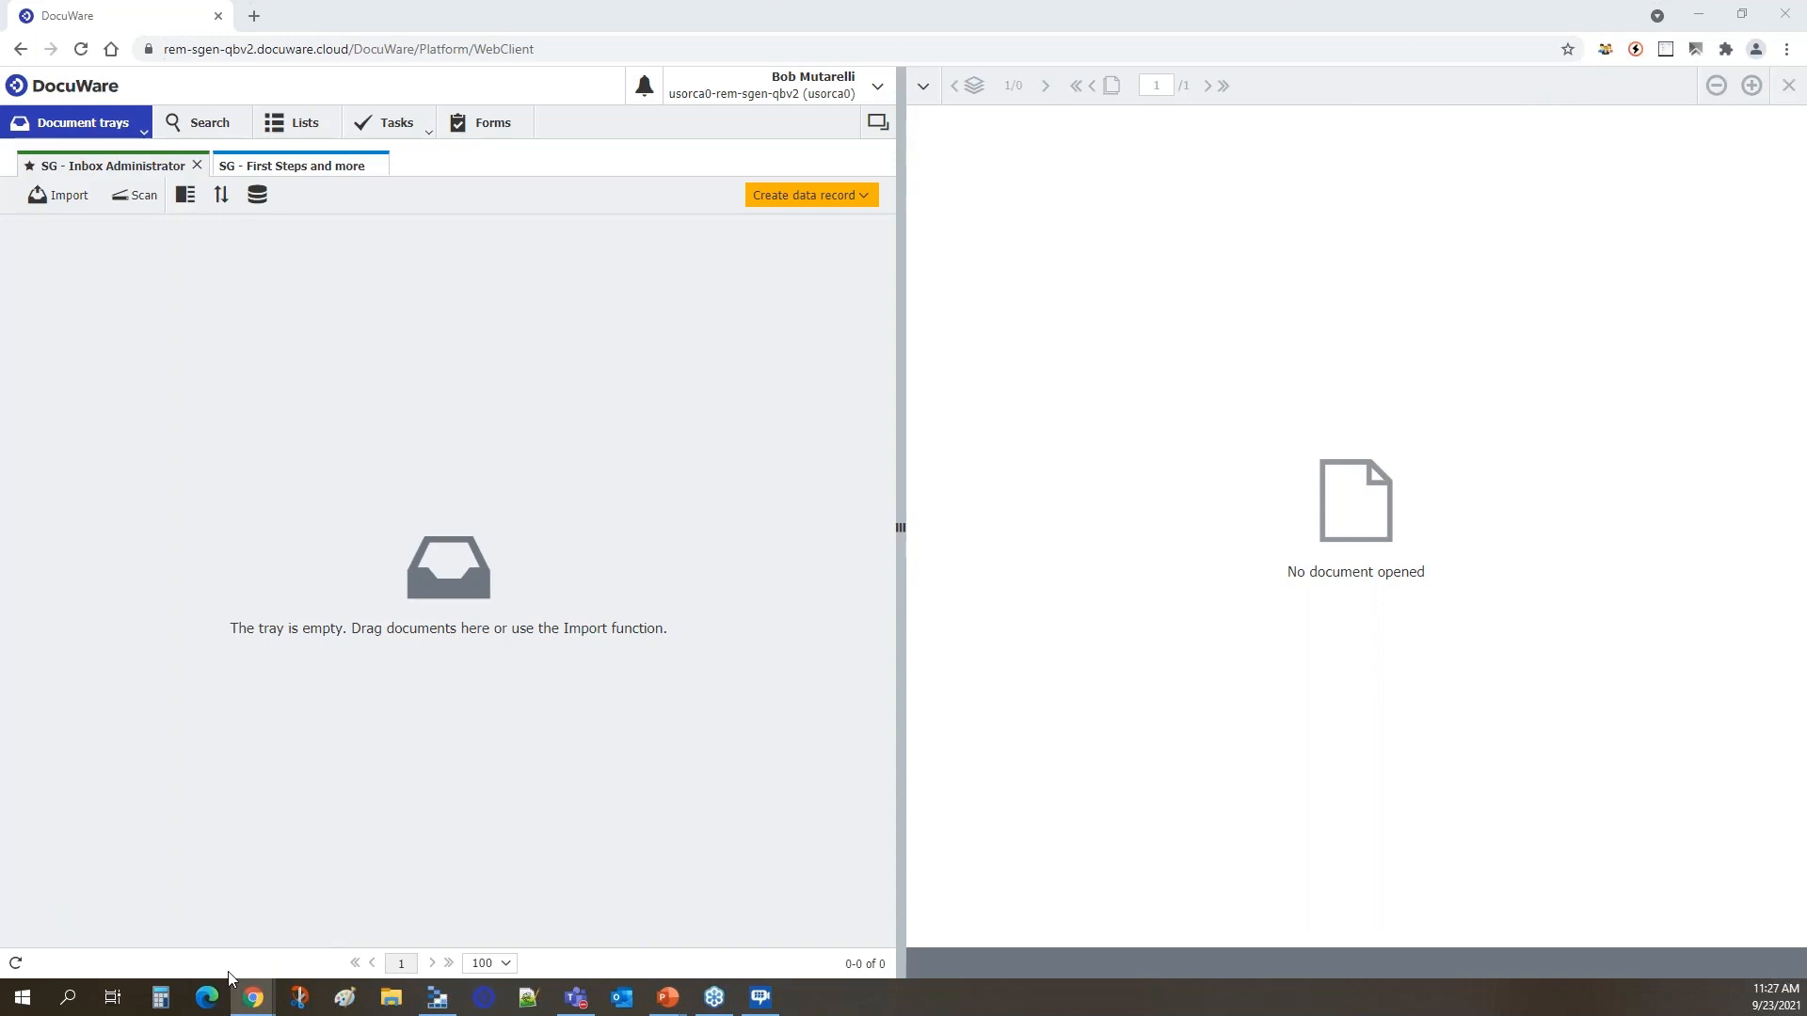
drag(1154, 1015, 1164, 336)
click(522, 478)
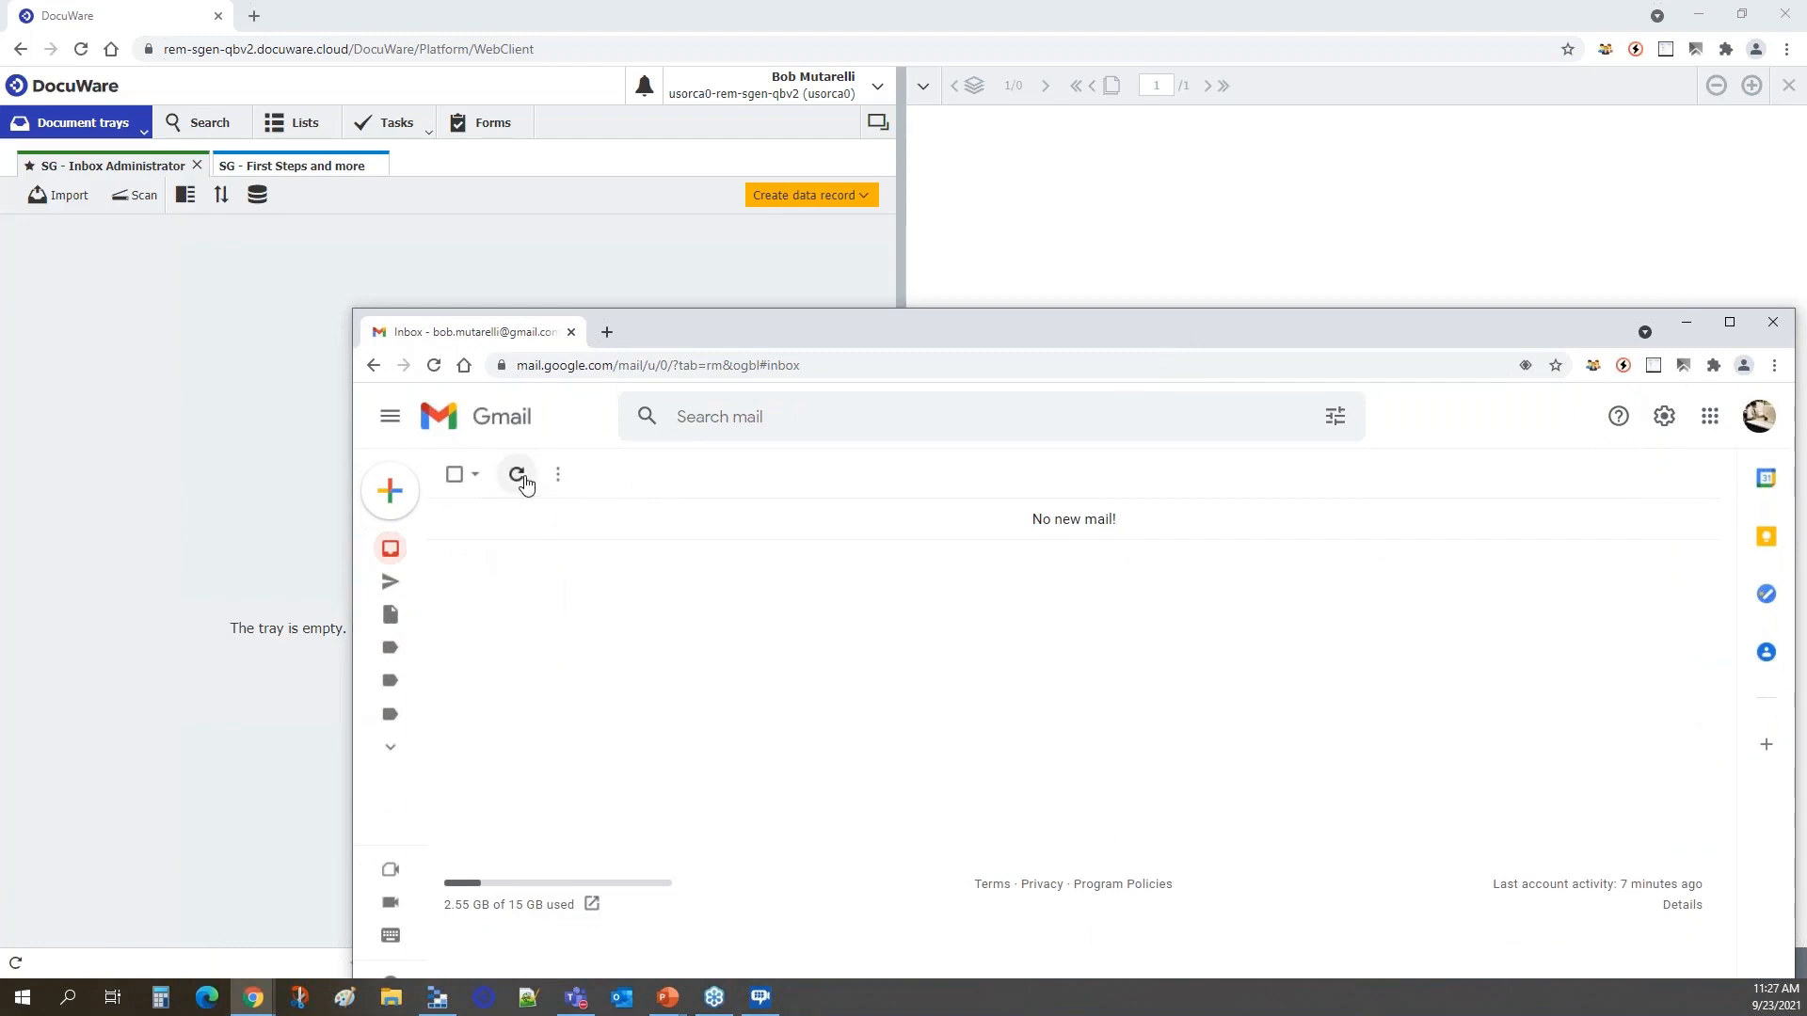
click(517, 484)
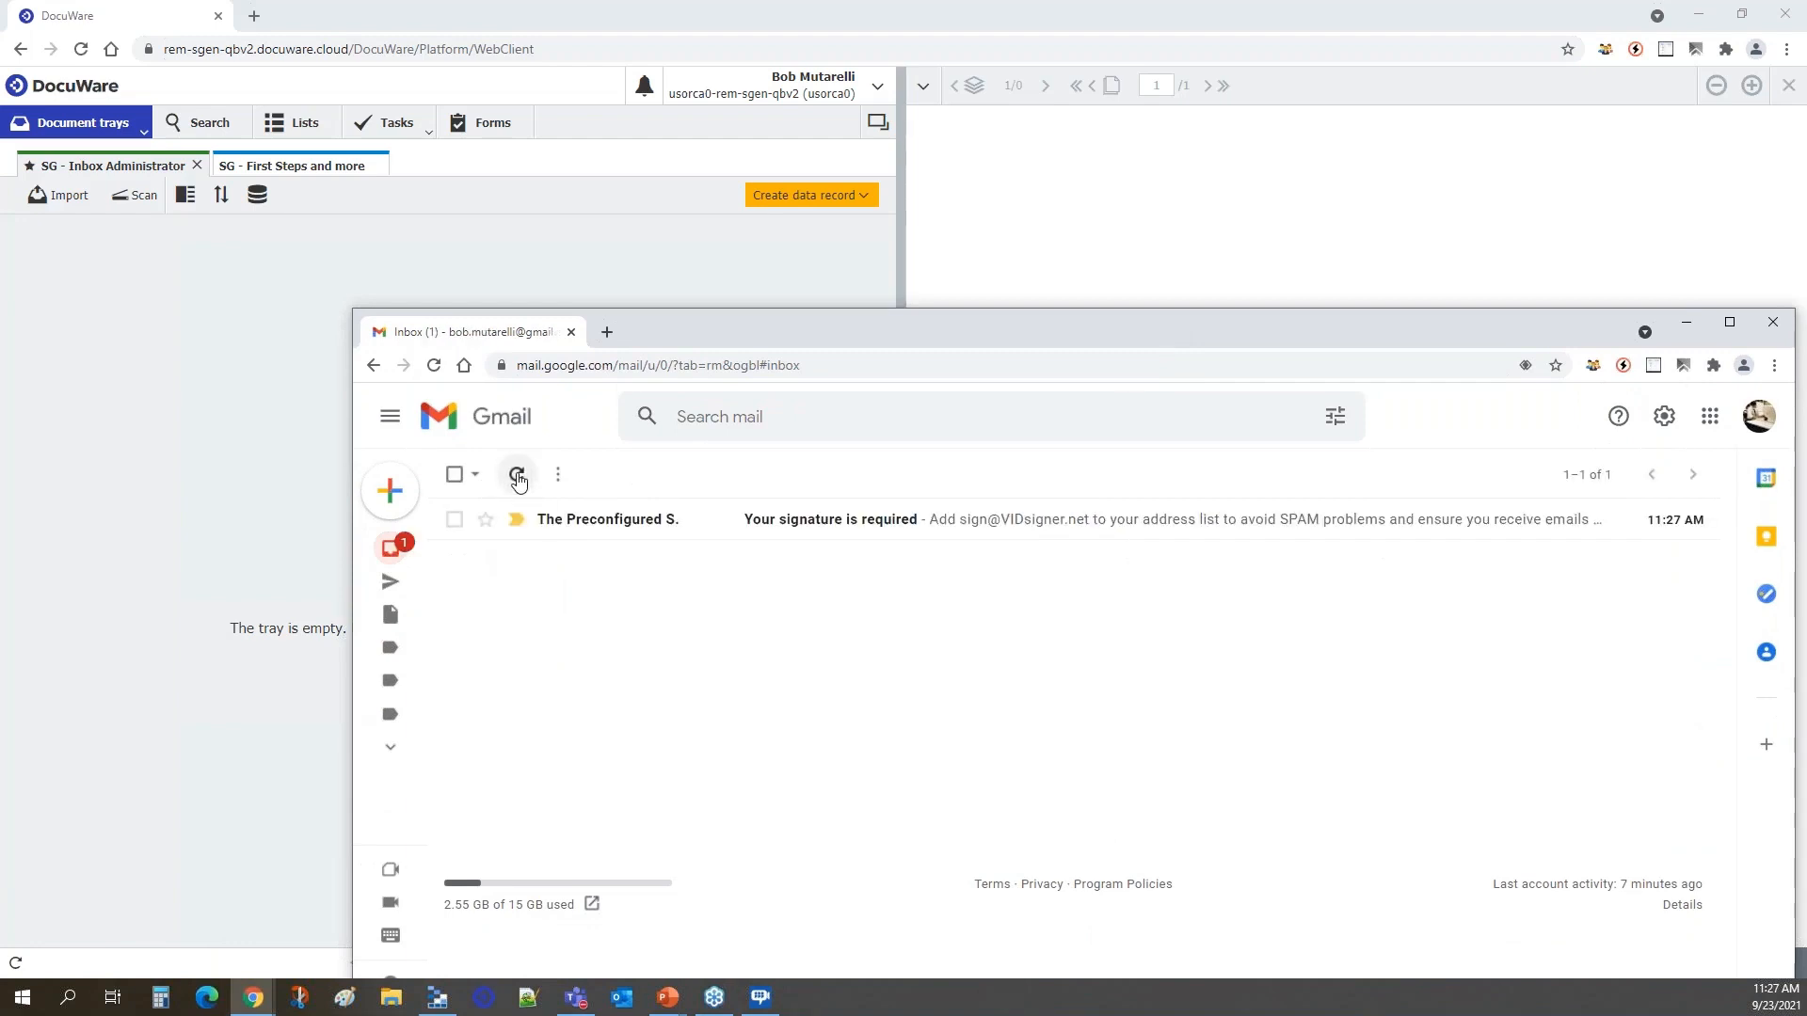
drag(938, 320, 877, 147)
double_click(877, 147)
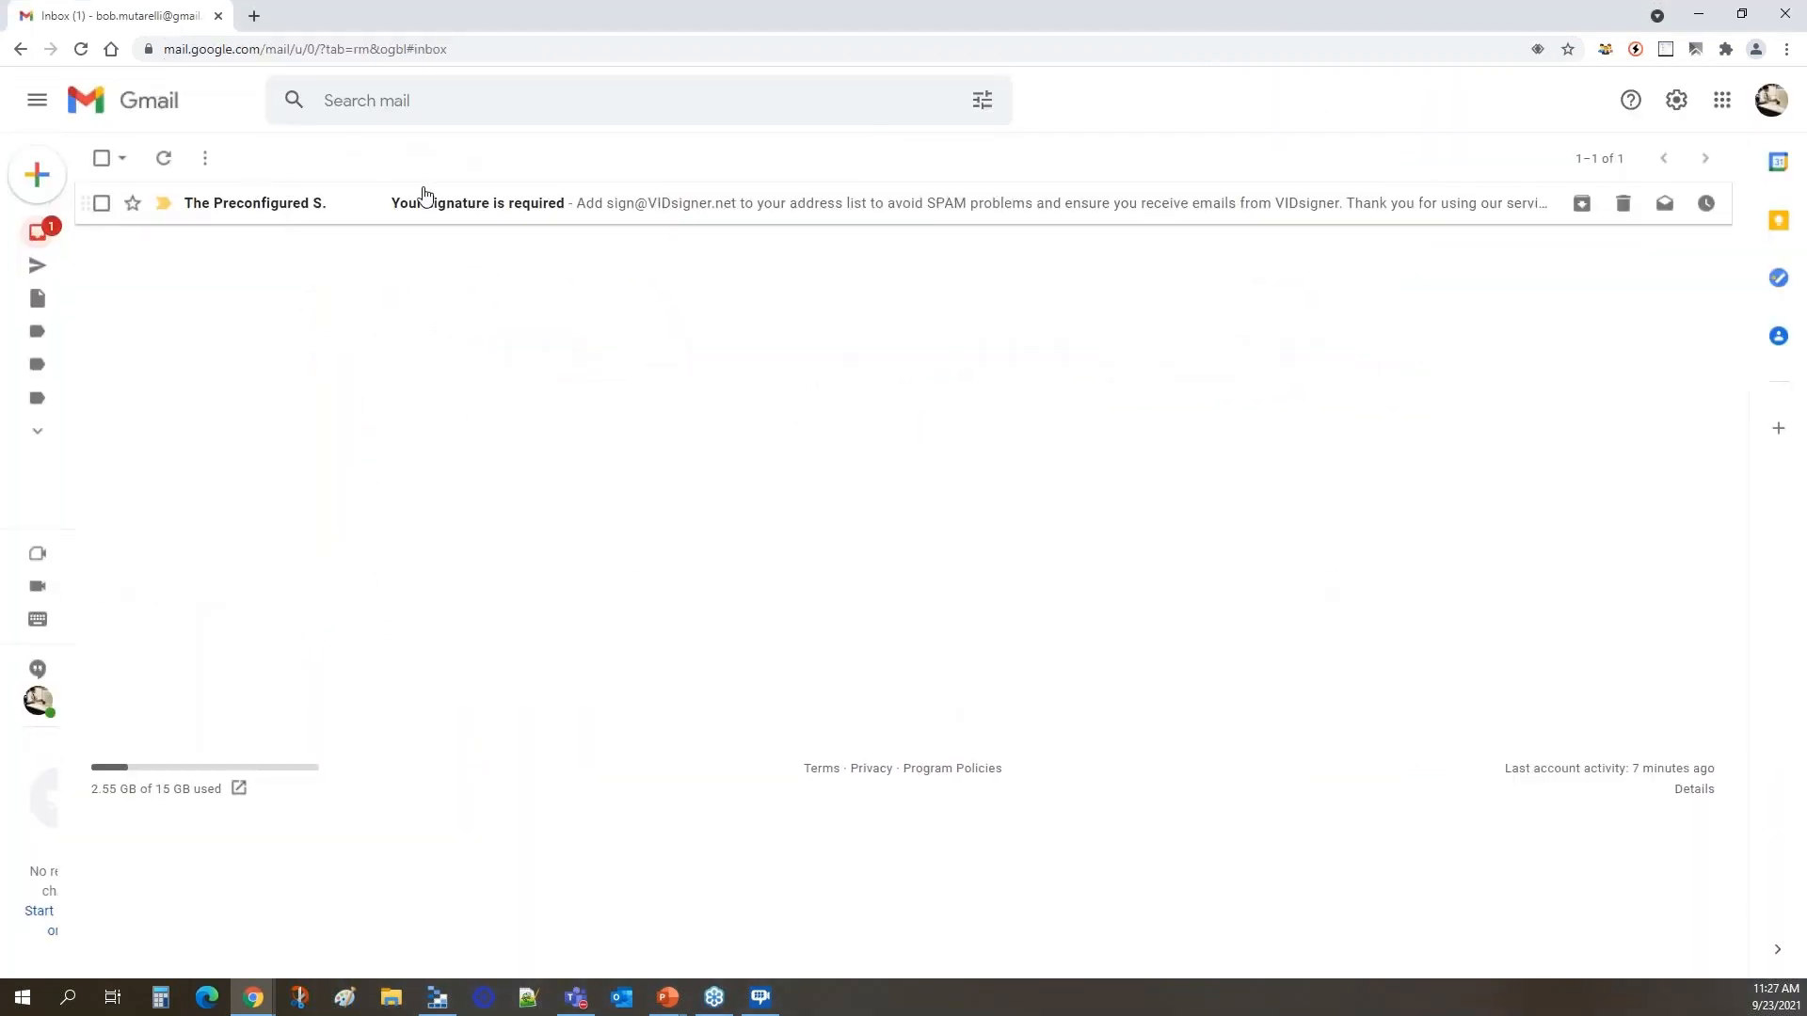
Open the "Your signature is required" email, access its document, and read the agreement through to the Peters Engineering signature box.
click(473, 216)
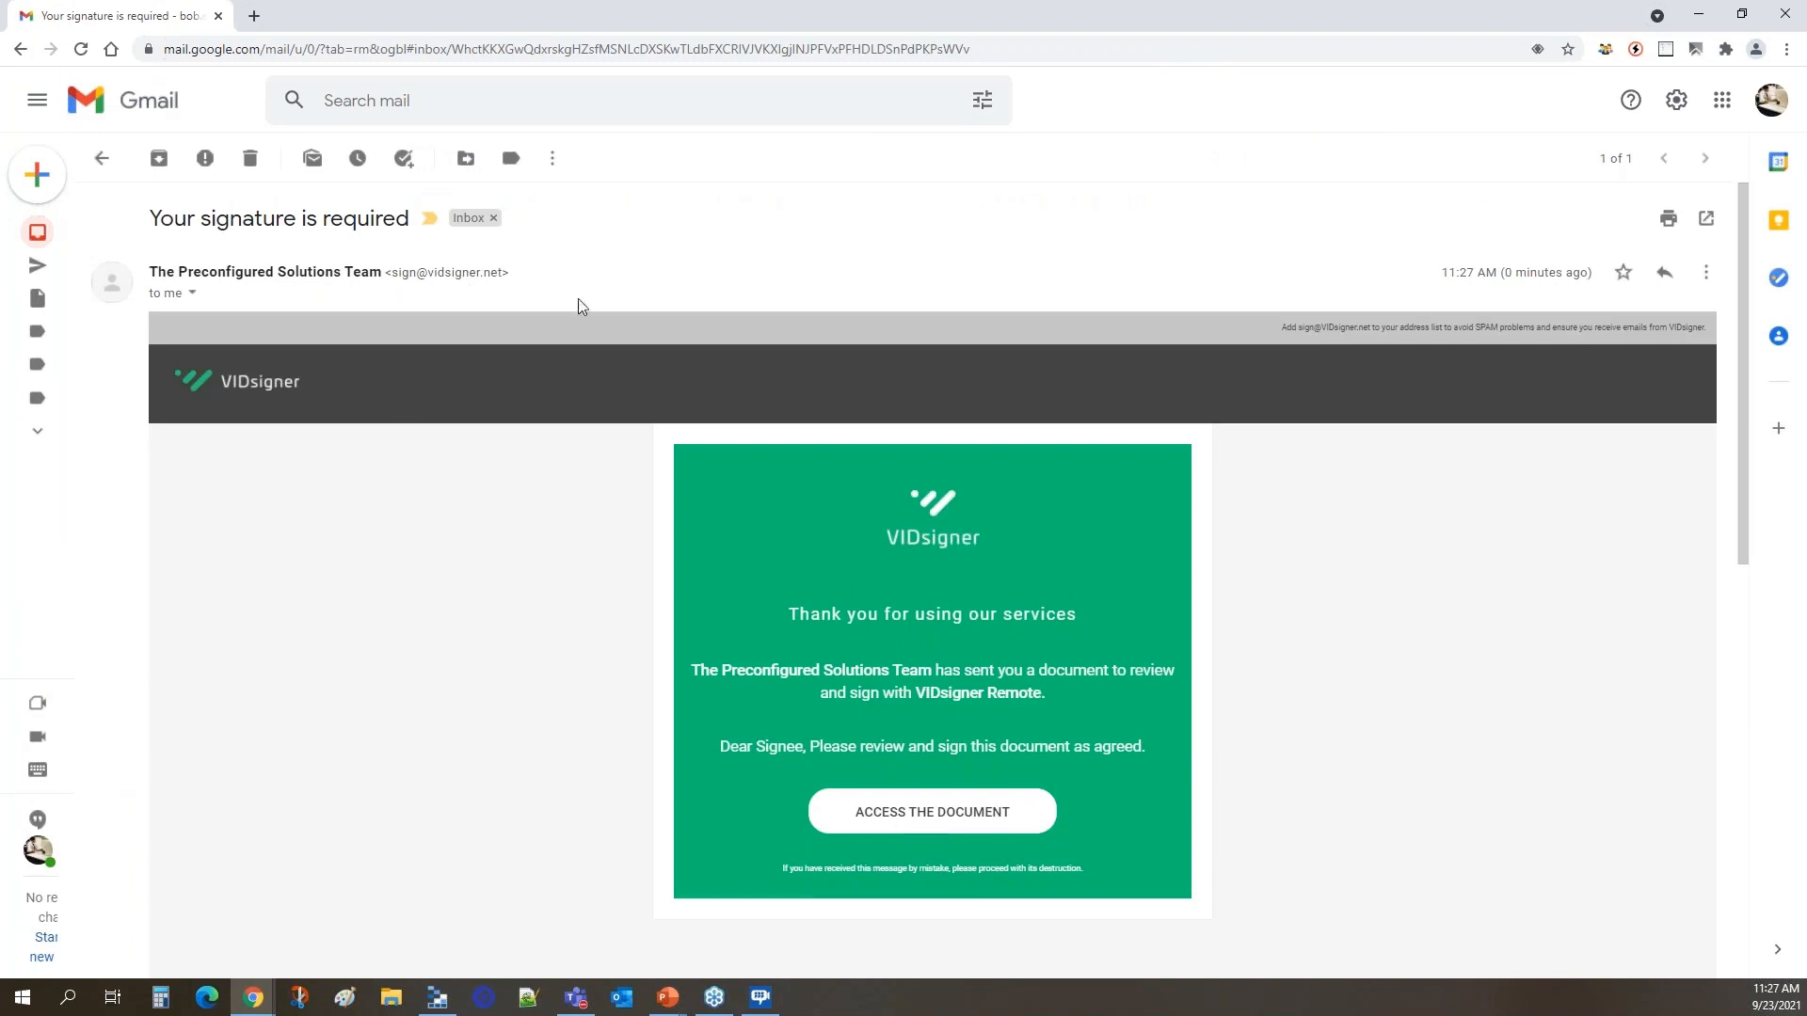
scroll(508, 517, down, 1)
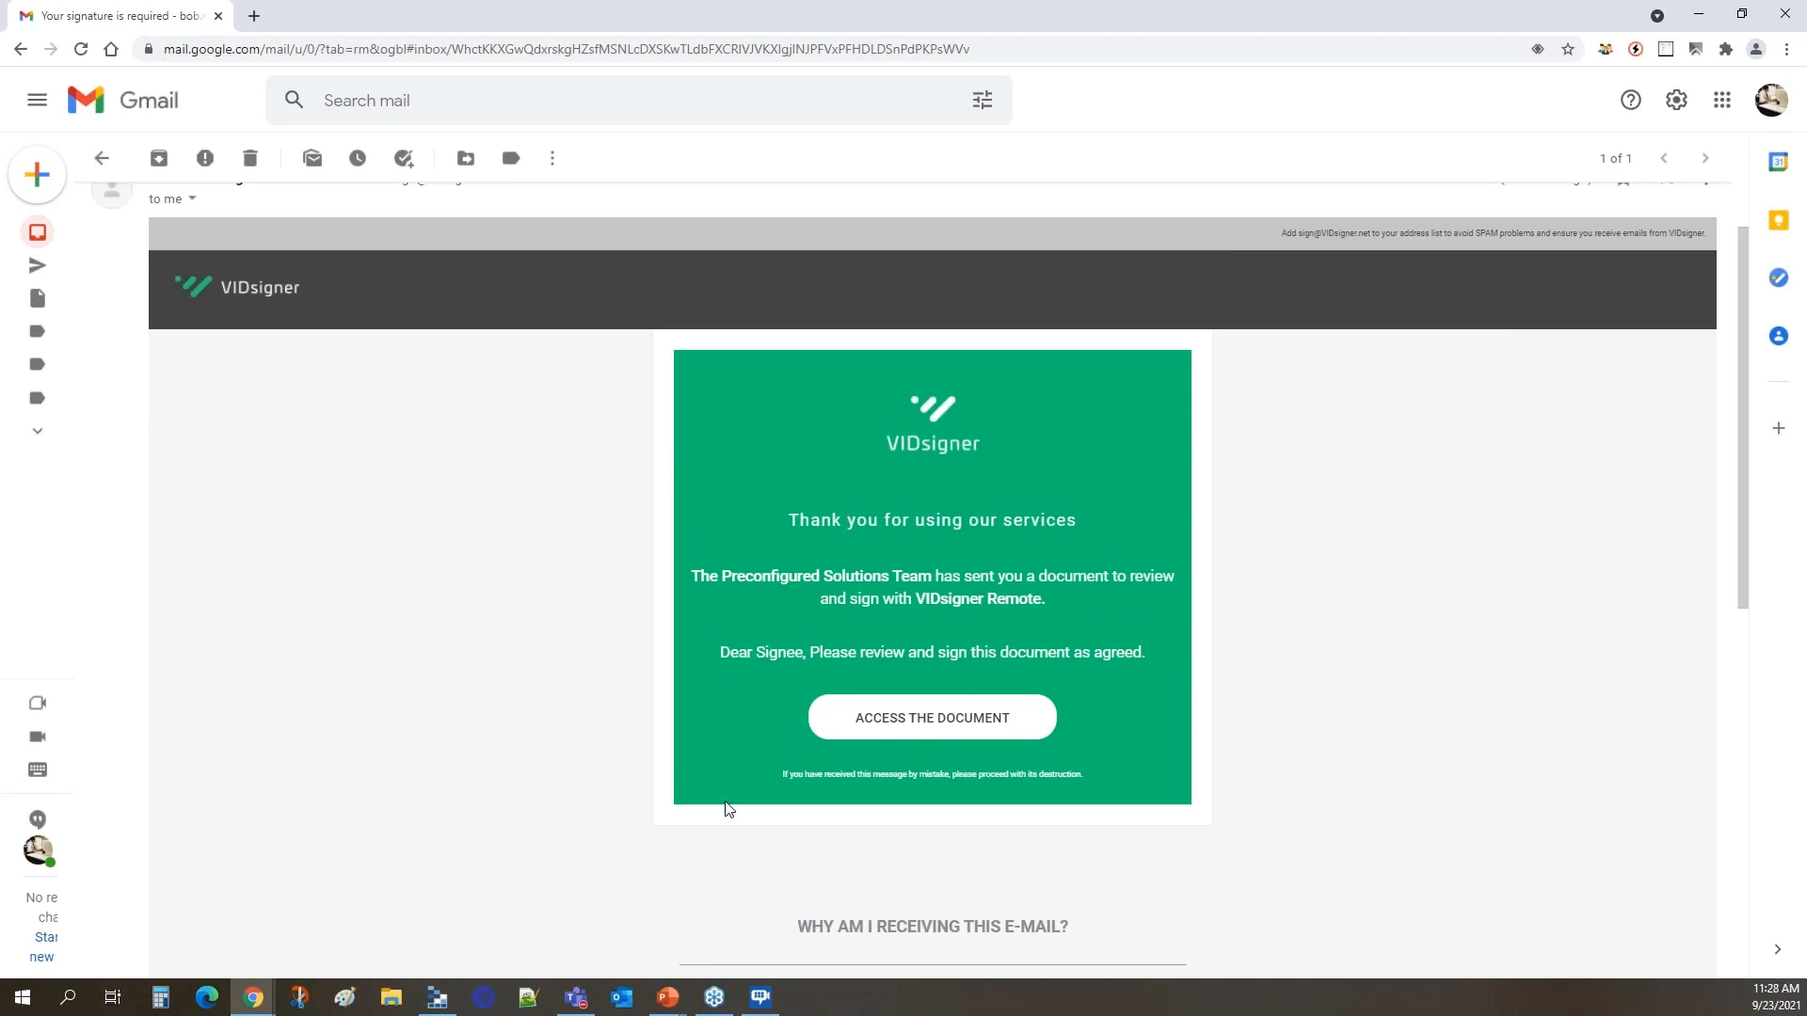
click(932, 720)
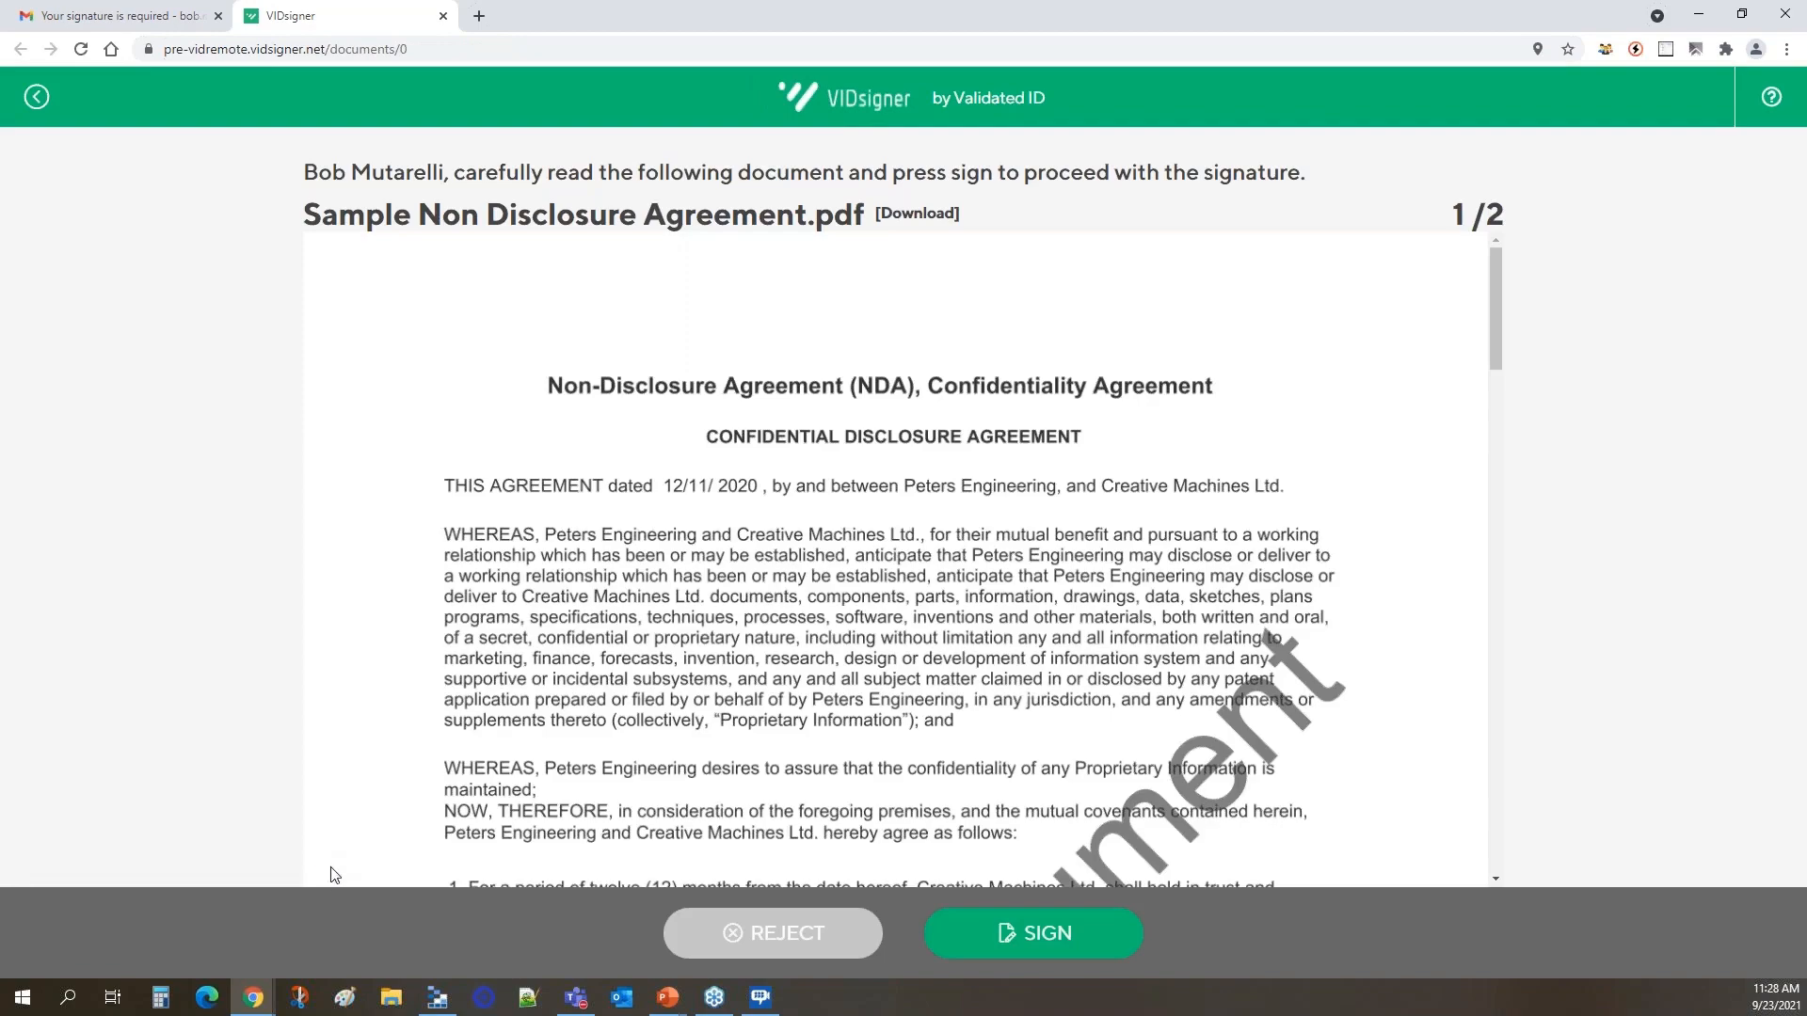
scroll(773, 470, down, 6)
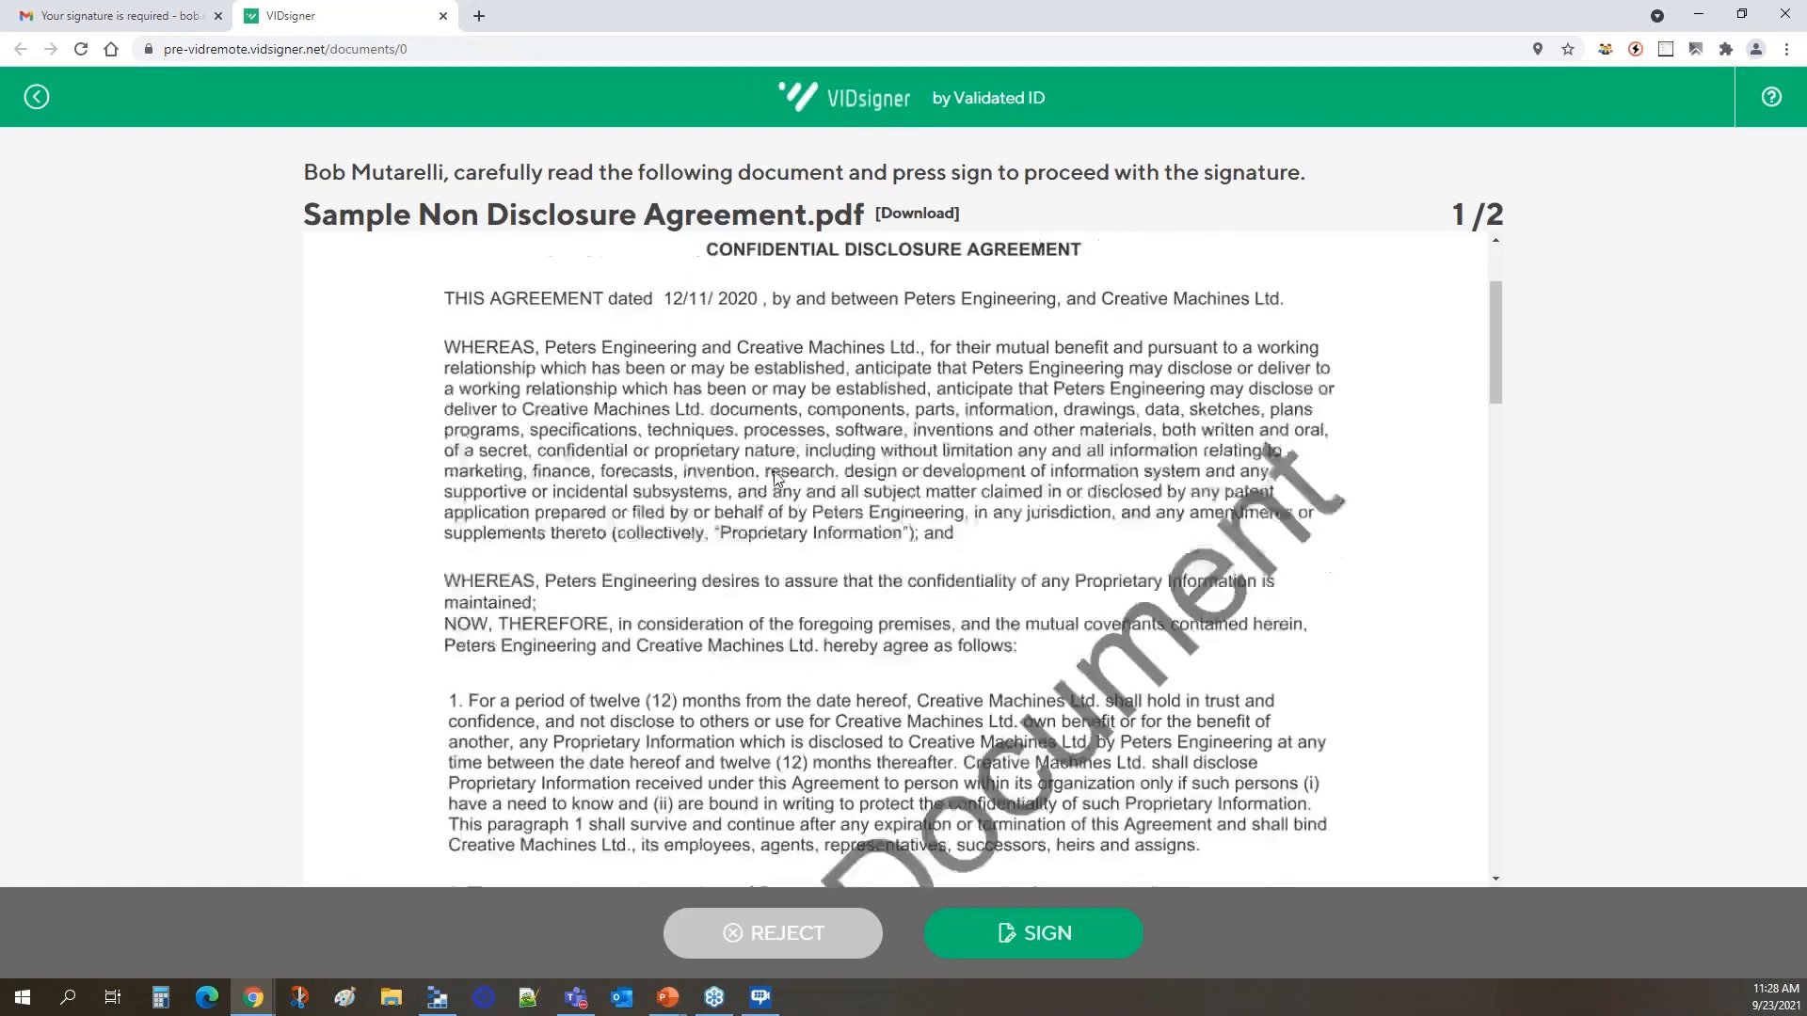
scroll(773, 478, down, 8)
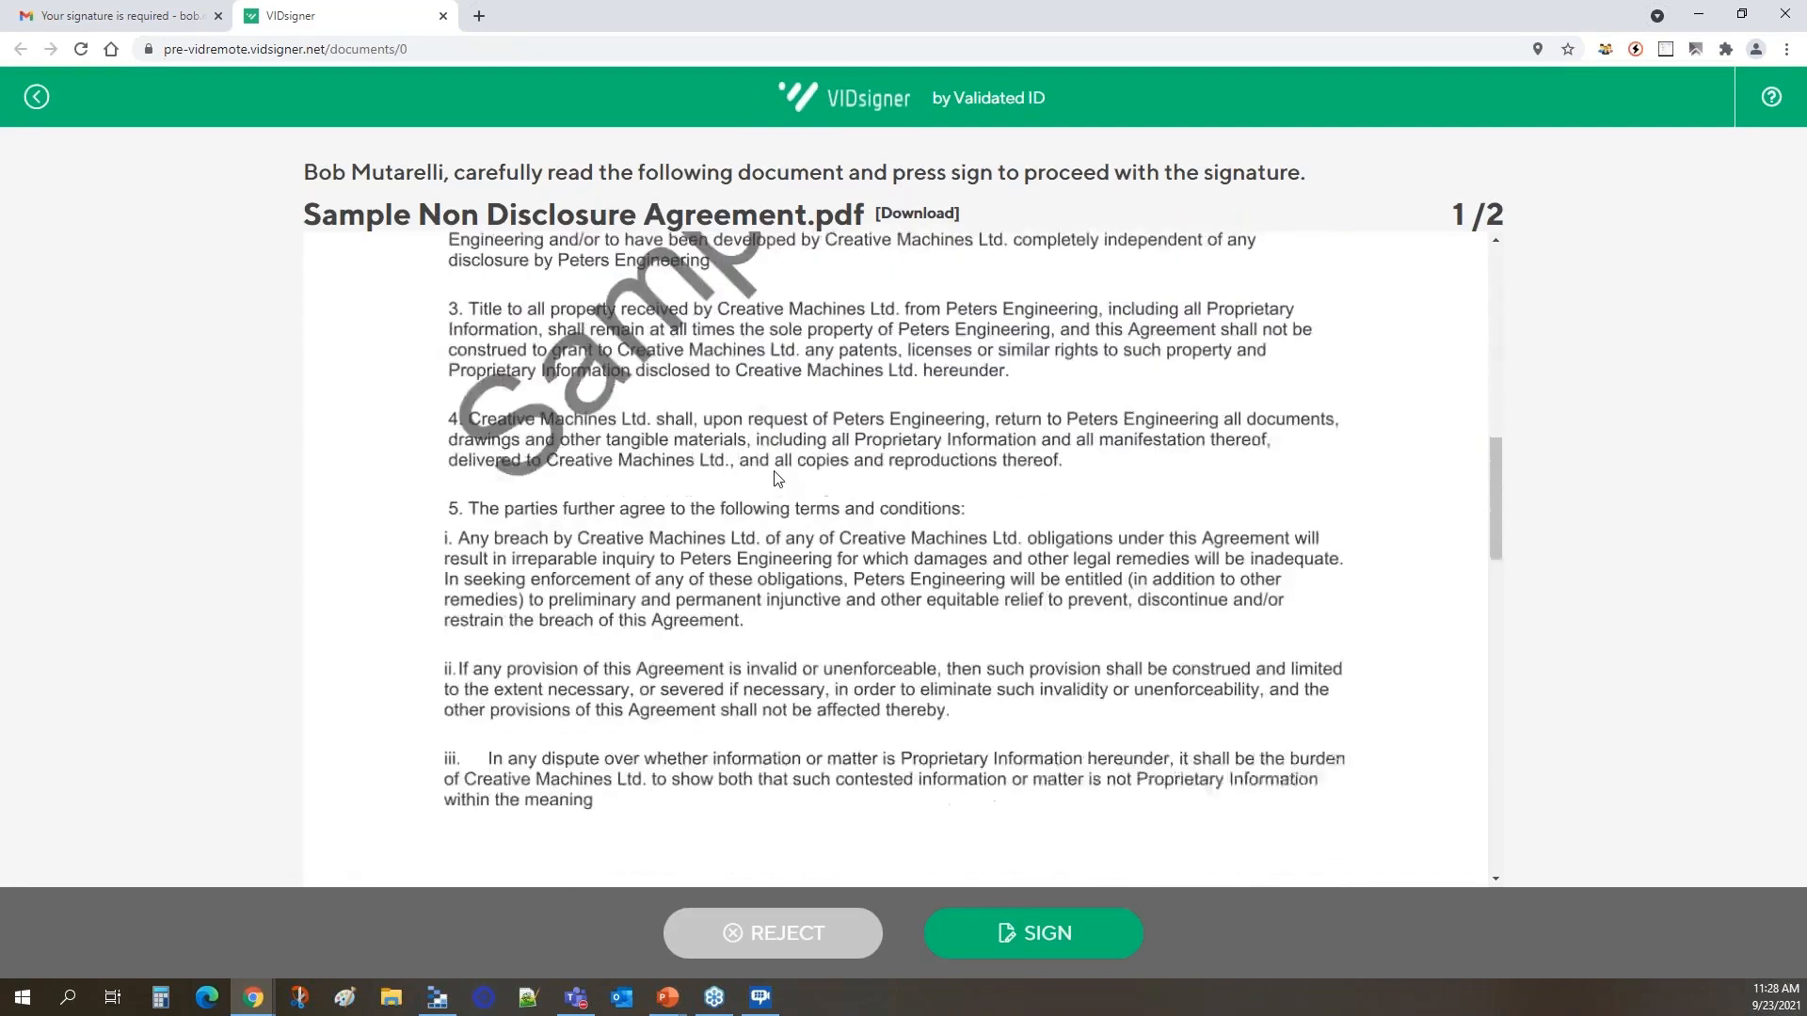
scroll(773, 478, down, 14)
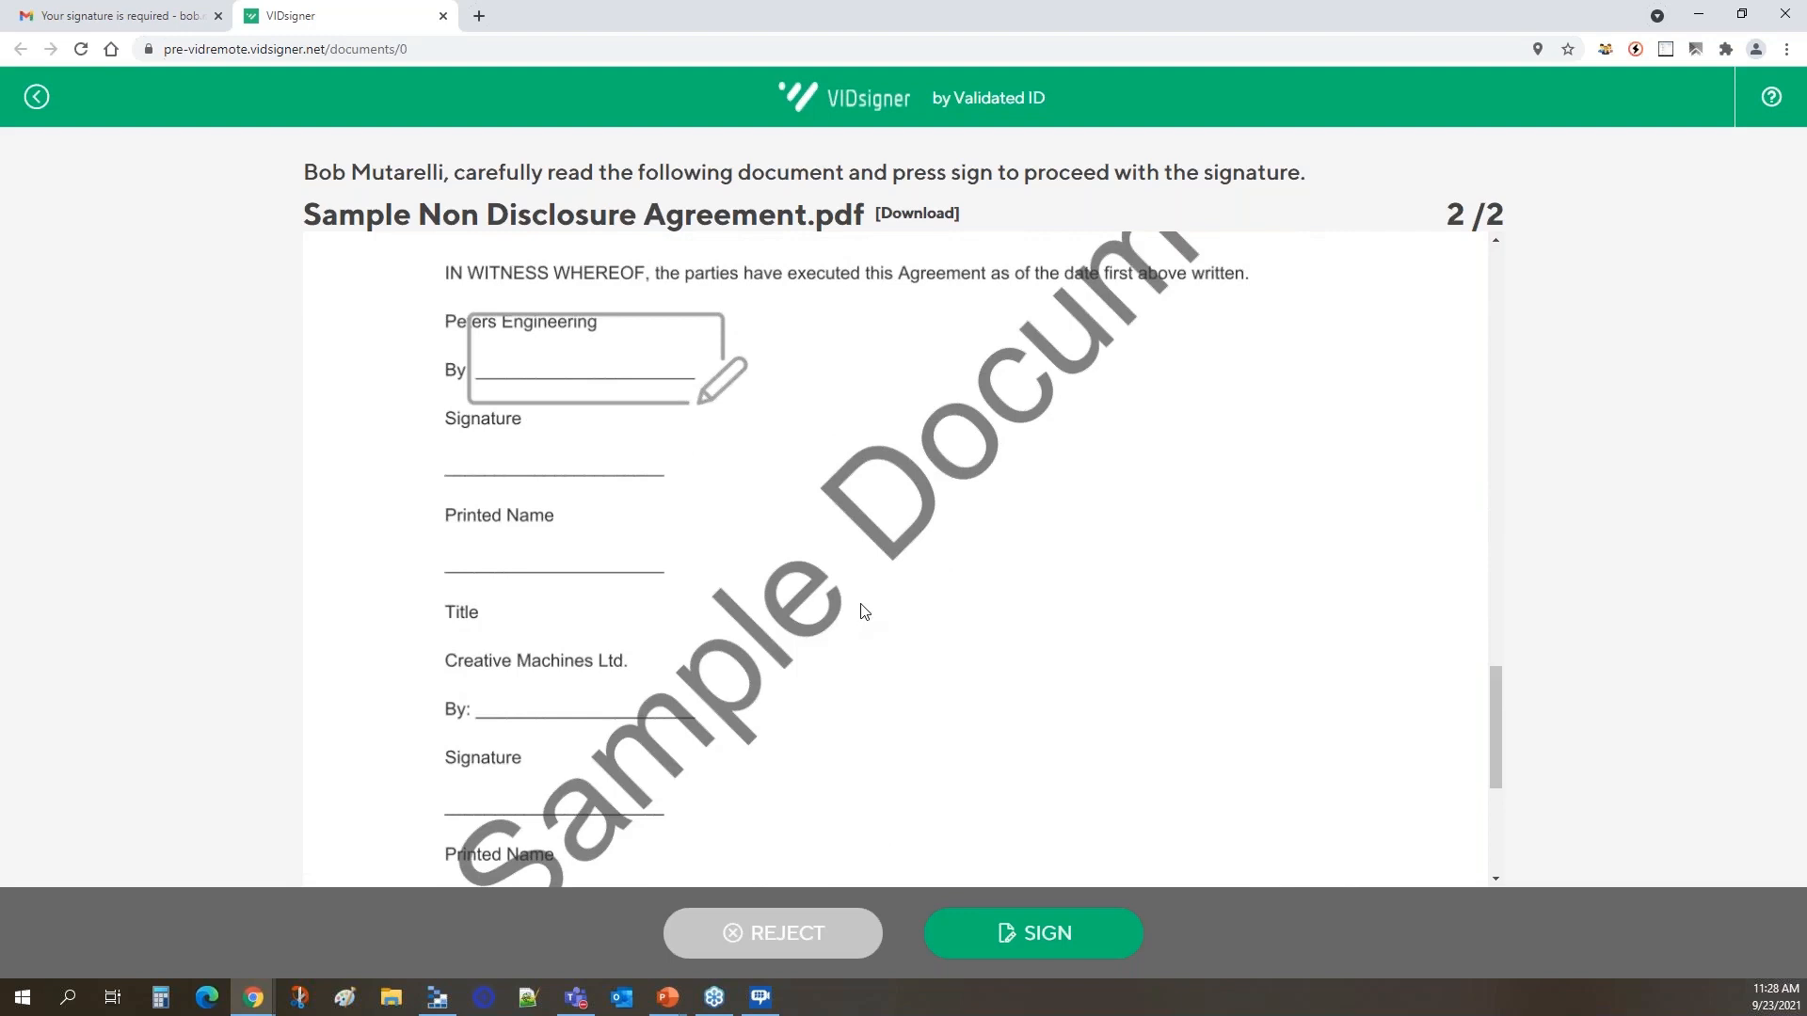
Start signing Sample Non Disclosure Agreement.pdf and submit the signature code received by SMS.
click(1025, 939)
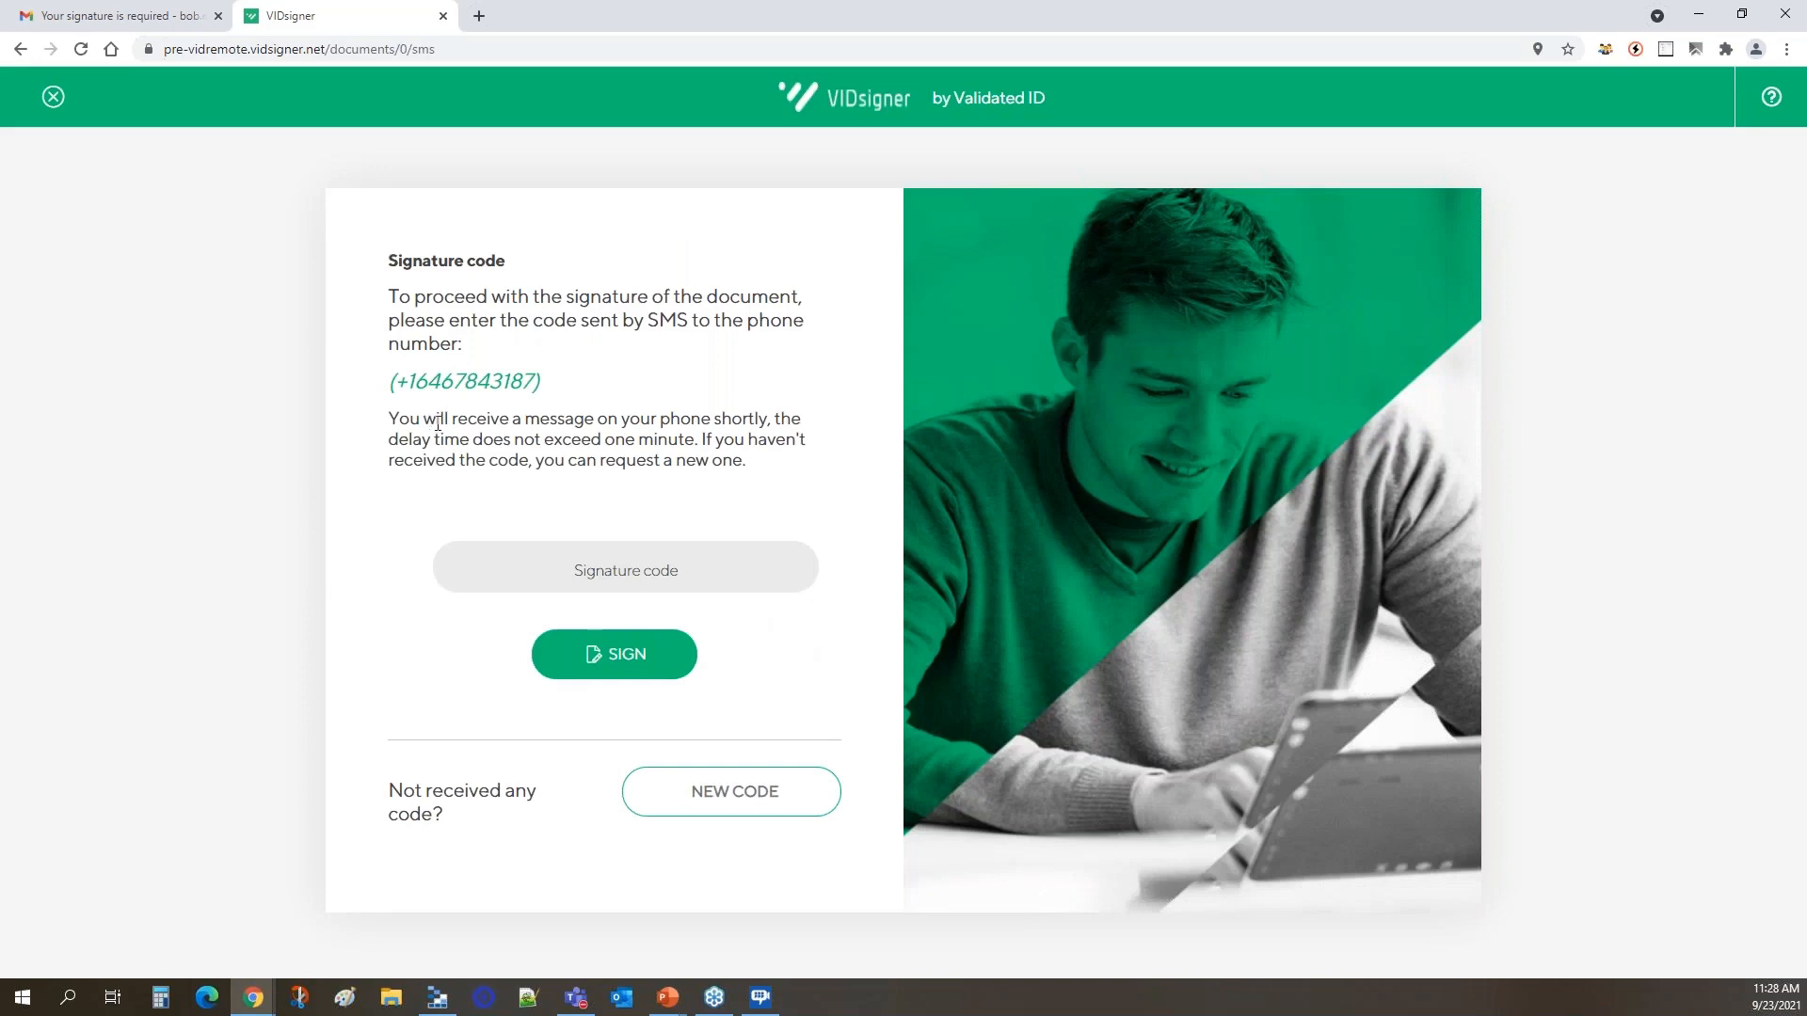
text(12345)
click(615, 657)
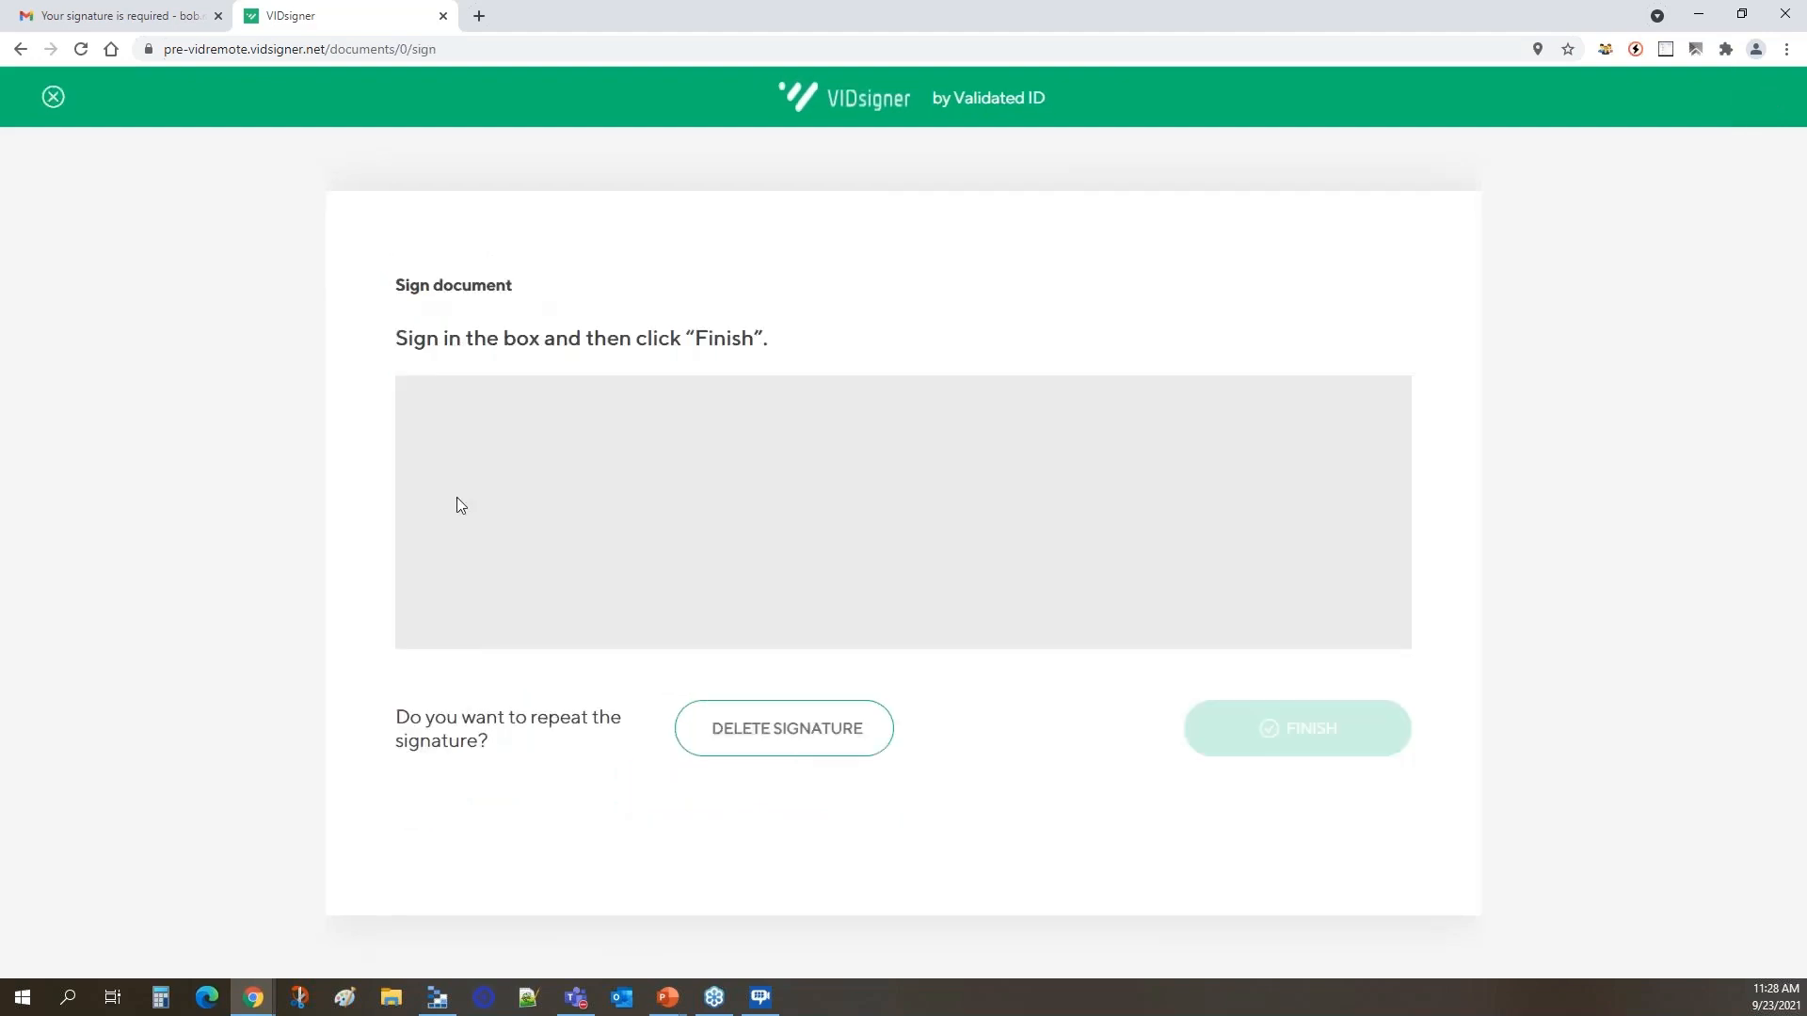
Draw the signer's handwritten signature in the signing box, finish the signature, and acknowledge its completion.
mouse_move(478, 457)
mouse_down()
mouse_move(471, 518)
mouse_move(544, 473)
mouse_move(613, 497)
mouse_move(629, 480)
mouse_up()
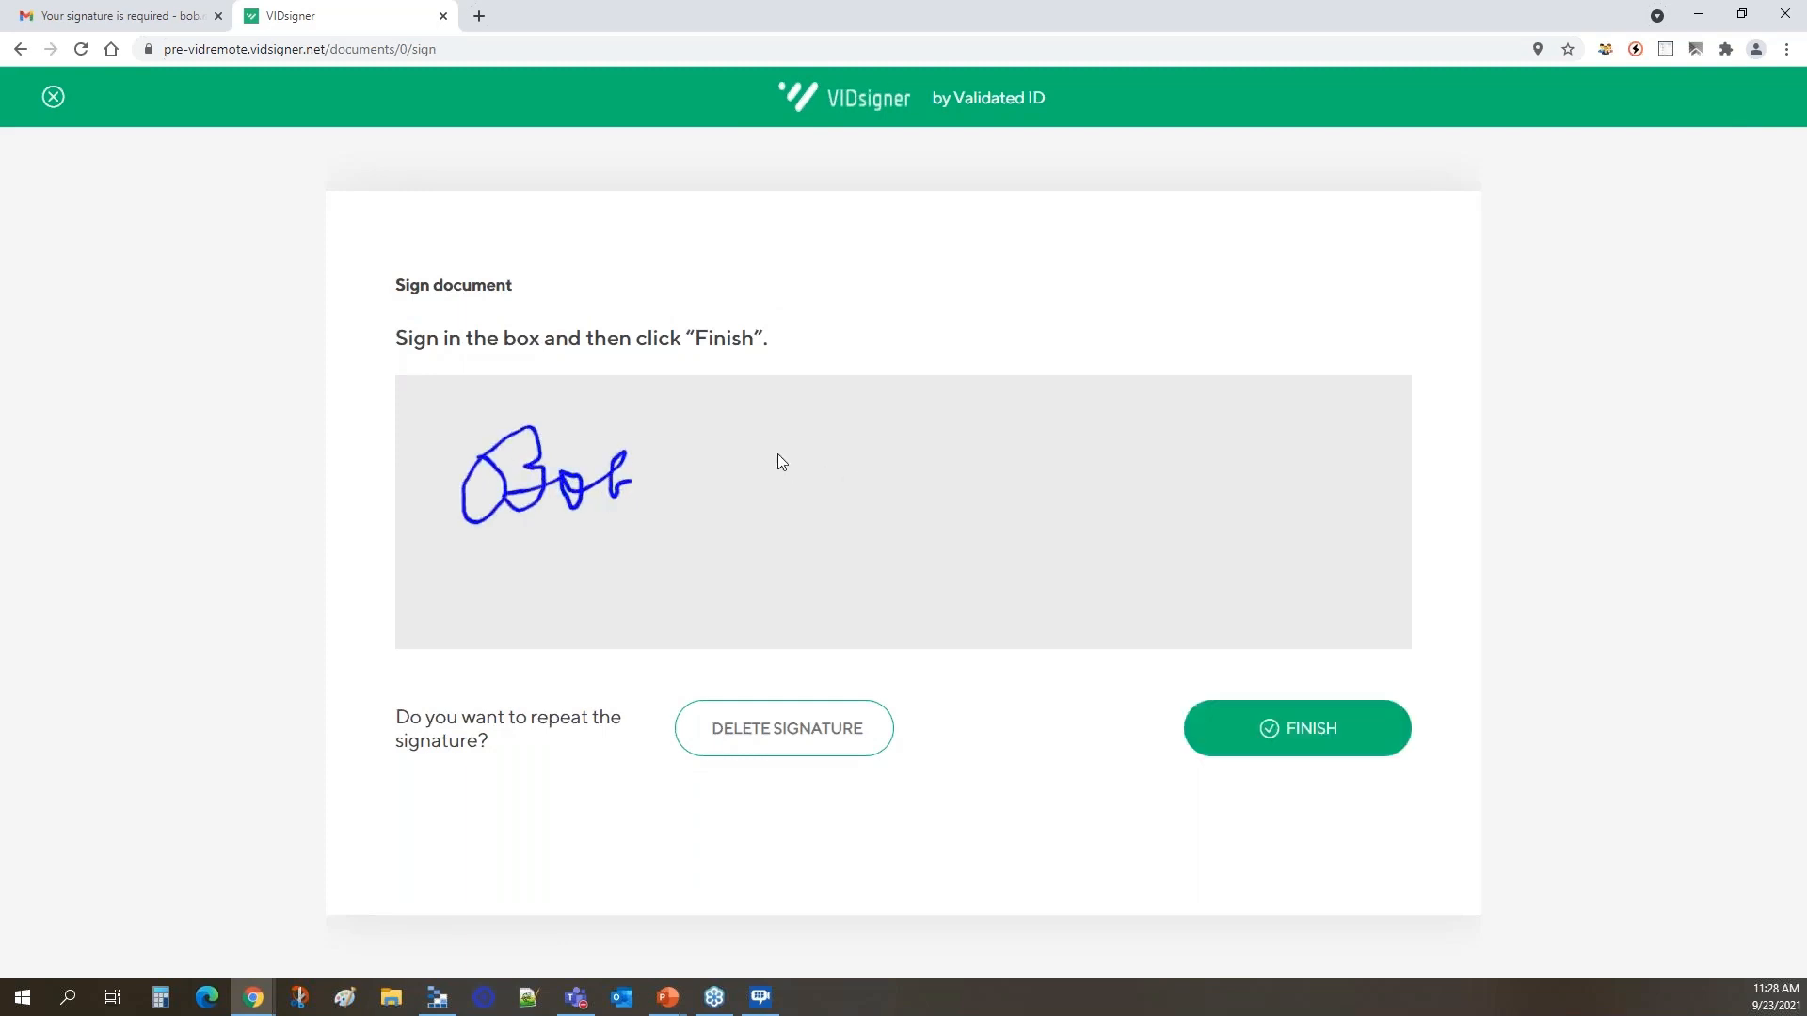
drag(832, 517, 850, 508)
mouse_move(986, 460)
mouse_down()
mouse_move(1103, 496)
mouse_move(1107, 470)
mouse_up()
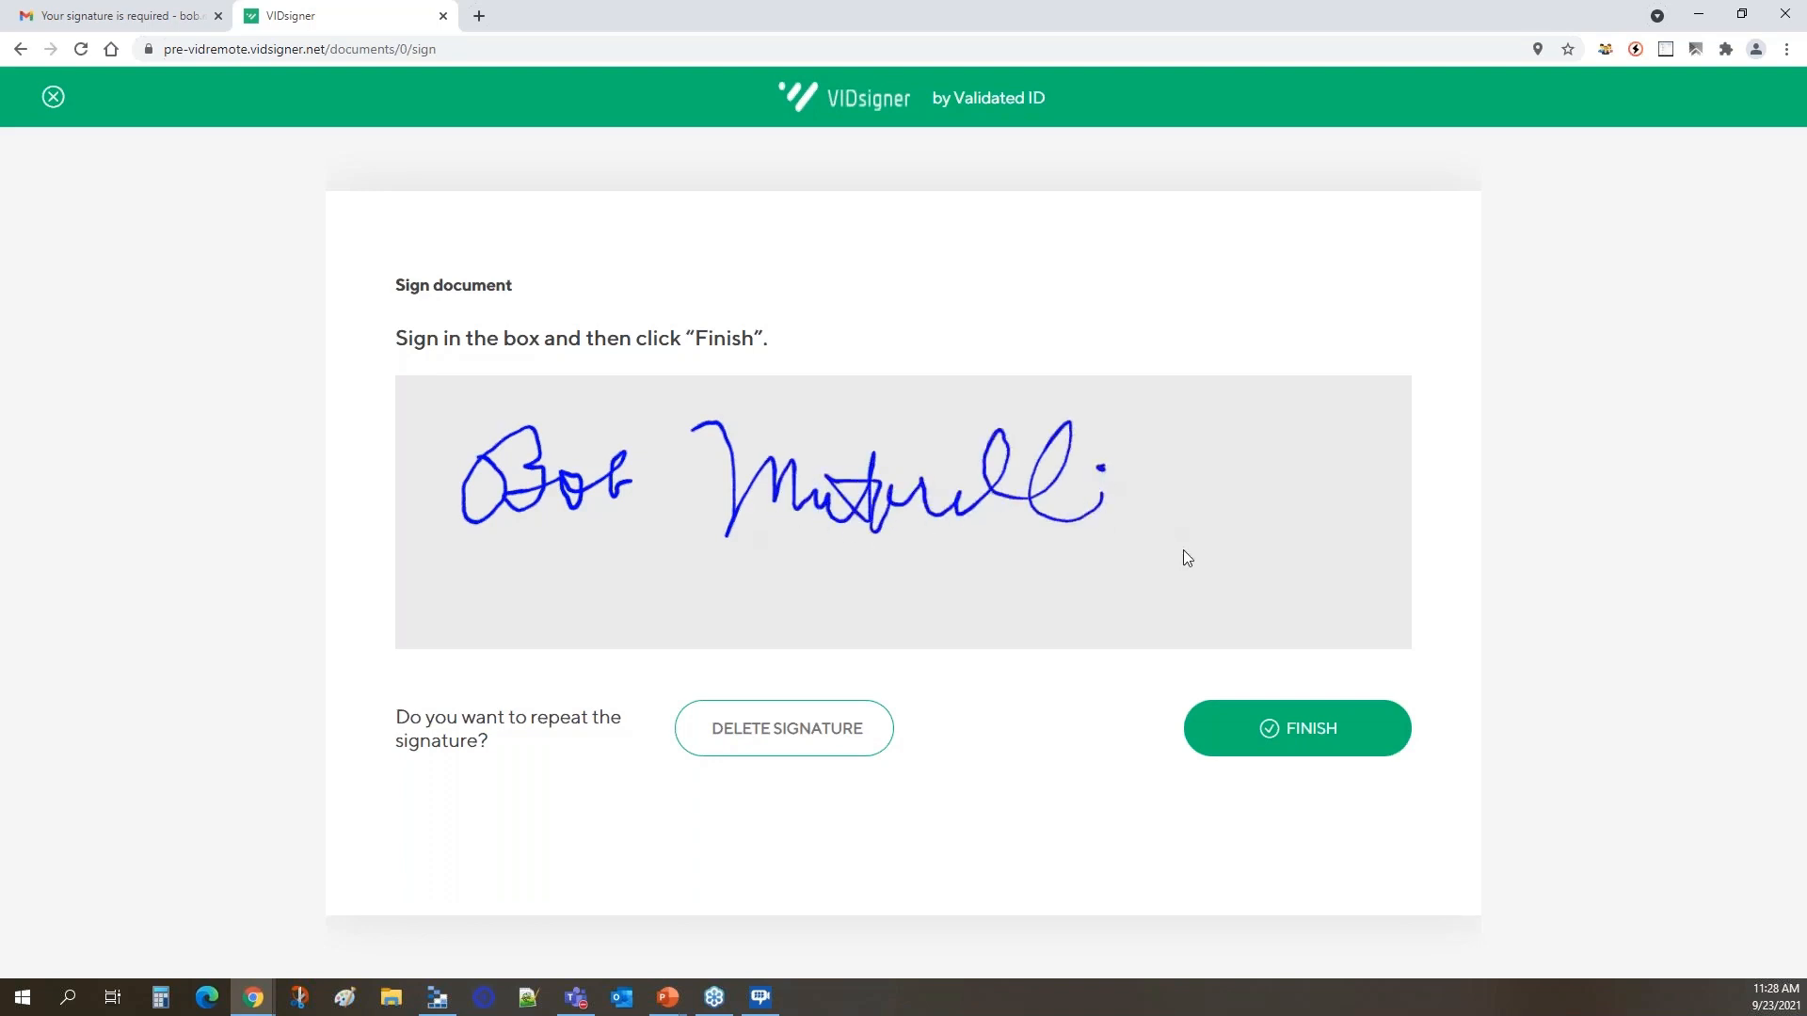
click(1314, 735)
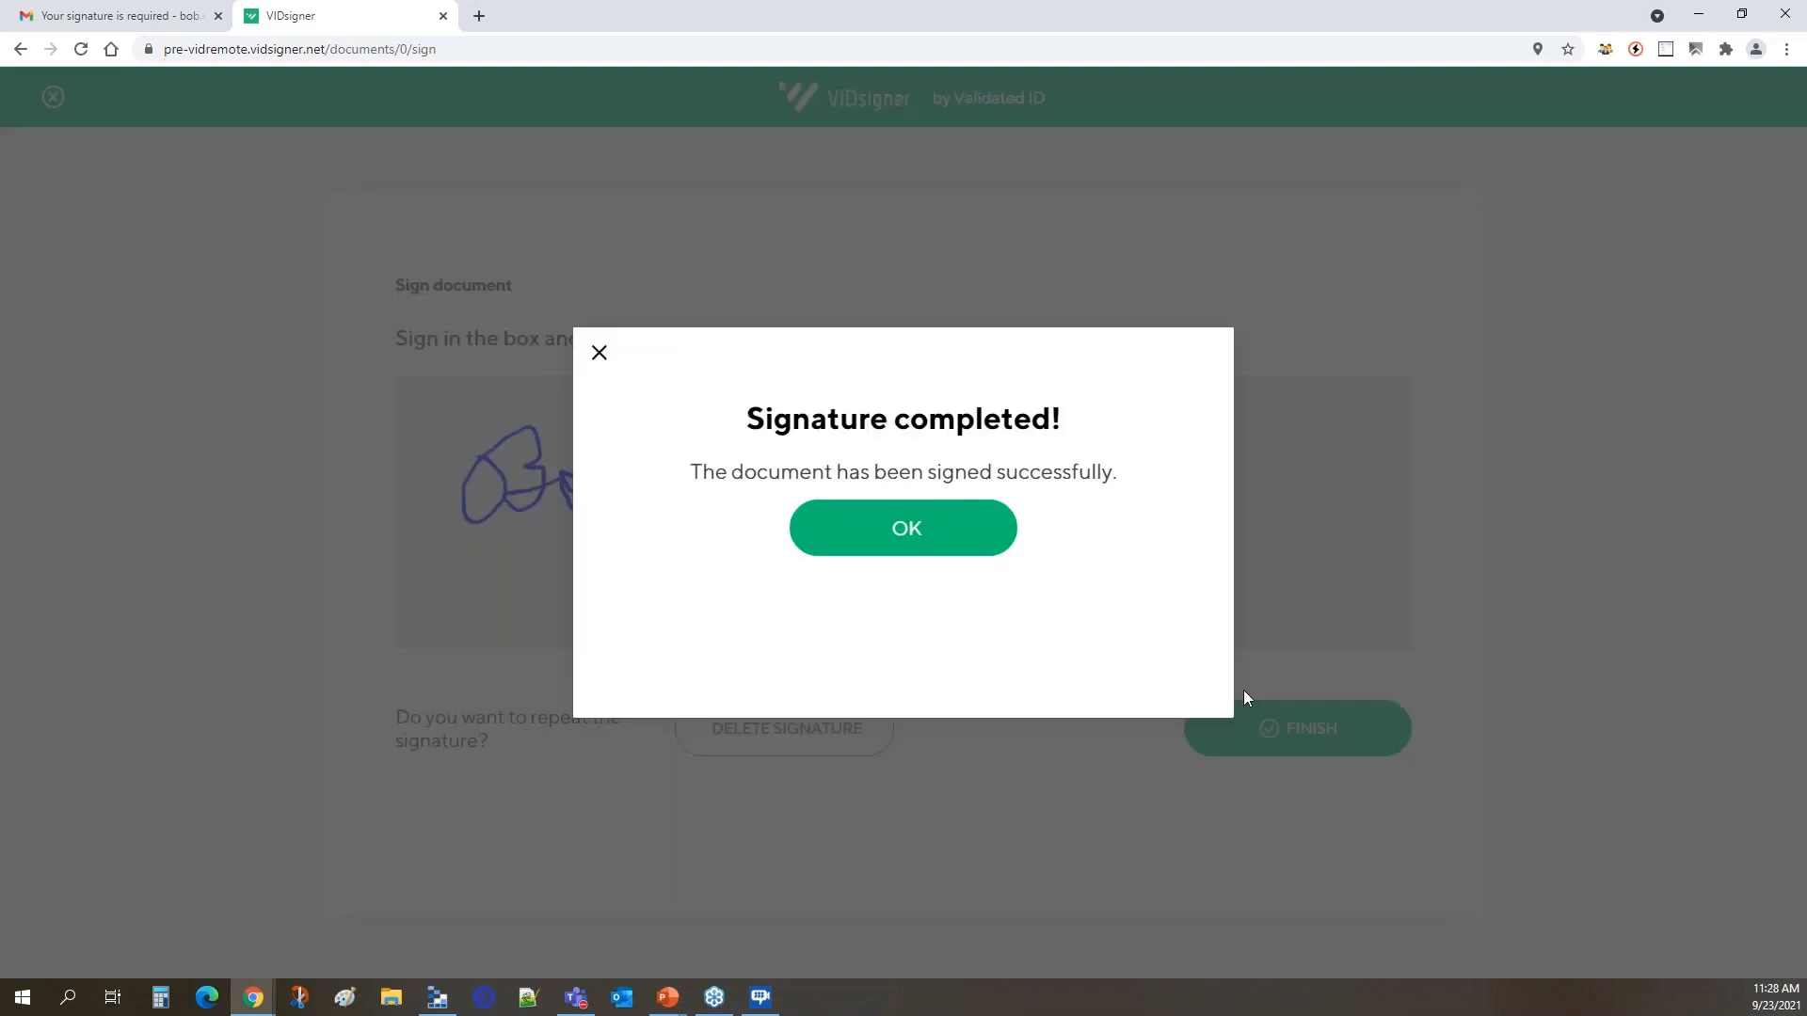
click(908, 530)
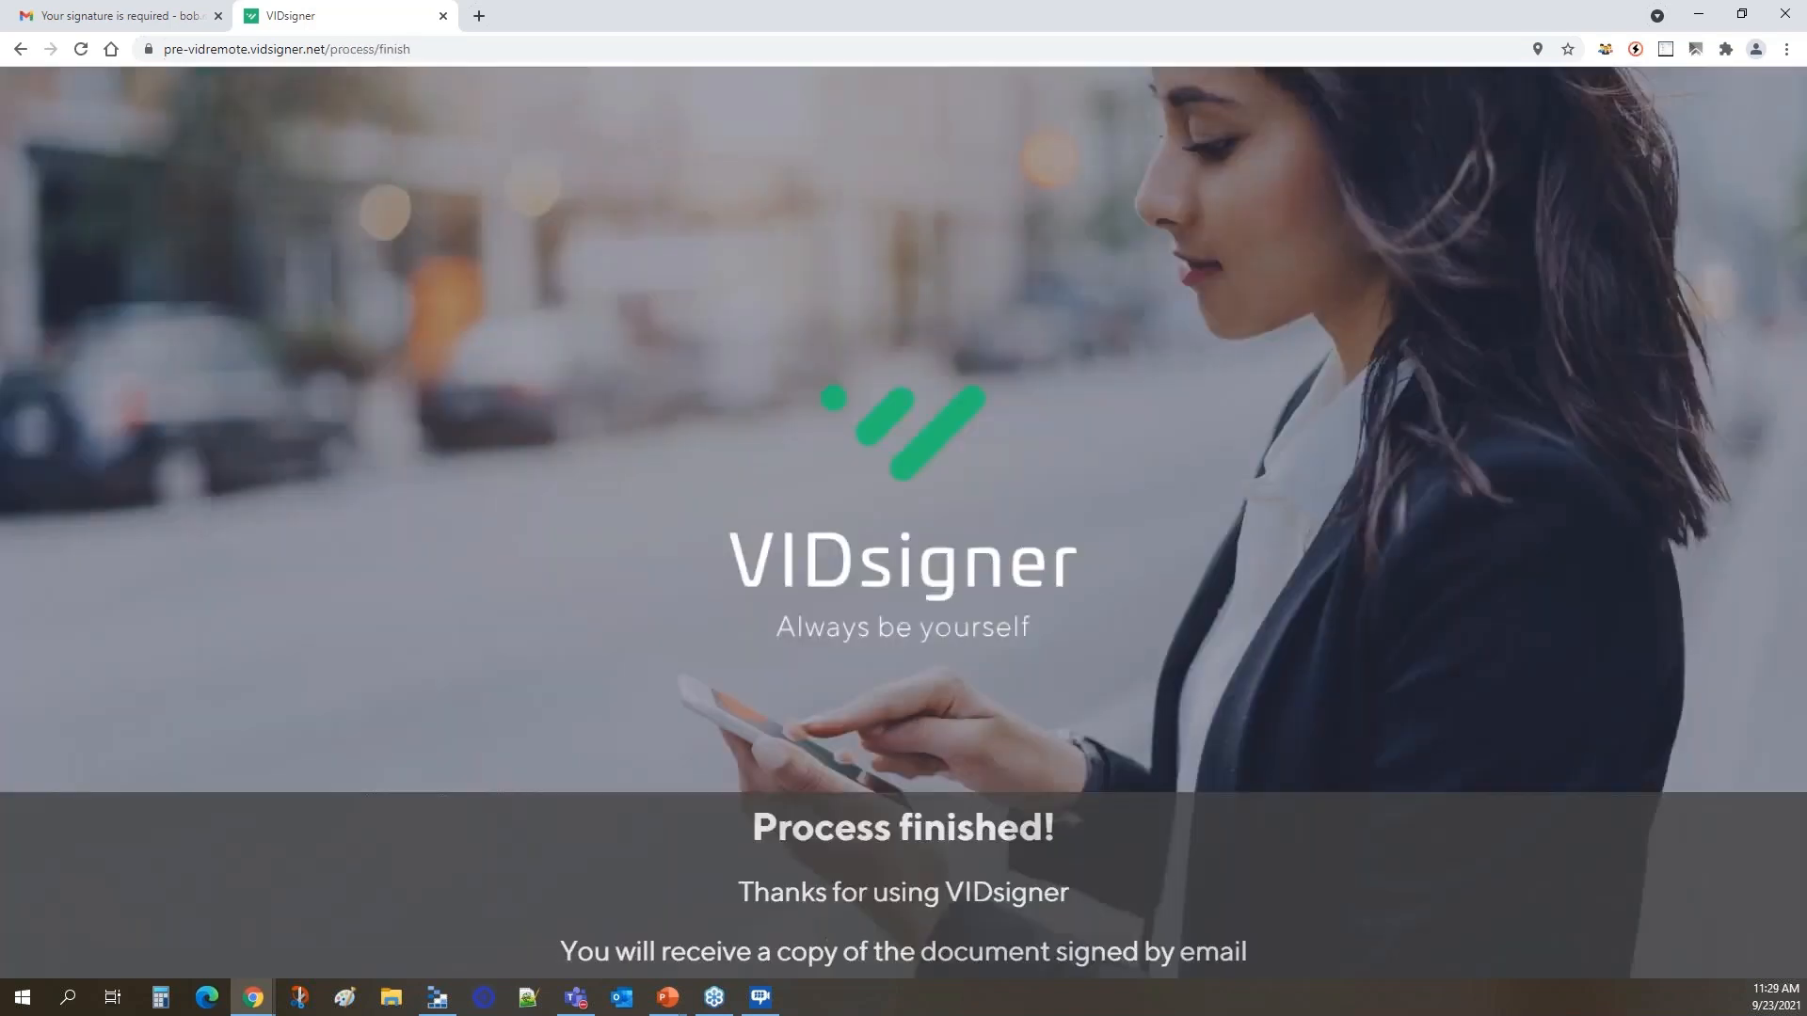
Close the VIDsigner page and the signature request email, and switch back to DocuWare.
click(442, 16)
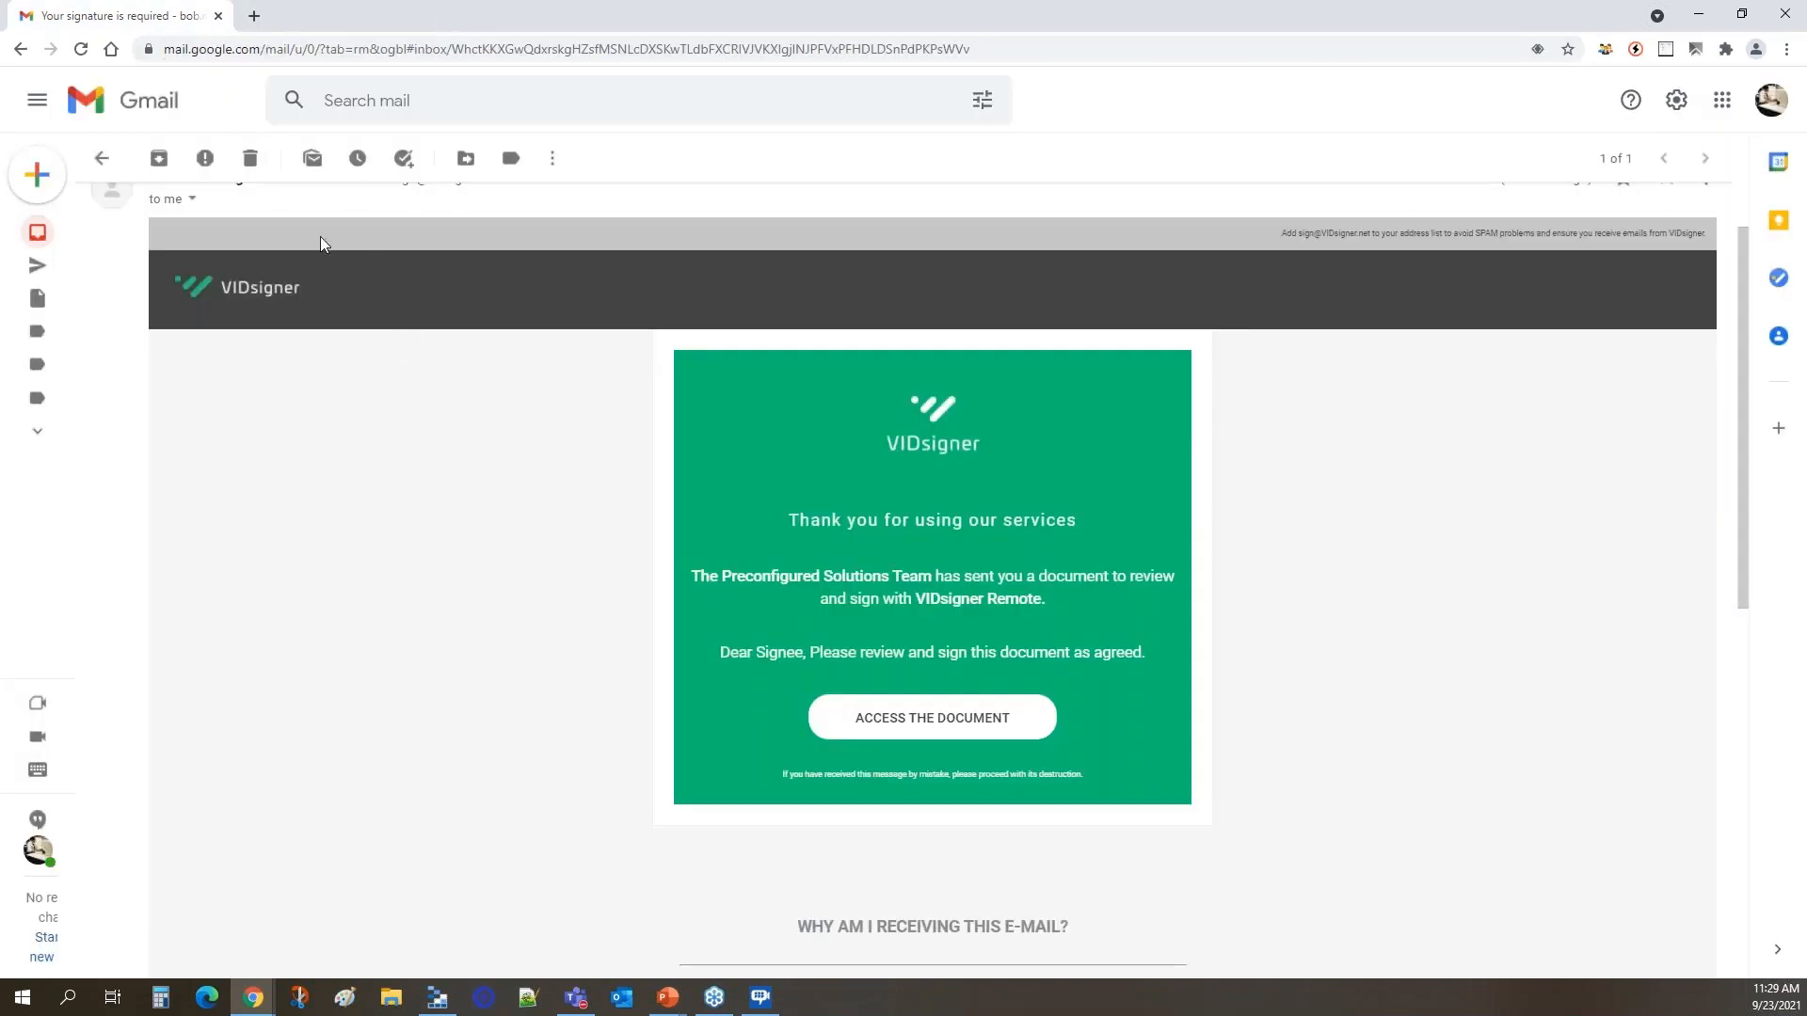
click(99, 156)
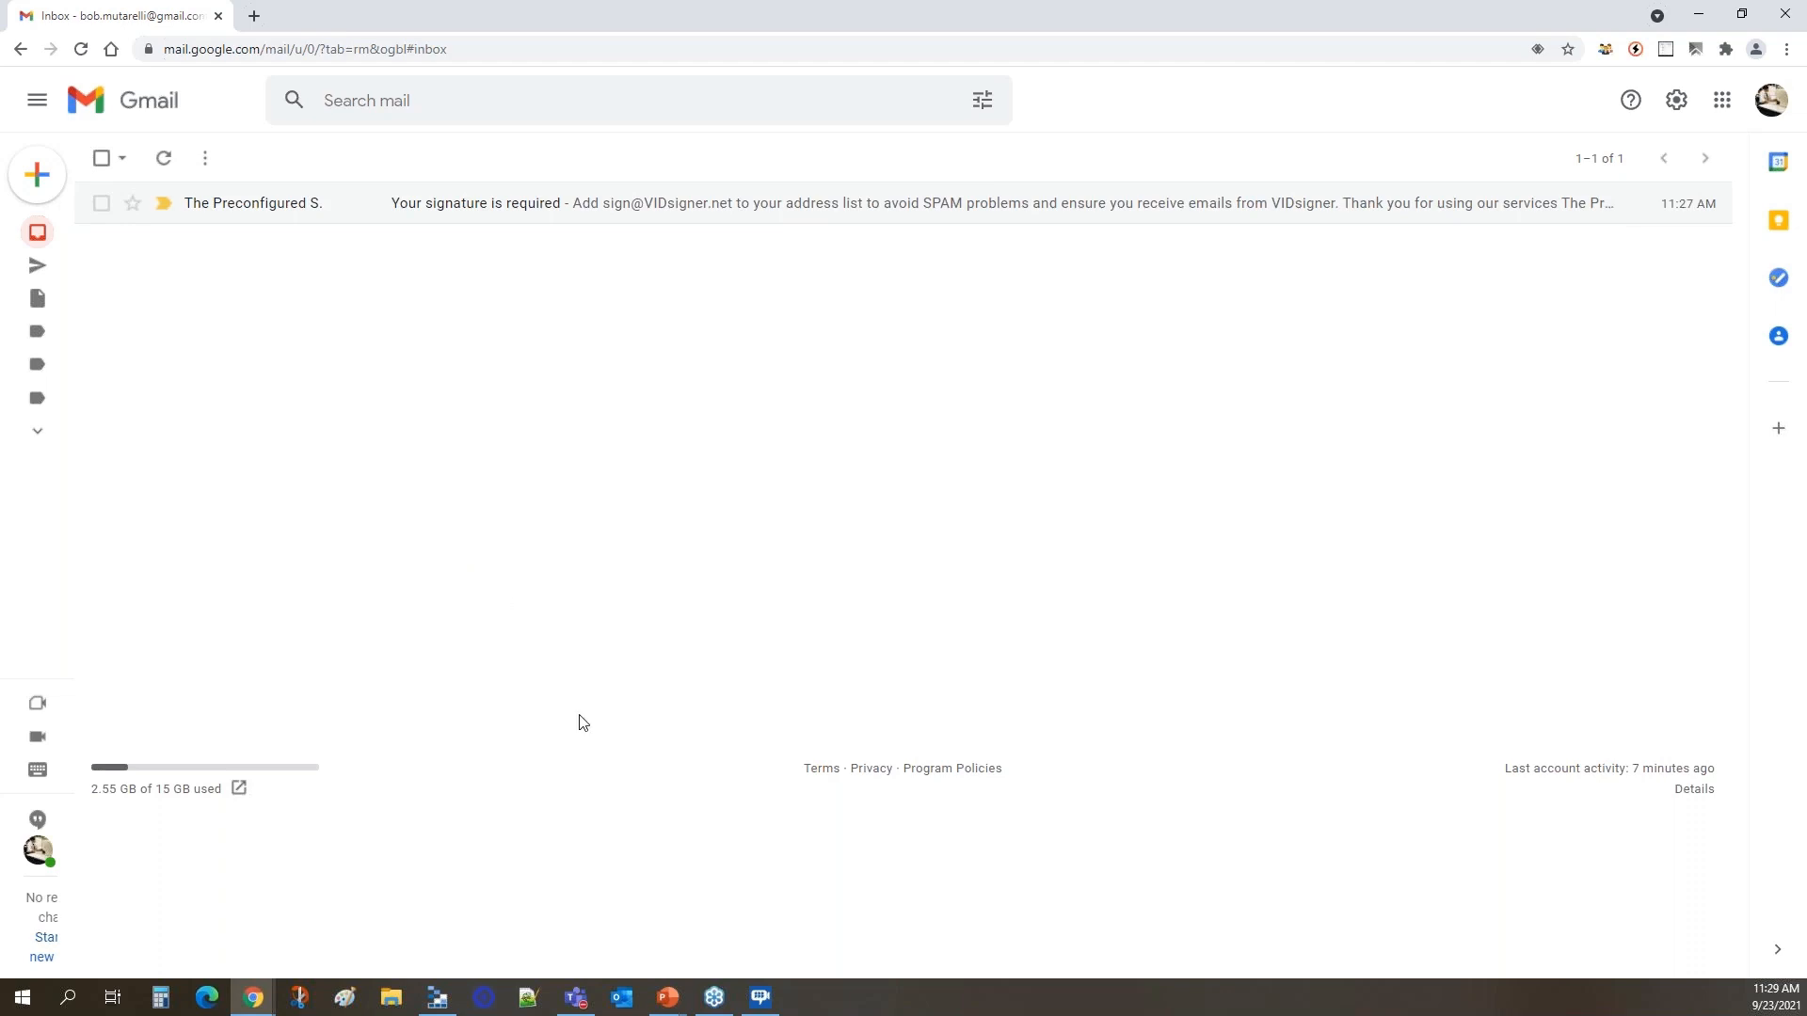
click(1701, 17)
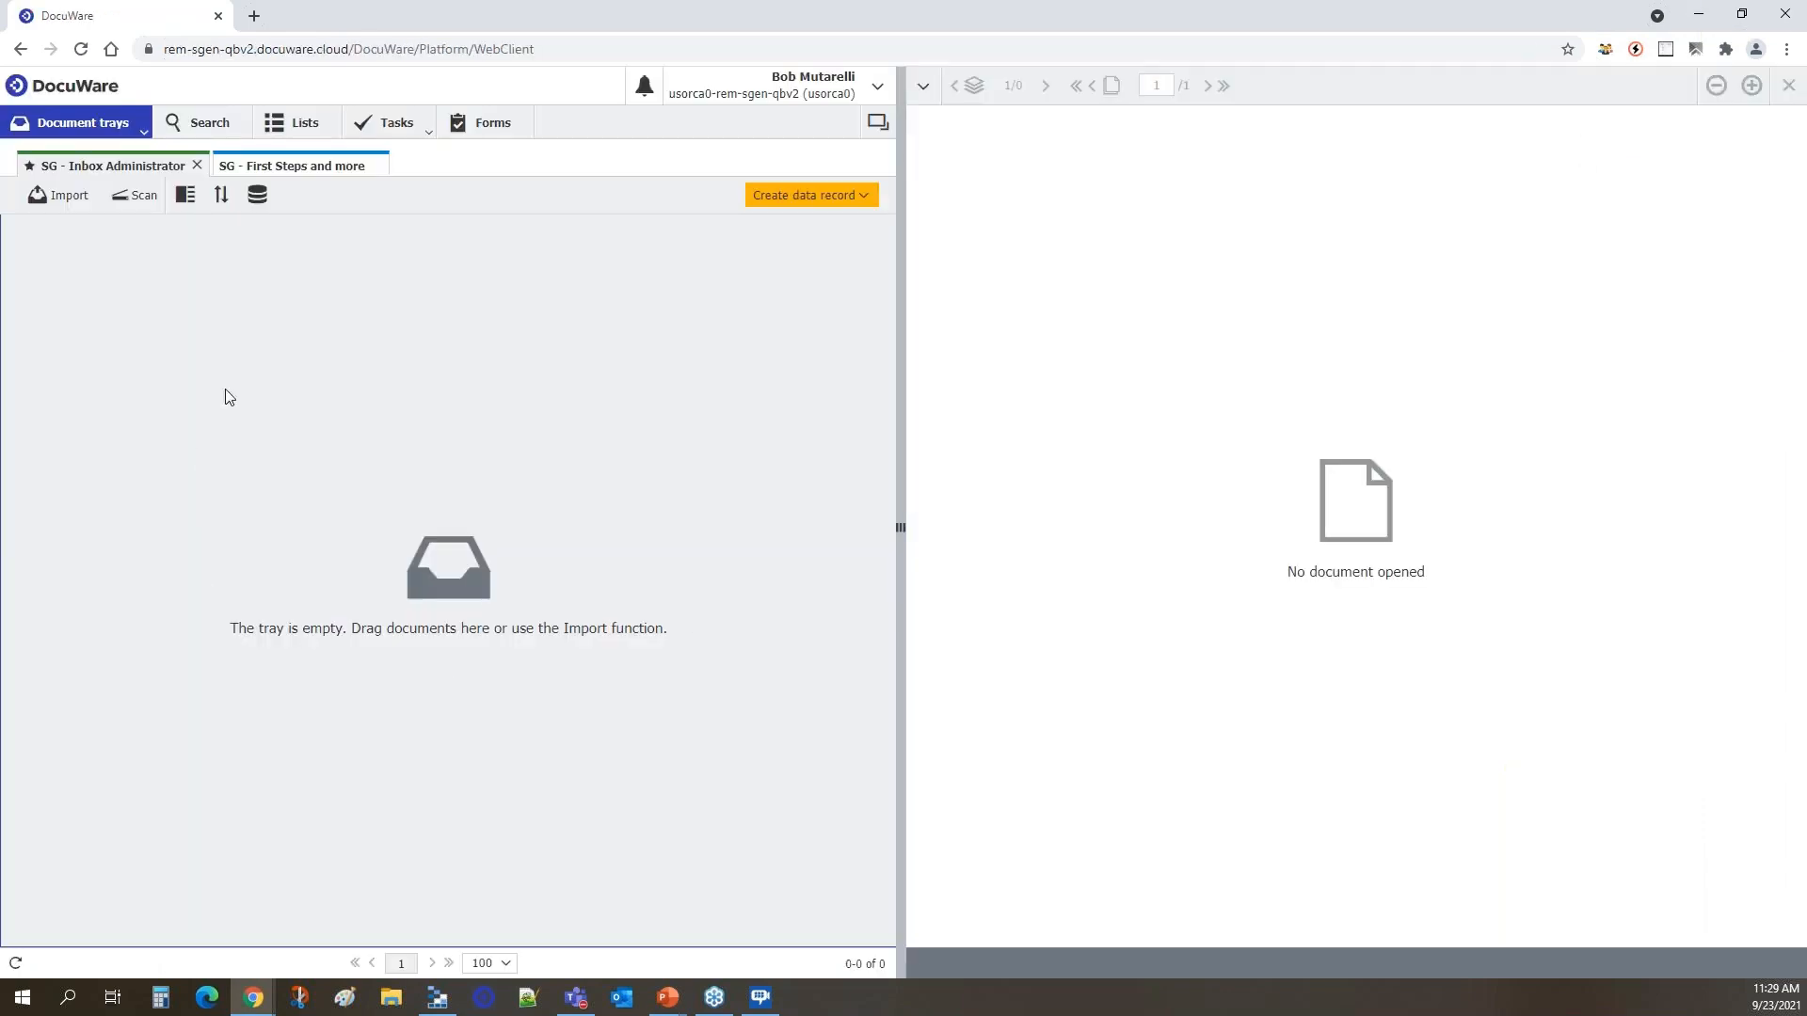
Refresh the SG - Documents - All Documents search results and open the stored Non-Disclosure Agreement.
click(209, 124)
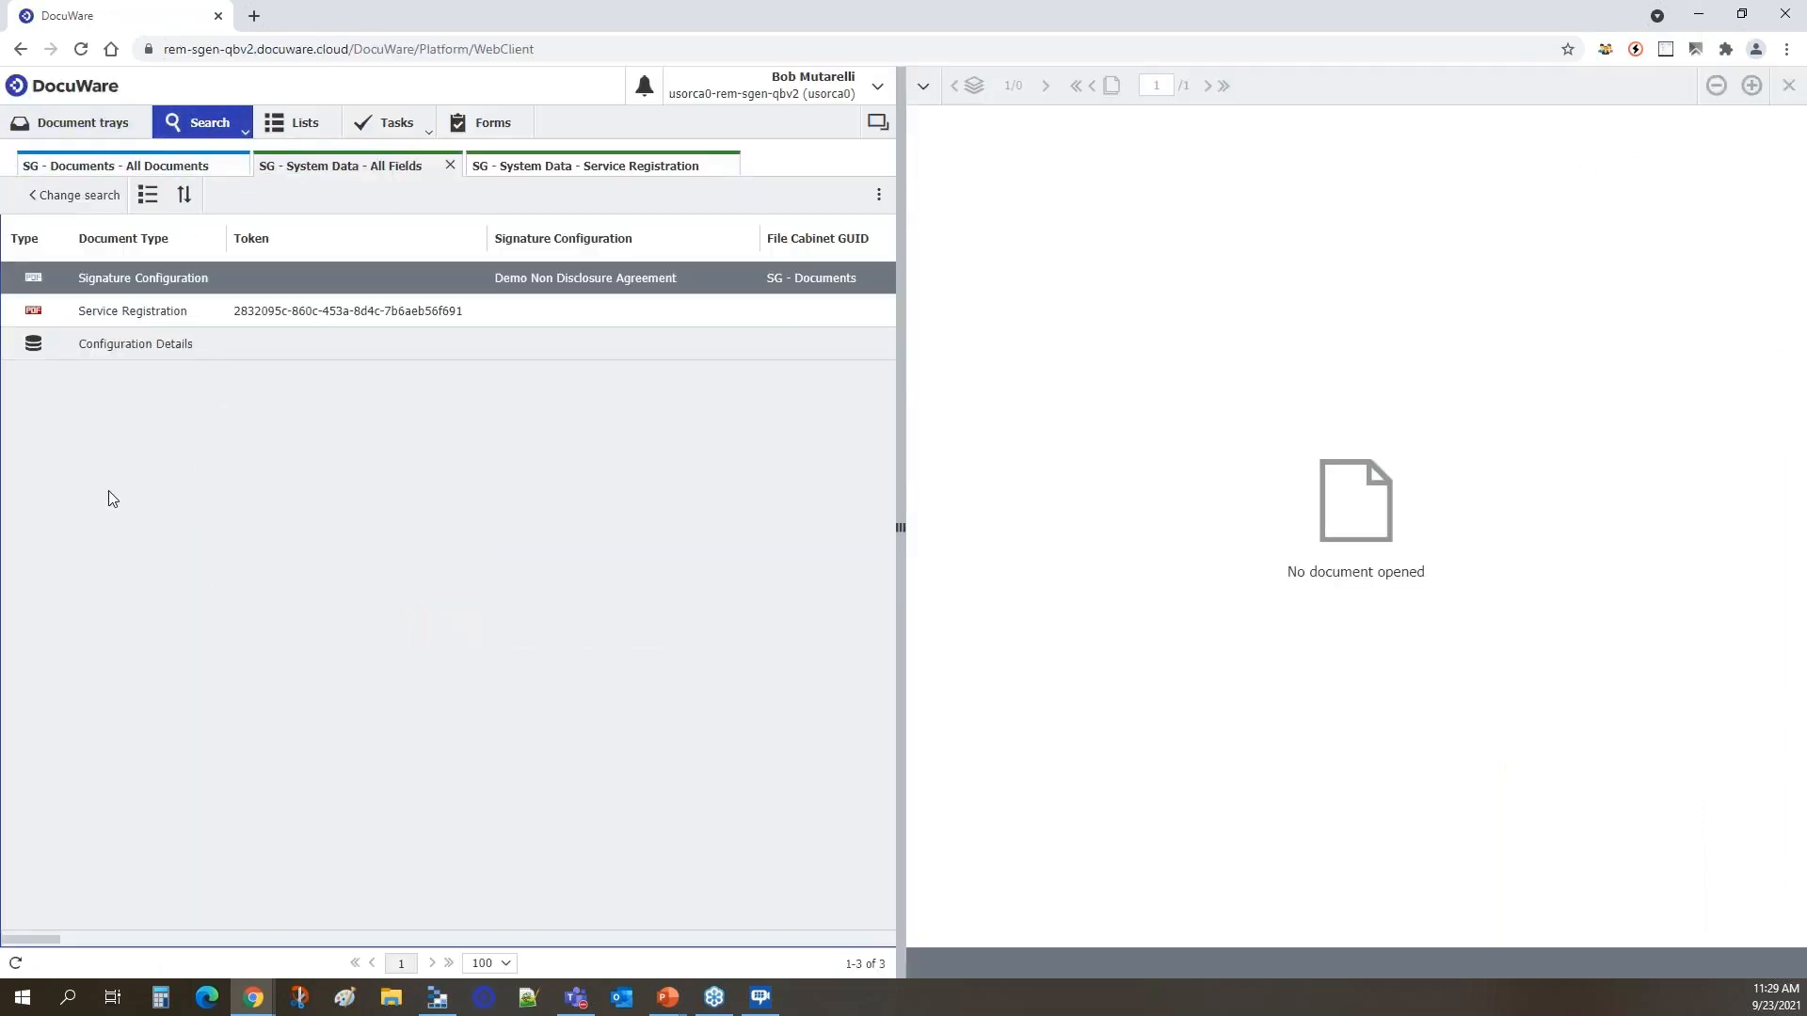
click(566, 171)
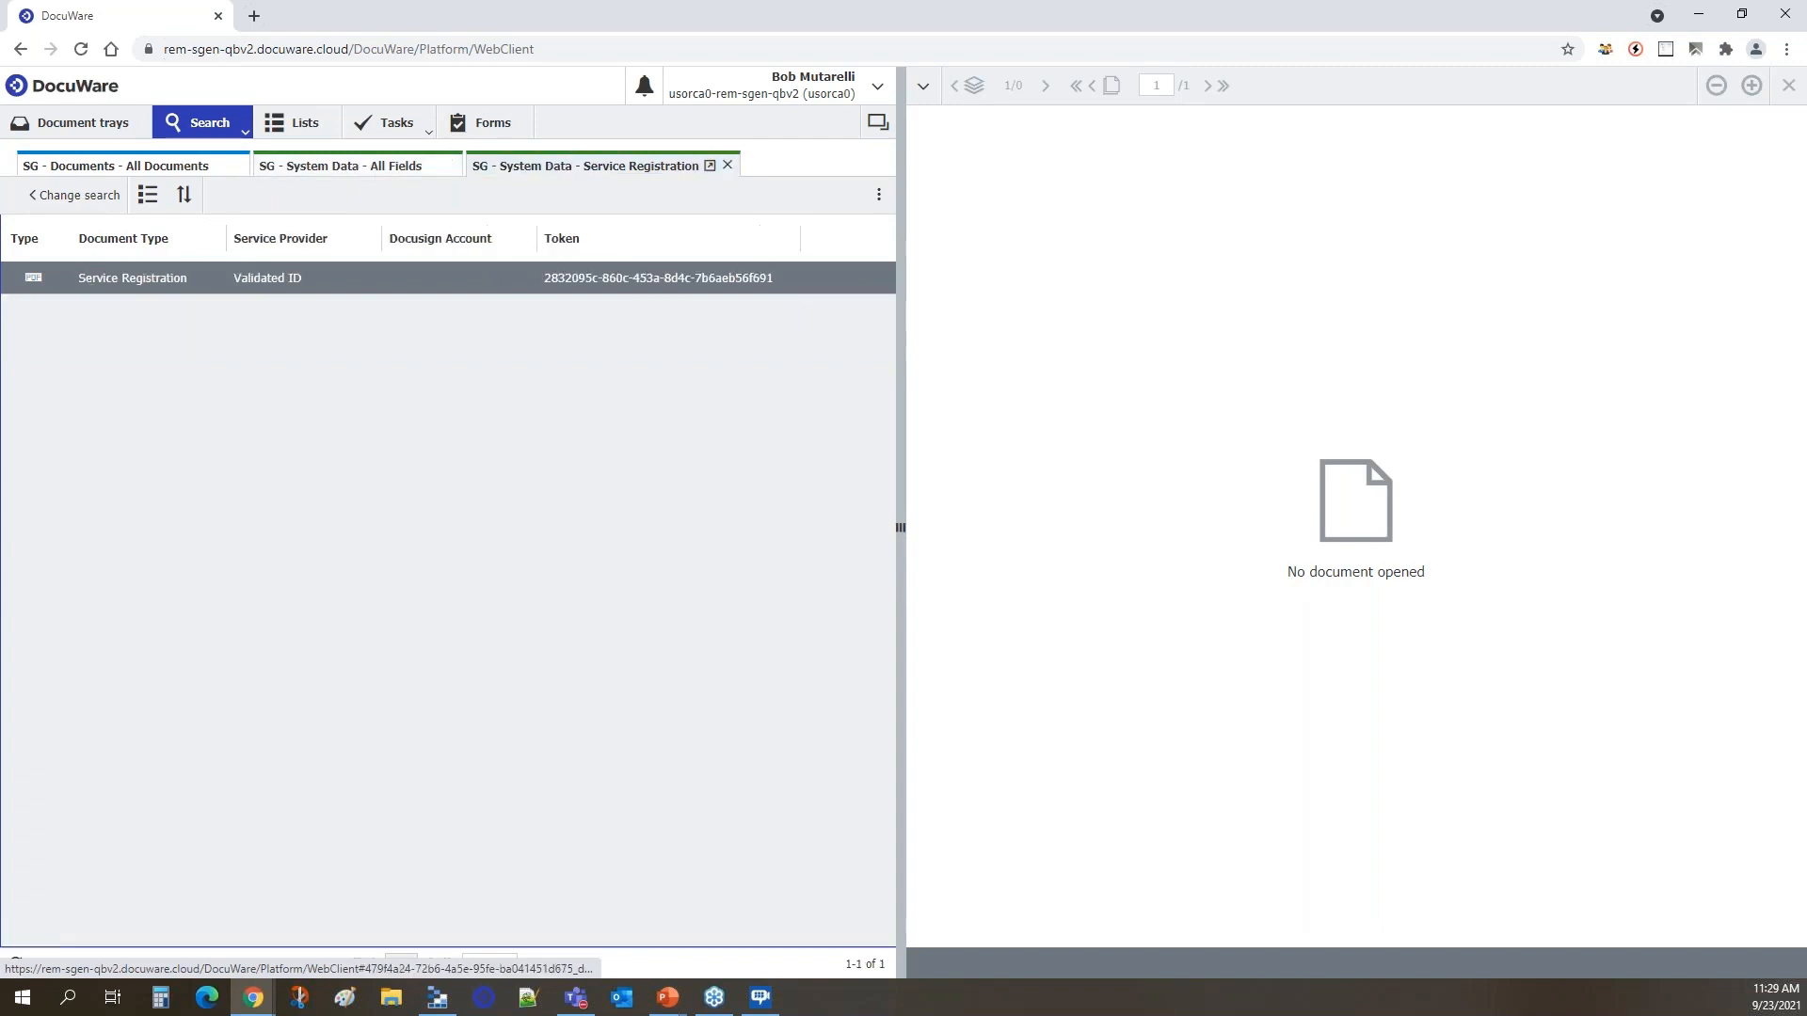
click(144, 175)
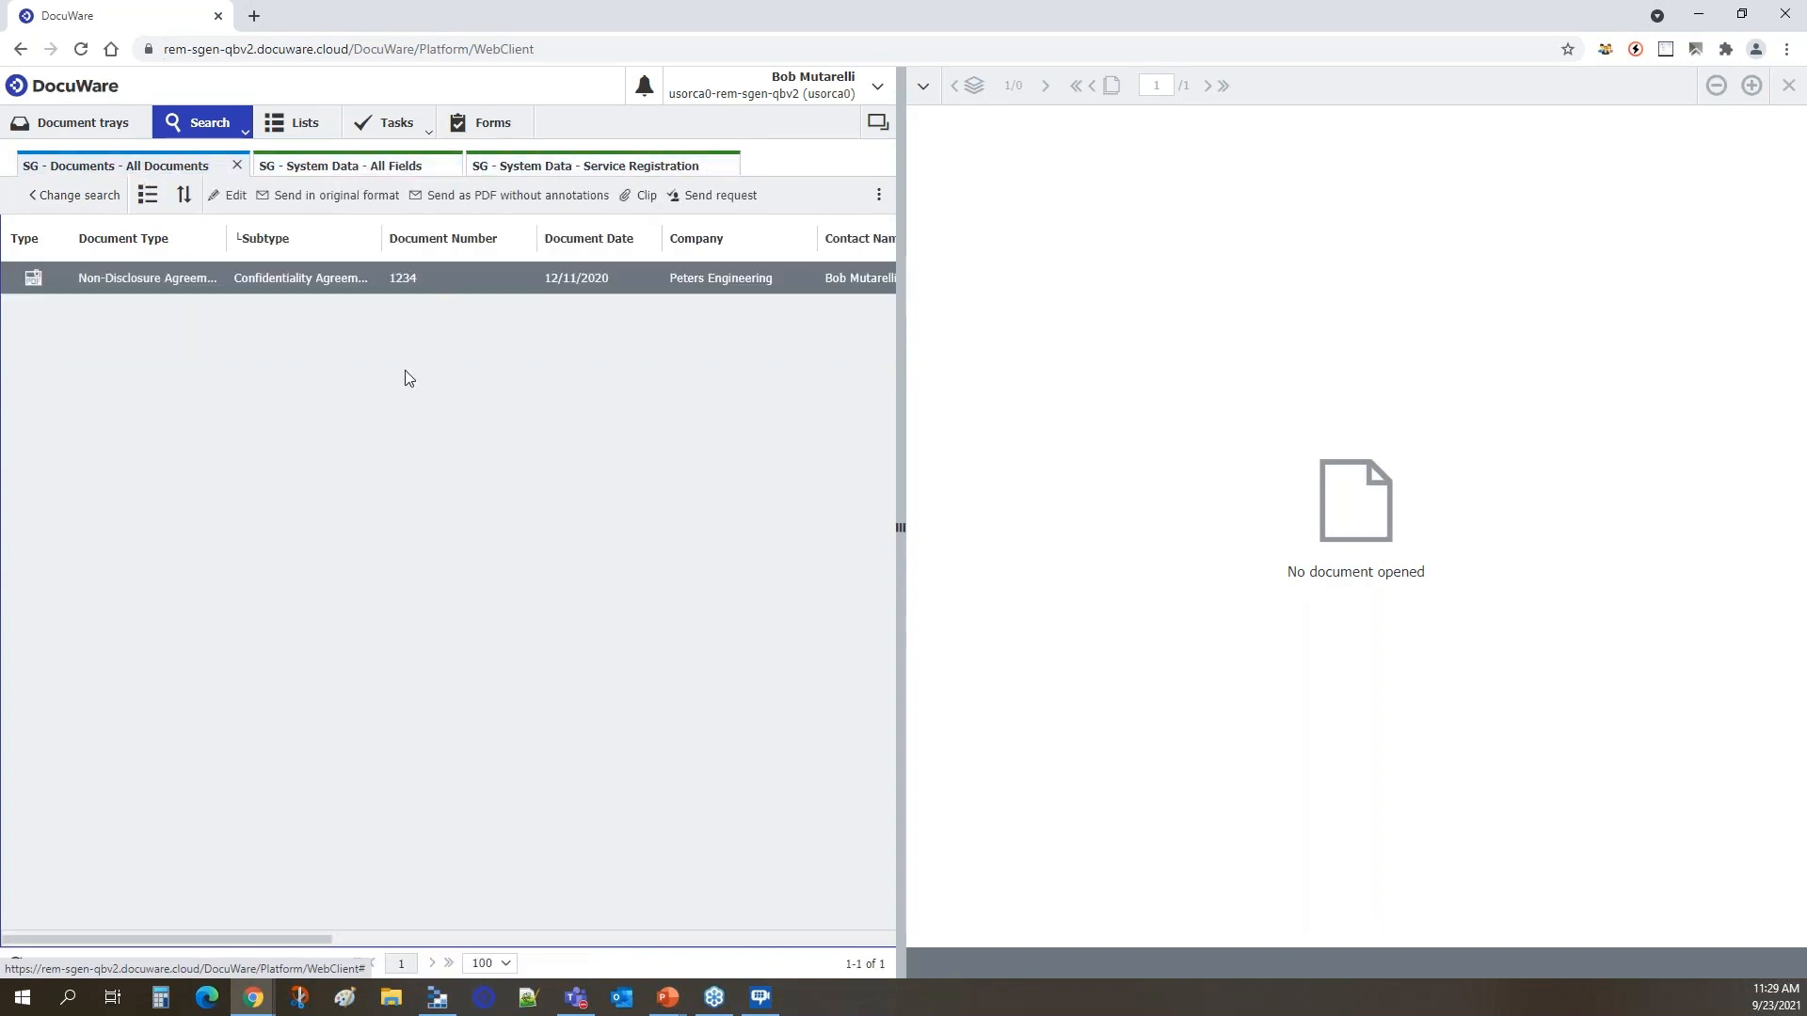
click(15, 963)
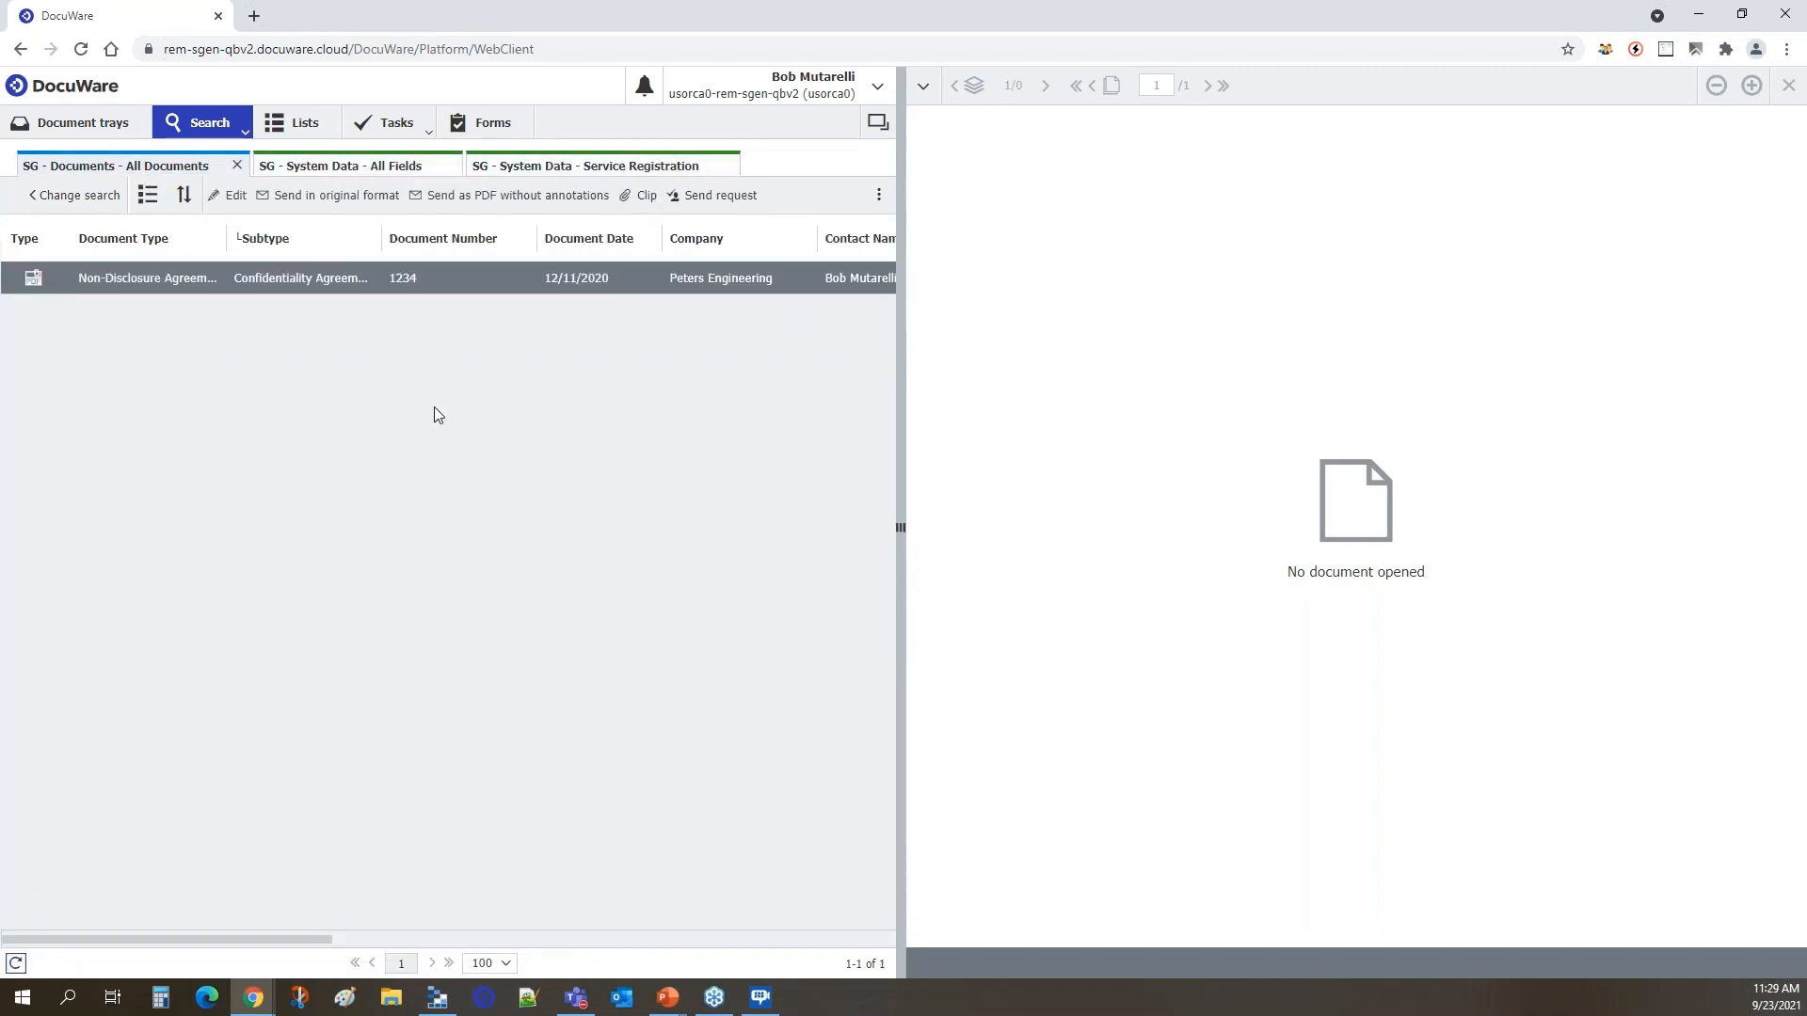
double_click(141, 284)
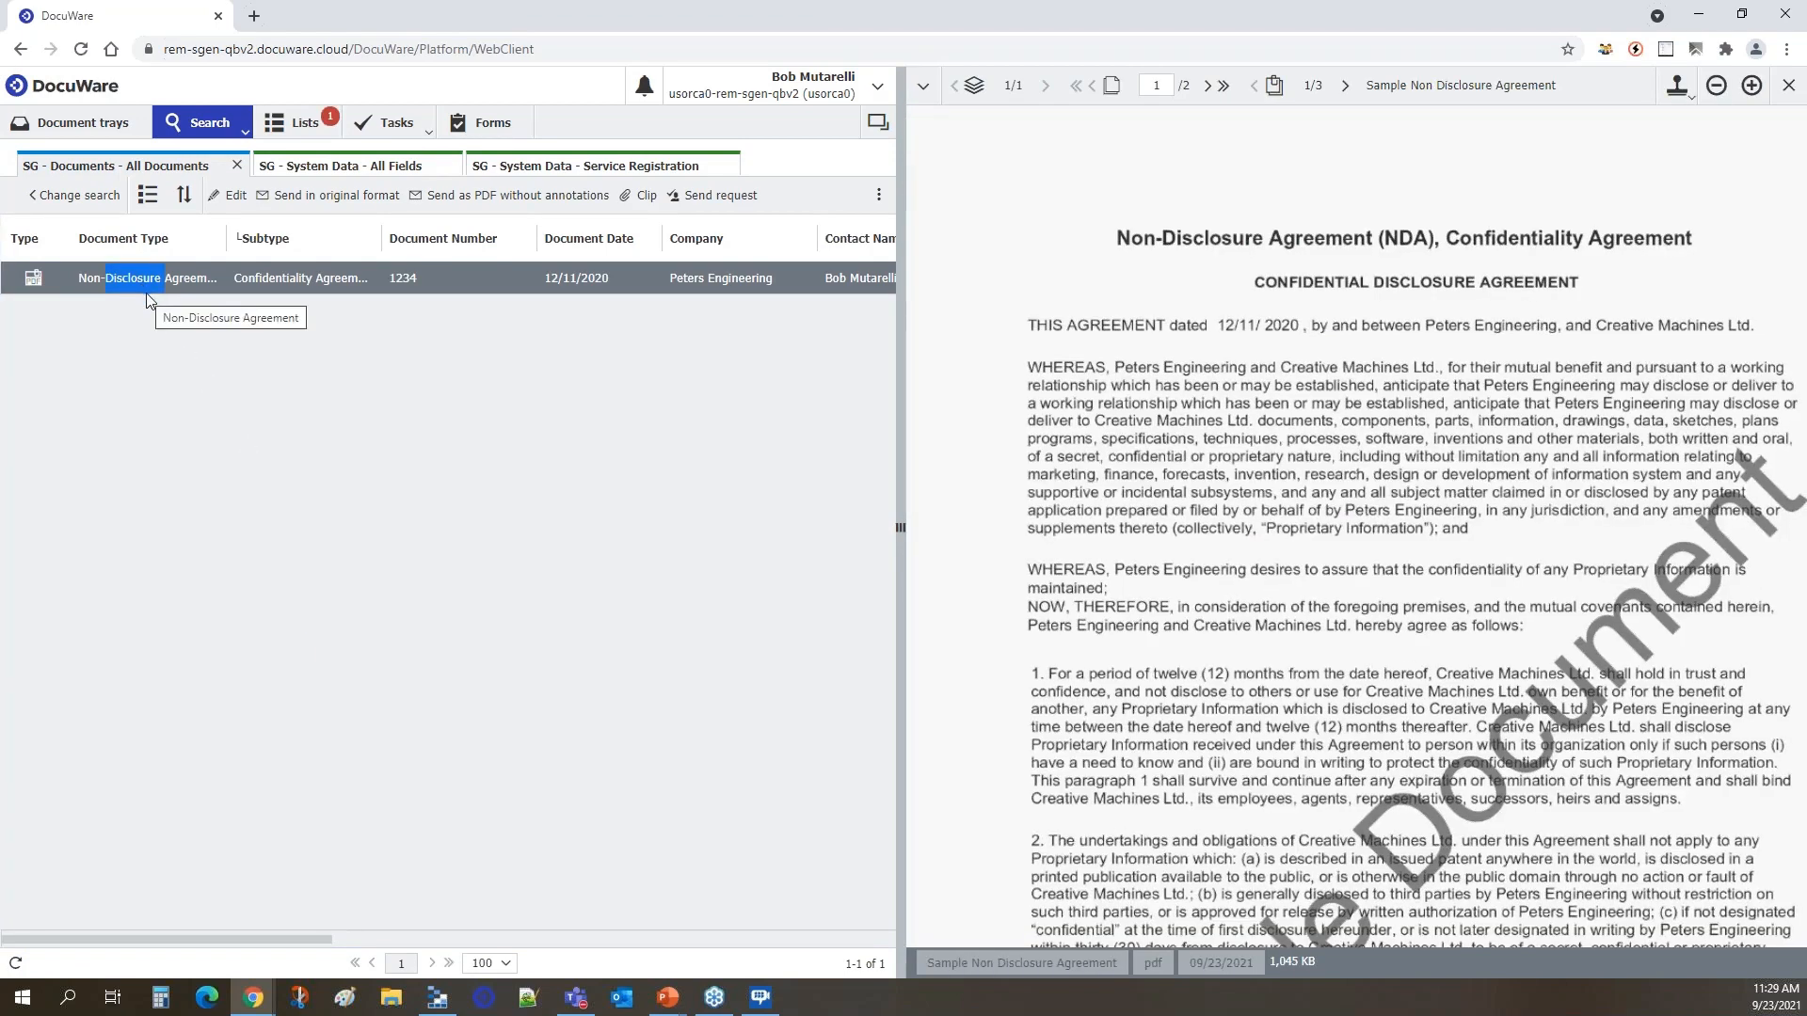
Widen the document viewer and examine the Peters Engineering signature on page 2 of the agreement.
drag(899, 499, 833, 508)
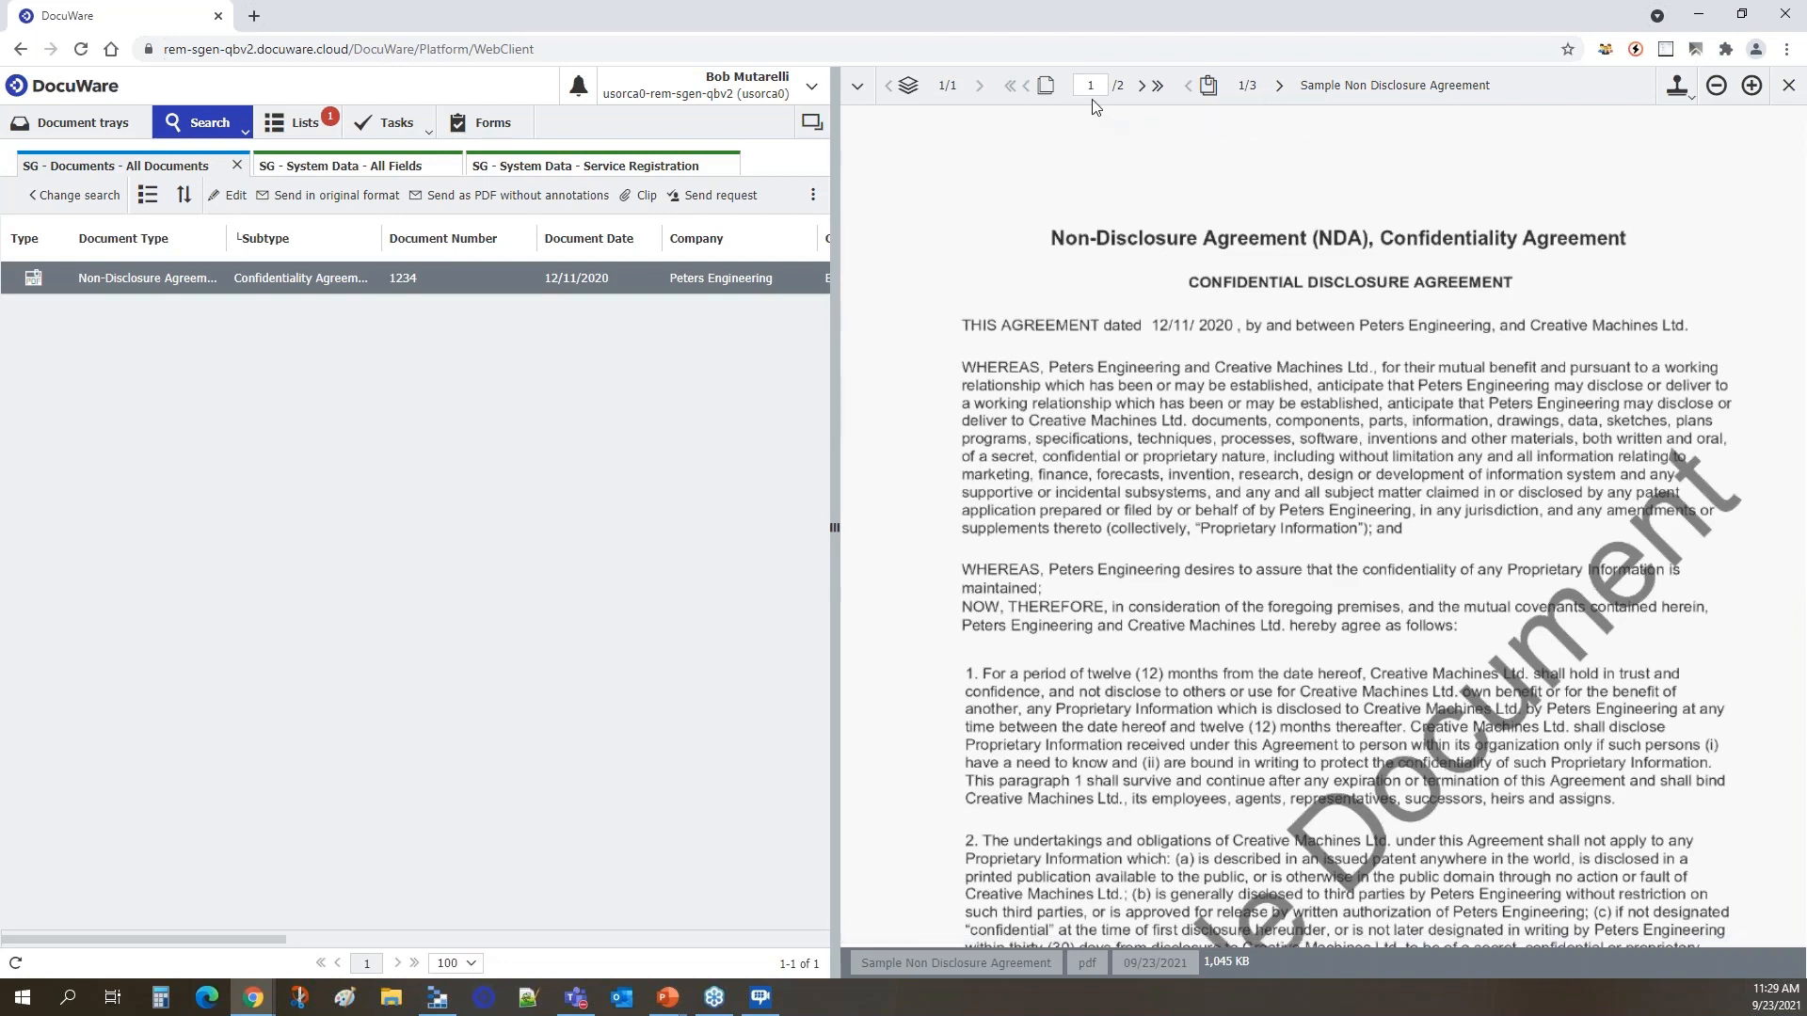
click(1142, 85)
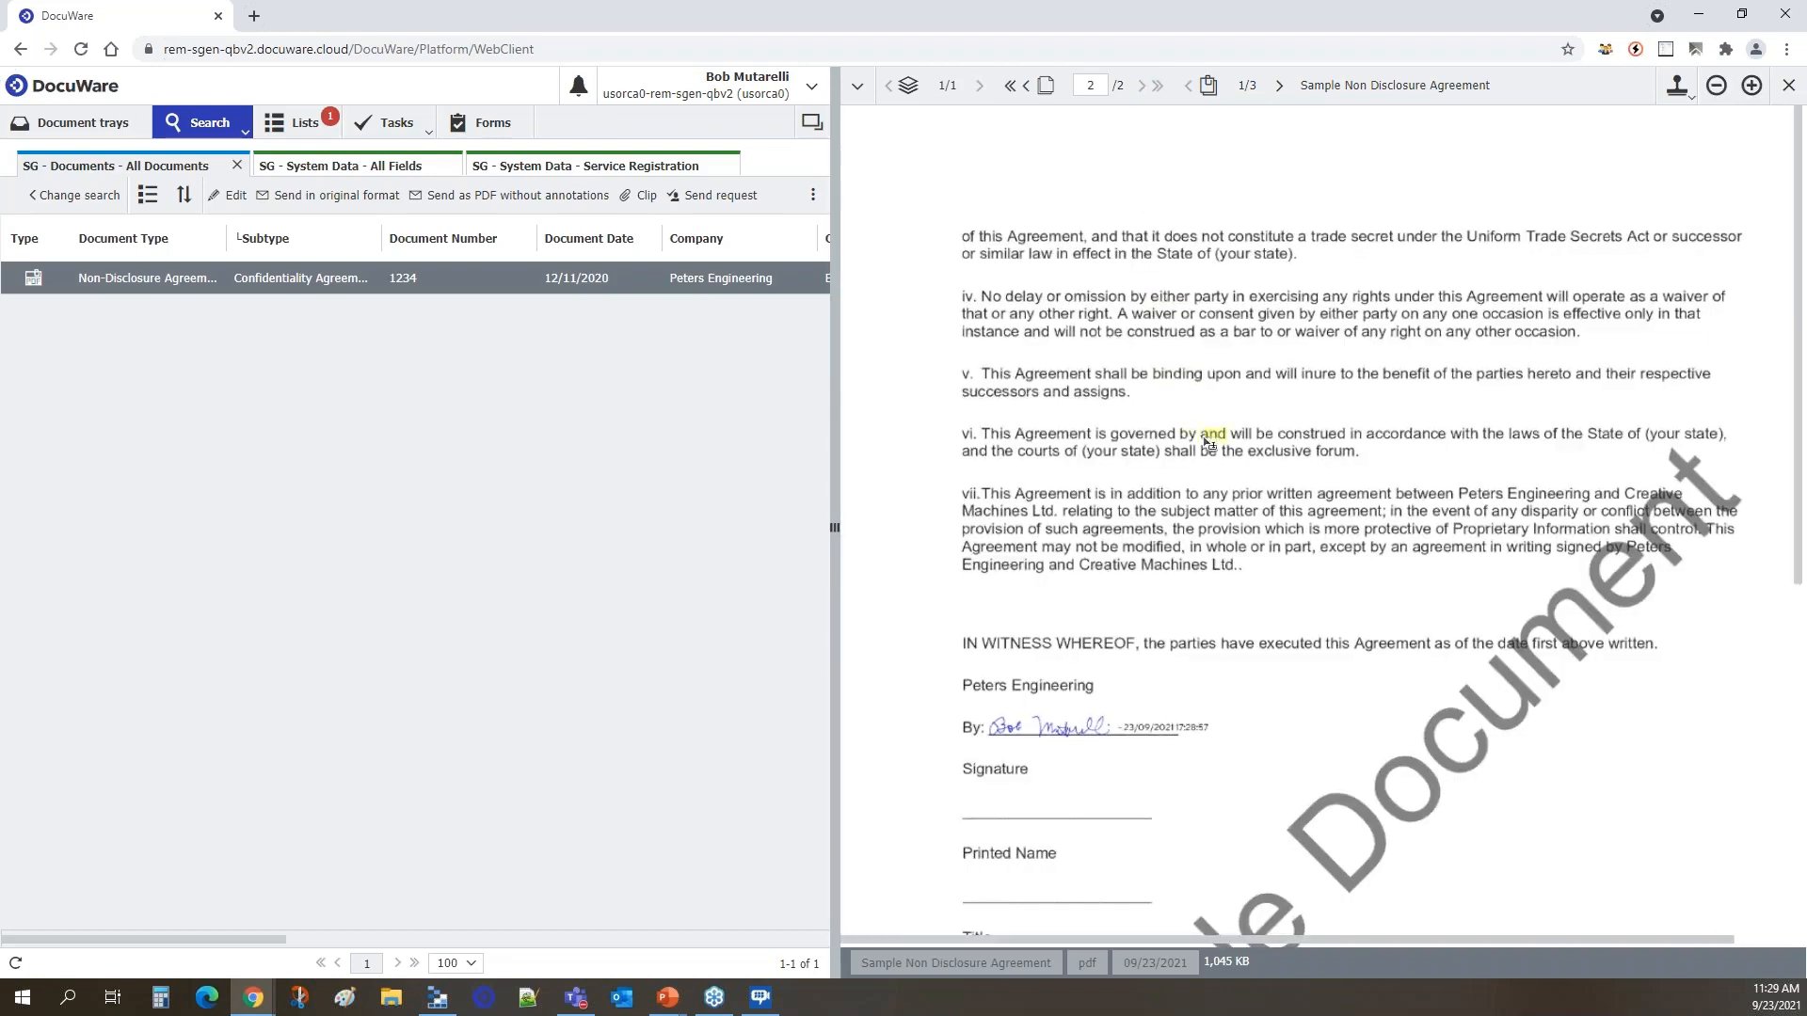
scroll(1207, 437, down, 2)
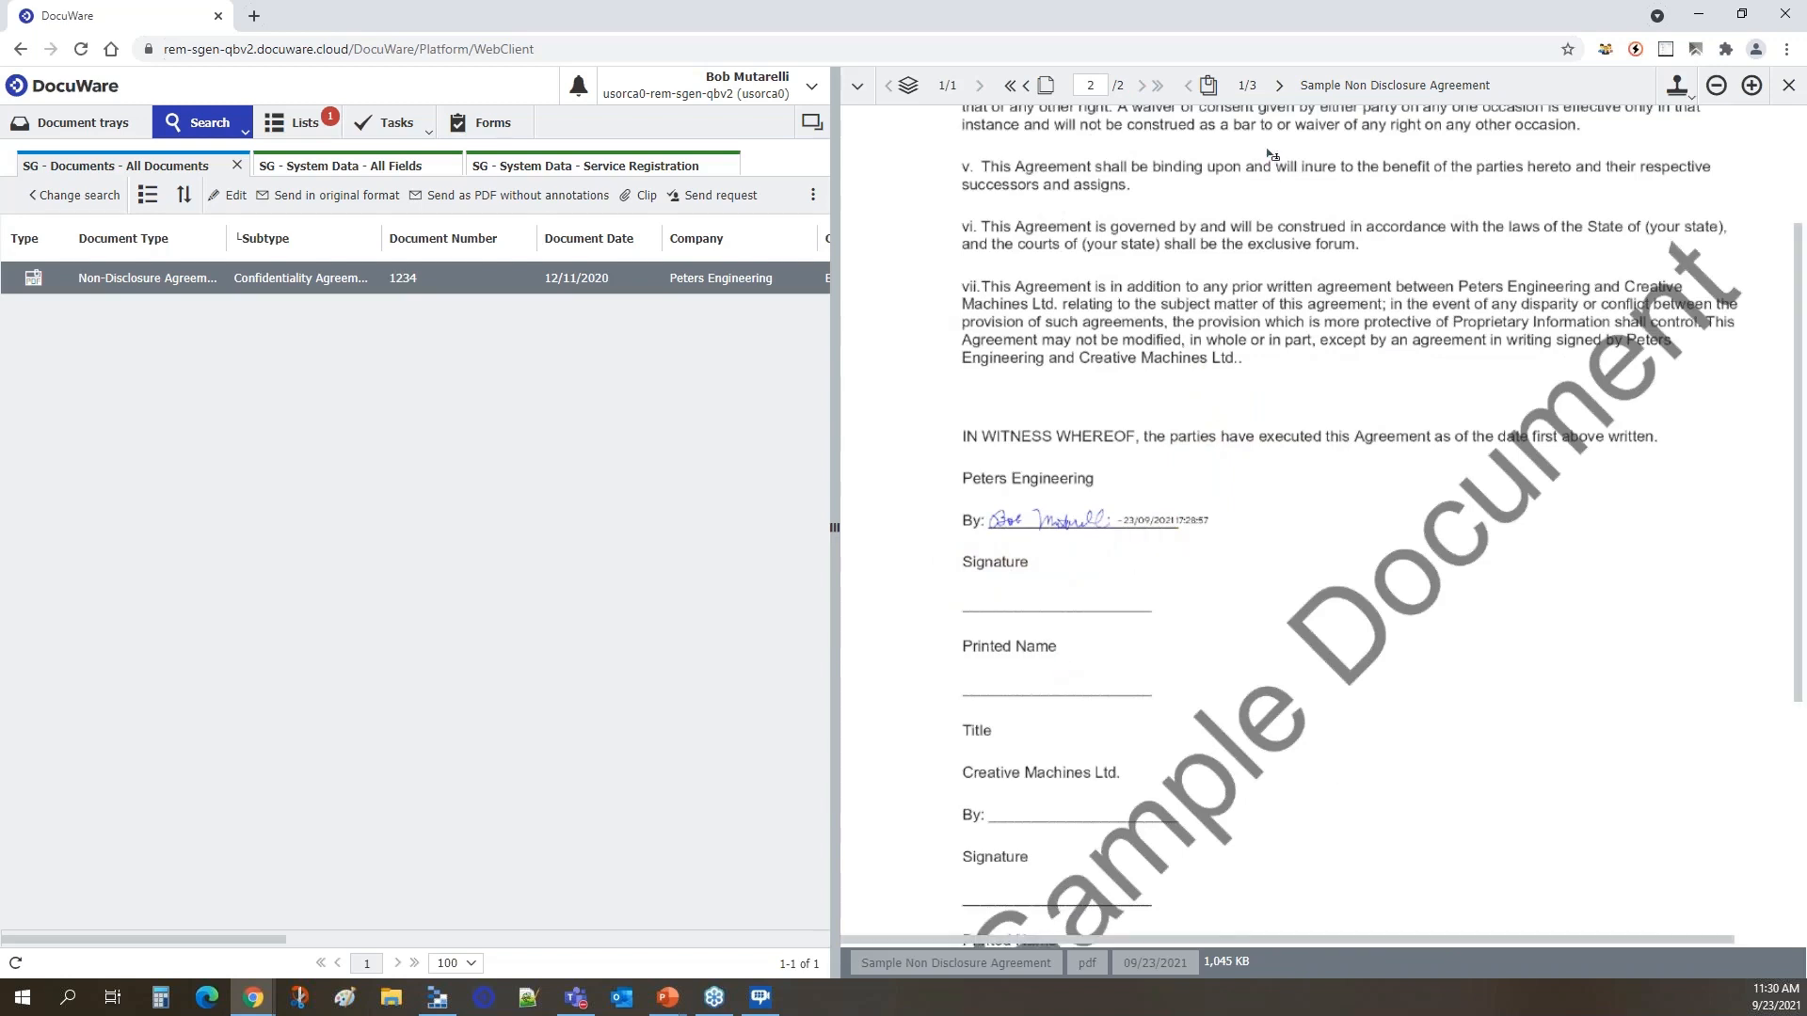
View the document's second file, the Validated ID certificate, and examine its signer information and evidences table.
click(1282, 88)
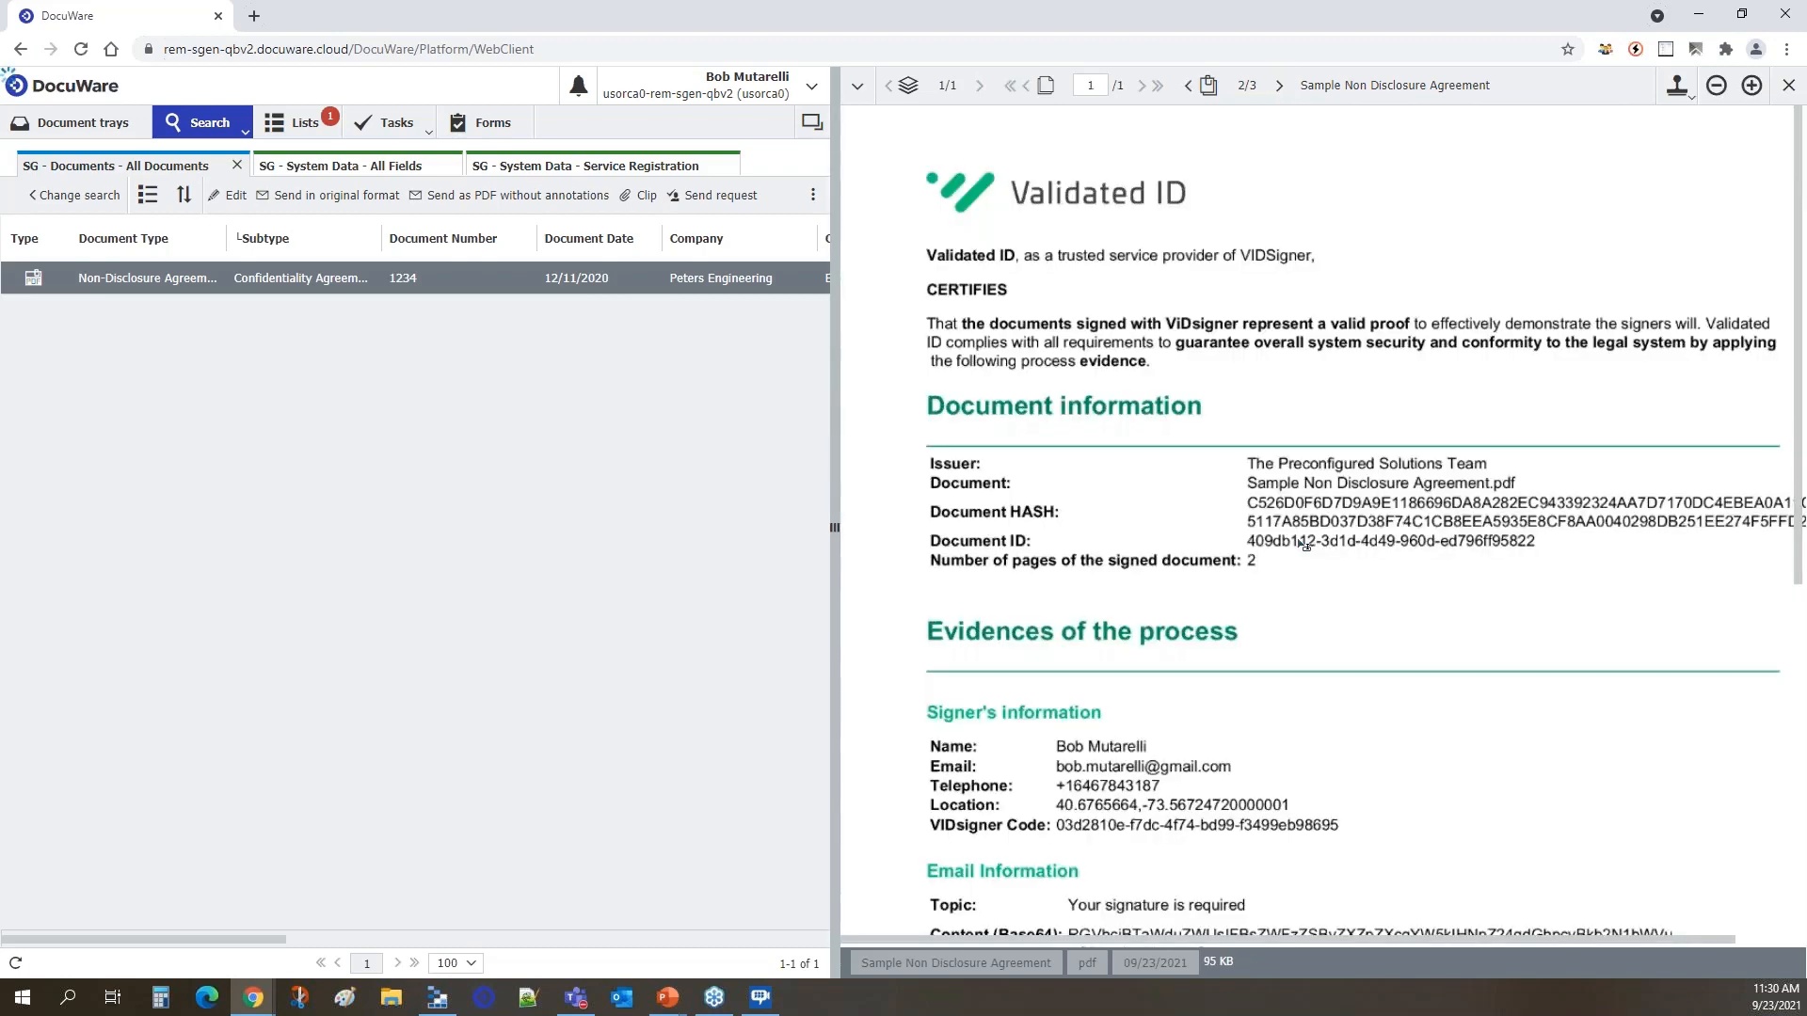
scroll(1360, 490, down, 3)
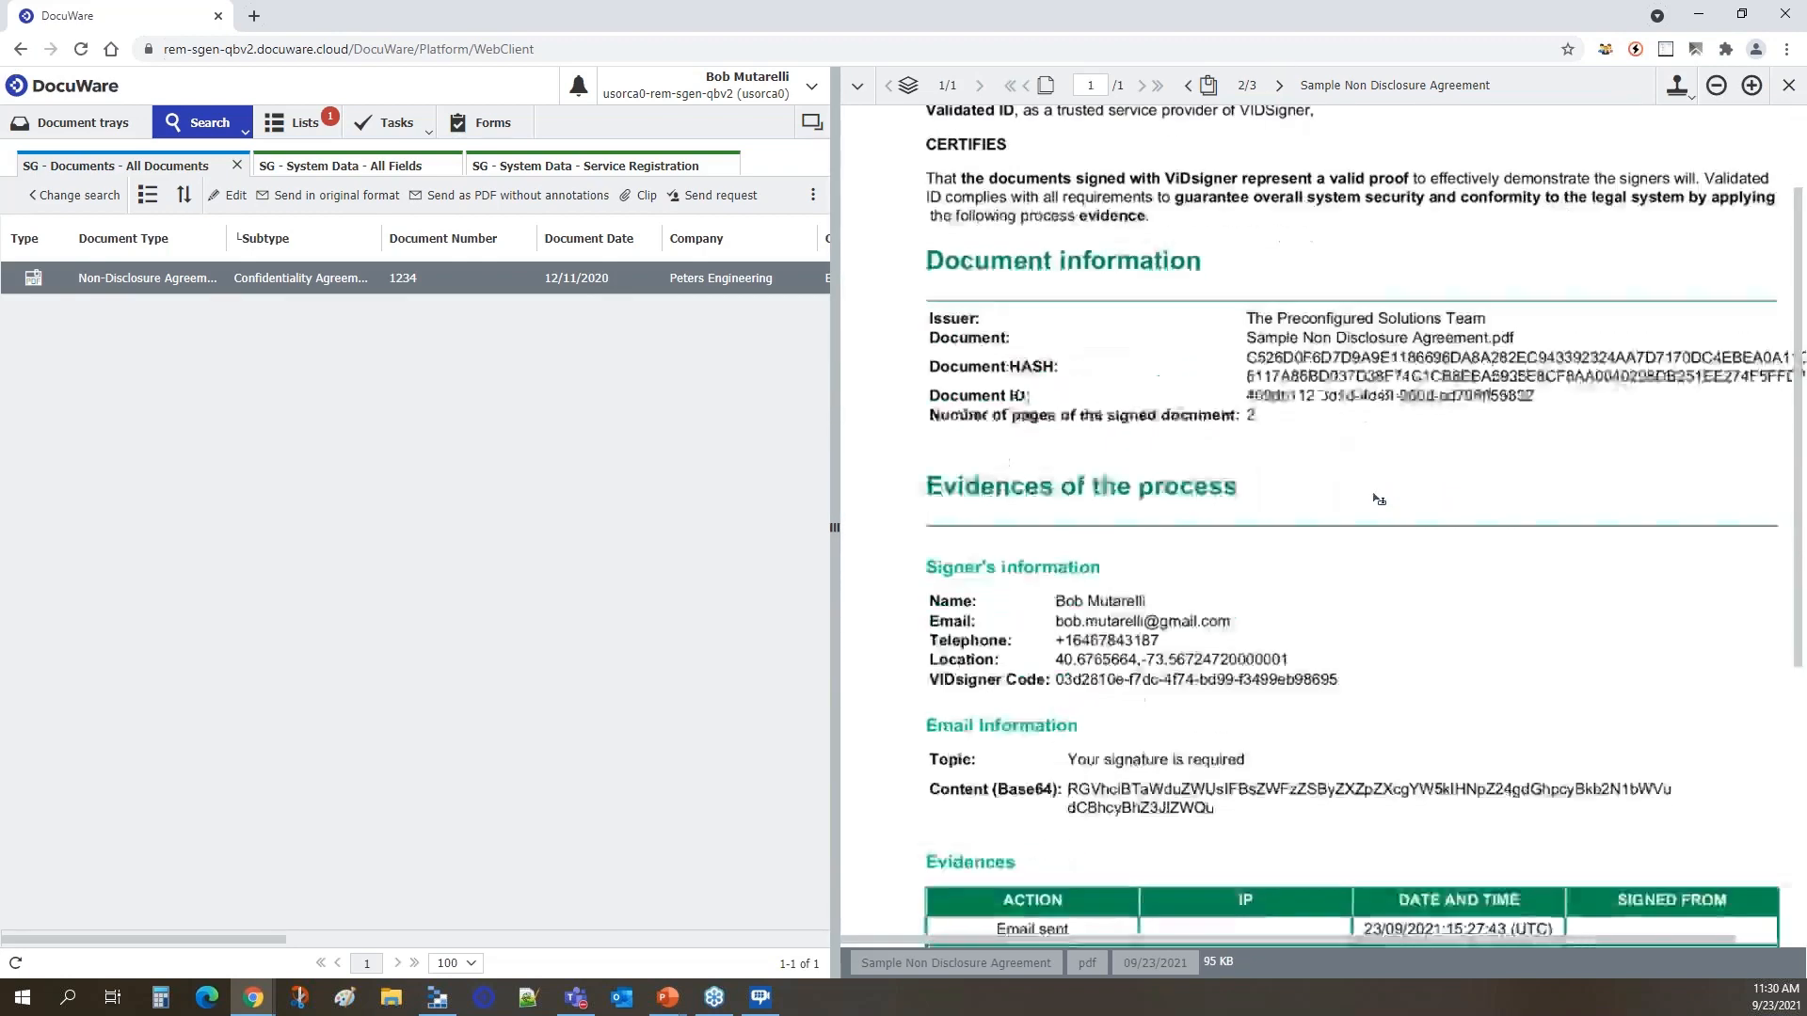
scroll(1381, 505, down, 3)
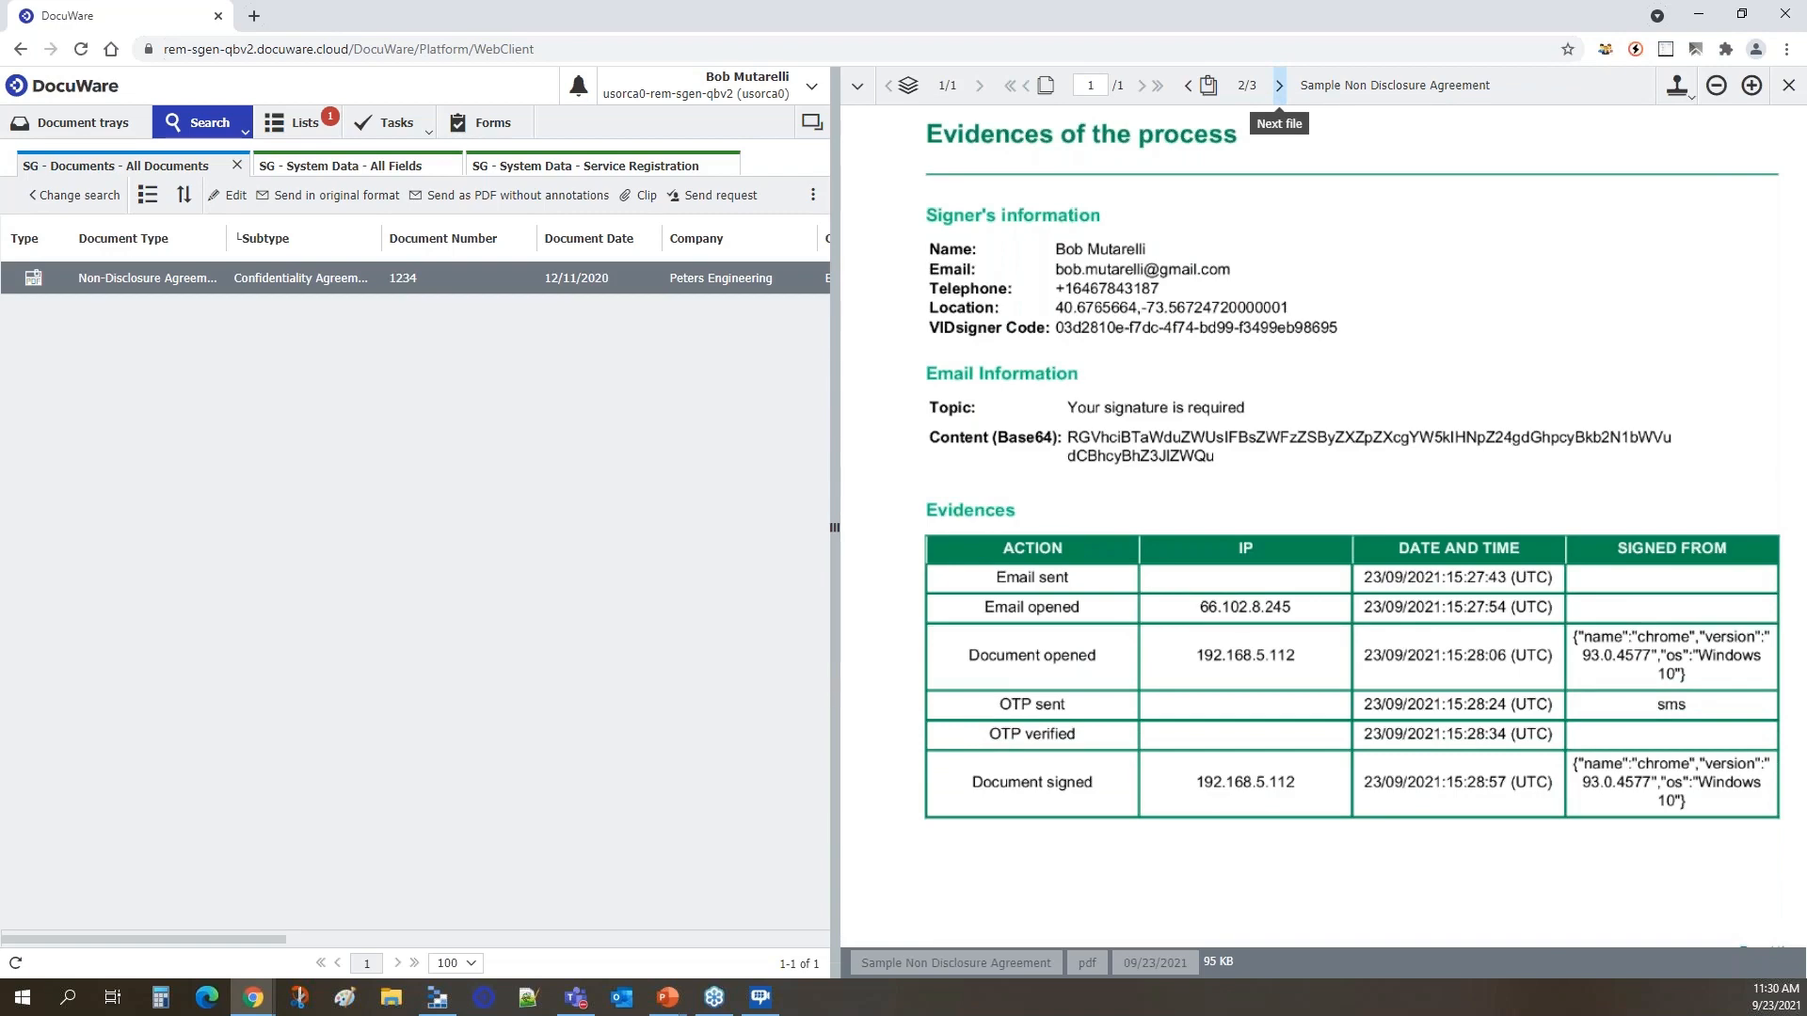
View the document's third file, the original Non-Disclosure Agreement, and examine the signature section on page 2.
click(1279, 86)
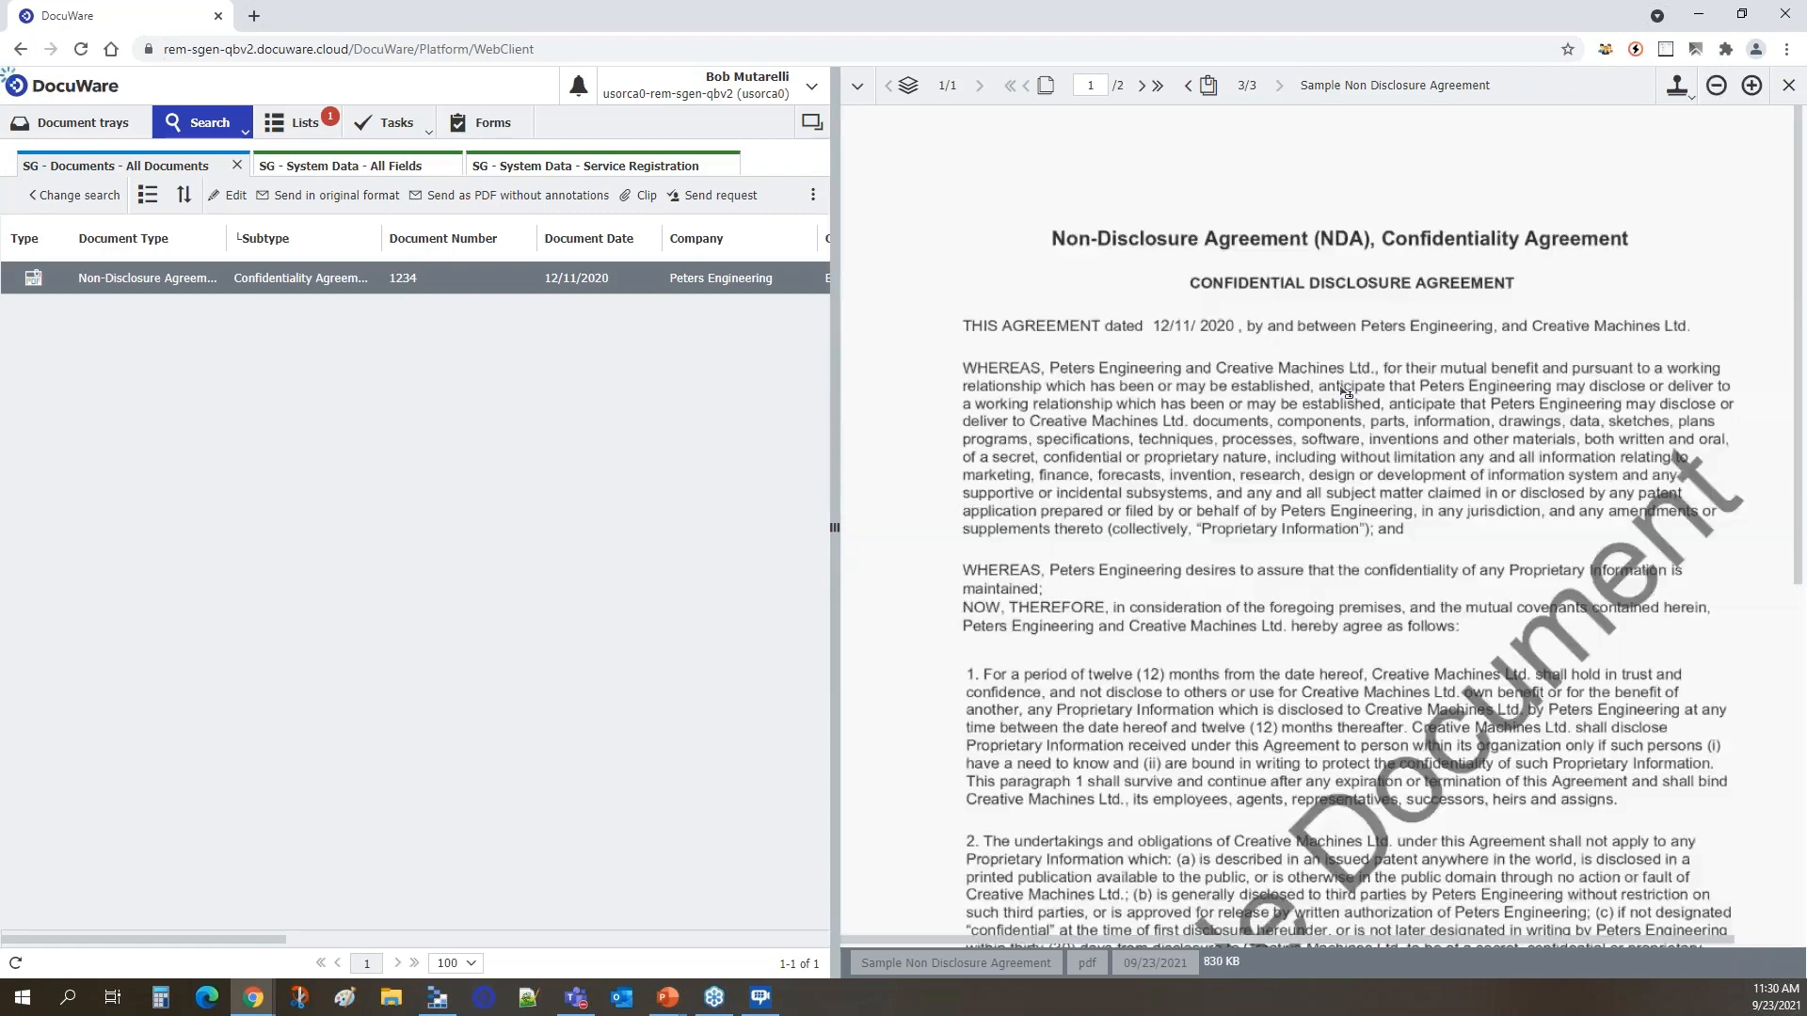
scroll(1364, 505, down, 1)
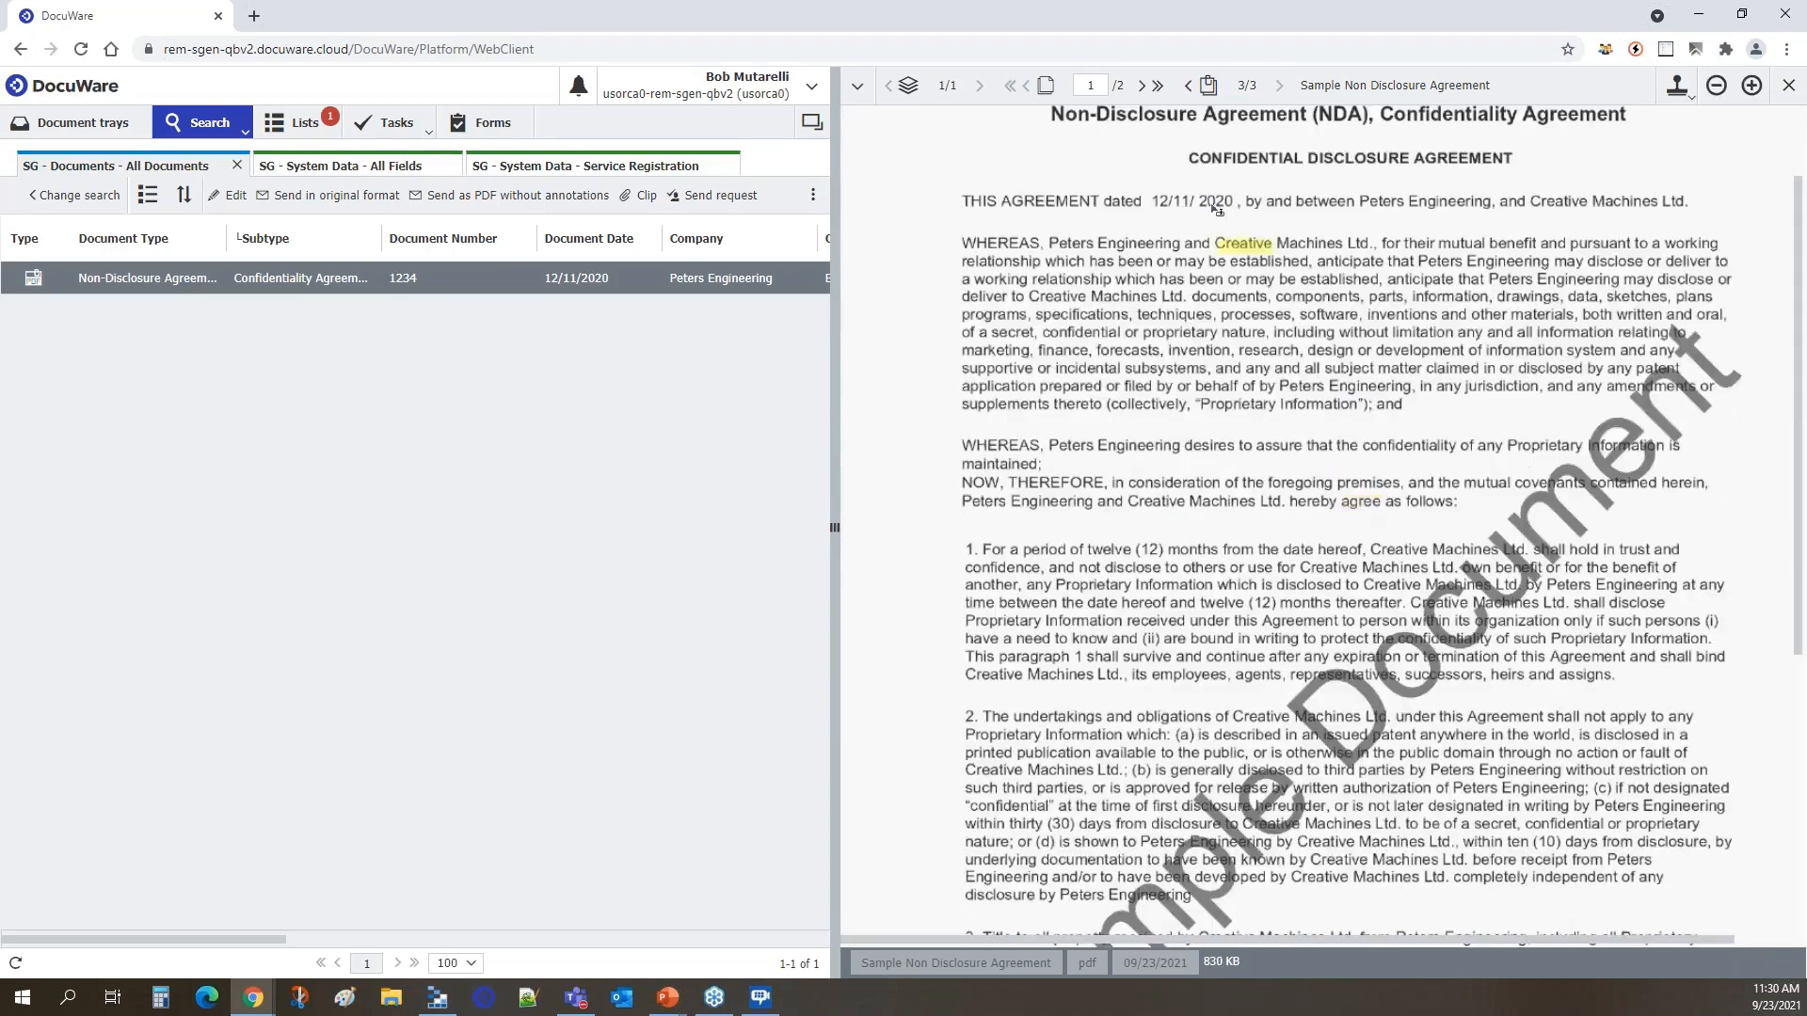
click(1145, 87)
scroll(1355, 602, down, 2)
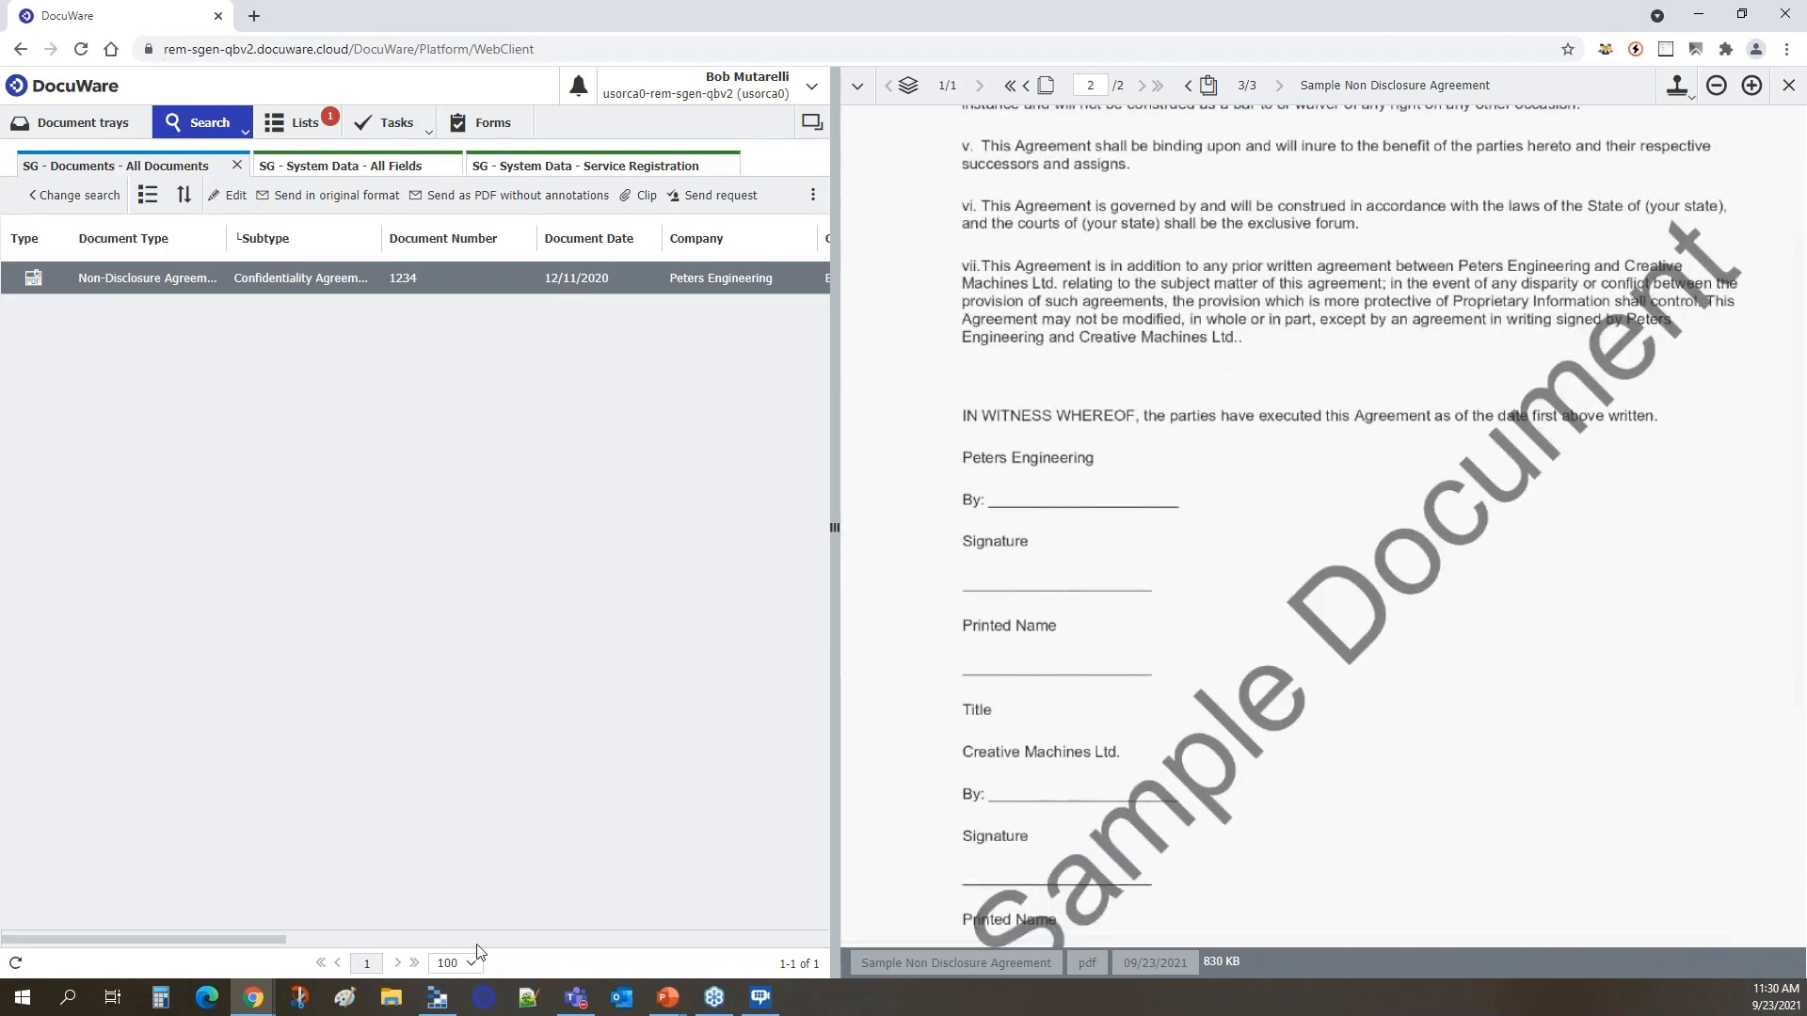
Close the open agreement and display the Signed document list.
click(1787, 86)
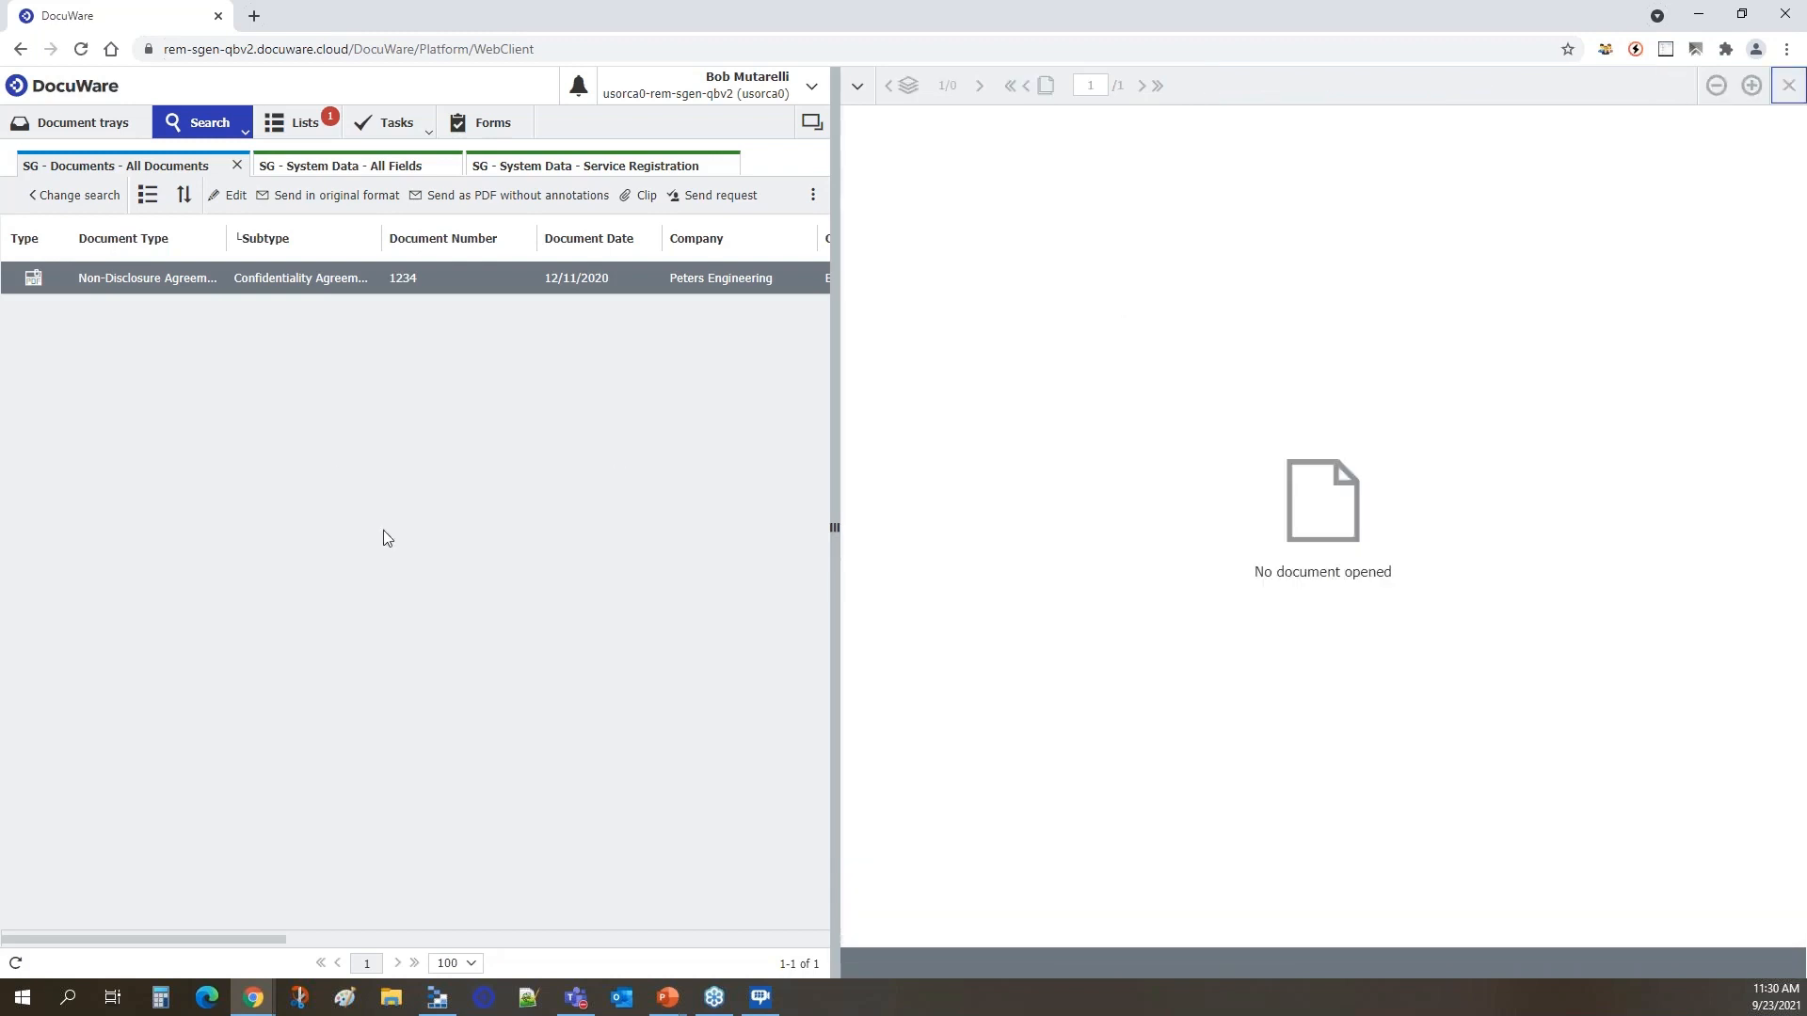
click(341, 450)
click(301, 123)
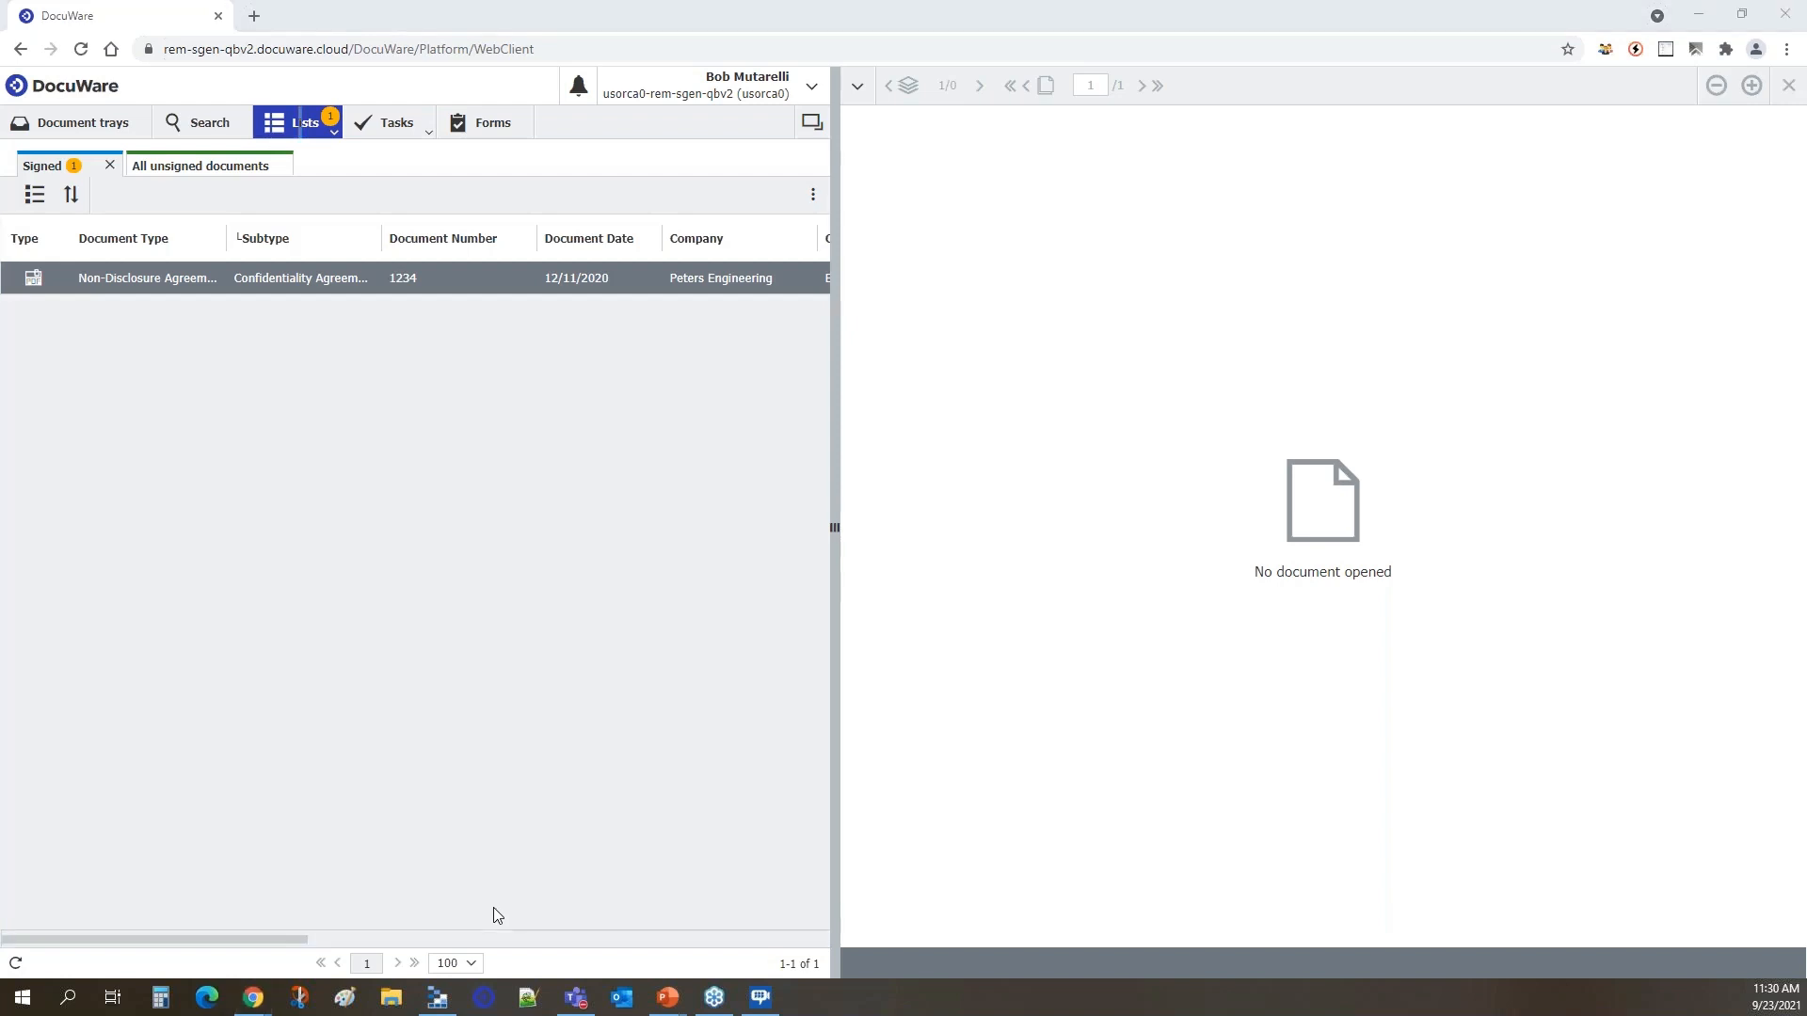
Switch to the PowerPoint slide show and advance to the "DocuWare keeps everyone on track" slide.
key(alt+Tab)
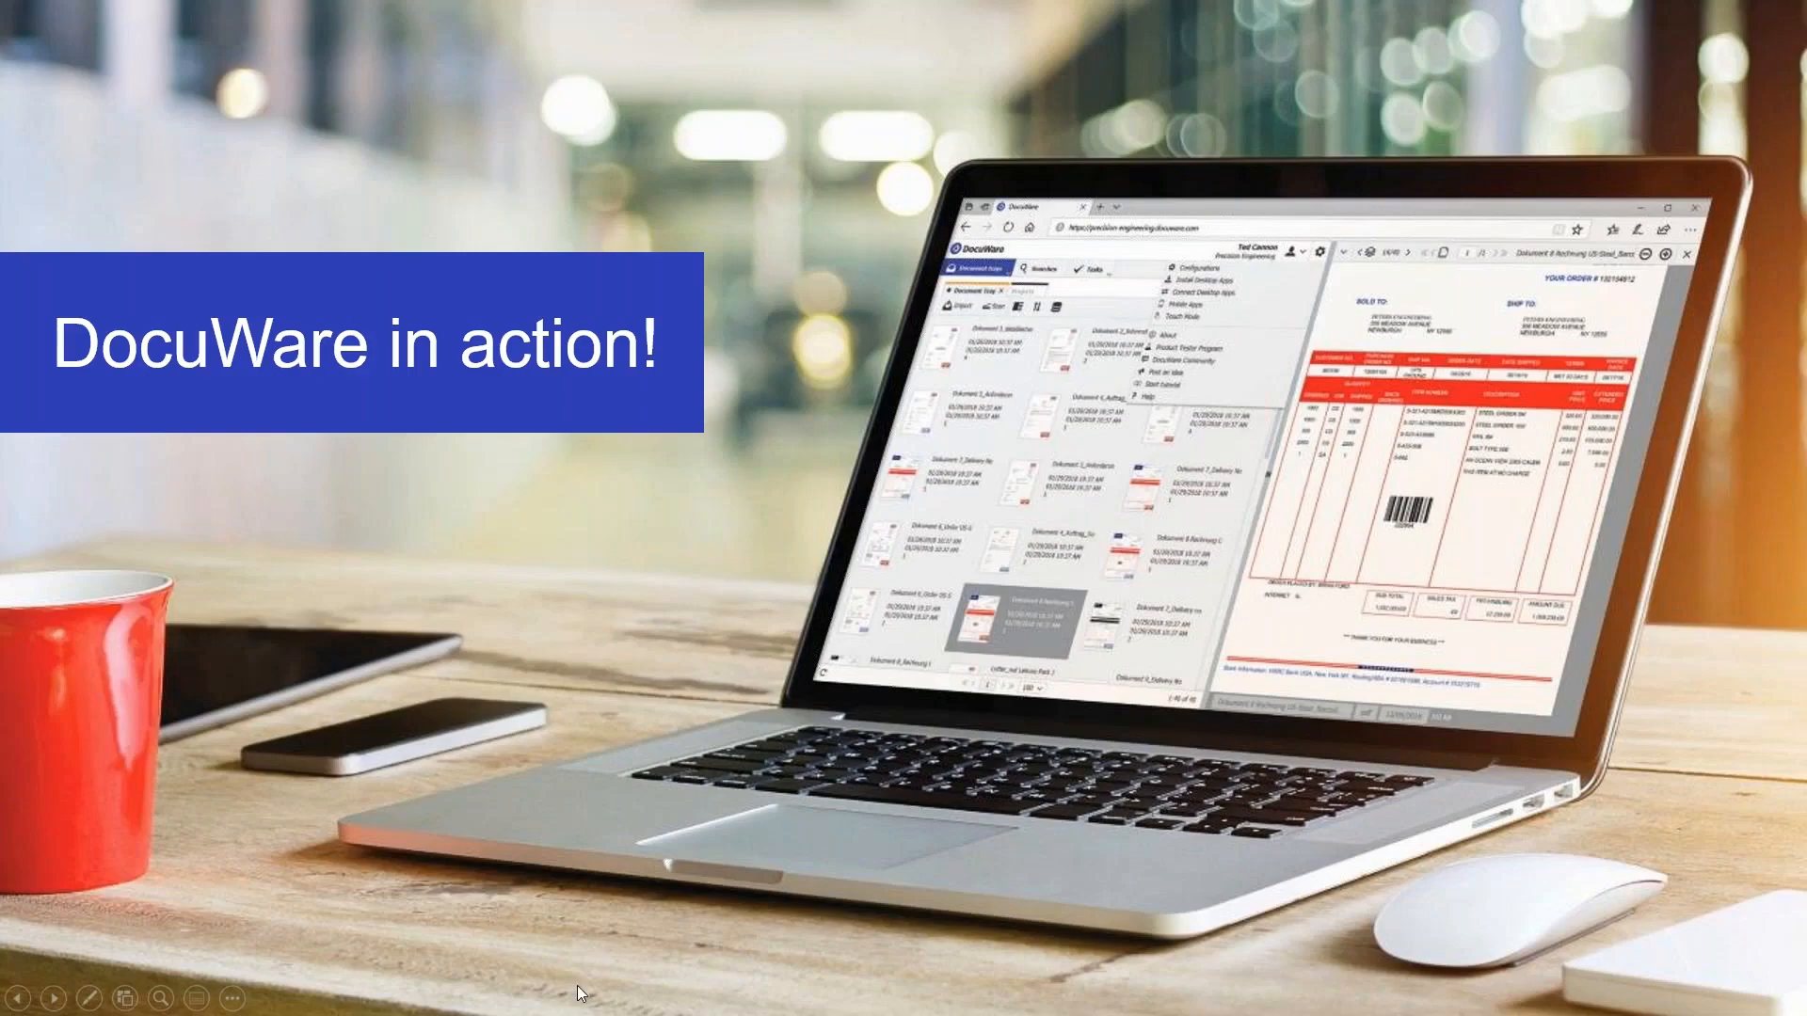
key(Right)
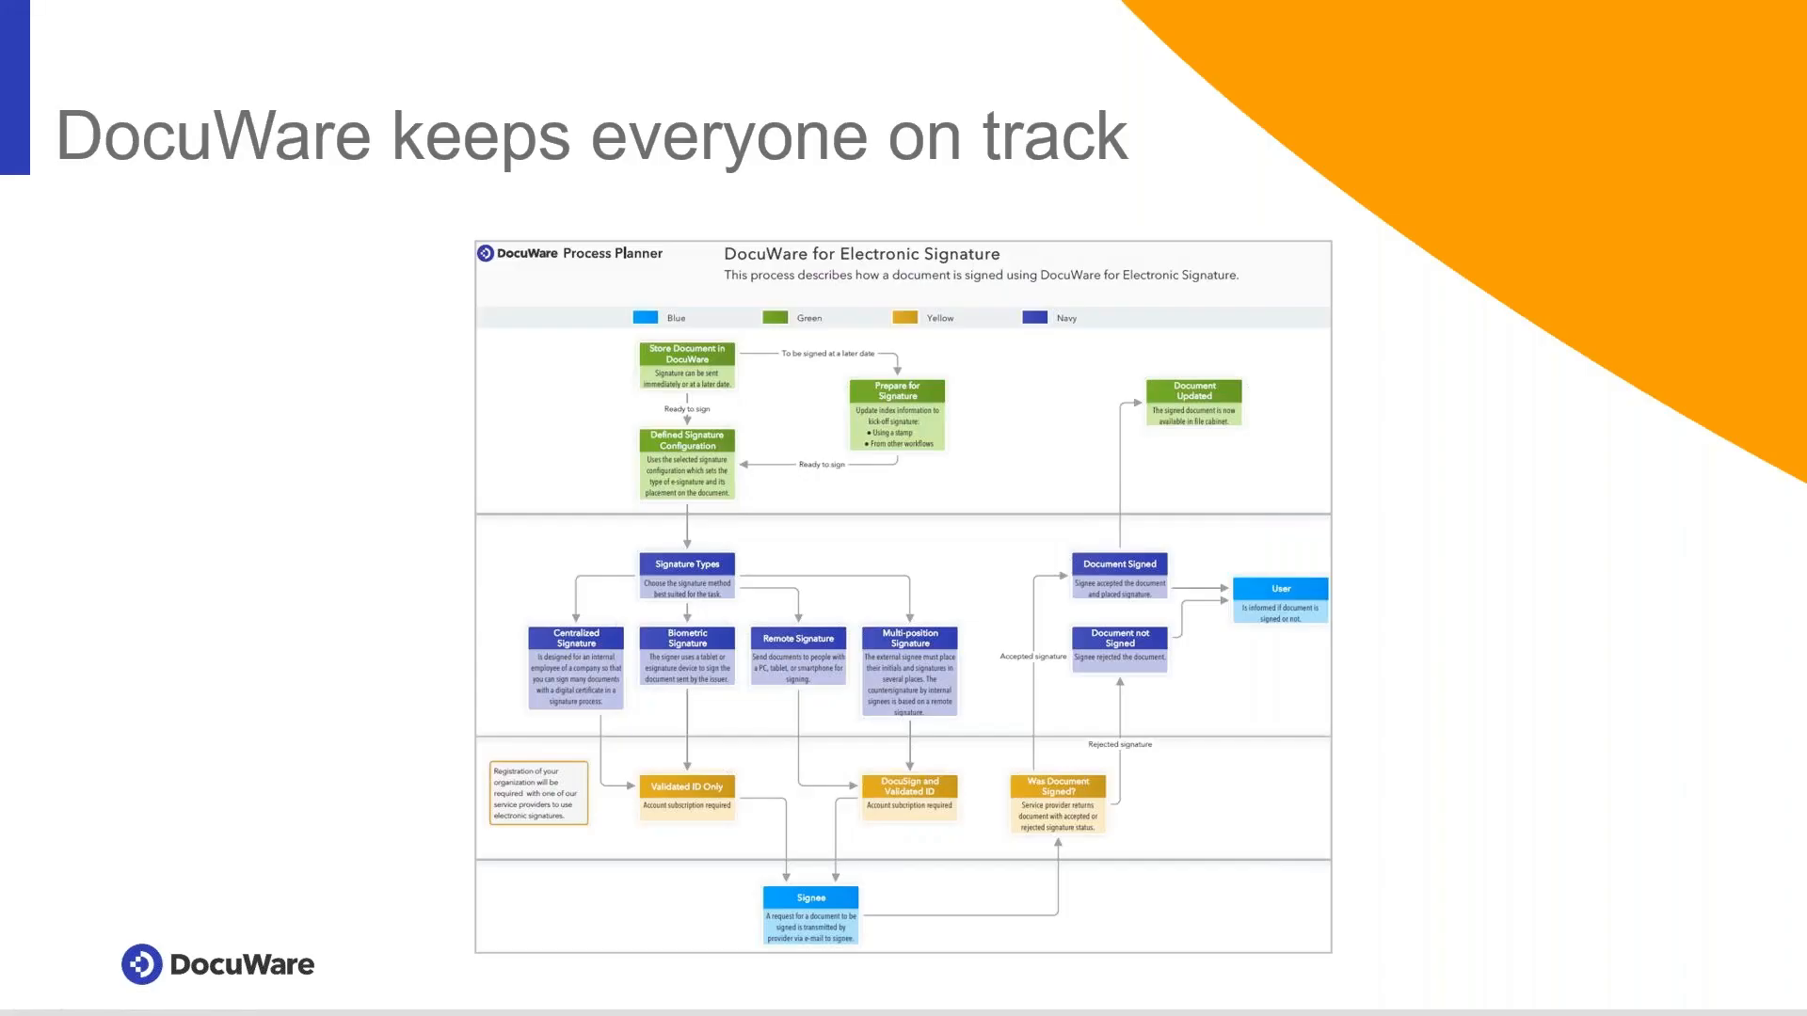